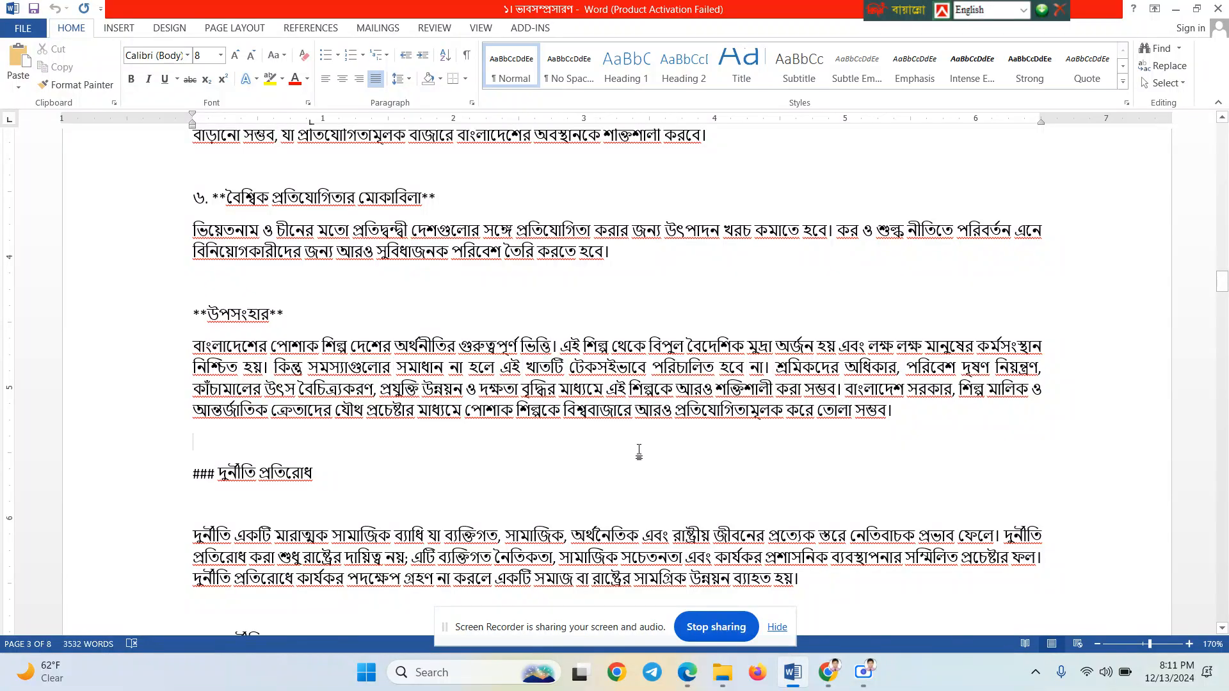
Create a new blank document
key(ctrl+n)
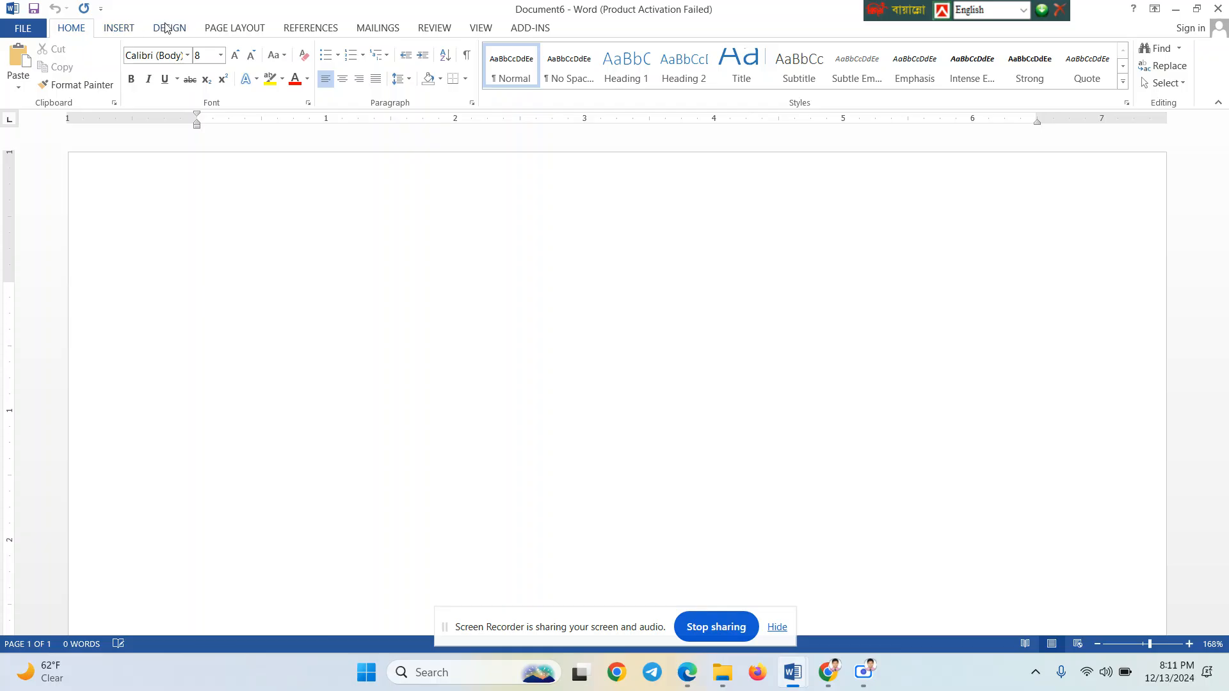
click(428, 34)
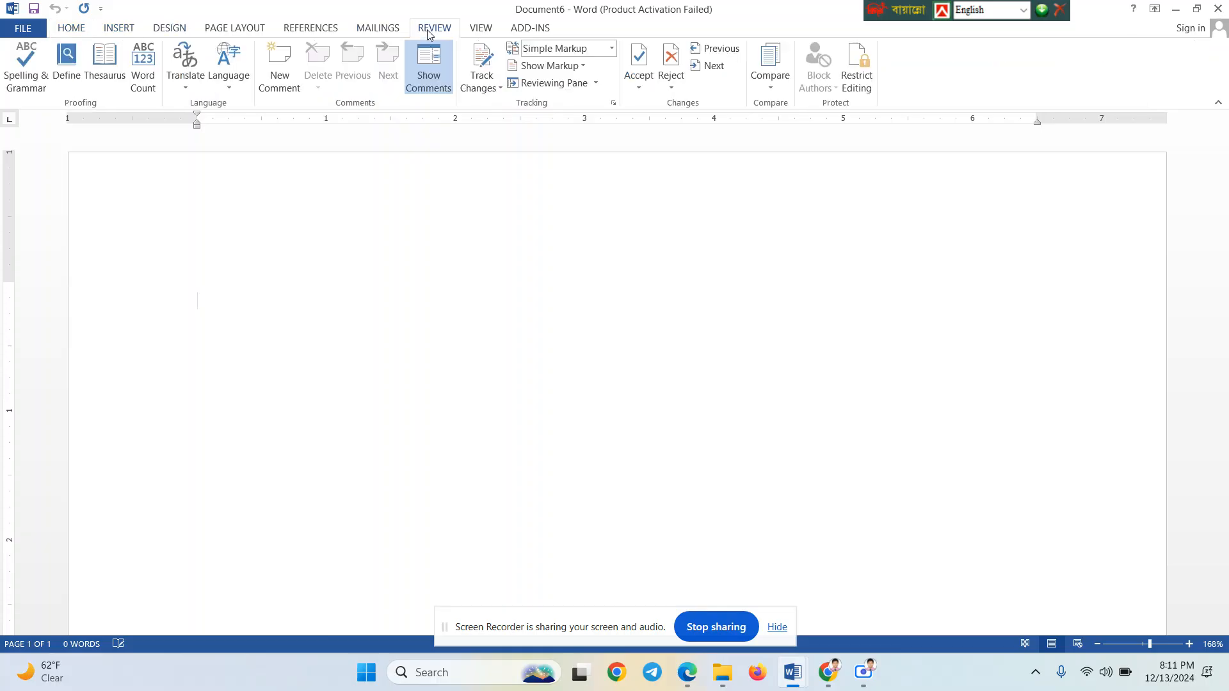
click(468, 32)
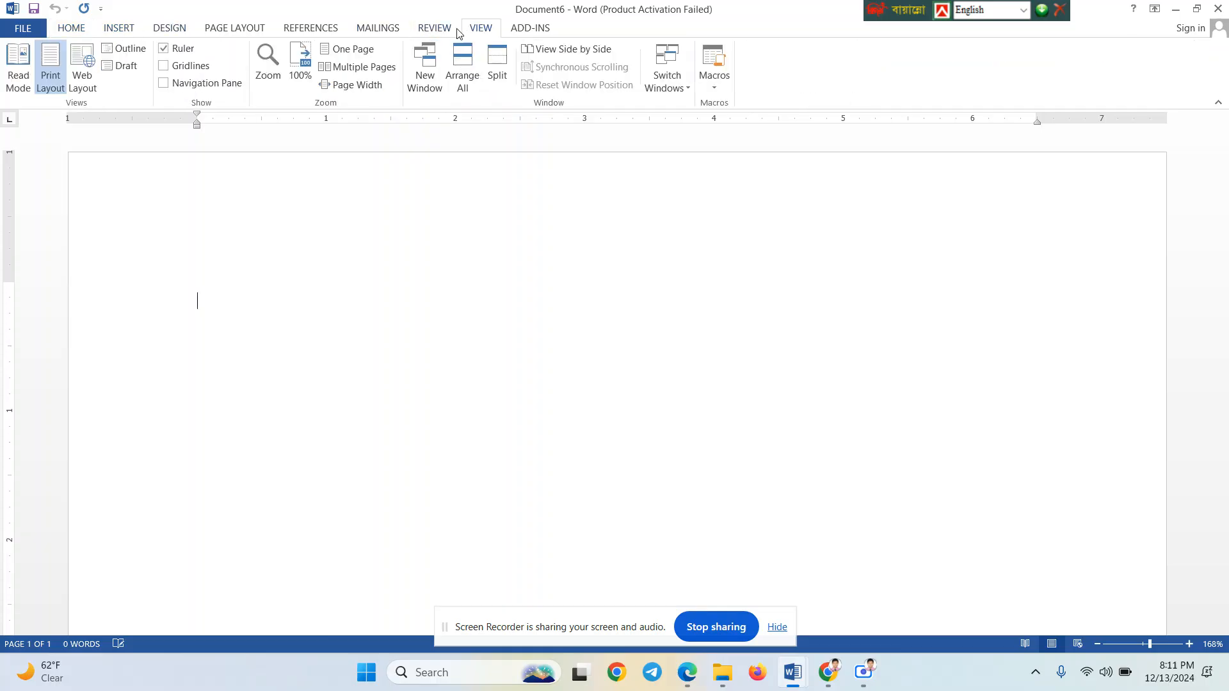
click(456, 30)
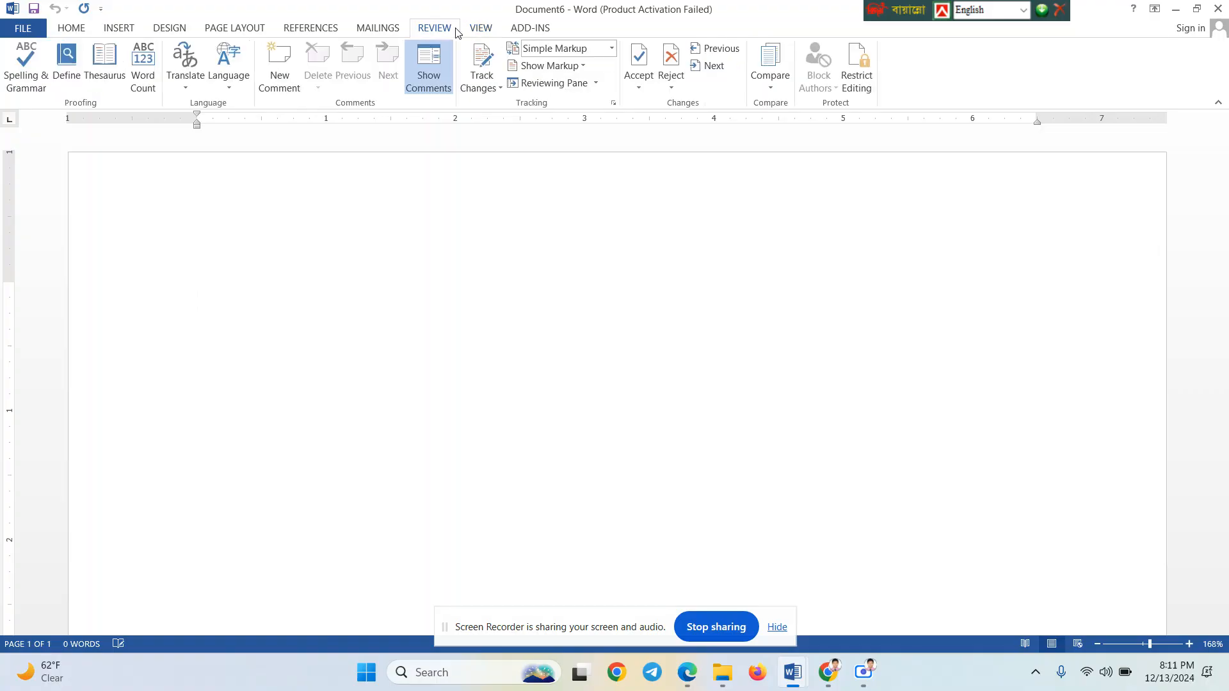
click(393, 32)
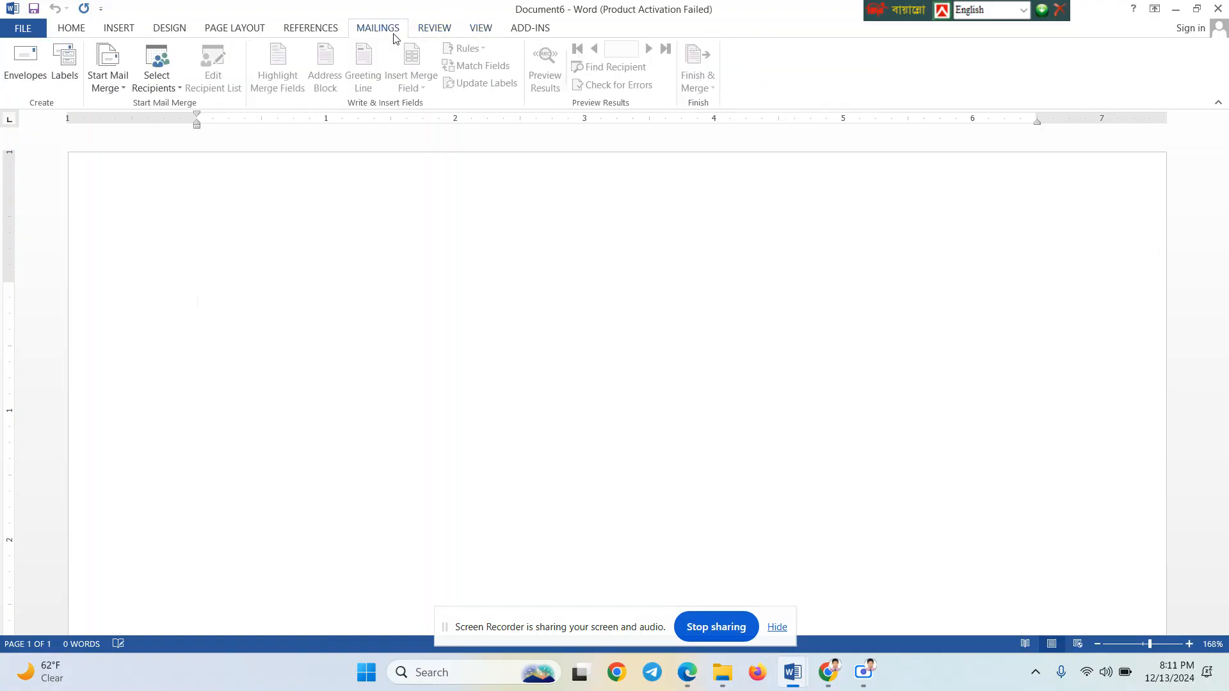
click(119, 29)
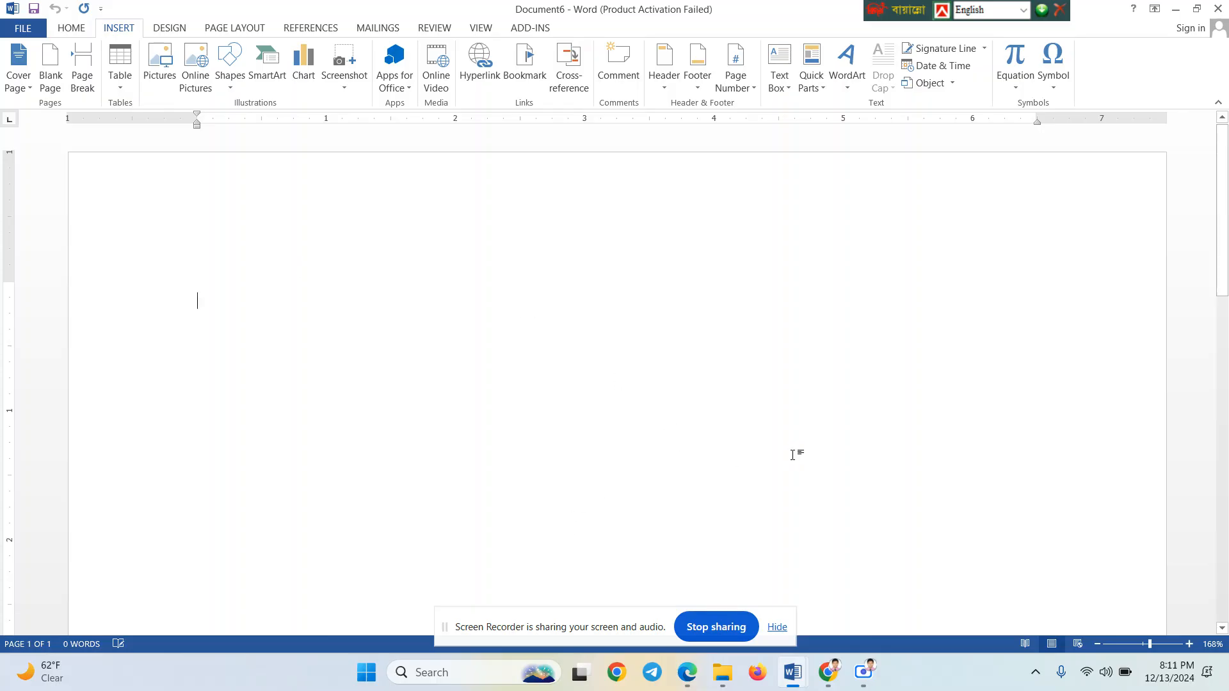
Hide the Screen Recorder sharing notice and reduce the blank page's zoom to 138%
click(777, 627)
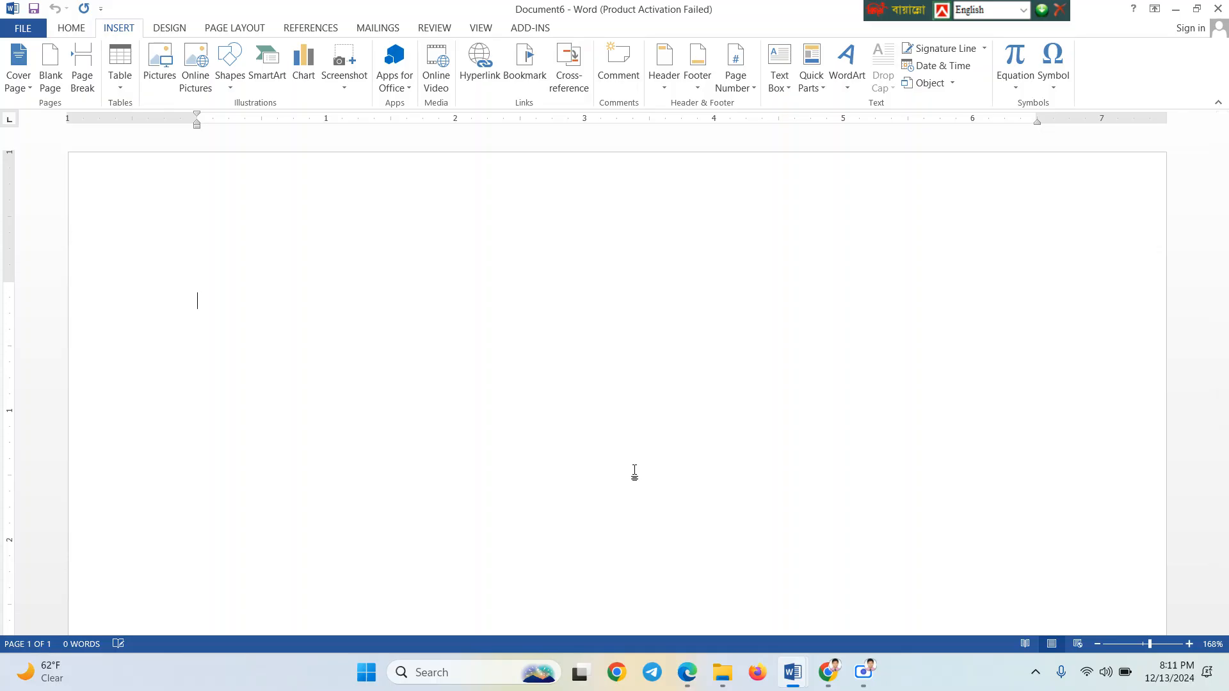
scroll(634, 472, down, 3)
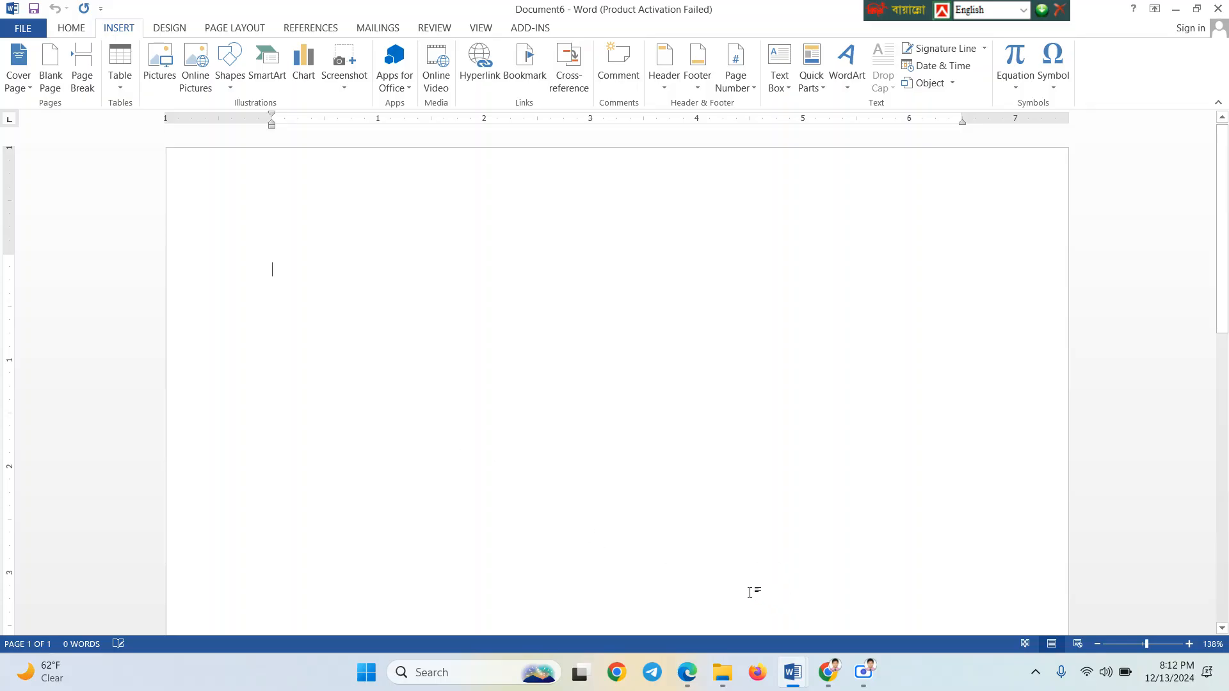
Switch to the Google Meet call in Microsoft Edge and unmute the microphone
mouse_move(691, 671)
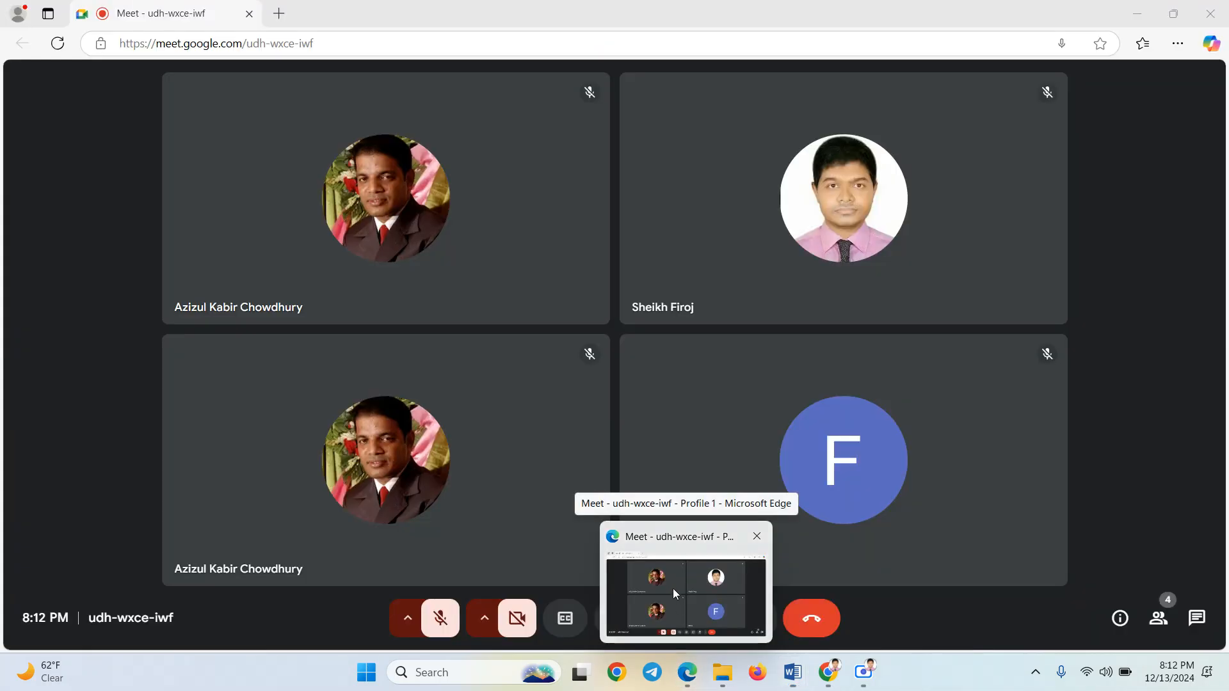
click(673, 589)
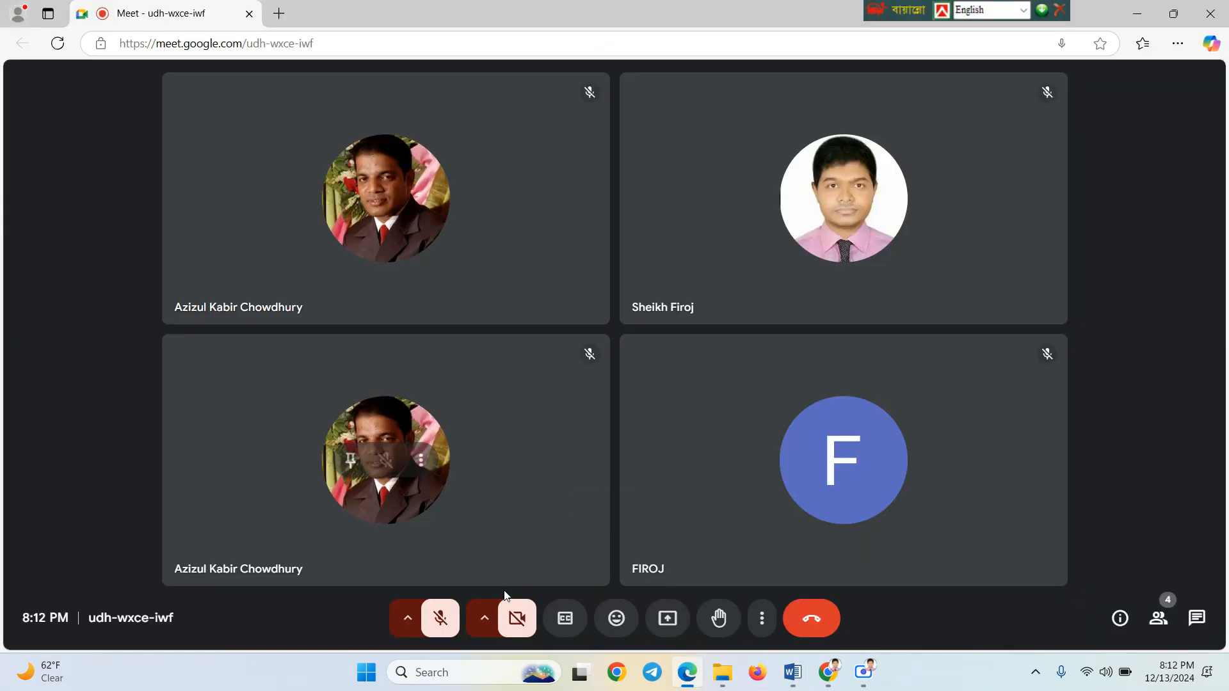
click(439, 617)
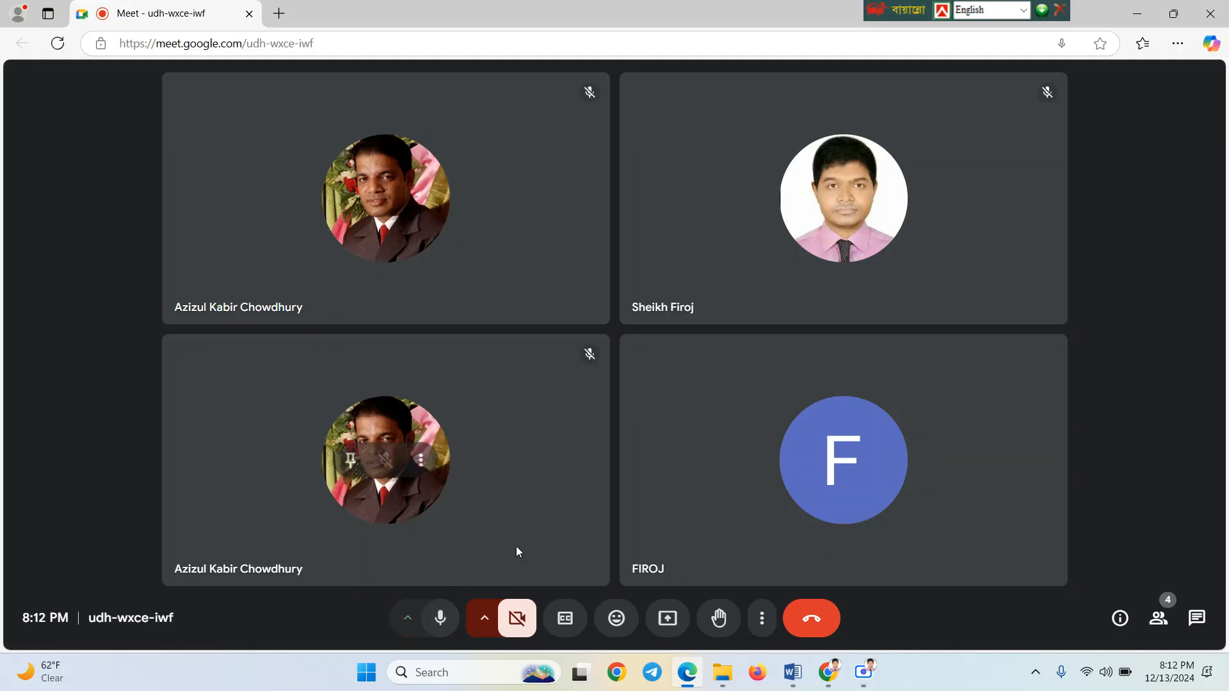
Start presenting the entire screen to the meeting participants
click(668, 621)
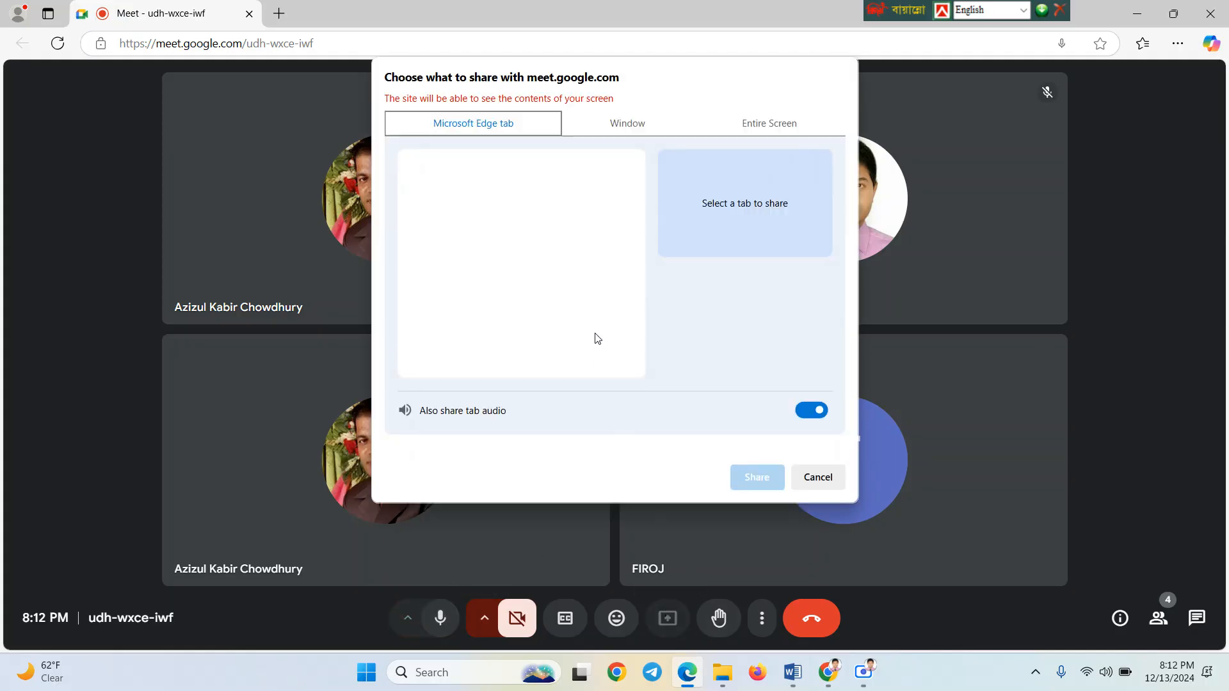
click(781, 130)
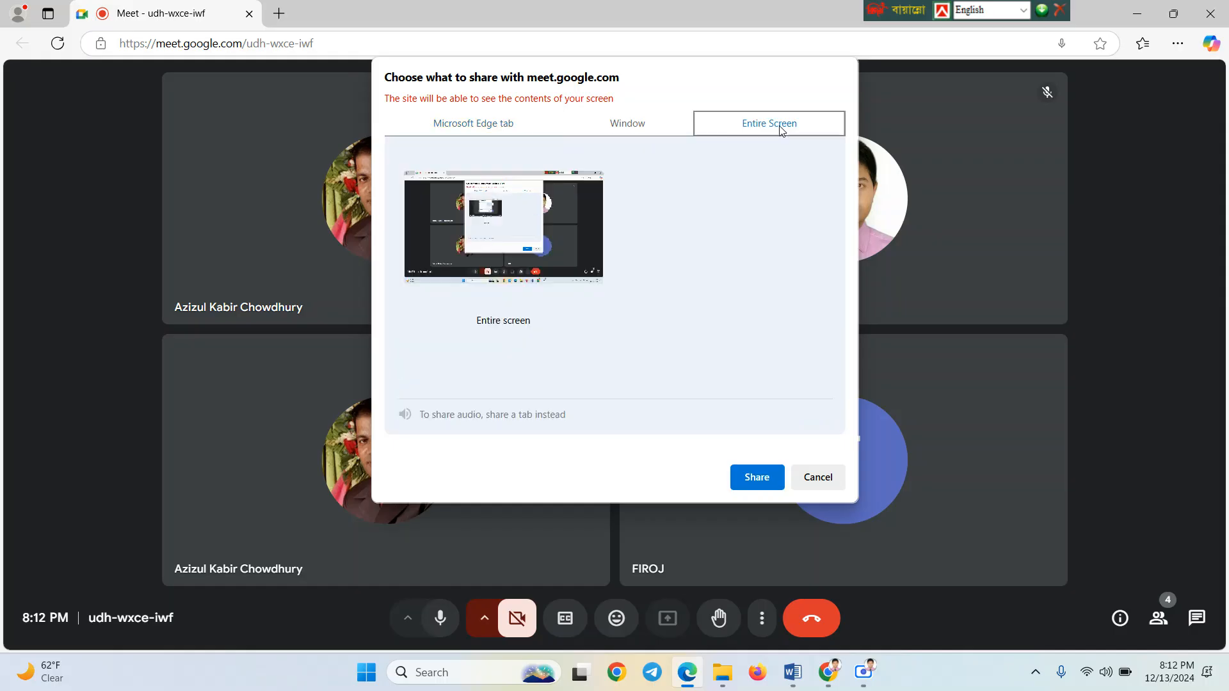
click(512, 208)
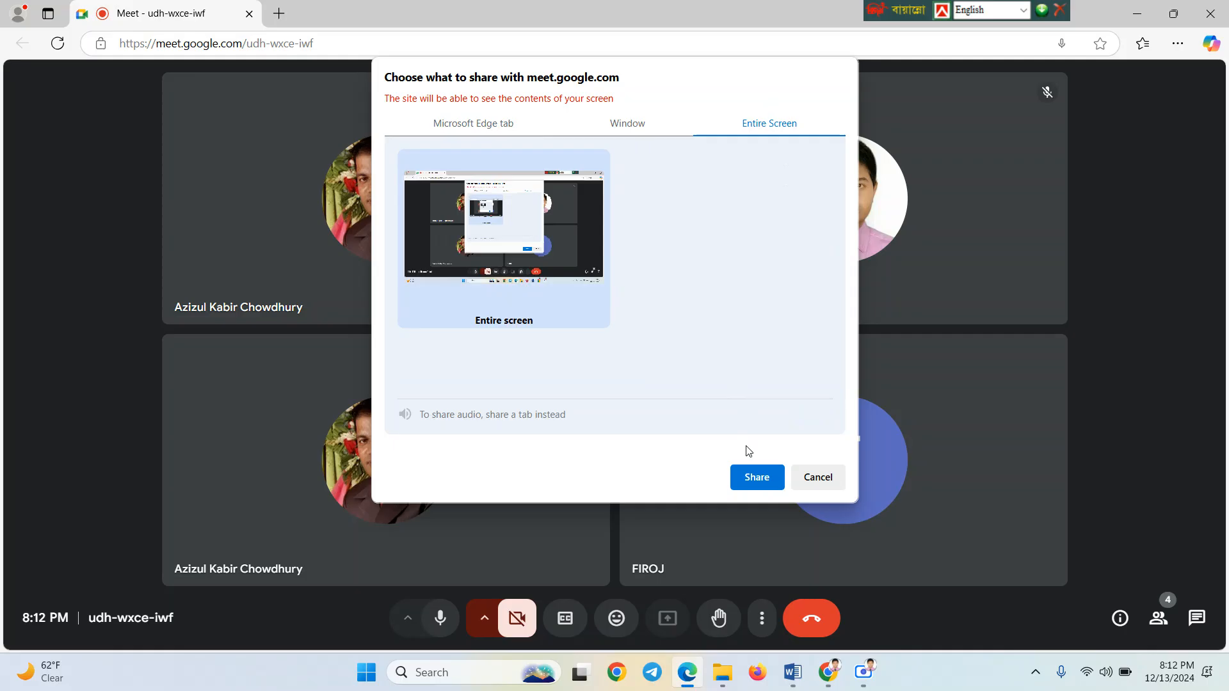
click(757, 477)
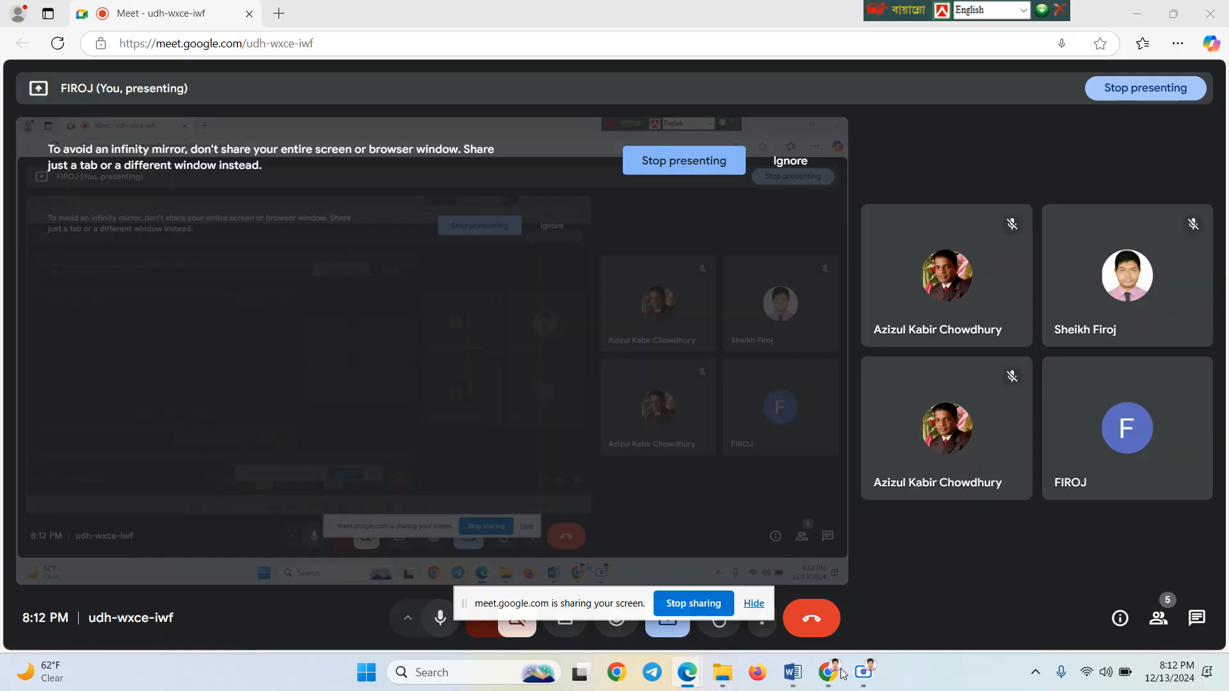
Switch back to the blank Word document and hide the meet.google.com screen-sharing notice
mouse_move(794, 672)
click(807, 636)
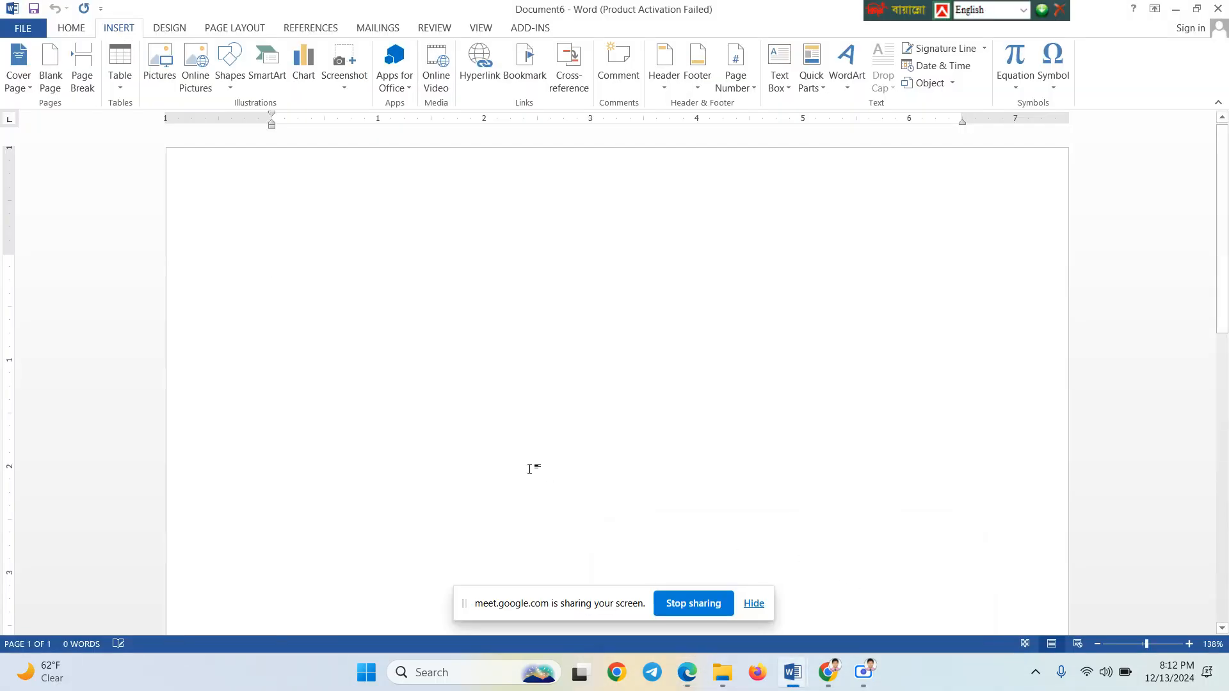
click(753, 602)
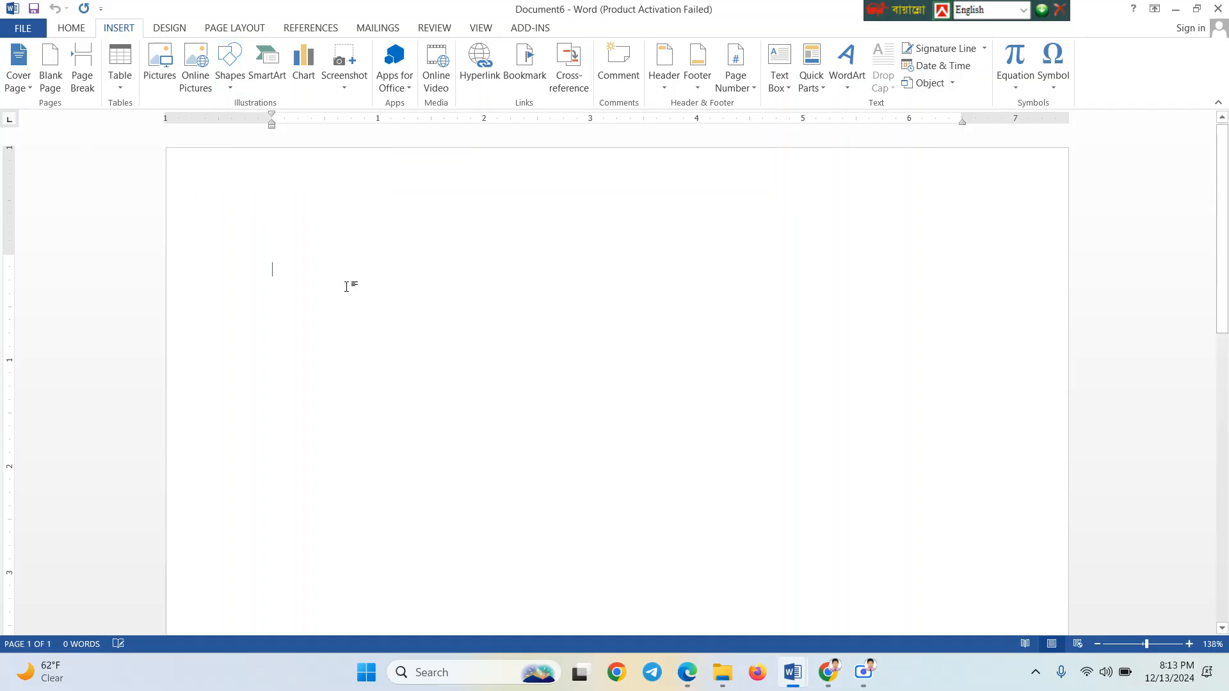
Enter the word "Topics" on the first line of the blank document
text(T)
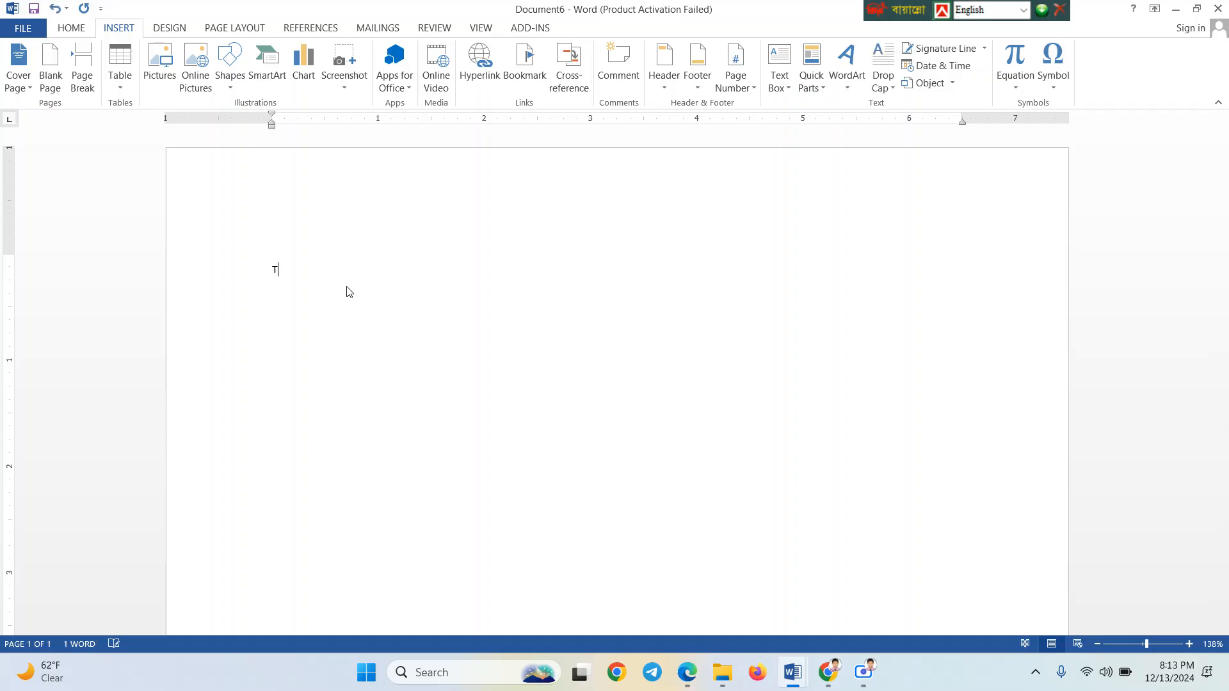
text(opics)
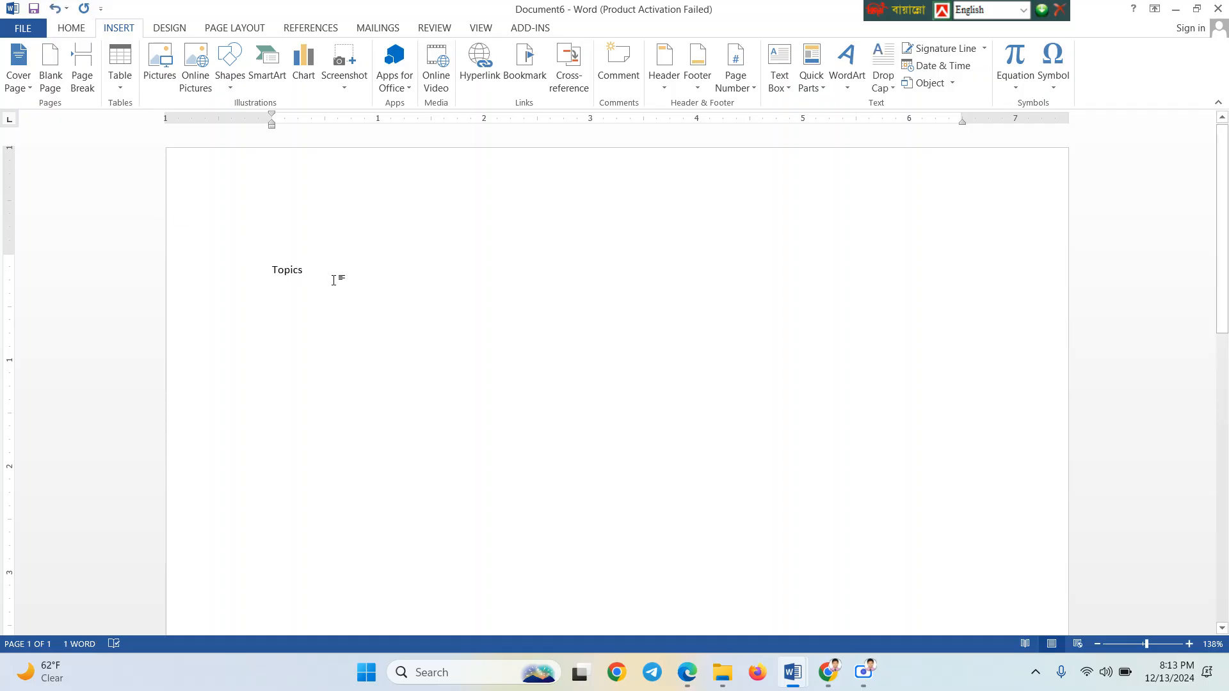
Enlarge the whole "Topics" text to 25 pt and add a colon after it
key(ctrl+a)
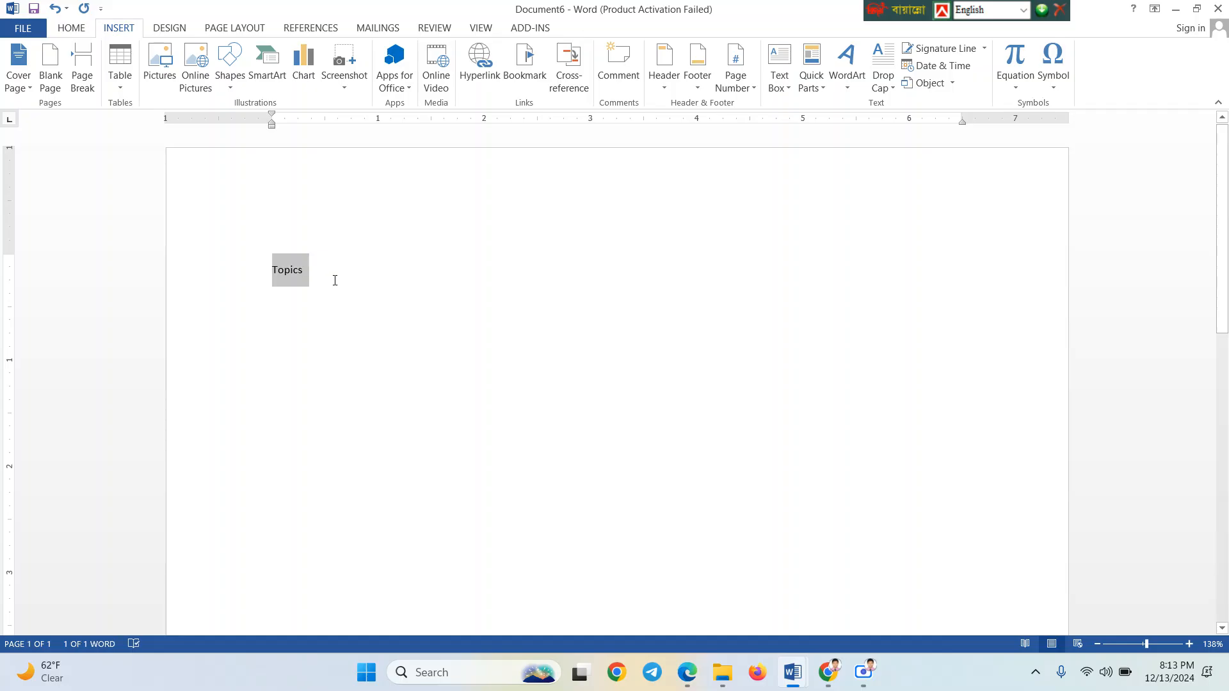
key(ctrl+shift+period)
key(ctrl+shift+period)
key(ctrl+shift+period)
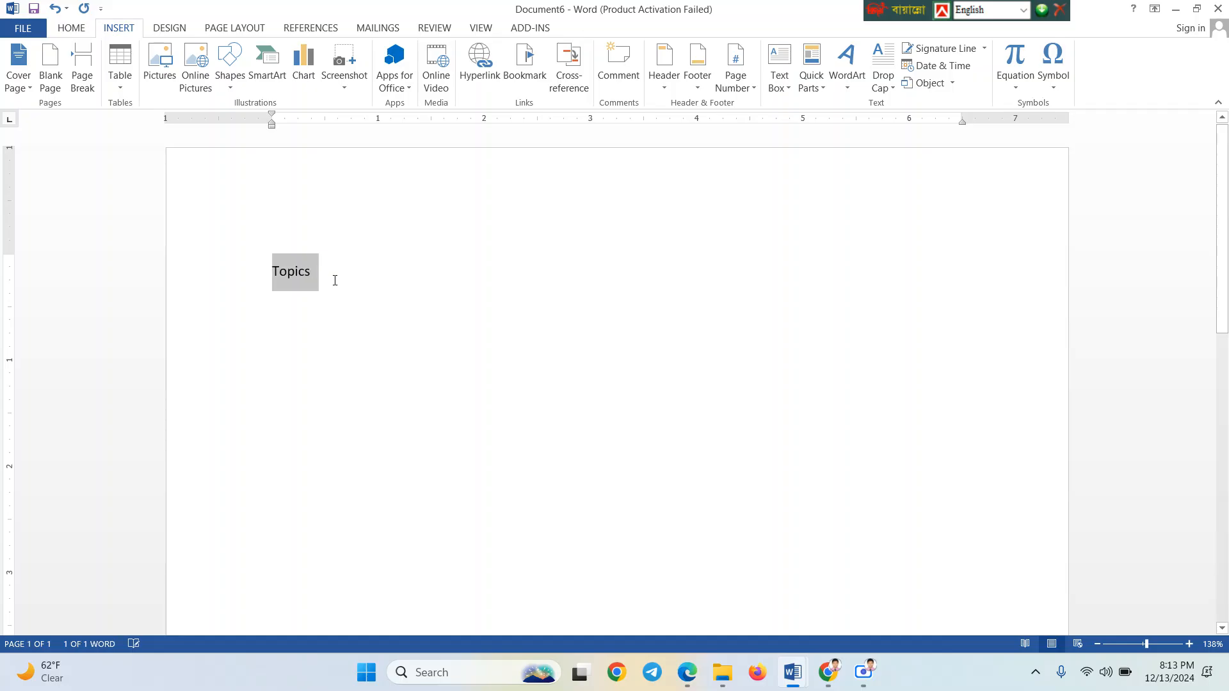
key(ctrl+shift+period)
key(ctrl+shift+period)
key(ctrl+shift+period)
key(ctrl+shift+period)
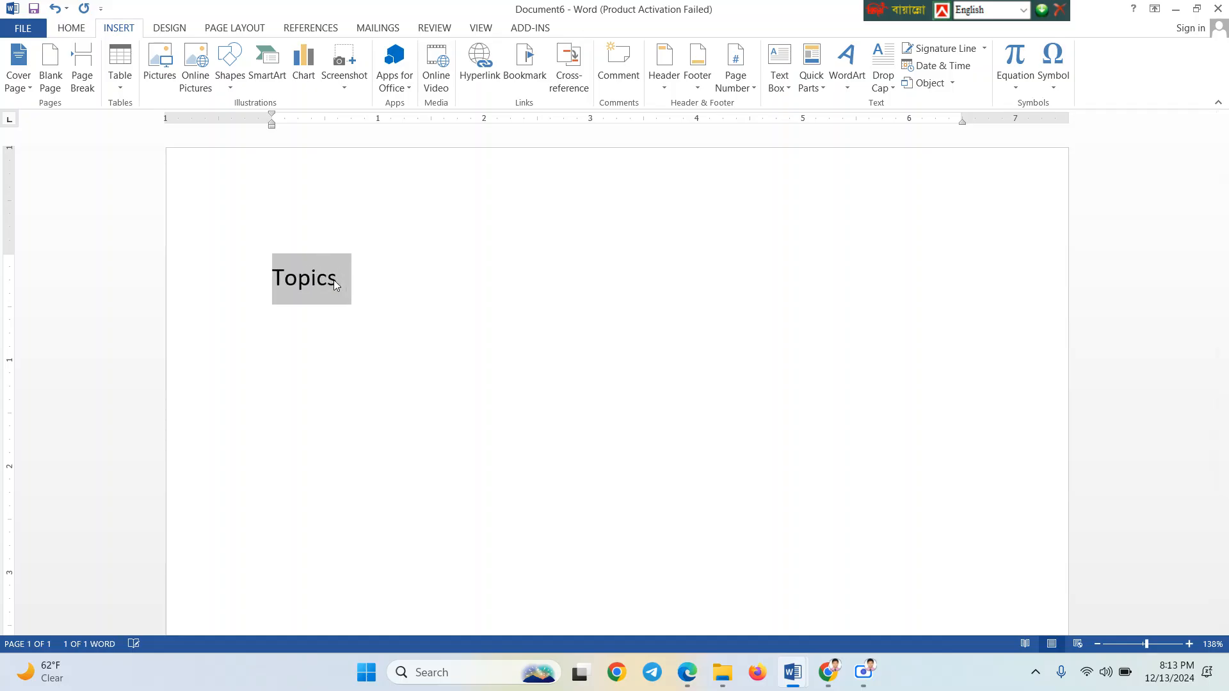
key(ctrl+shift+period)
key(Right)
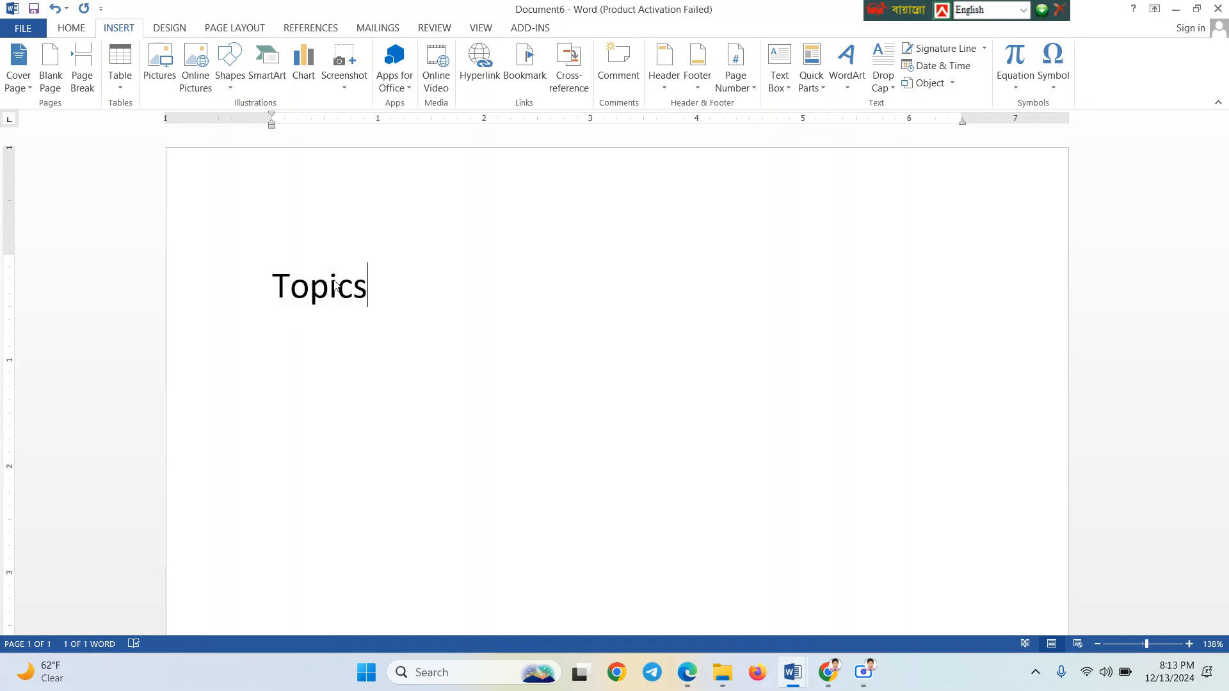
text(:)
click(181, 31)
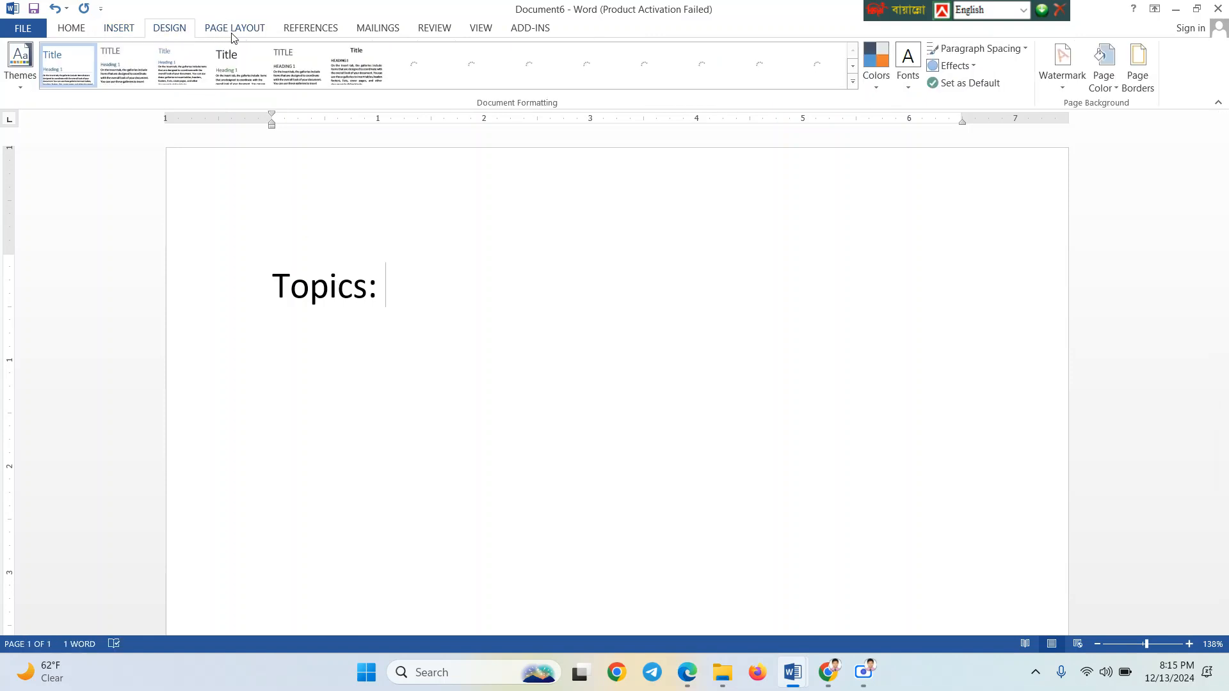
click(231, 32)
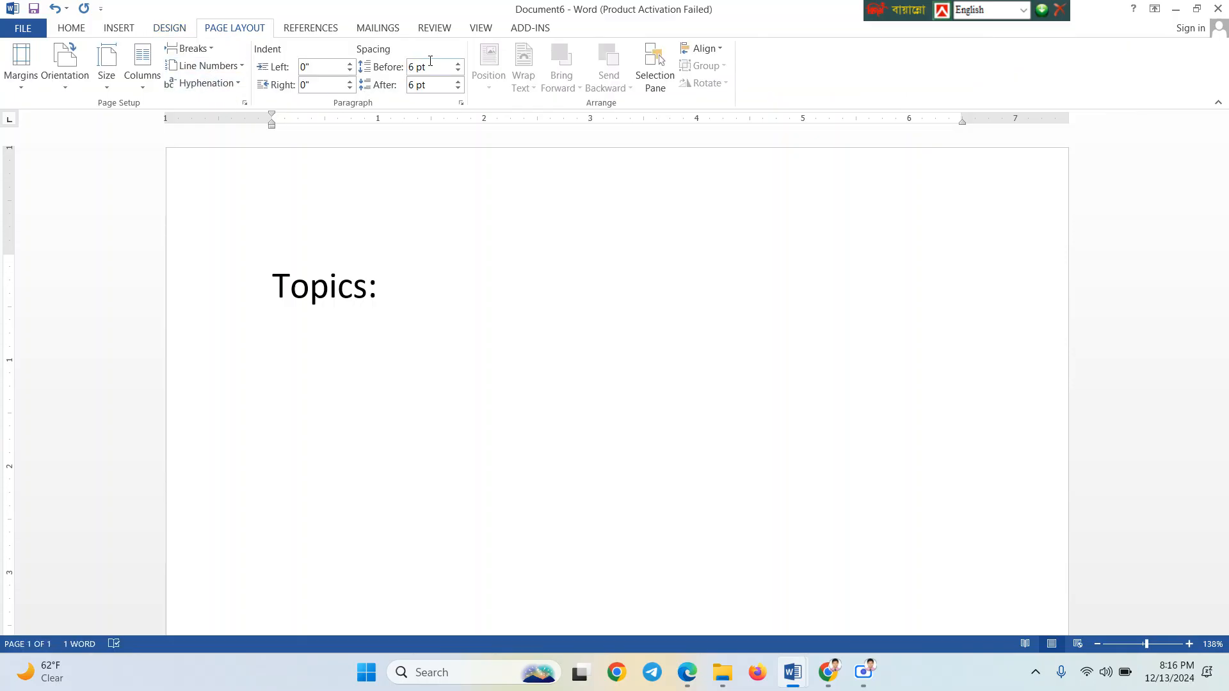
click(438, 30)
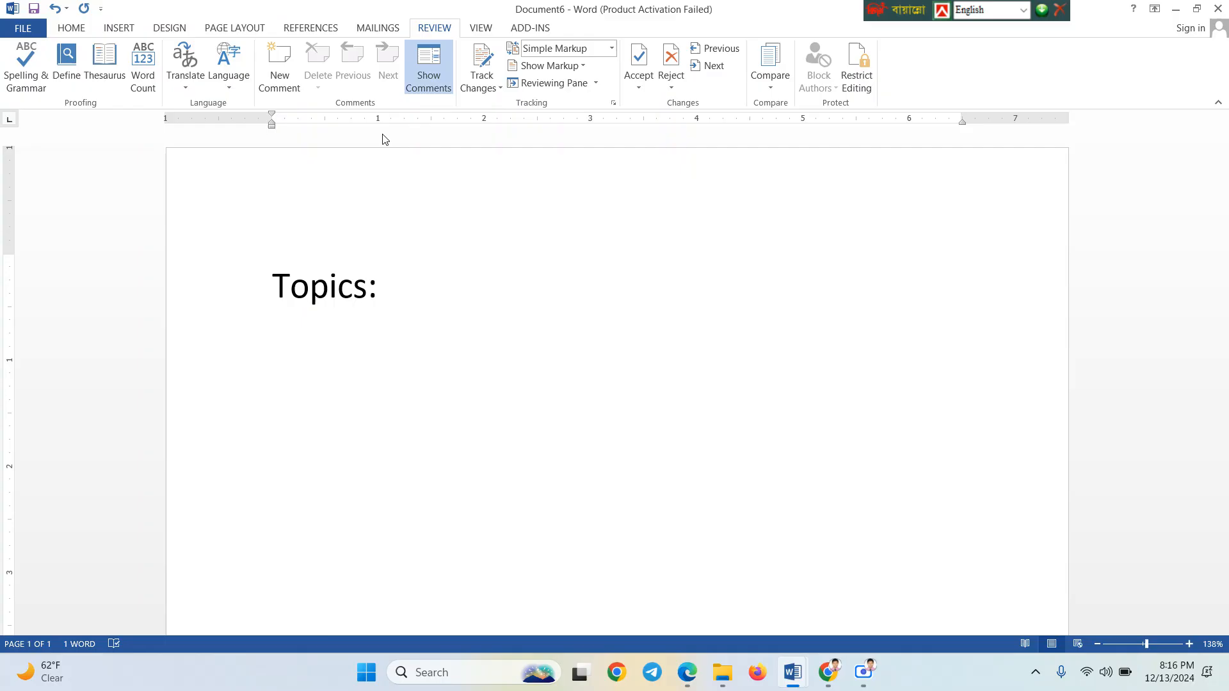
click(490, 29)
click(442, 33)
Arrange all open document windows on the screen and split the Document6 window into two panes
click(482, 29)
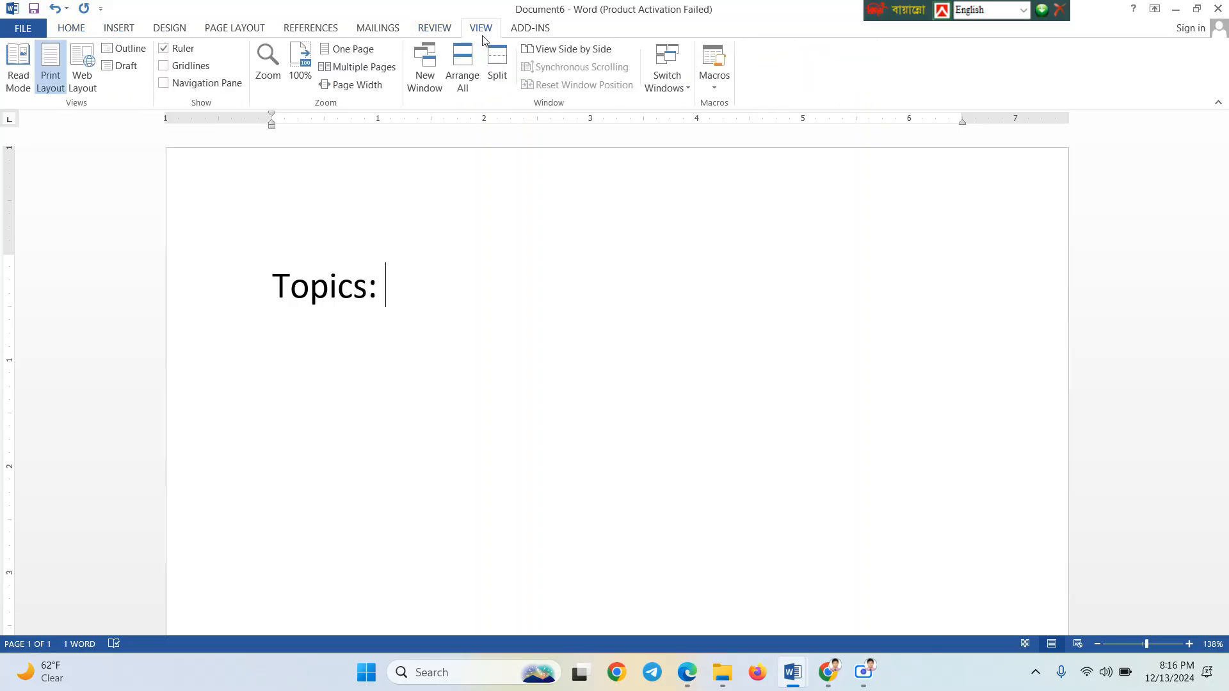
click(450, 82)
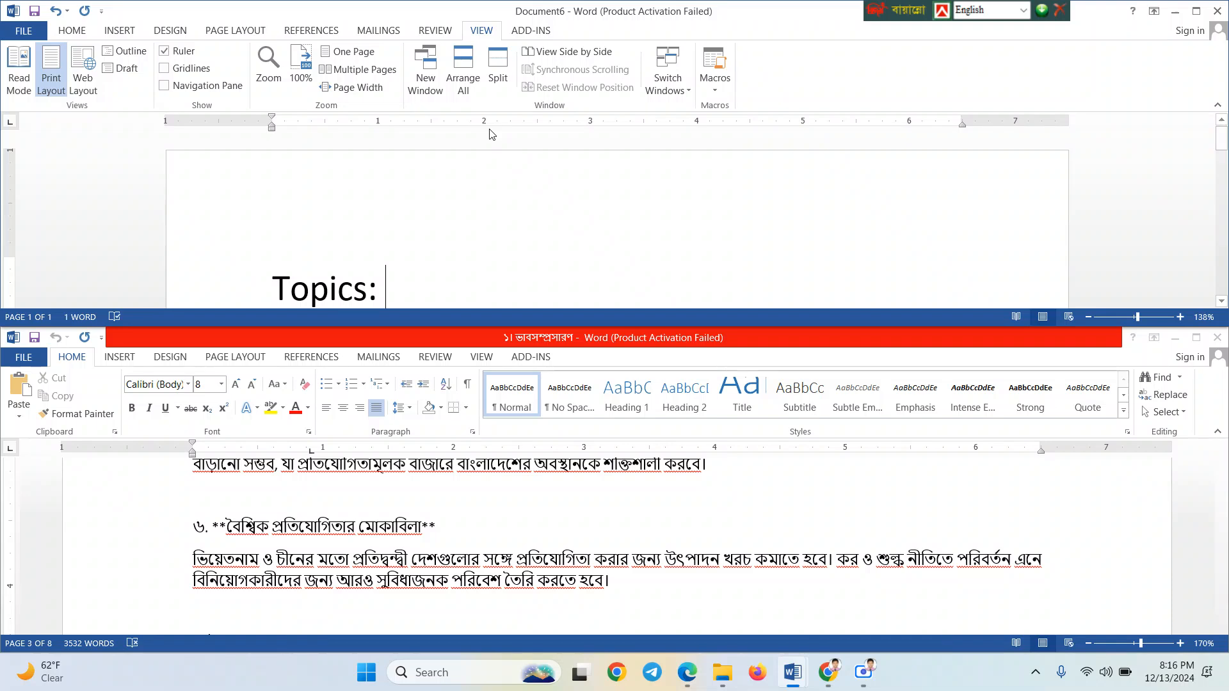
click(498, 75)
click(530, 212)
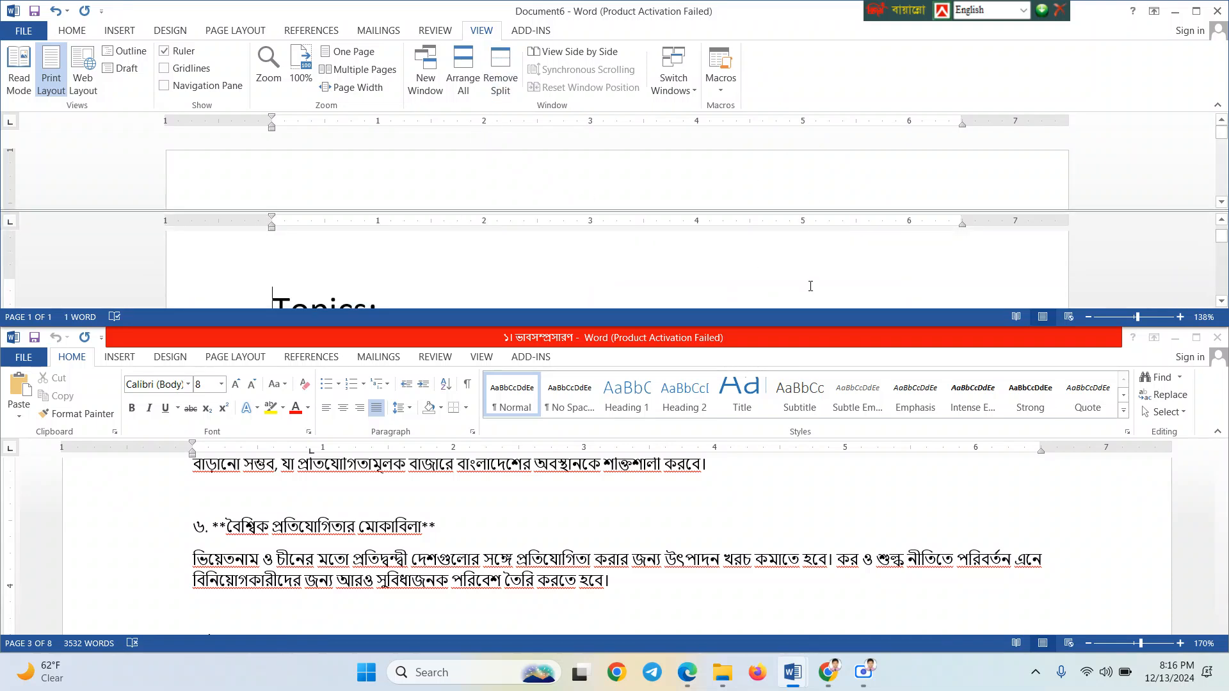
Close the Bengali document, and start closing Document6 but cancel at its save prompt
click(1218, 336)
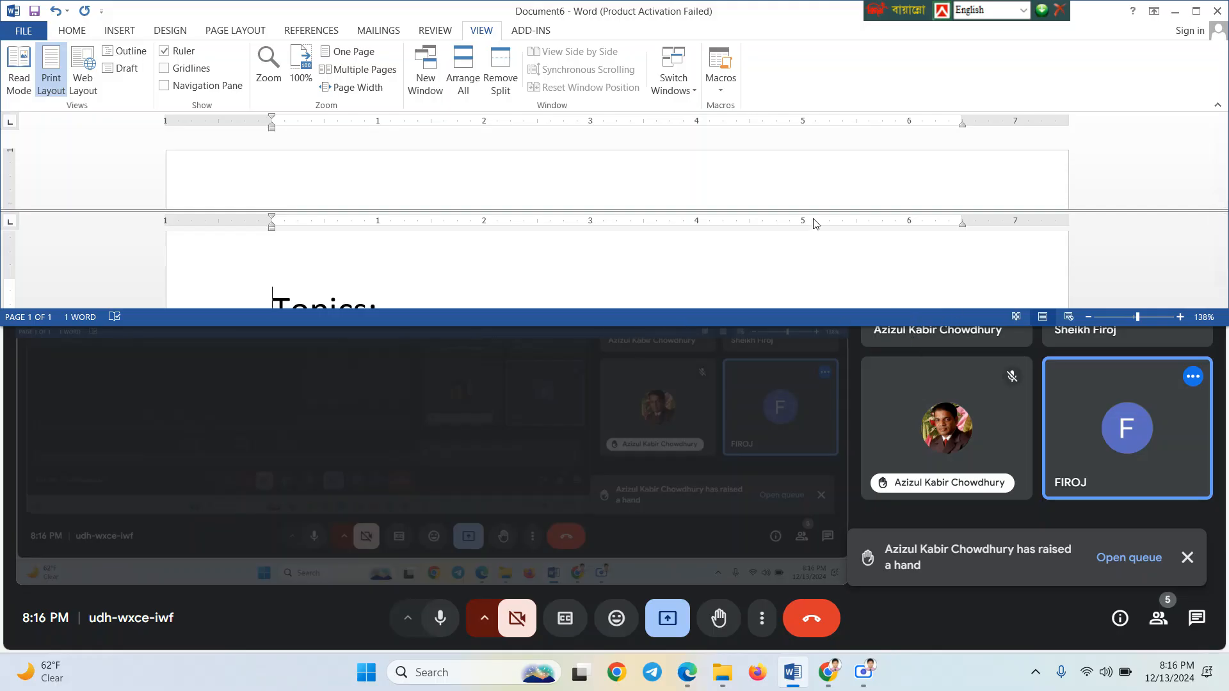
click(1220, 13)
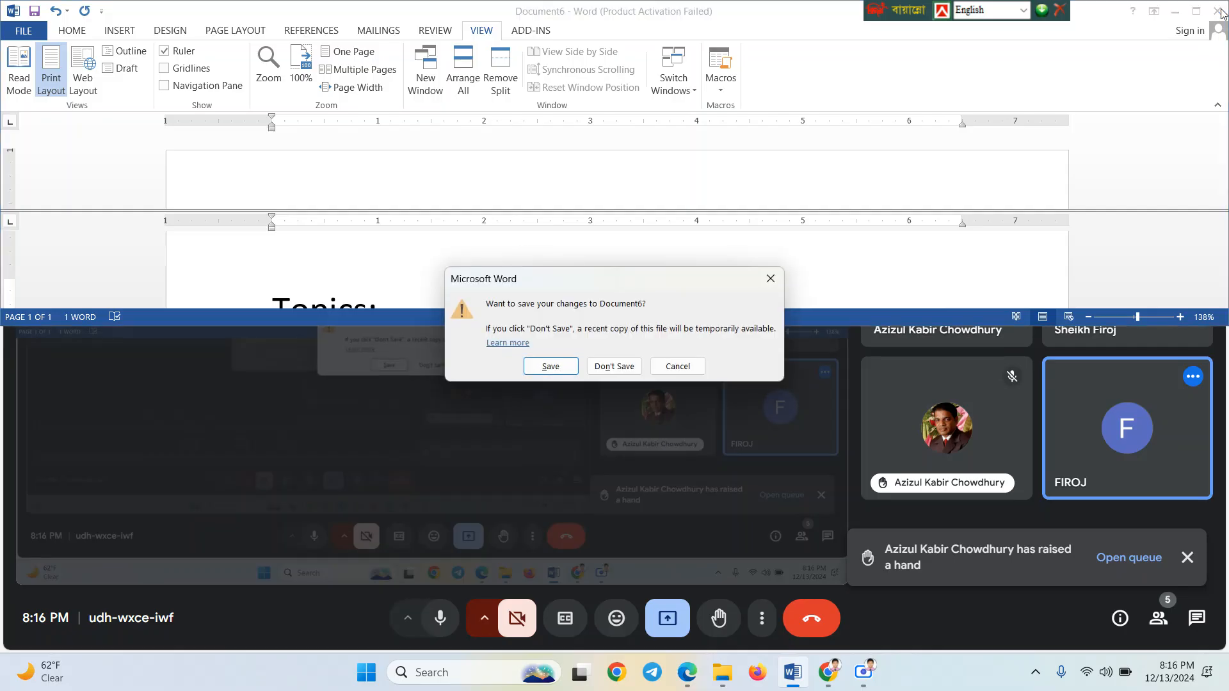
click(769, 277)
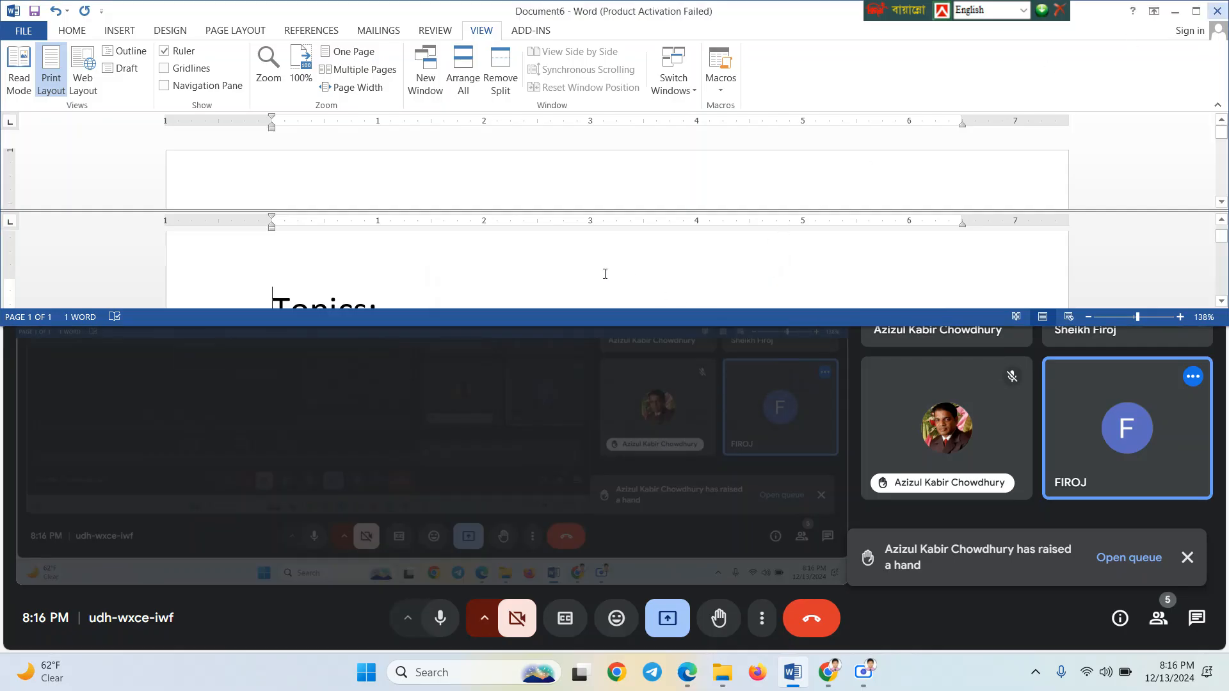
Remove the split from Document6 and arrange its window to fill the screen
click(498, 94)
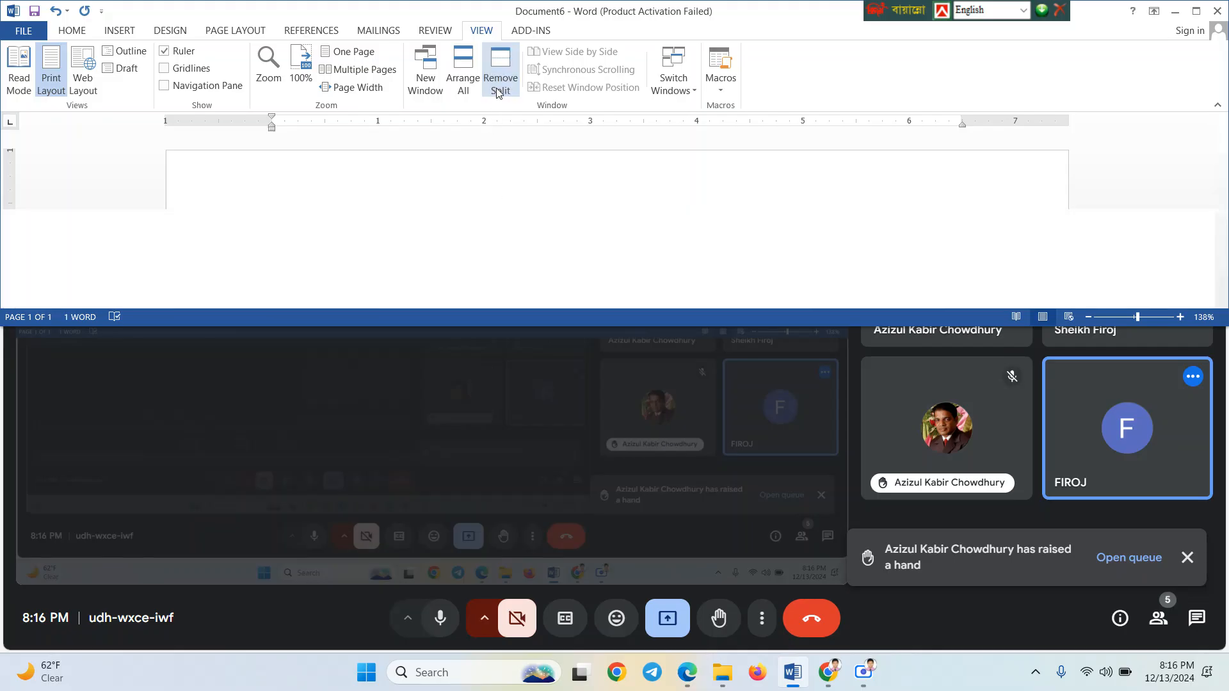
click(463, 93)
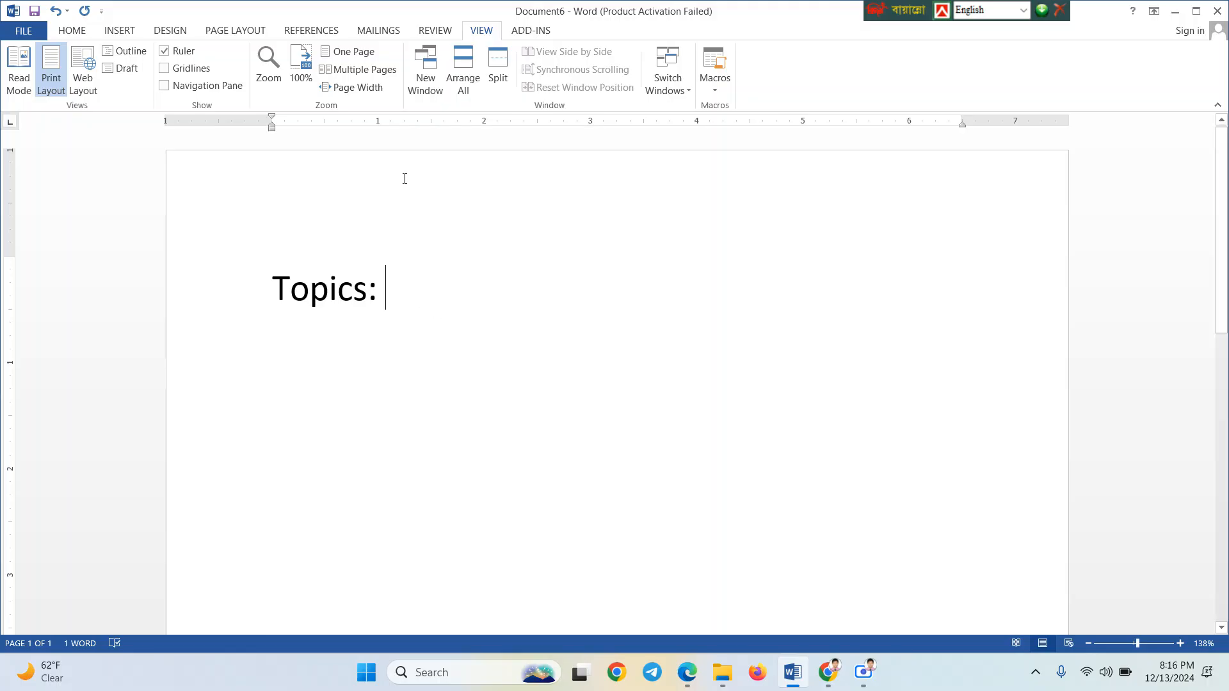
Open a second window of Document6
click(421, 82)
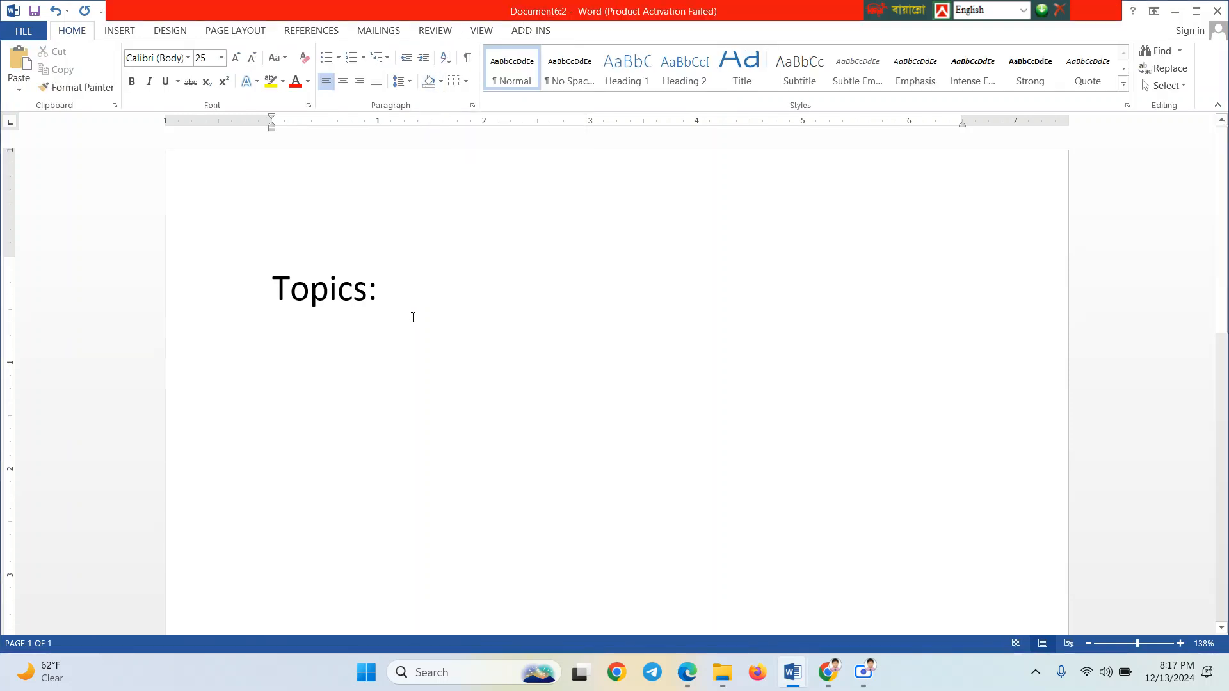
Switch to the Document6:1 window and zoom its page in to 158%
mouse_move(796, 681)
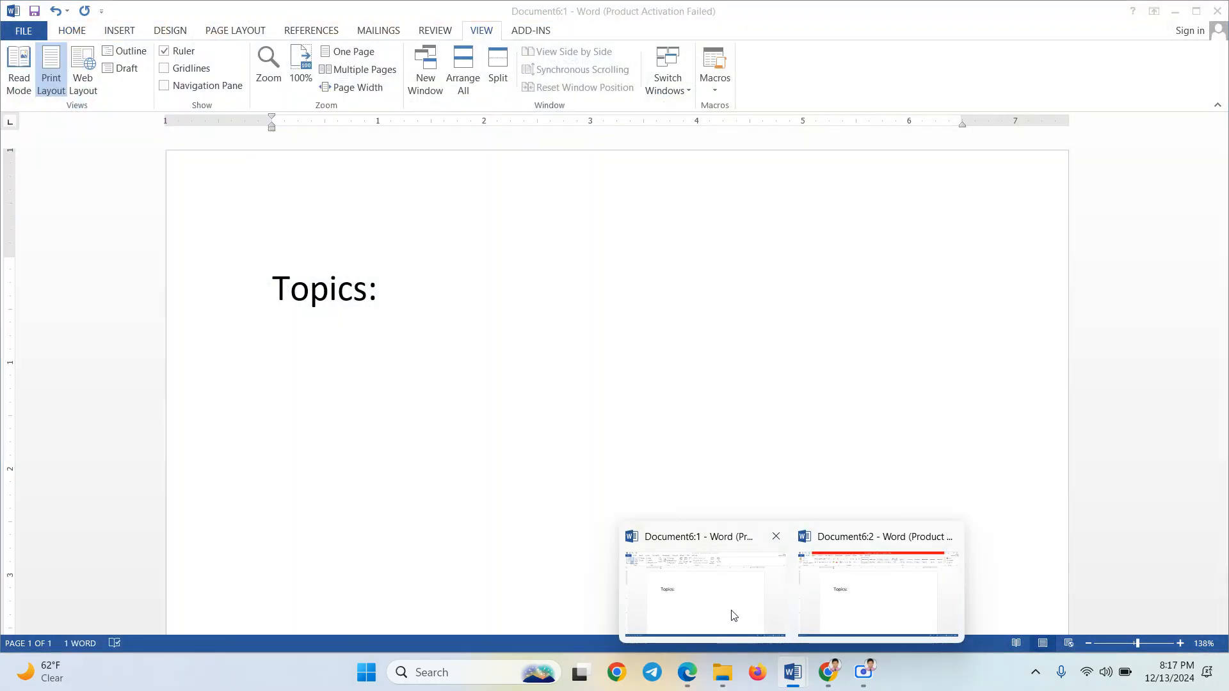
click(734, 611)
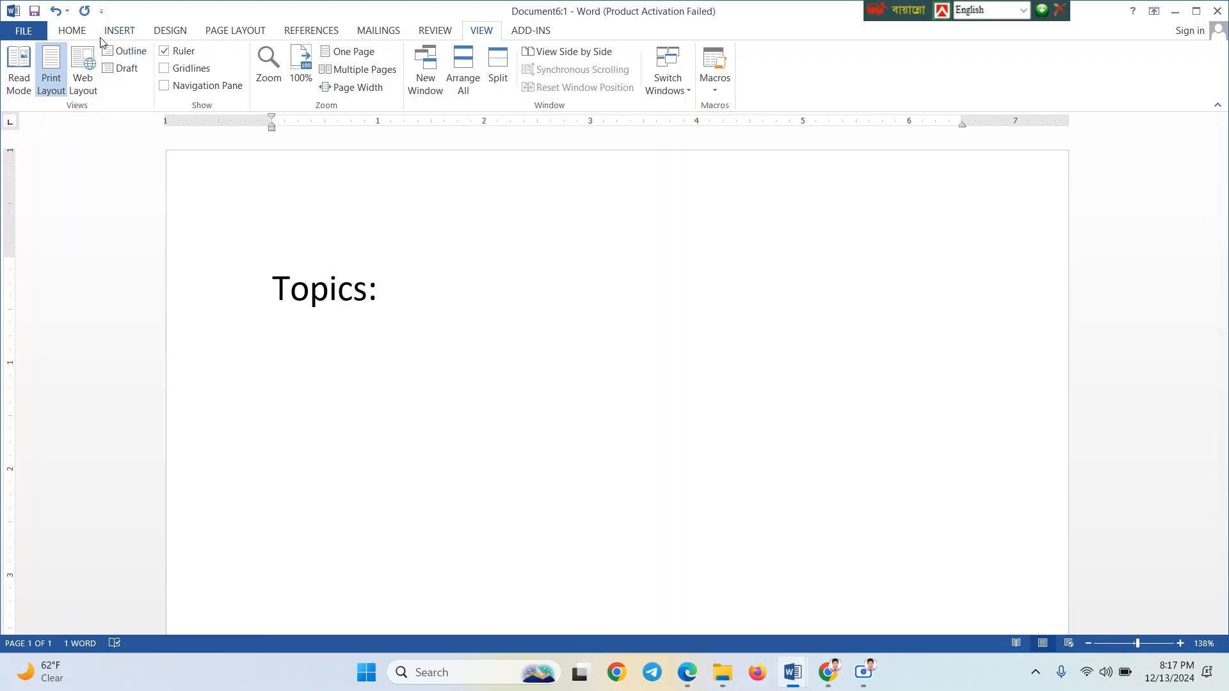
ctrl+scroll(257, 288, up, 2)
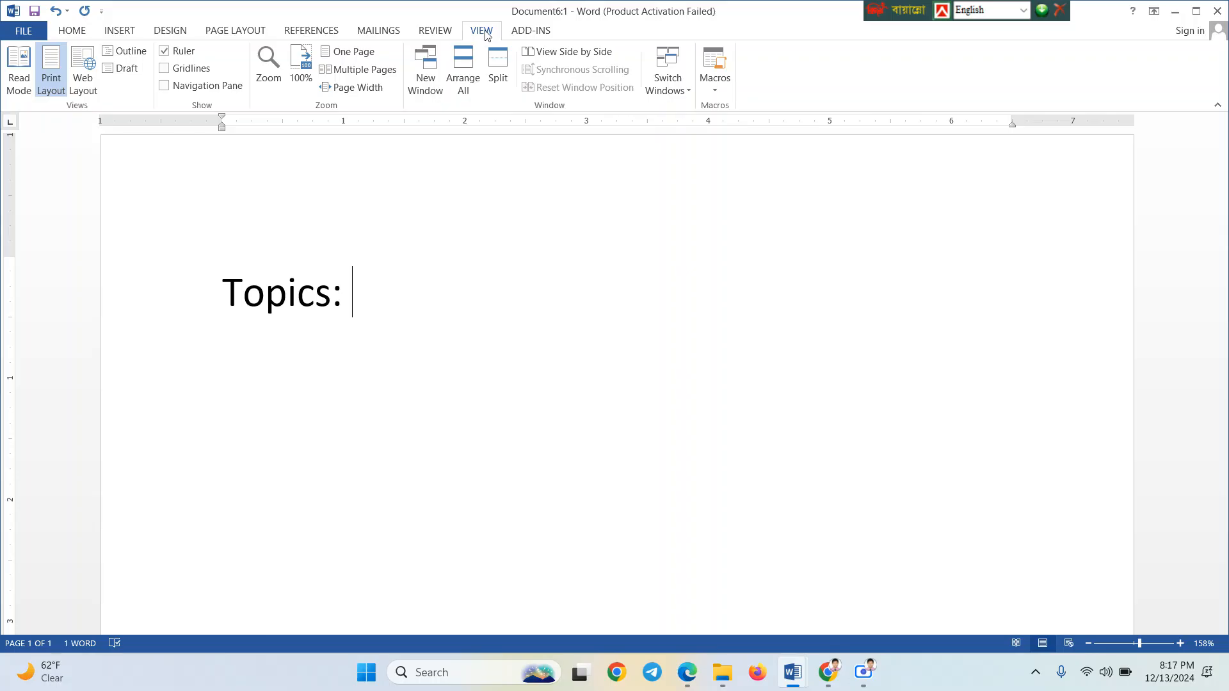
click(441, 29)
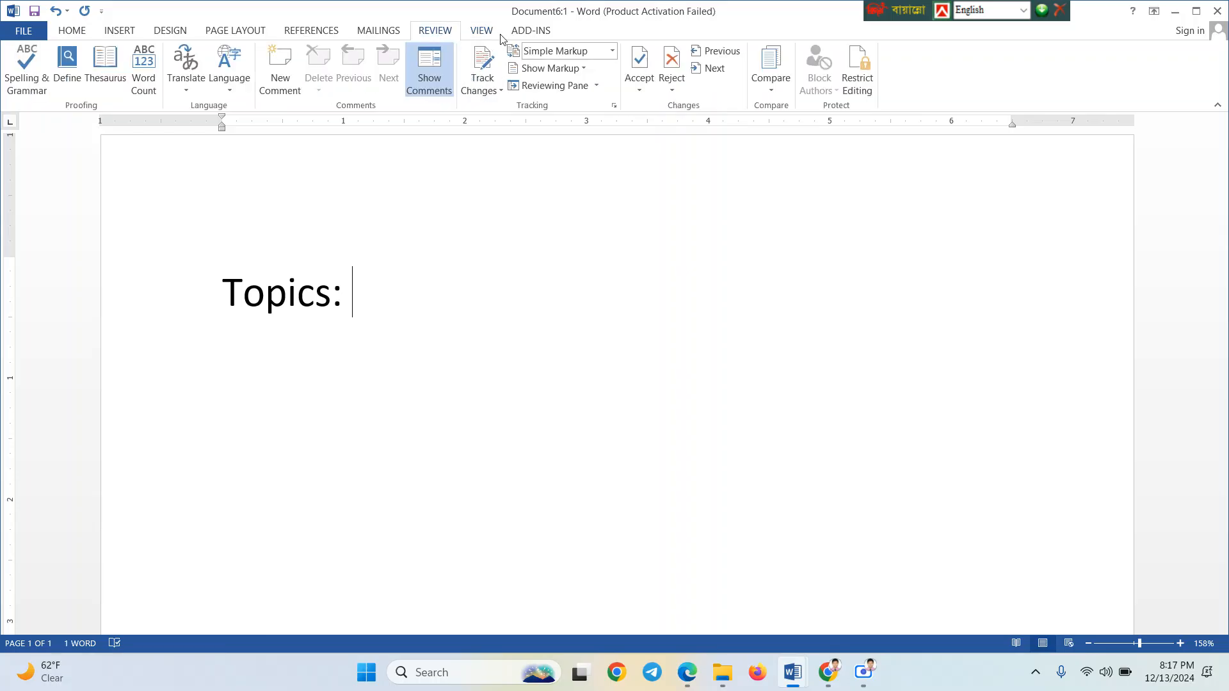
click(482, 32)
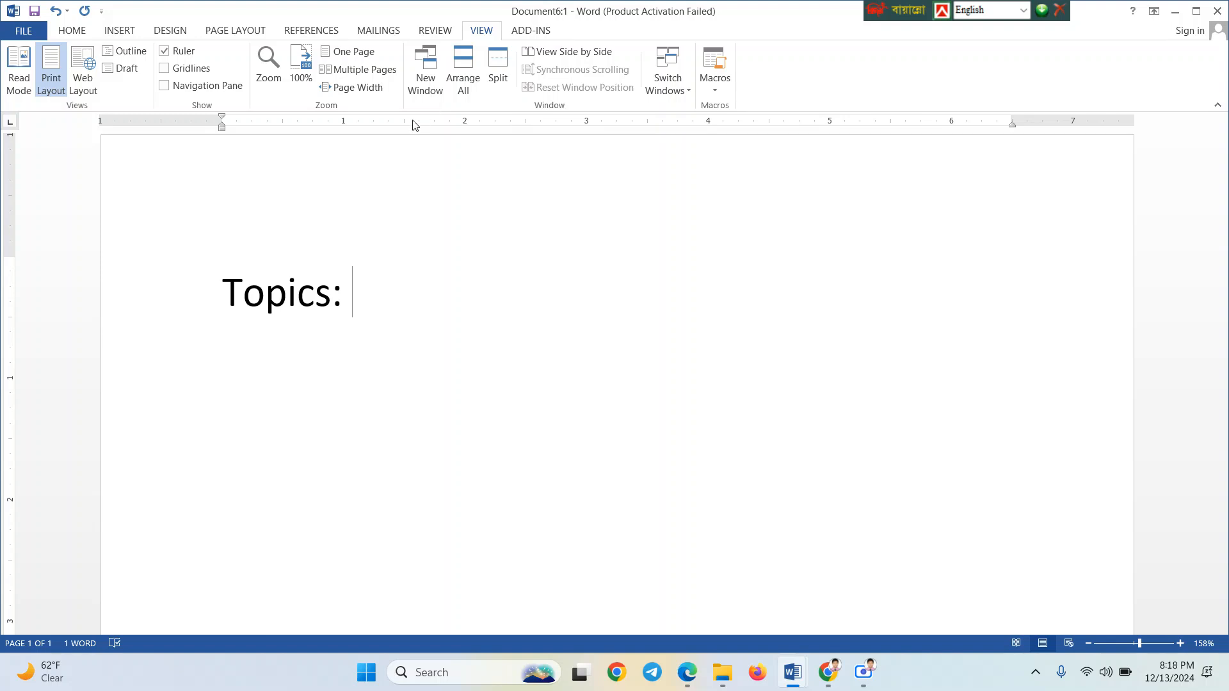
click(110, 36)
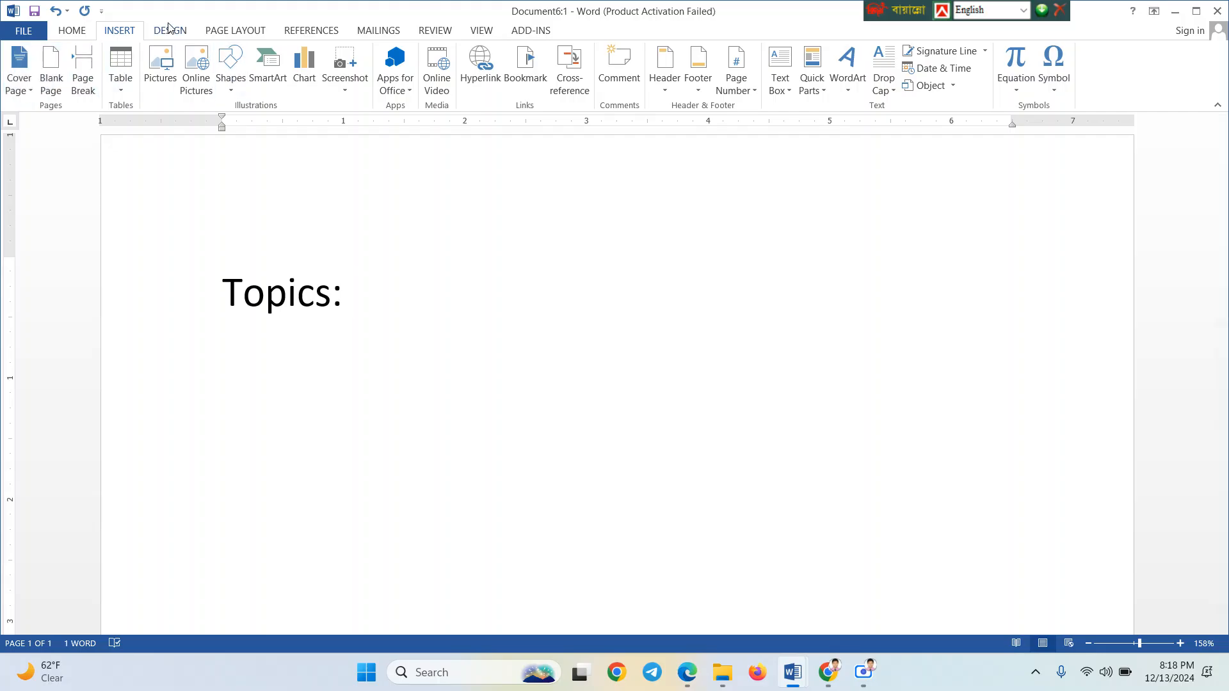
click(481, 33)
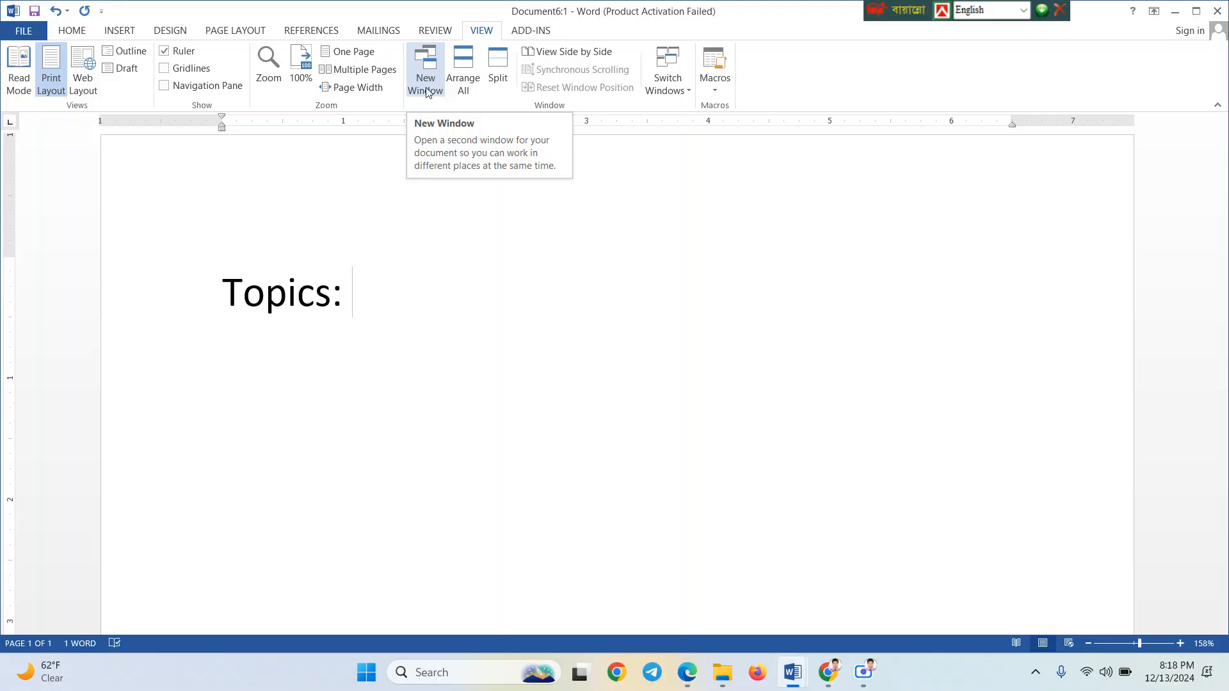
Close the Document6:1 window and open a new second window from the remaining Document6 window
mouse_move(787, 677)
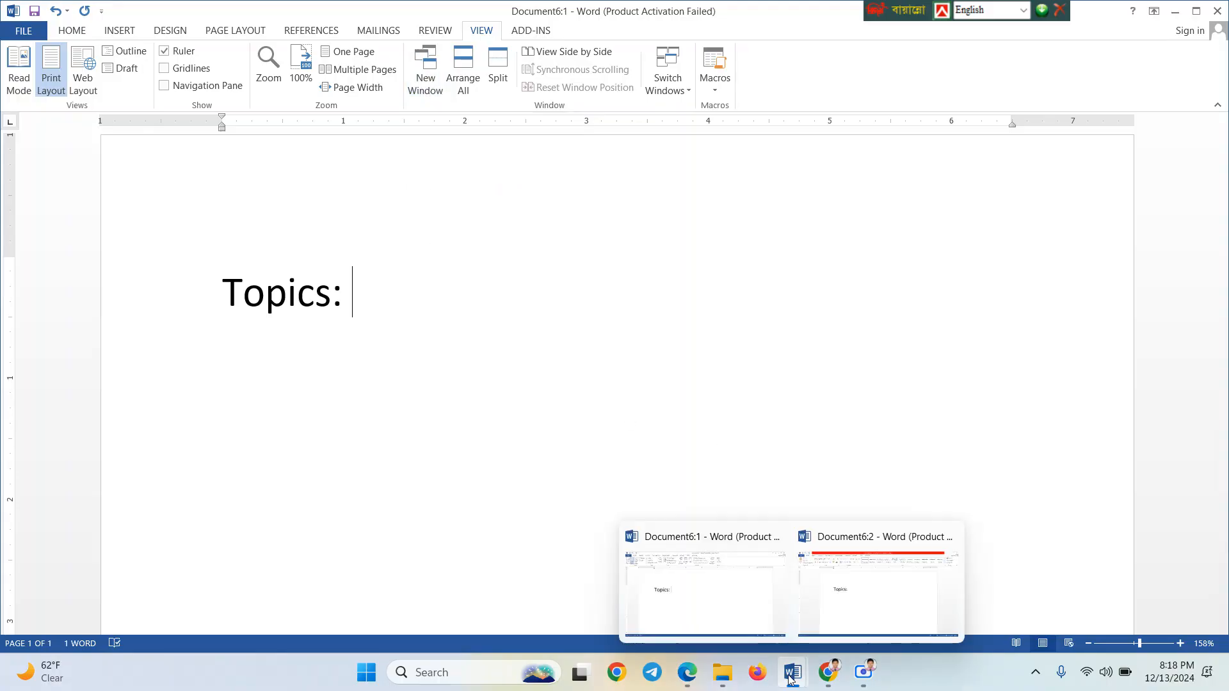
click(779, 540)
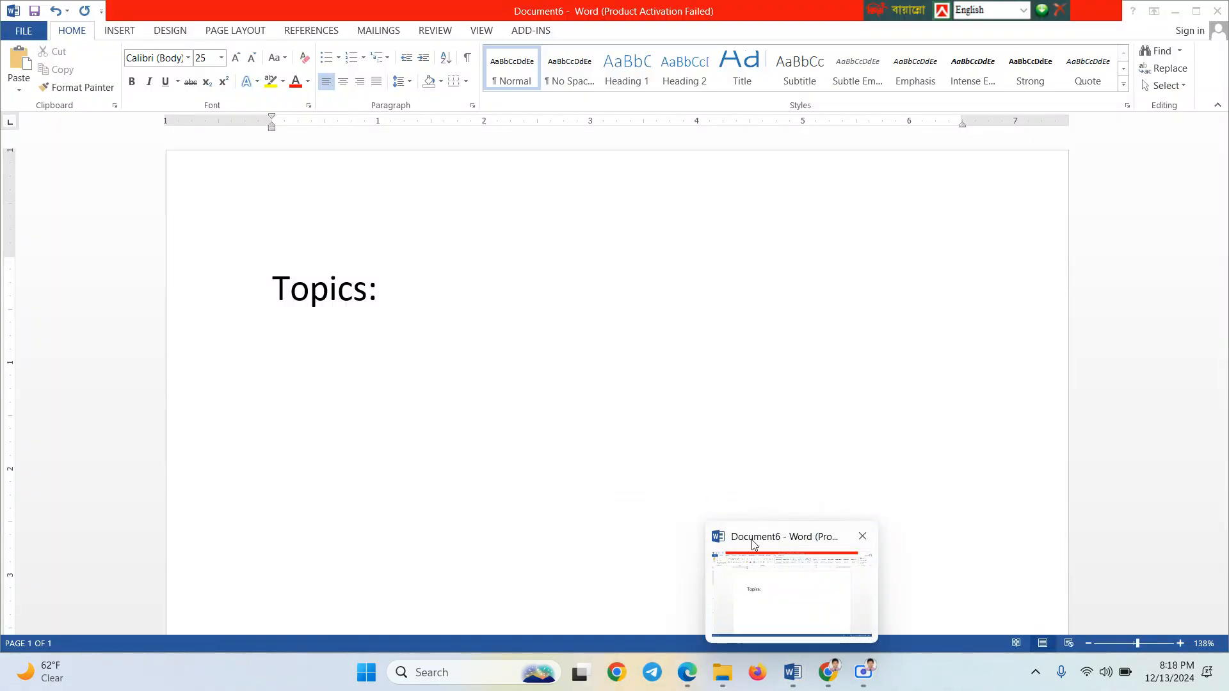
click(772, 588)
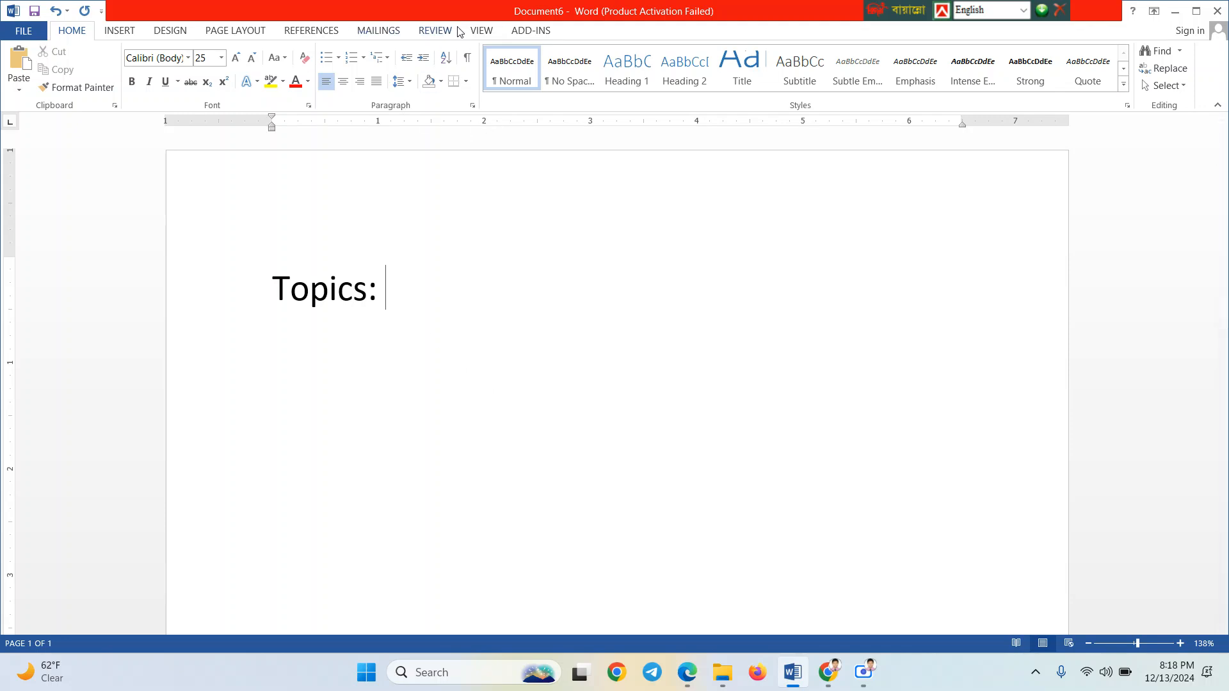
click(476, 31)
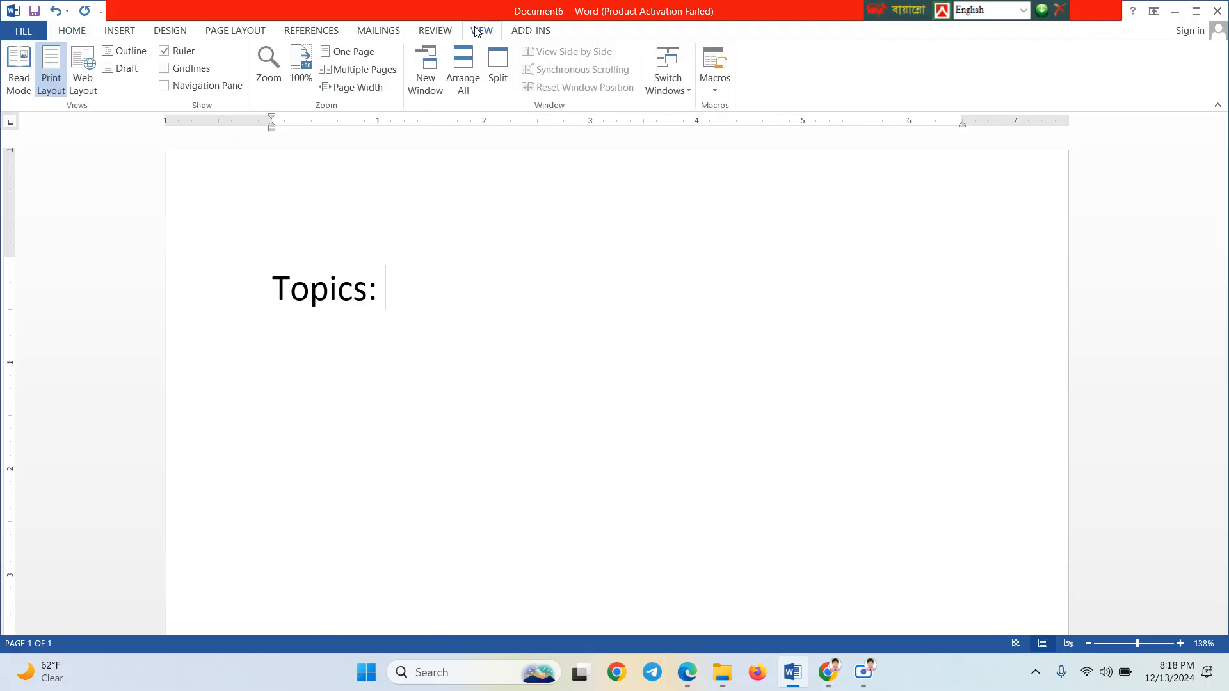
click(426, 83)
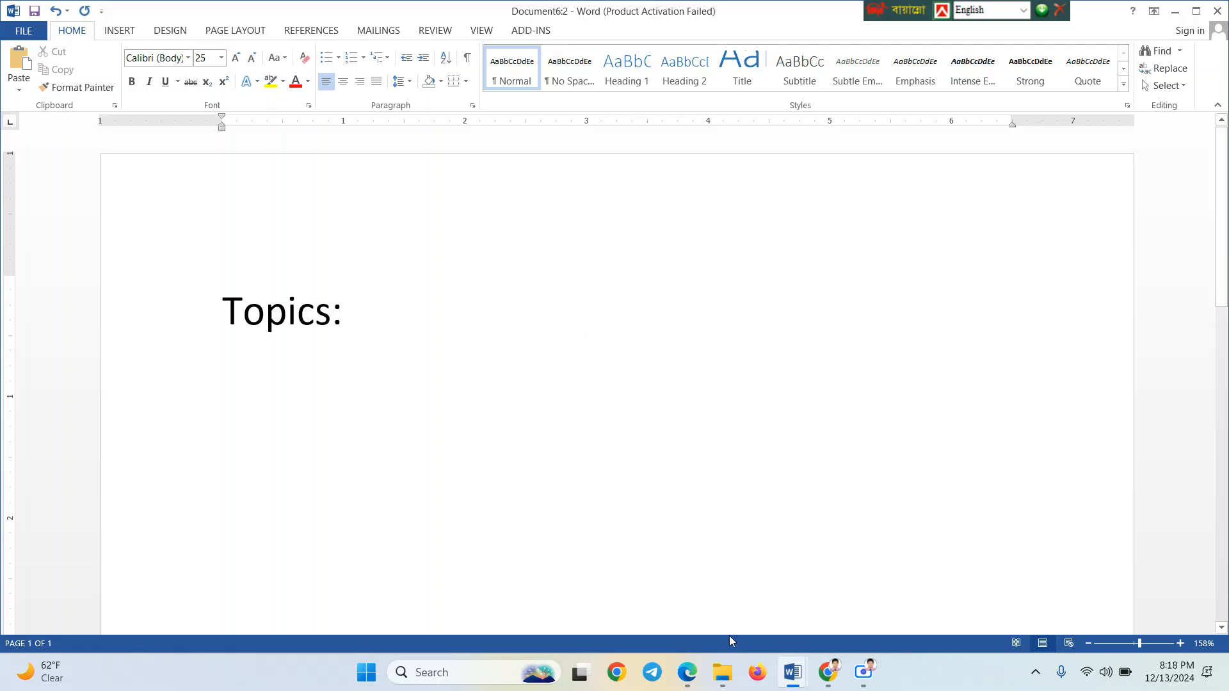
Bring the Document6:2 window forward and open a third window of the same document from it
mouse_move(796, 675)
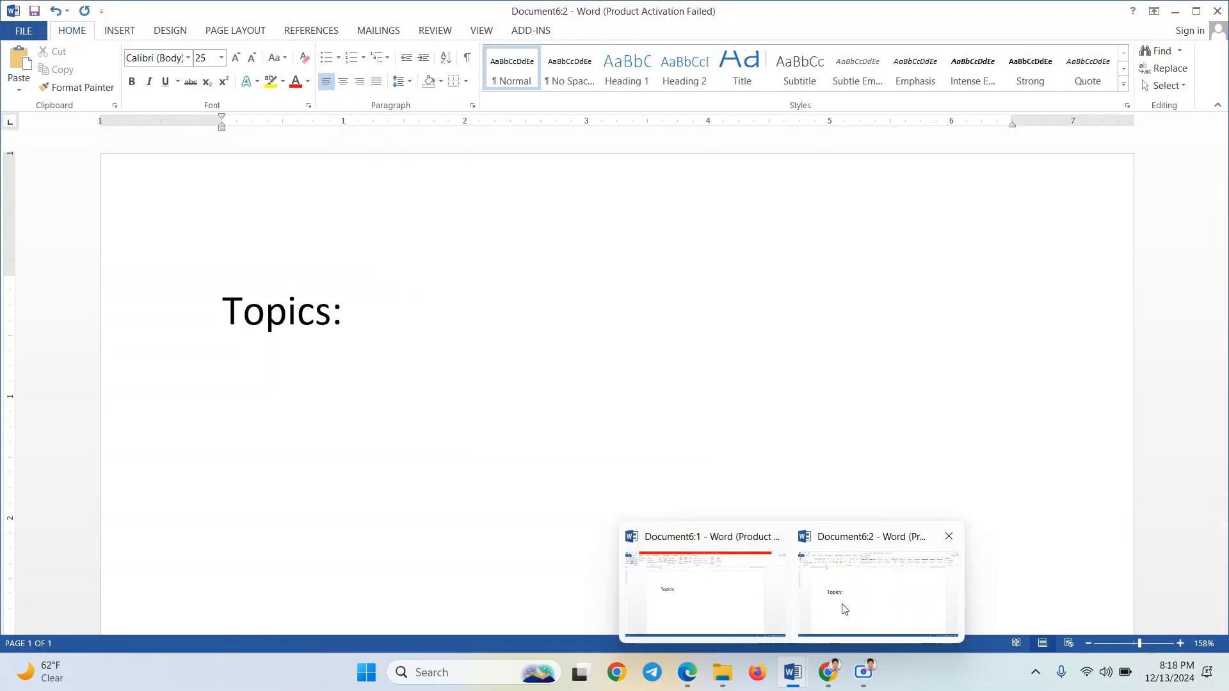
click(844, 608)
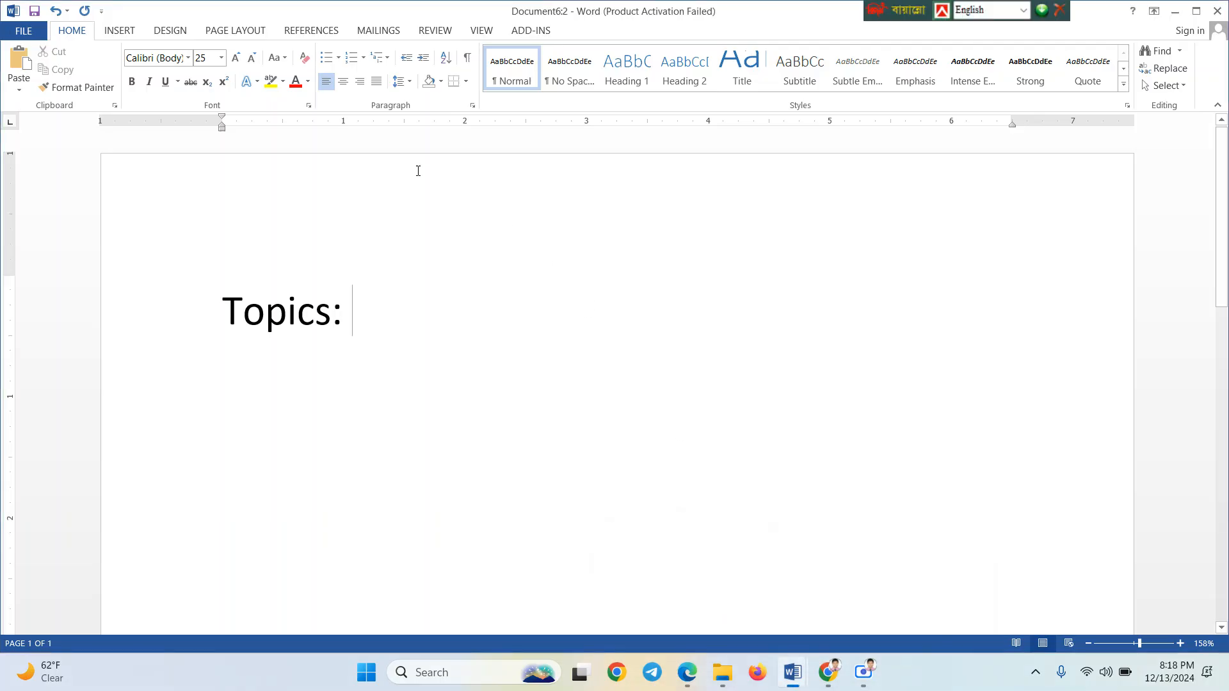
click(489, 33)
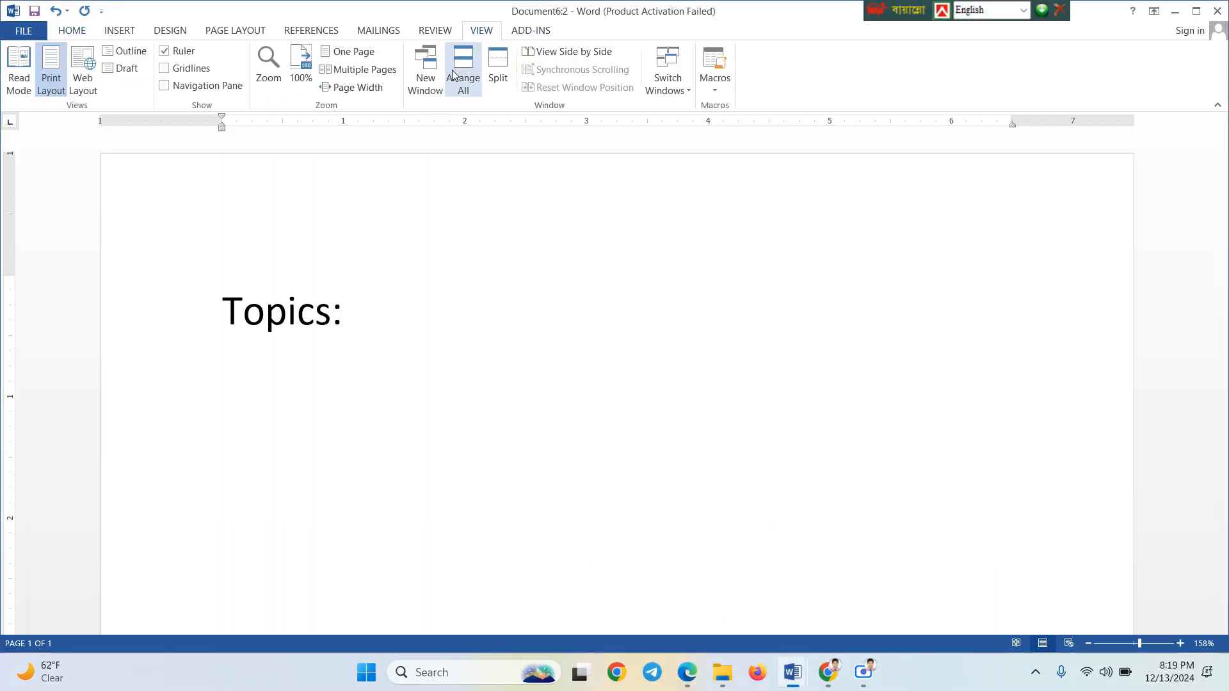
click(428, 75)
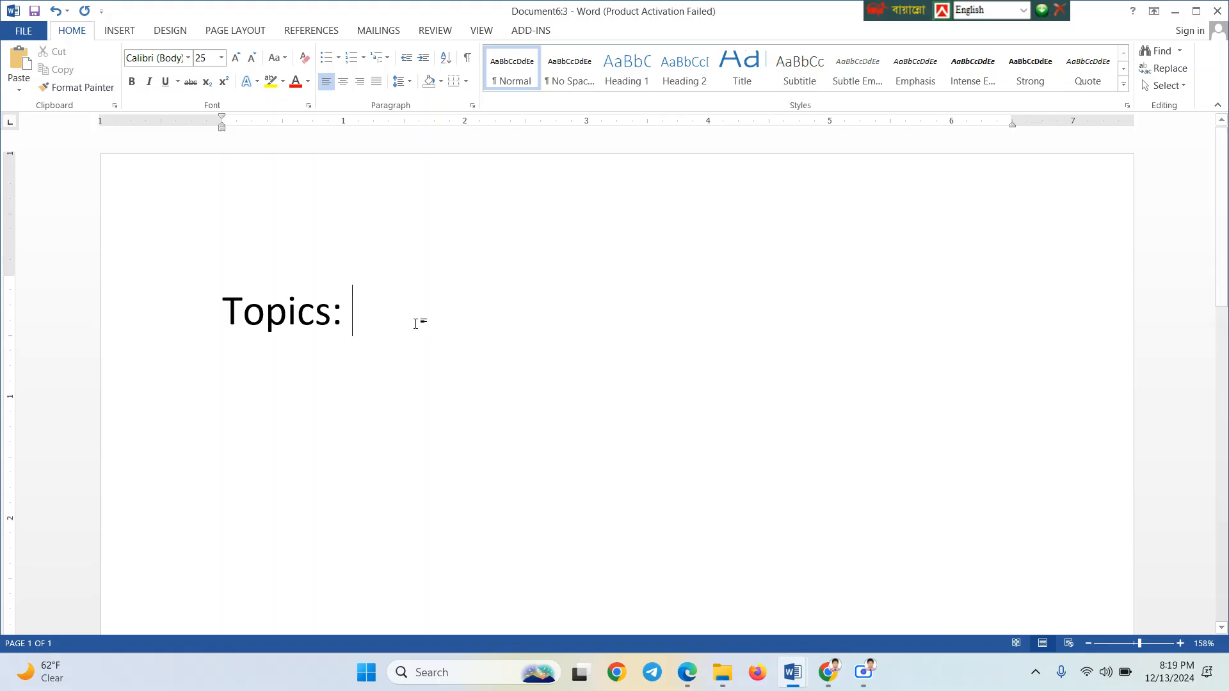
Create a new blank document, then arrange all open document windows on the screen from the Document6:2 window
key(ctrl+n)
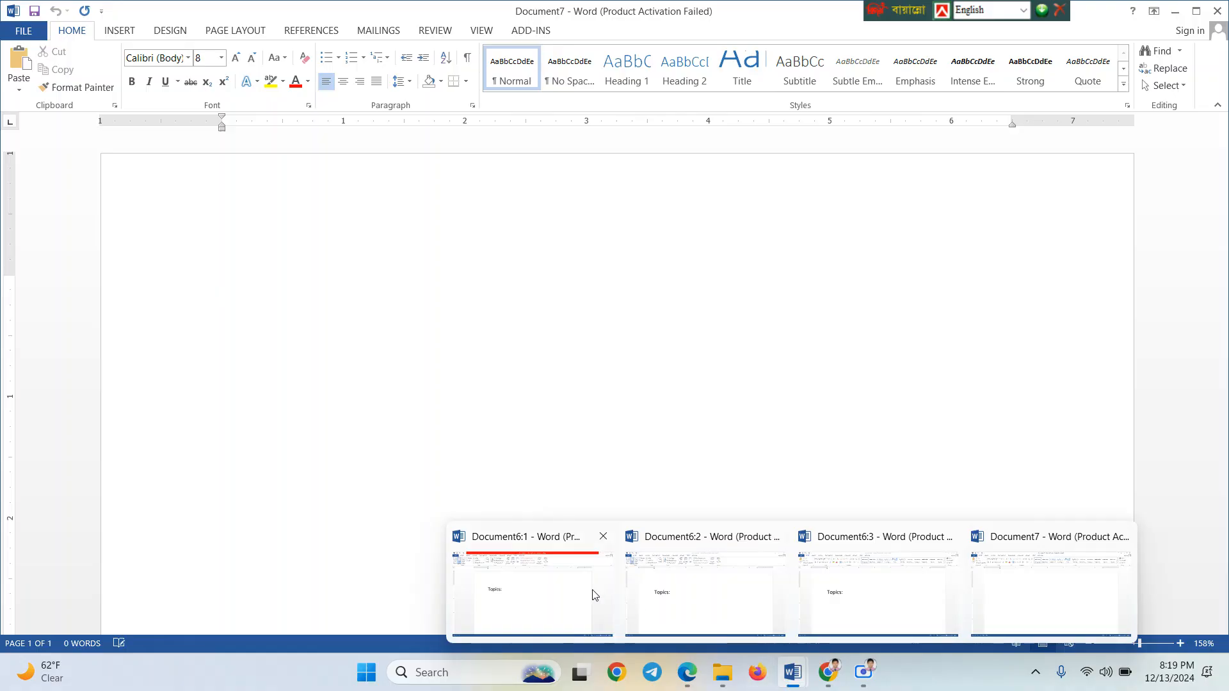
click(480, 32)
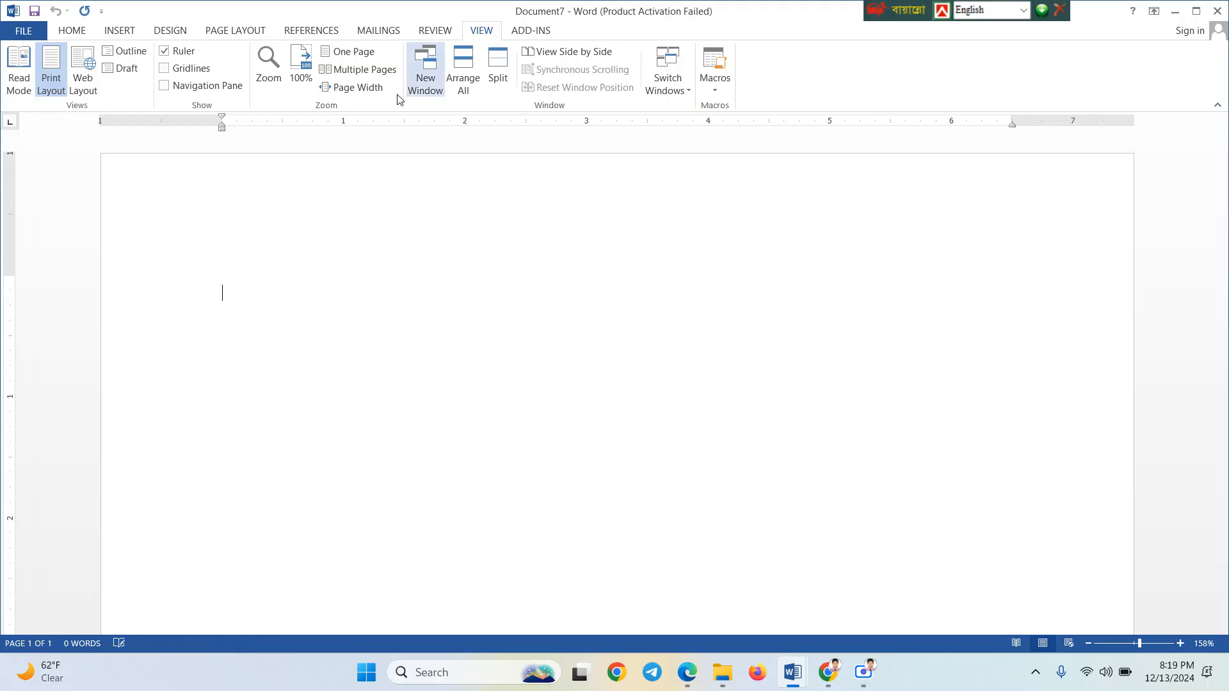
mouse_move(793, 672)
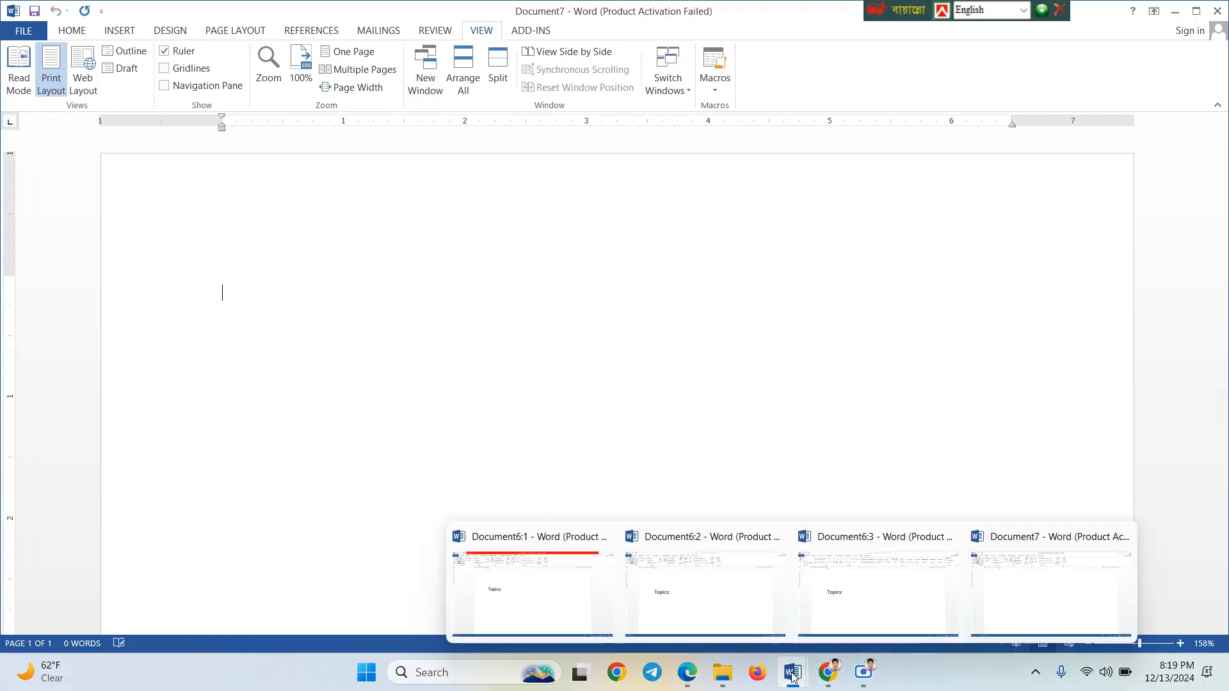
click(715, 589)
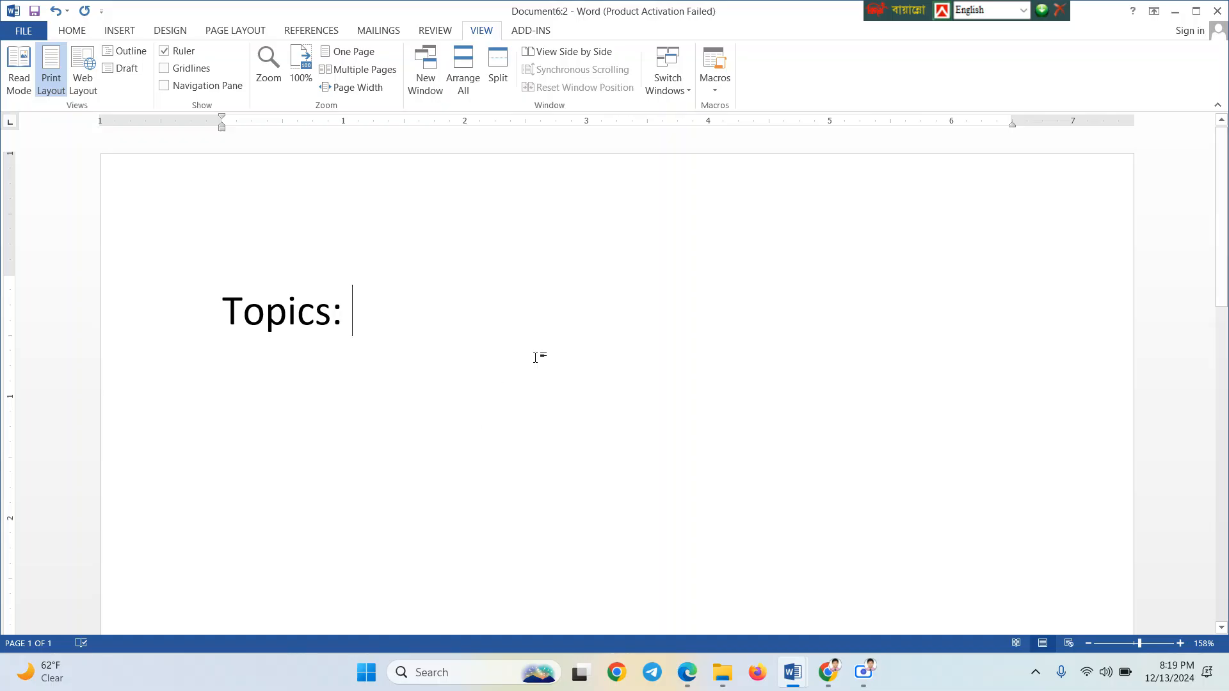
click(458, 86)
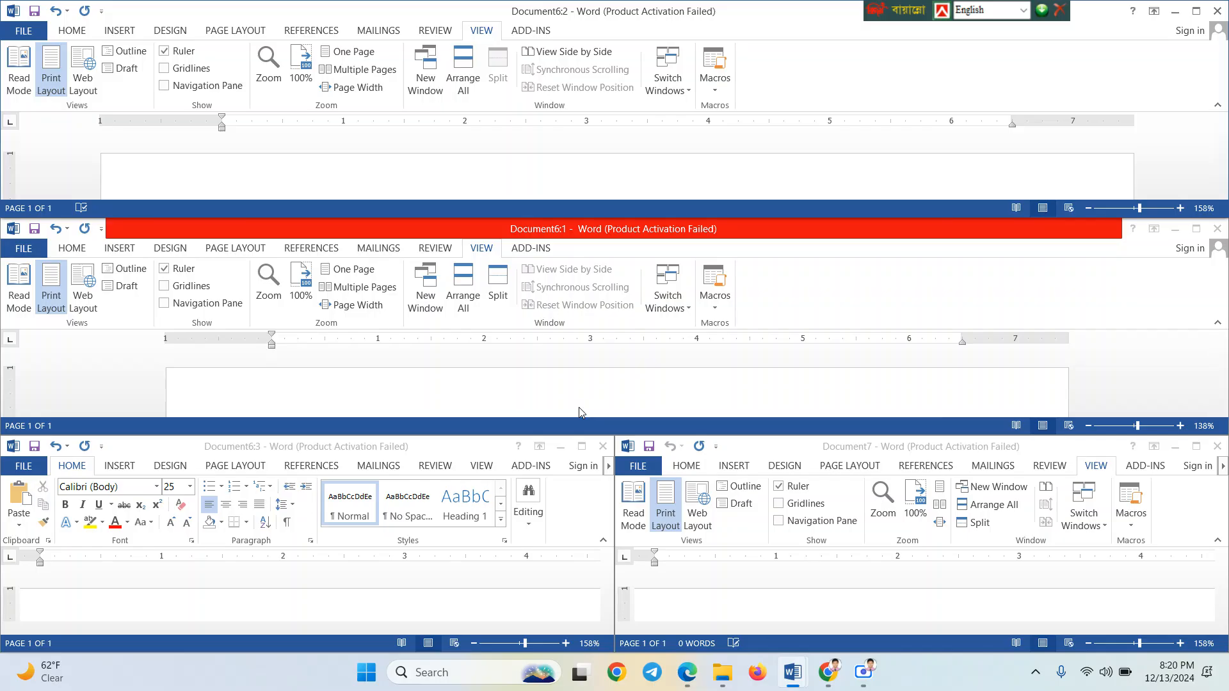
Move the Document6:1, Document7 and Document6:3 windows out of their arranged positions on the screen
click(792, 237)
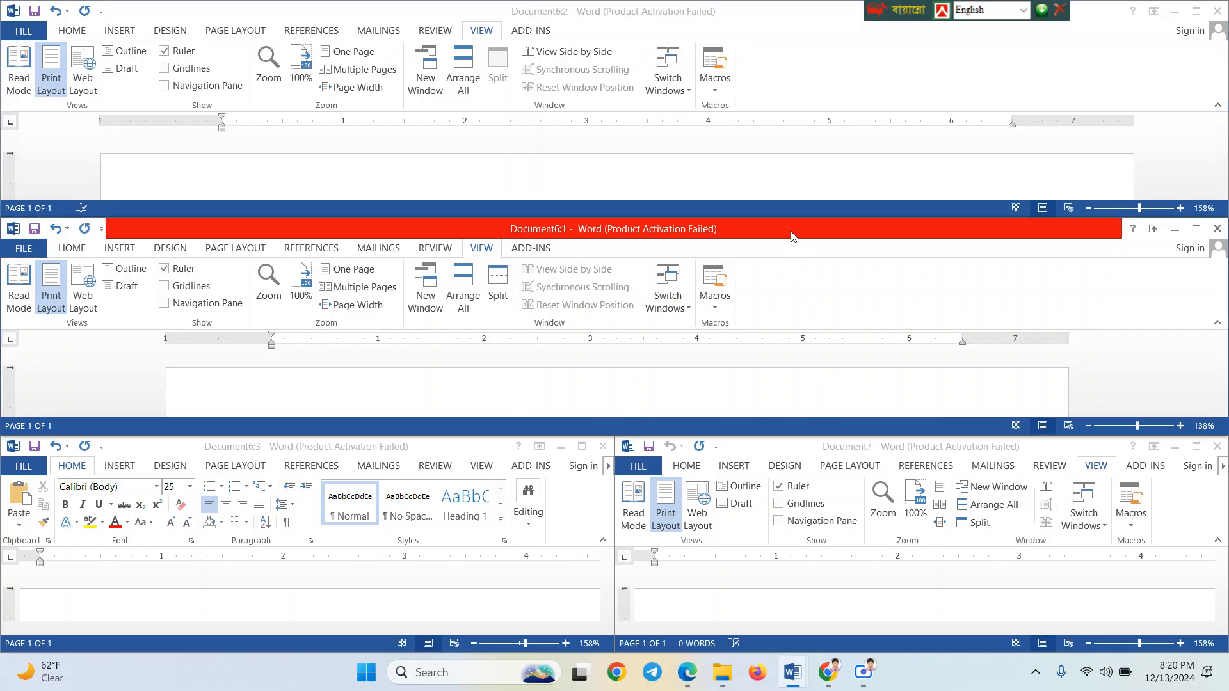
mouse_move(792, 237)
mouse_down()
mouse_move(782, 162)
mouse_move(792, 201)
mouse_move(557, 277)
mouse_move(785, 224)
mouse_up()
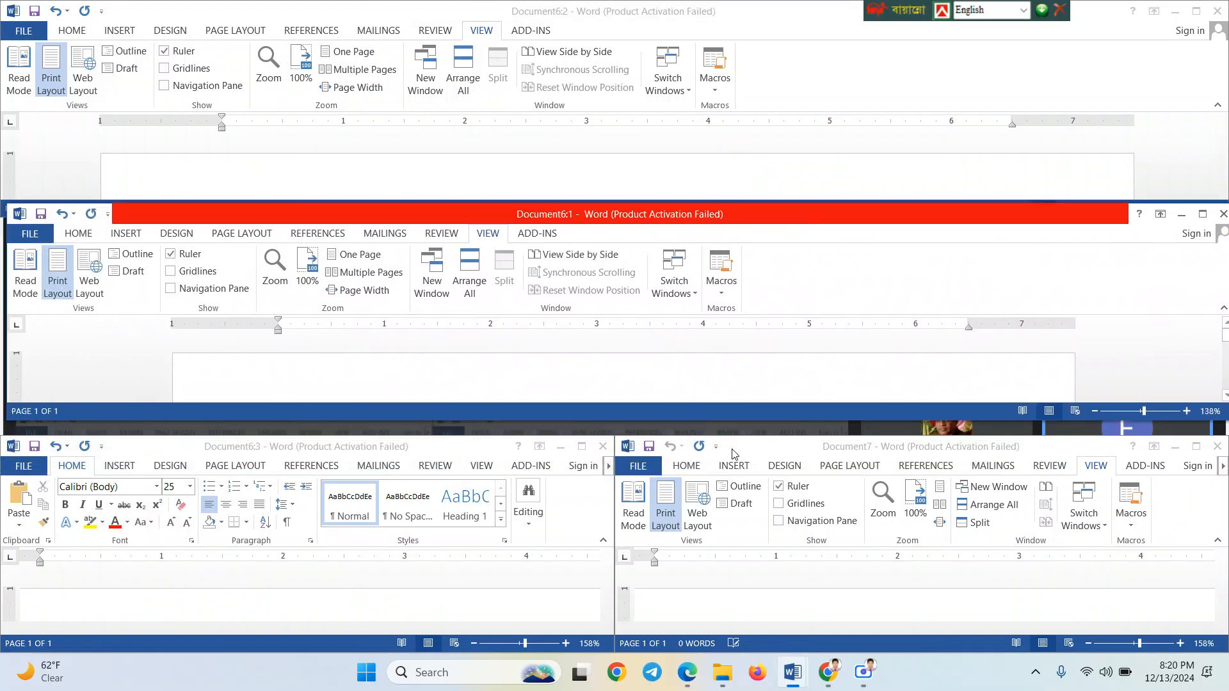
drag(734, 453, 811, 294)
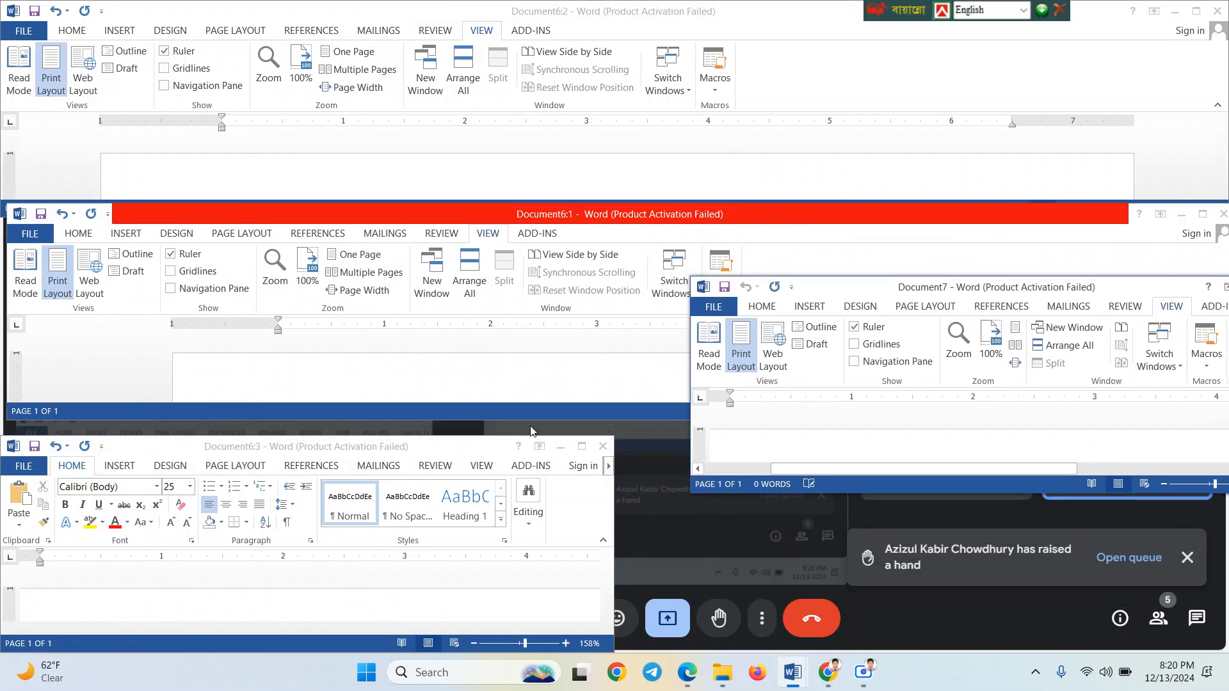
drag(424, 455, 299, 235)
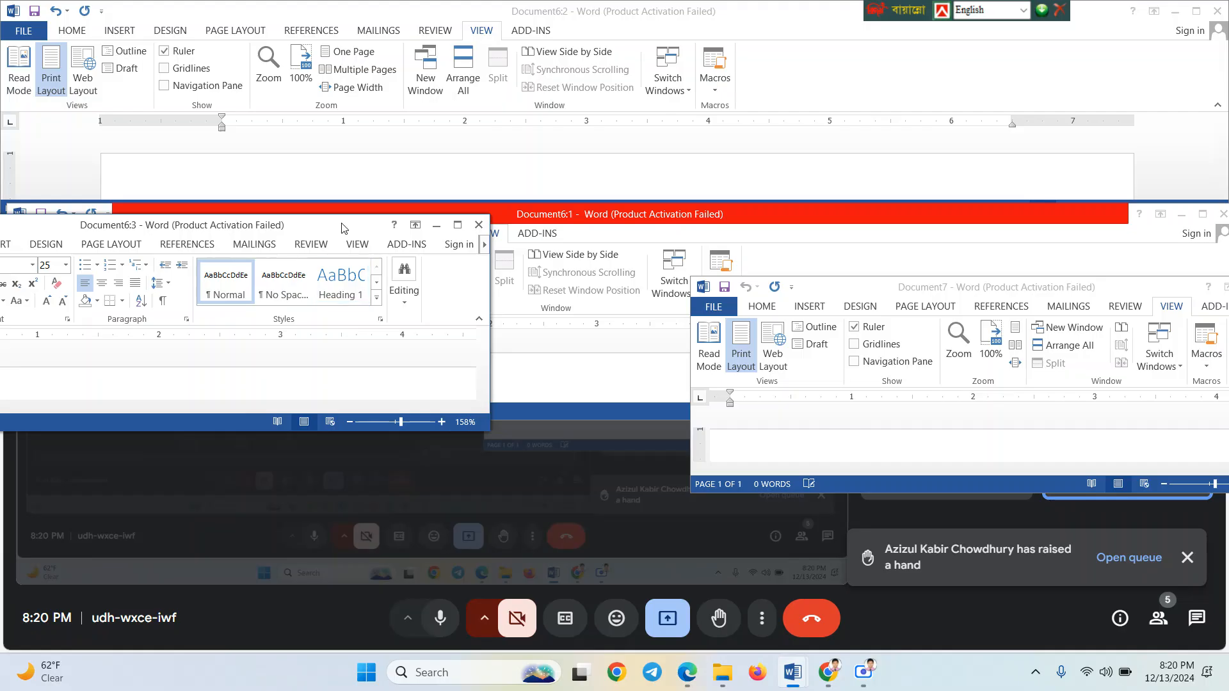
drag(344, 228, 428, 431)
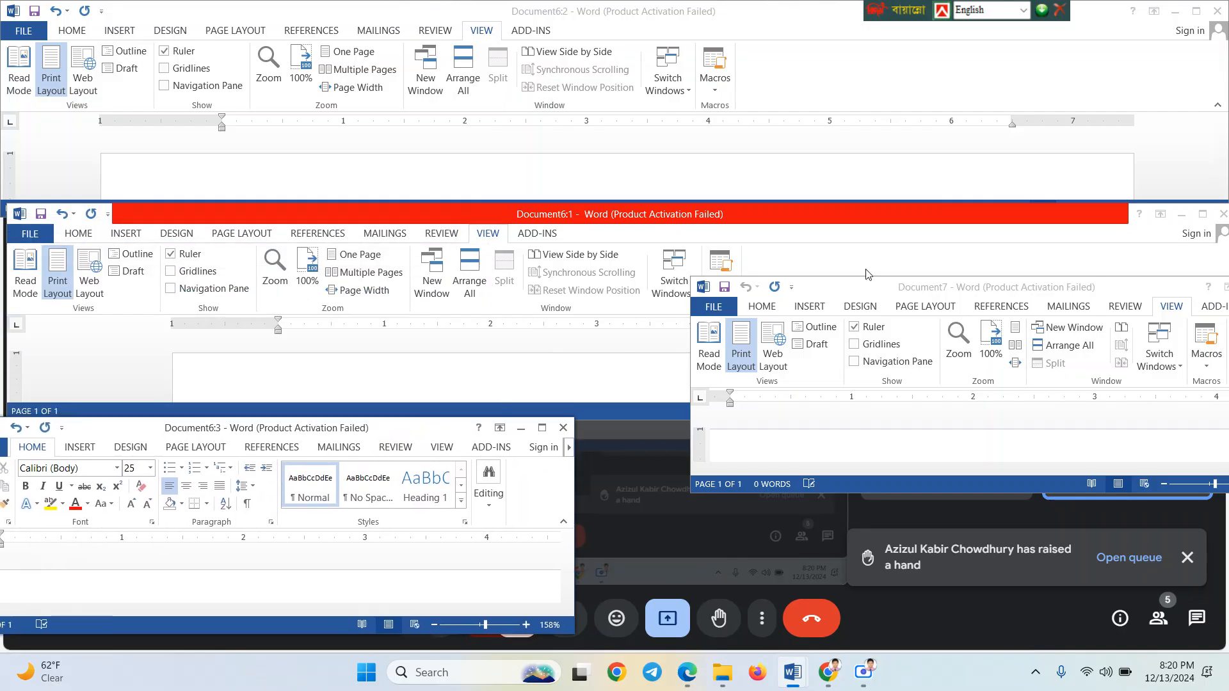
drag(858, 290, 789, 425)
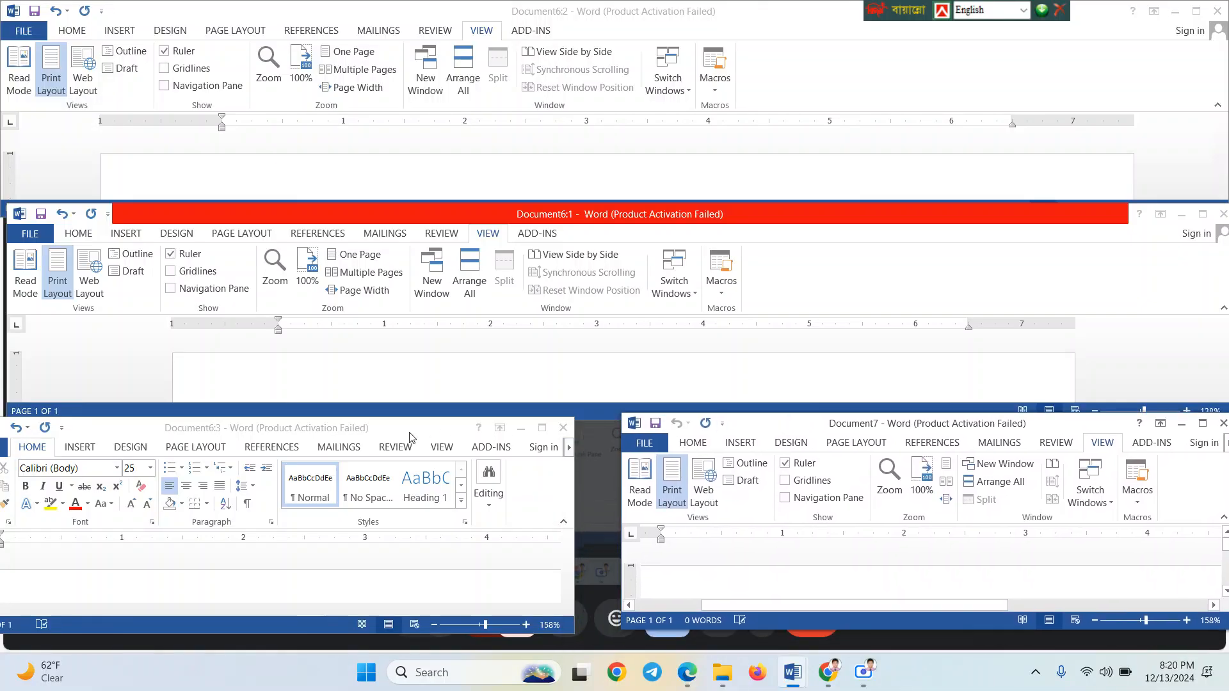
drag(410, 438, 464, 447)
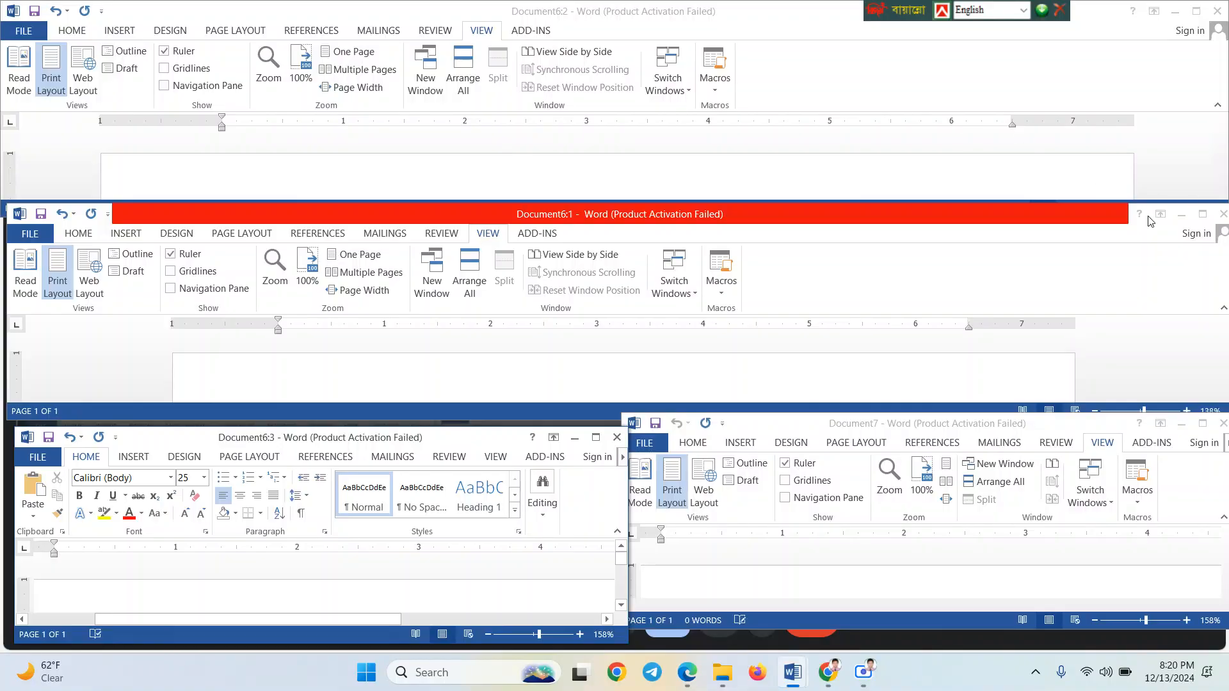
drag(1086, 211, 1050, 274)
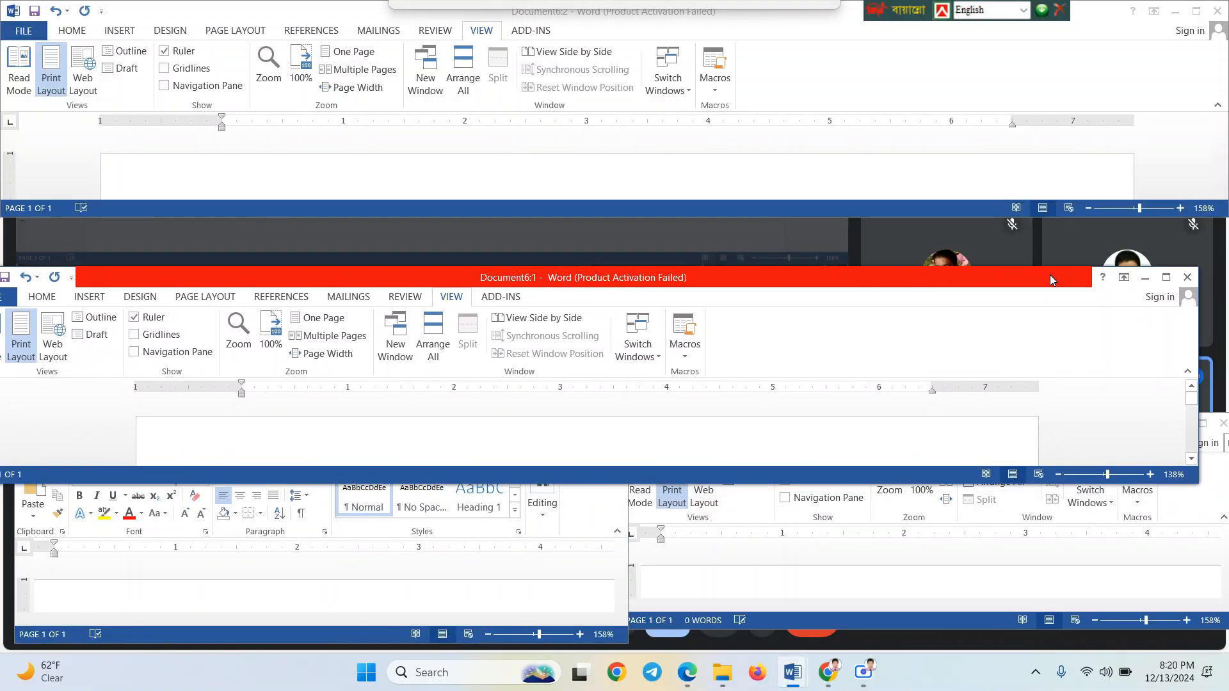
Rearrange all the displaced document windows from the Document6:2 window
click(465, 75)
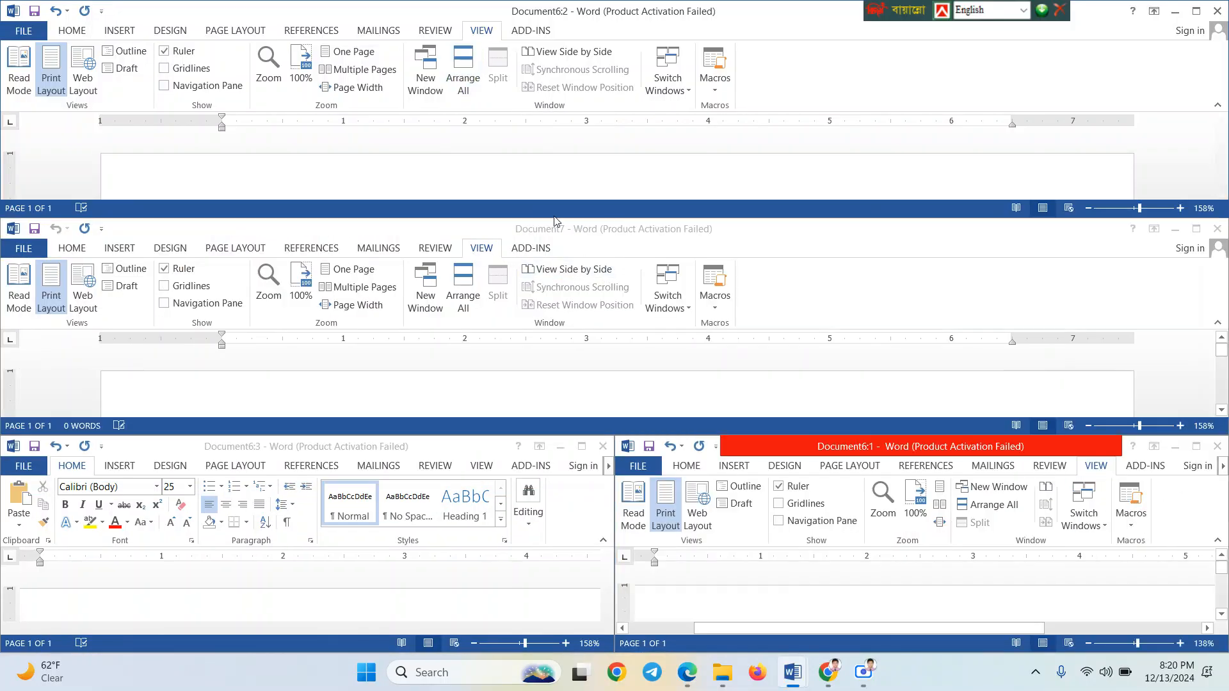
click(466, 84)
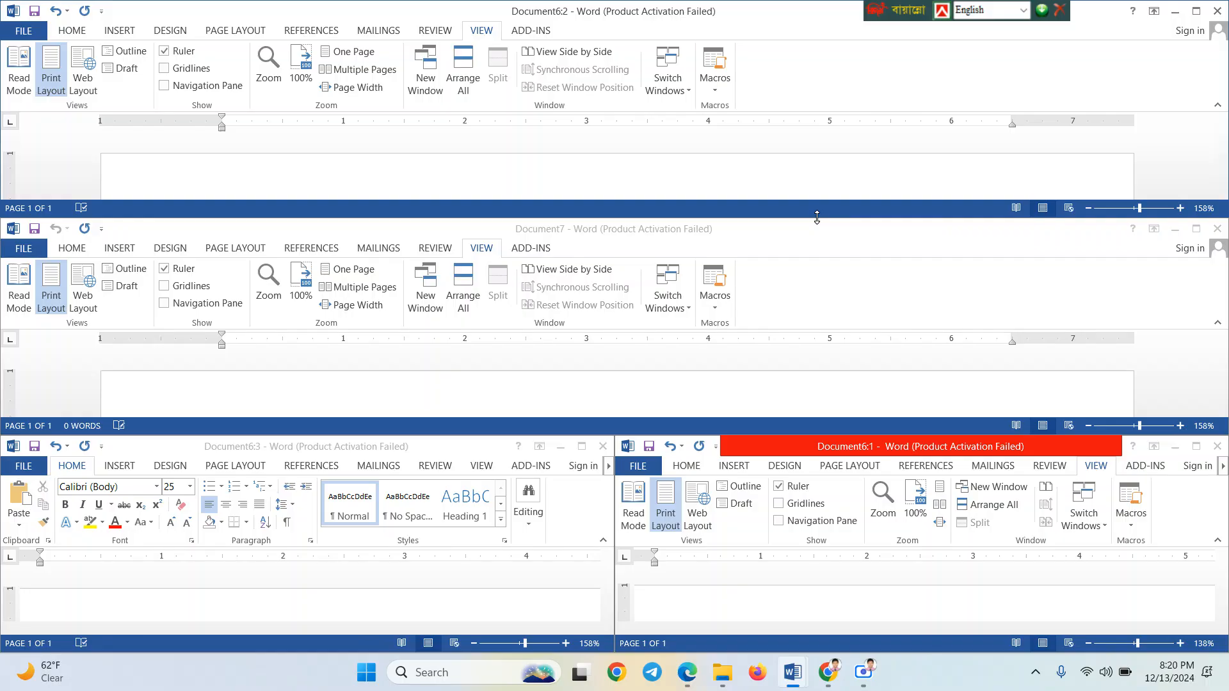
Make the Document6:2 window slightly taller and close the Document7 window
drag(817, 217, 815, 239)
click(817, 269)
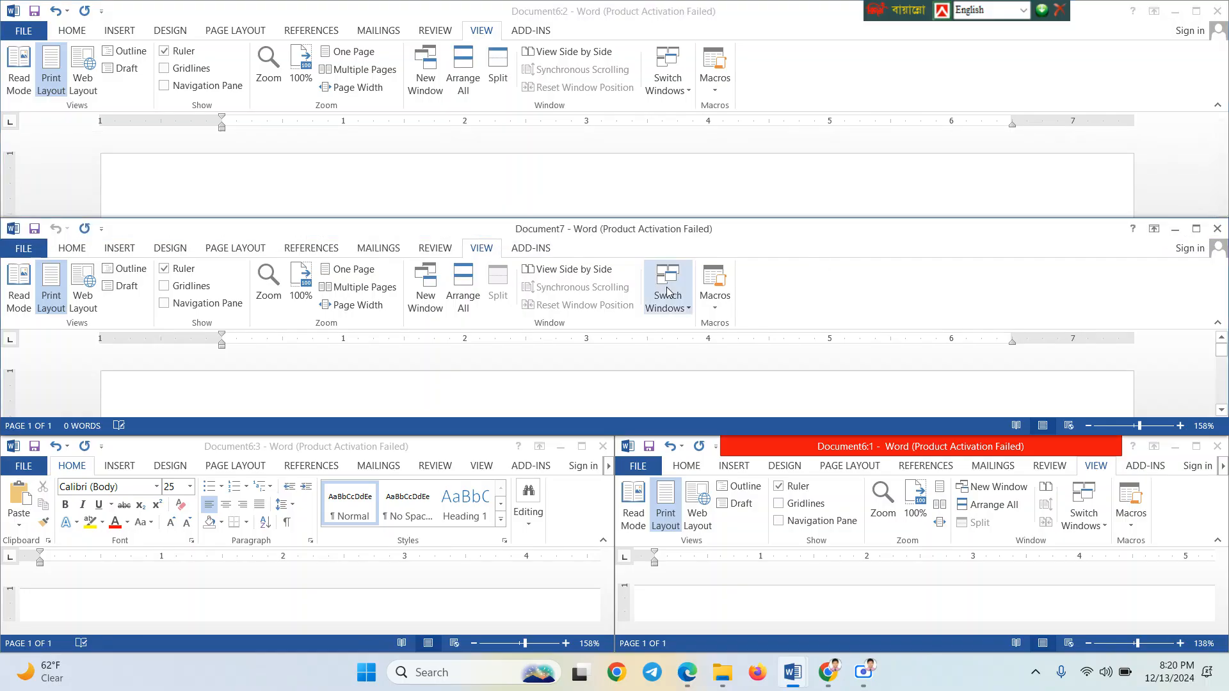
click(1216, 237)
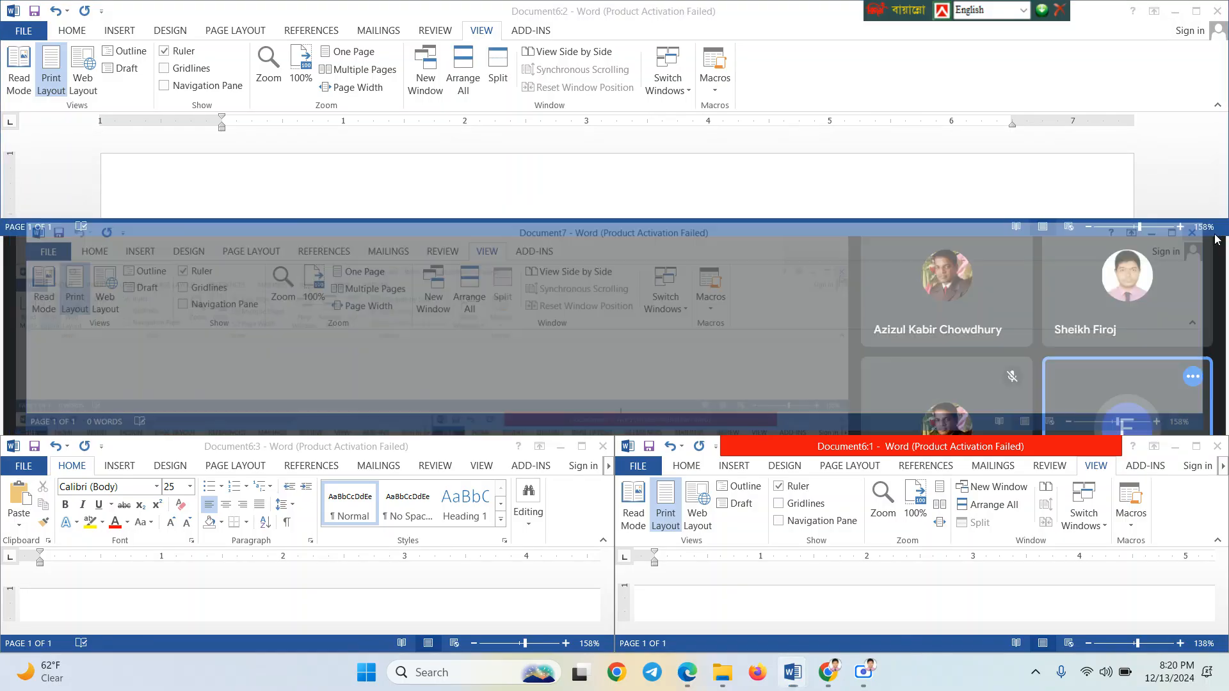
Minimize the Document6:1 window and close the Document6:3 window
click(1175, 446)
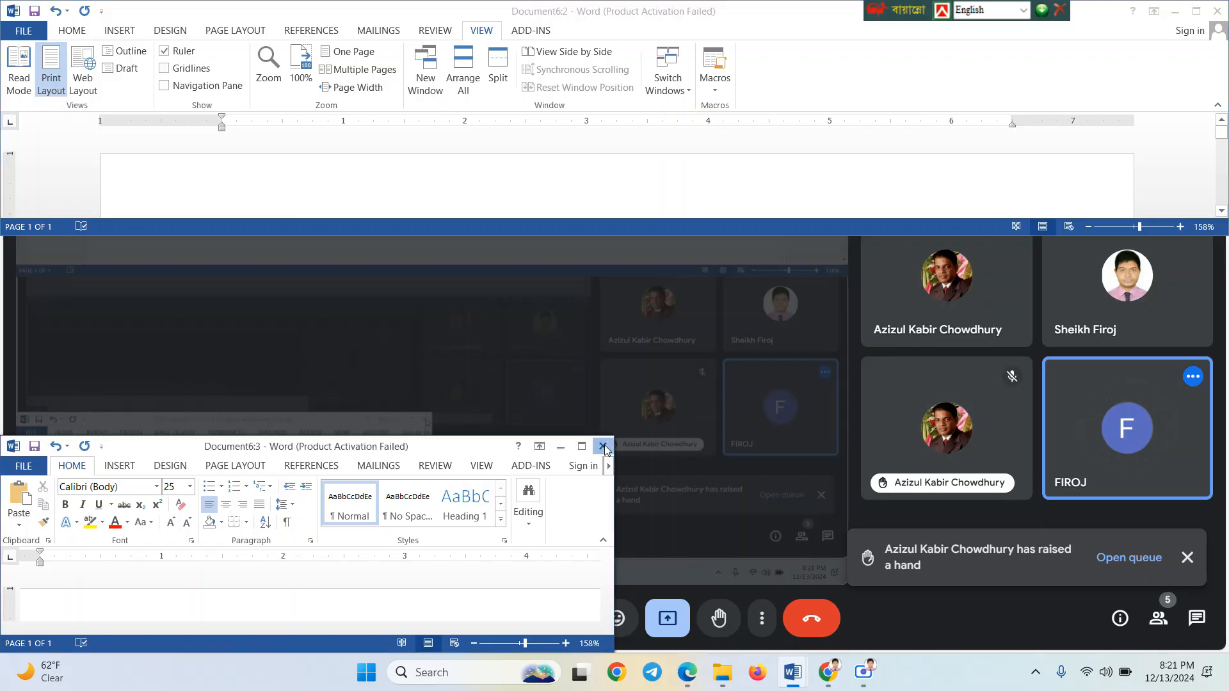
click(603, 447)
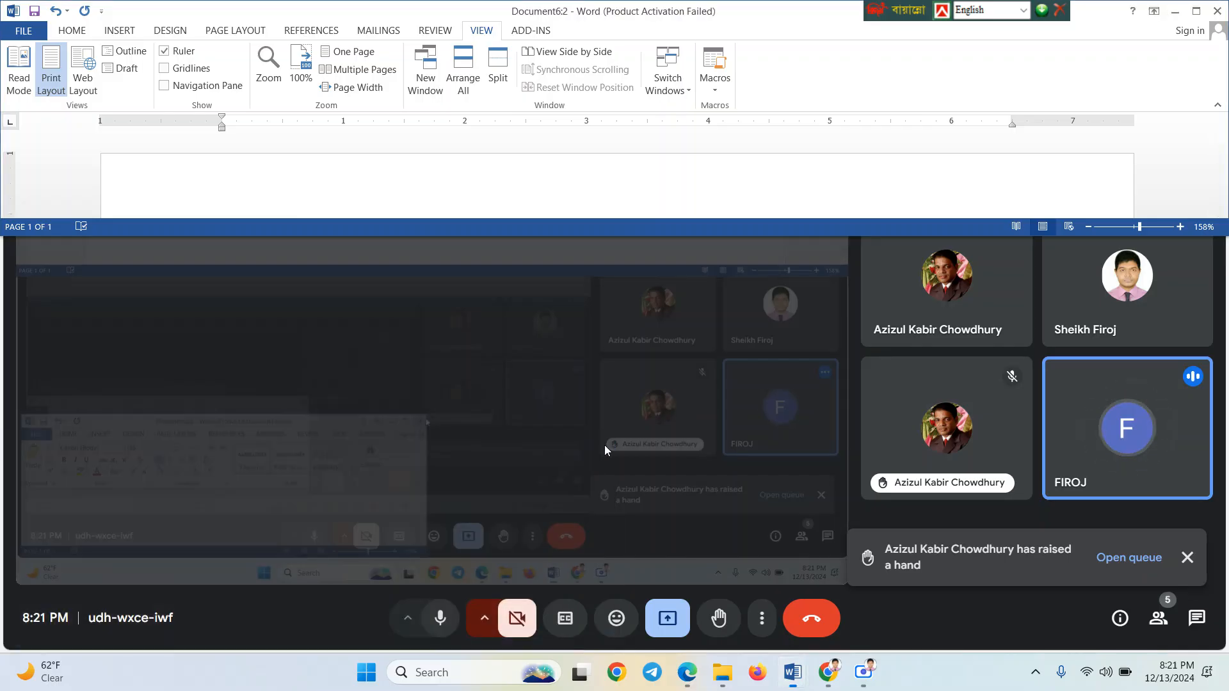
Arrange the Document6:2 window to fill the screen and split it into two panes
click(464, 77)
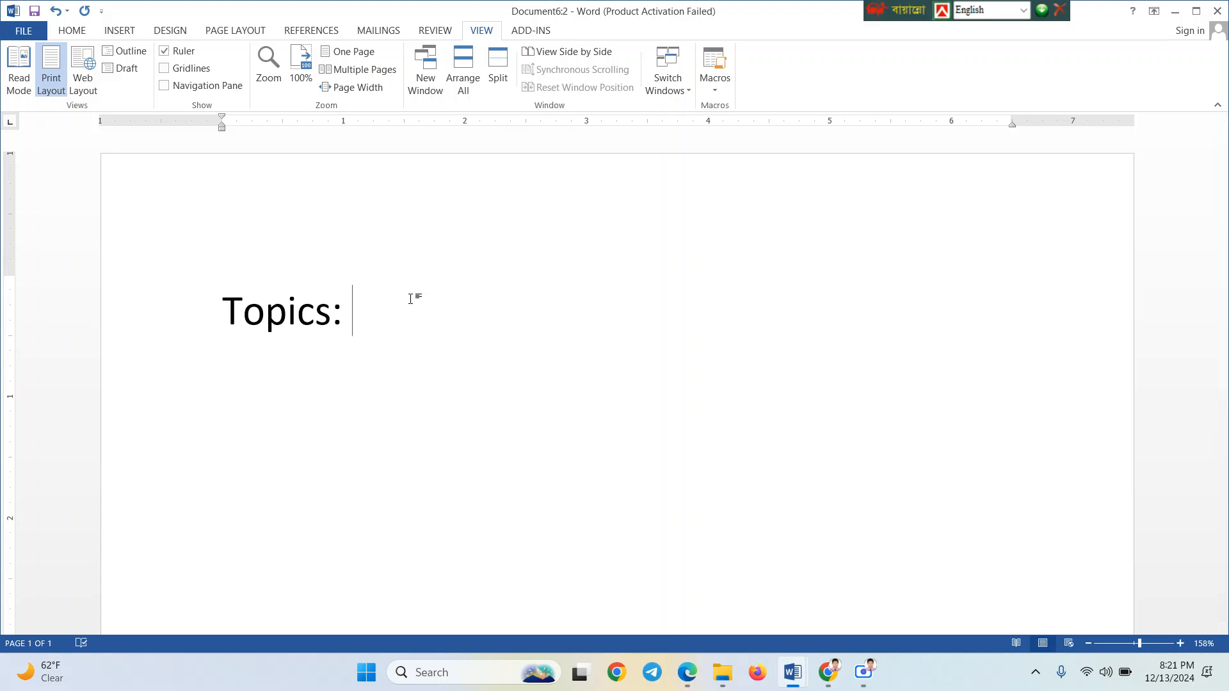
click(497, 73)
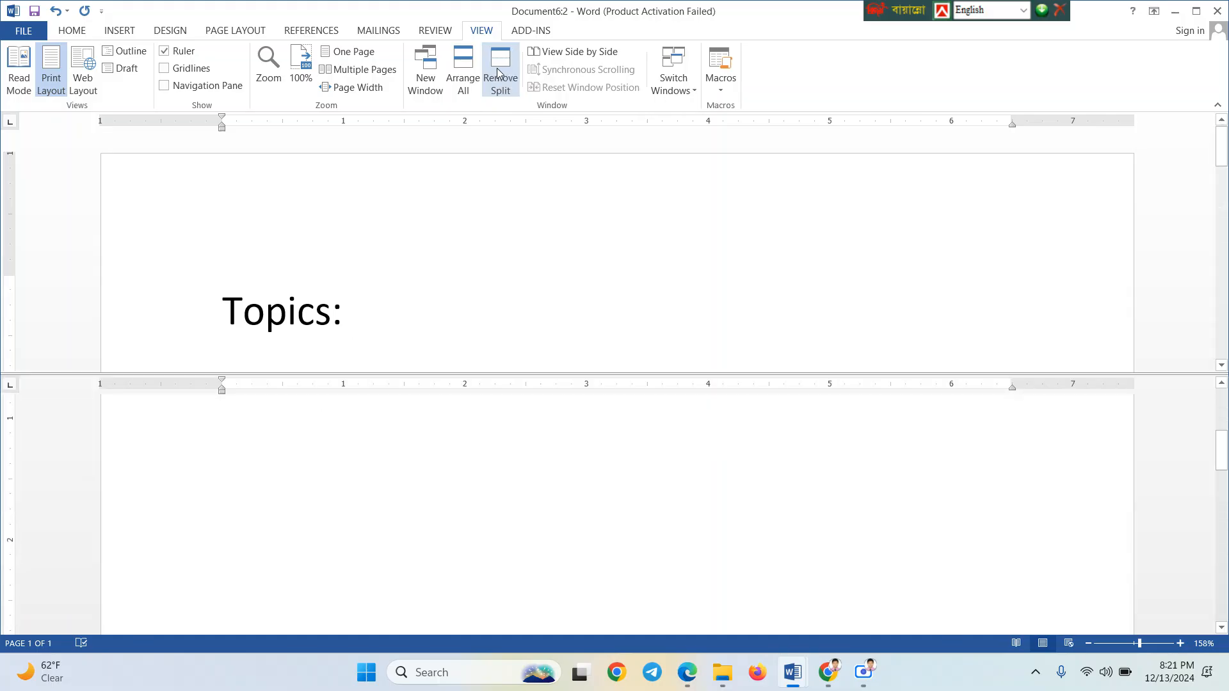
Examine how the upper pane of the split document scrolls independently of the lower pane
scroll(486, 273, down, 2)
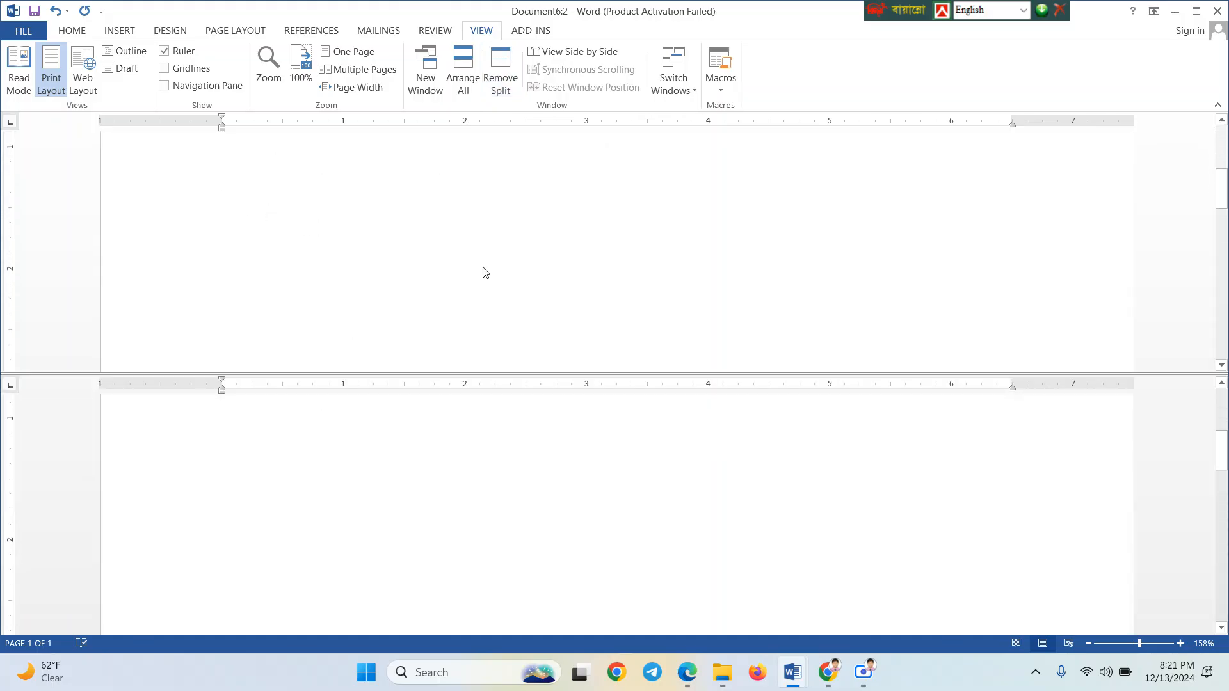
scroll(485, 273, up, 5)
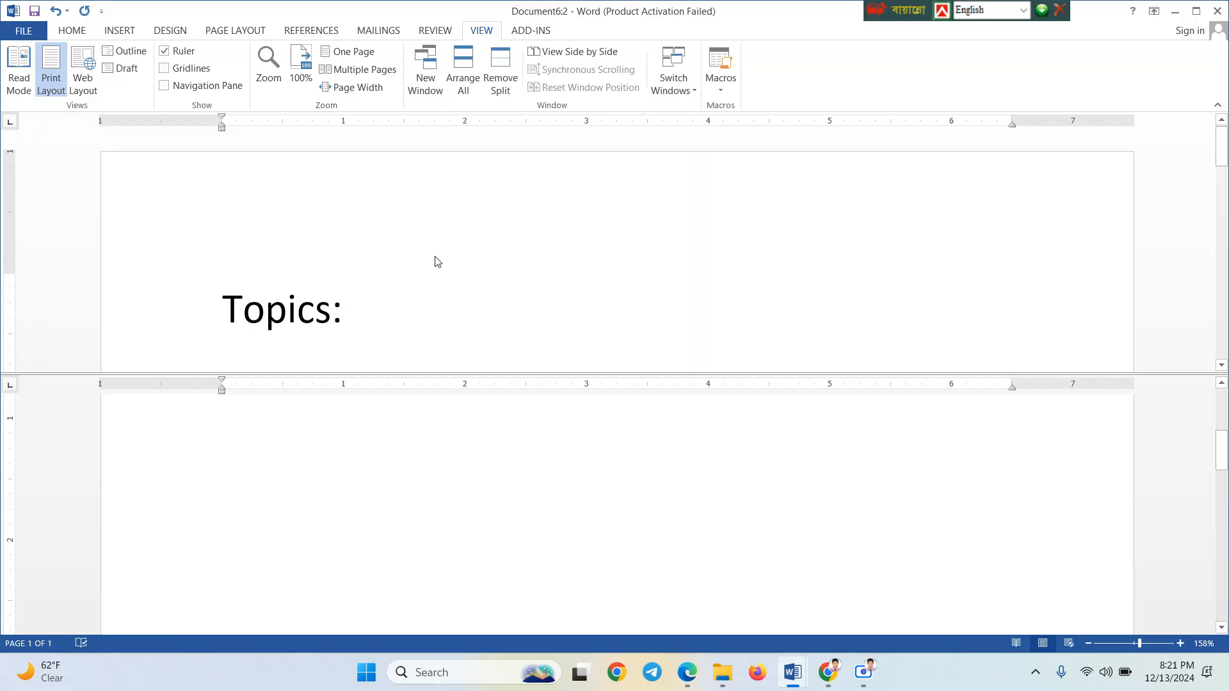
scroll(434, 261, down, 3)
scroll(437, 261, up, 1)
scroll(435, 261, up, 2)
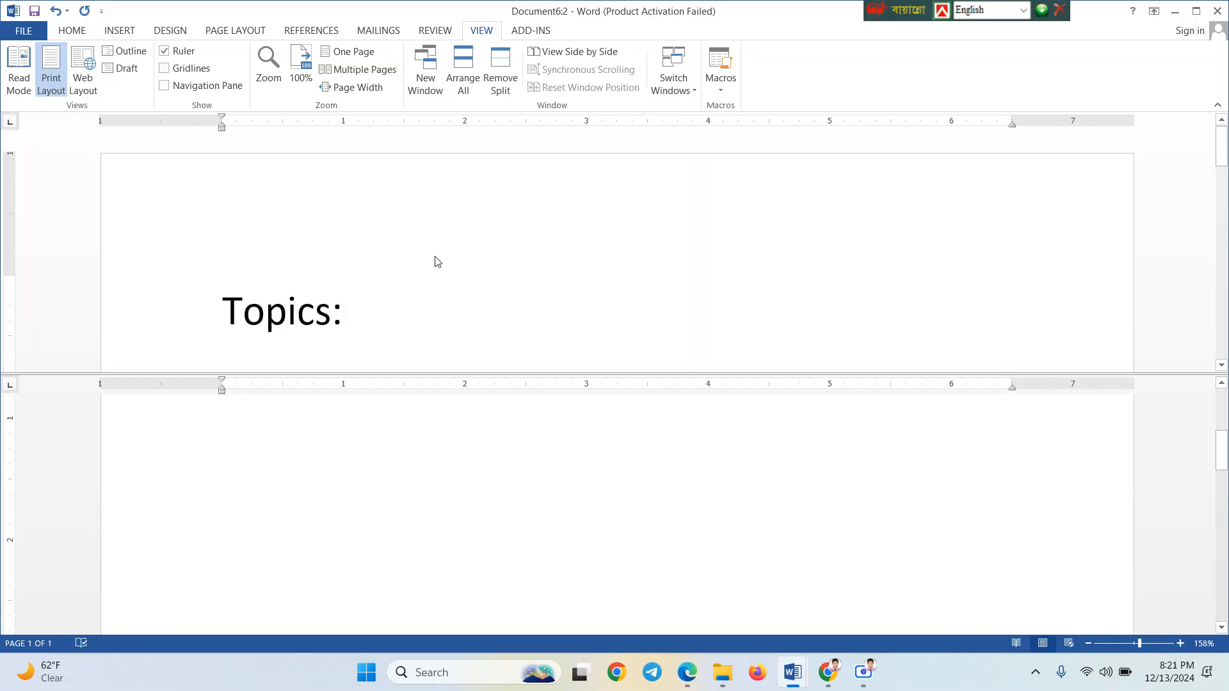
scroll(443, 282, down, 1)
scroll(444, 282, down, 1)
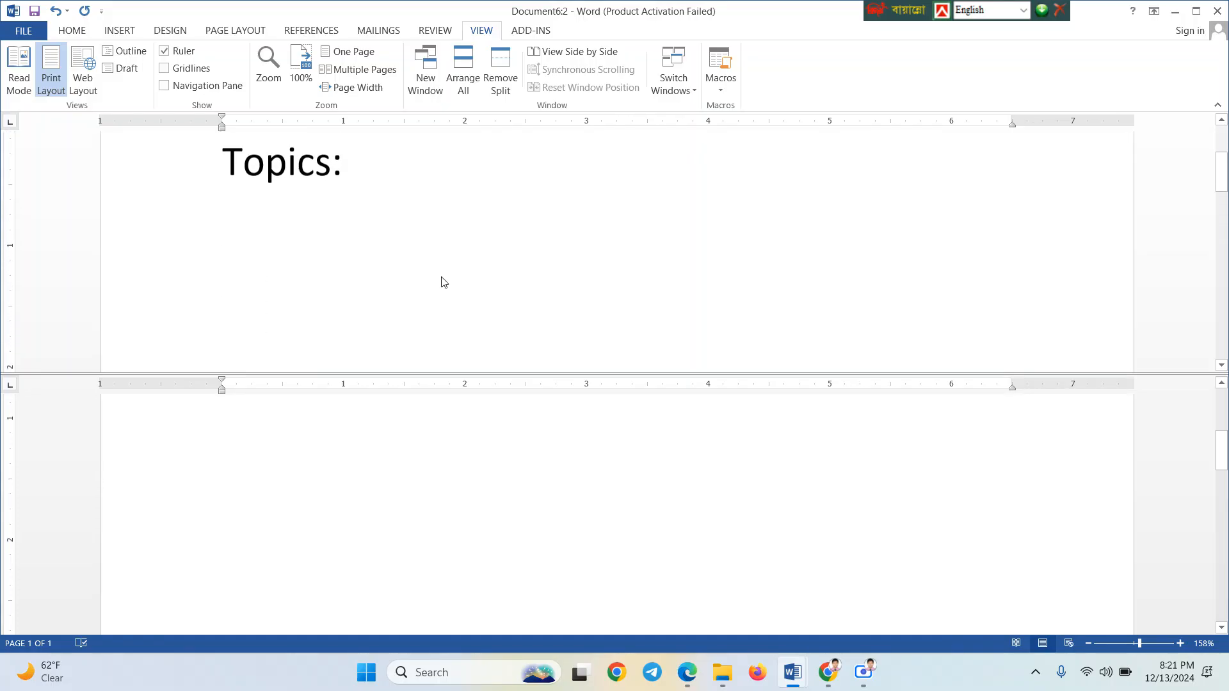
scroll(443, 282, up, 2)
scroll(444, 282, down, 3)
scroll(443, 282, up, 3)
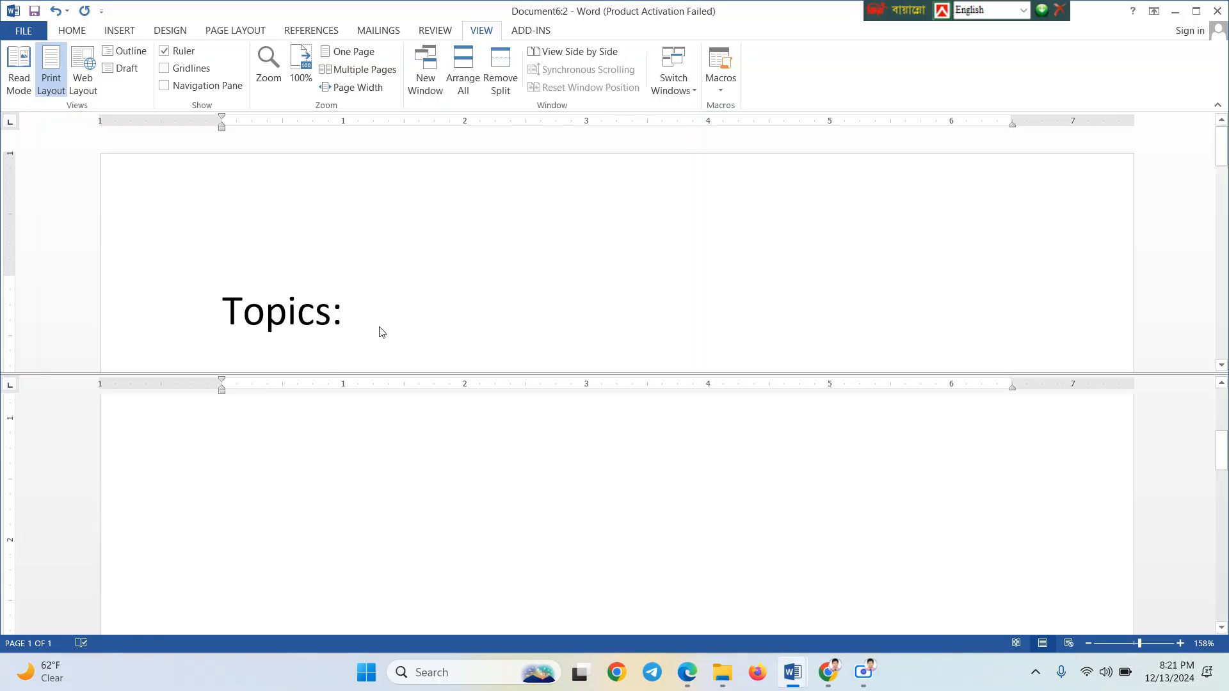
scroll(382, 332, down, 3)
scroll(382, 332, up, 3)
scroll(382, 332, down, 1)
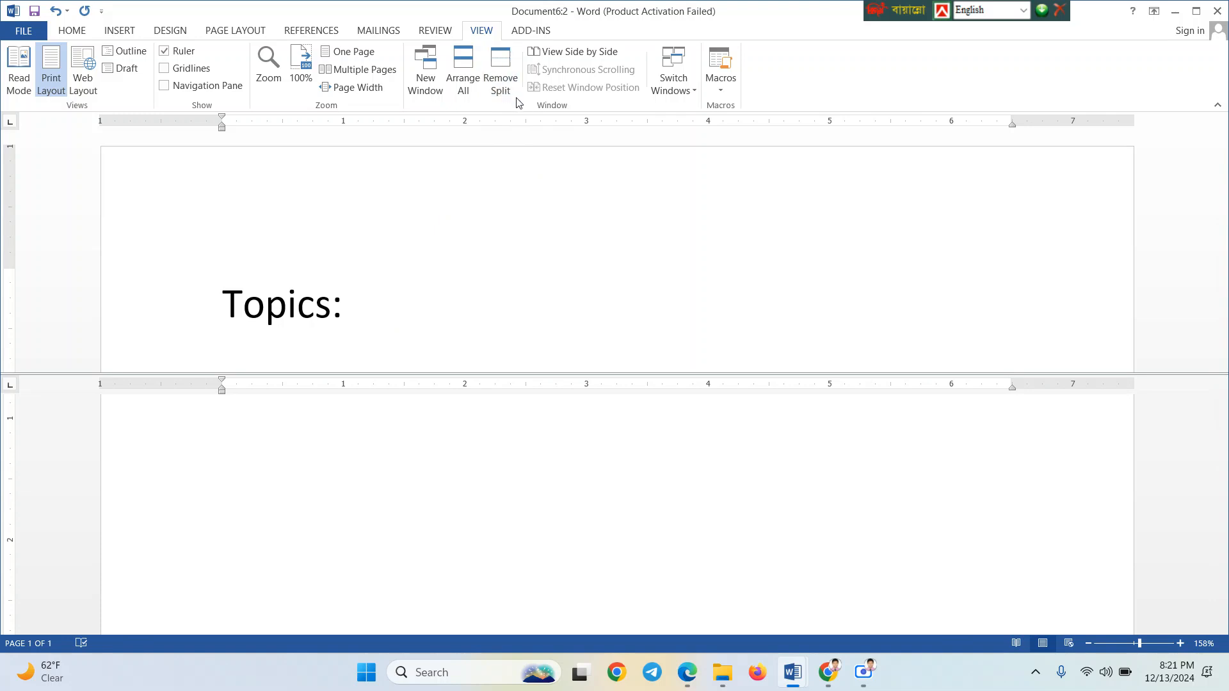
Remove the split from the document window and return the cursor to the "Topics:" line
click(500, 82)
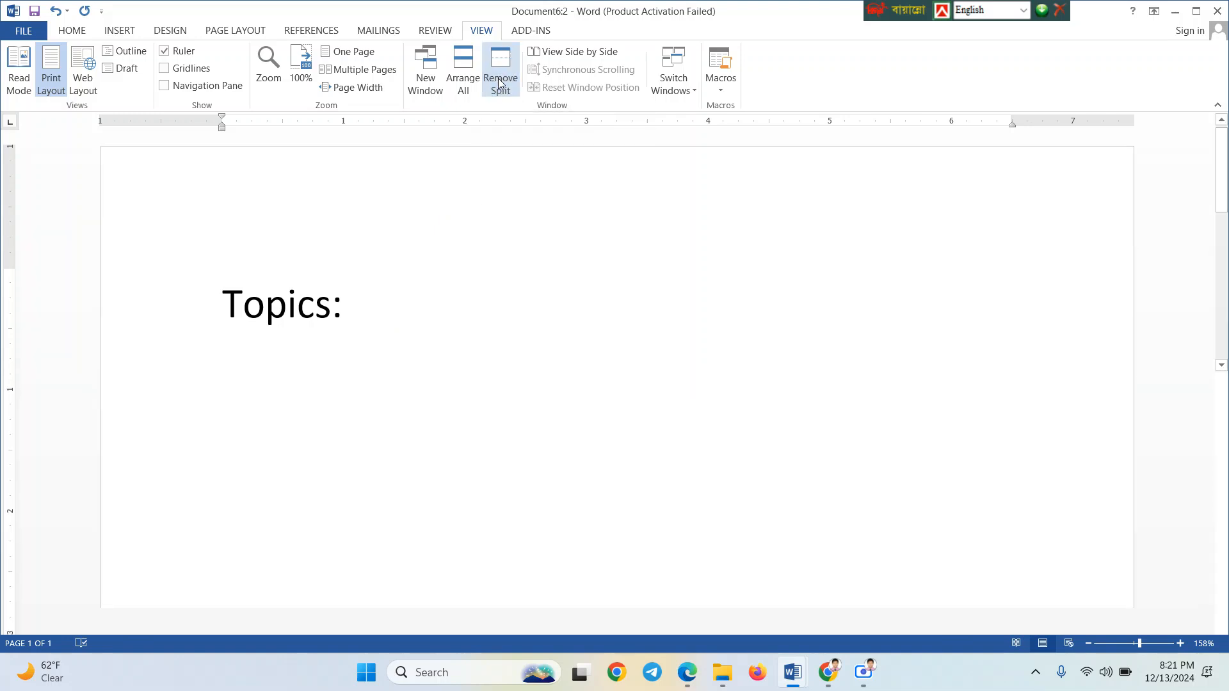
click(389, 321)
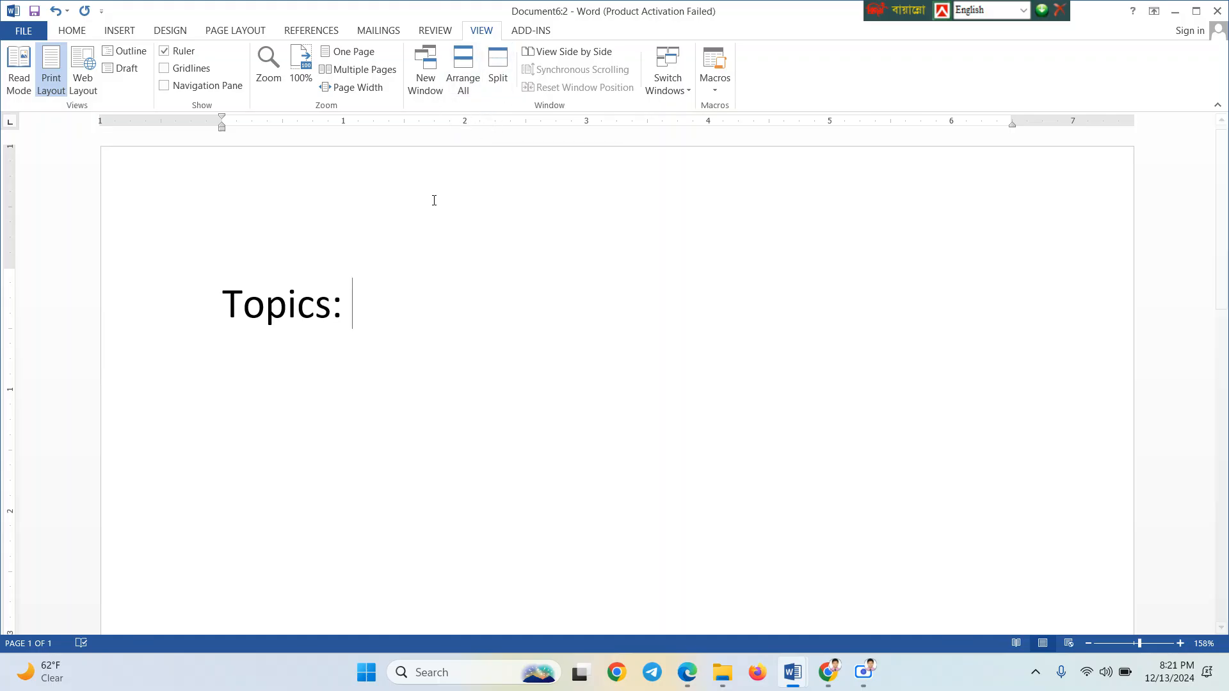
click(444, 32)
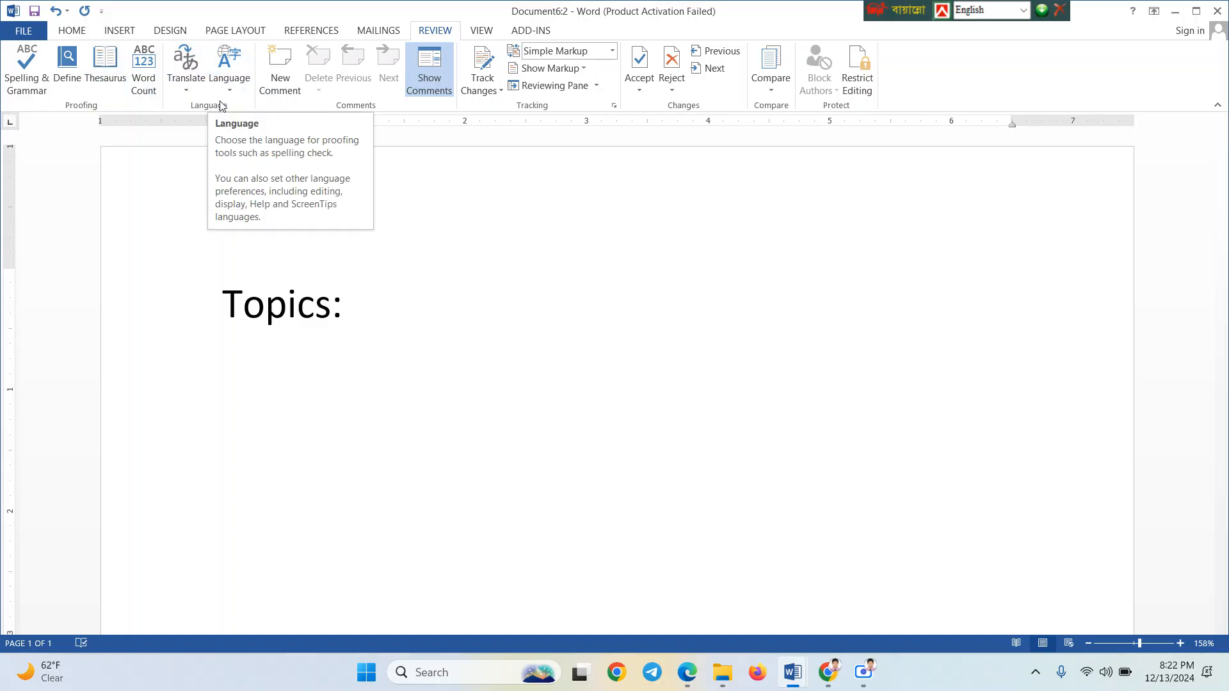
click(385, 36)
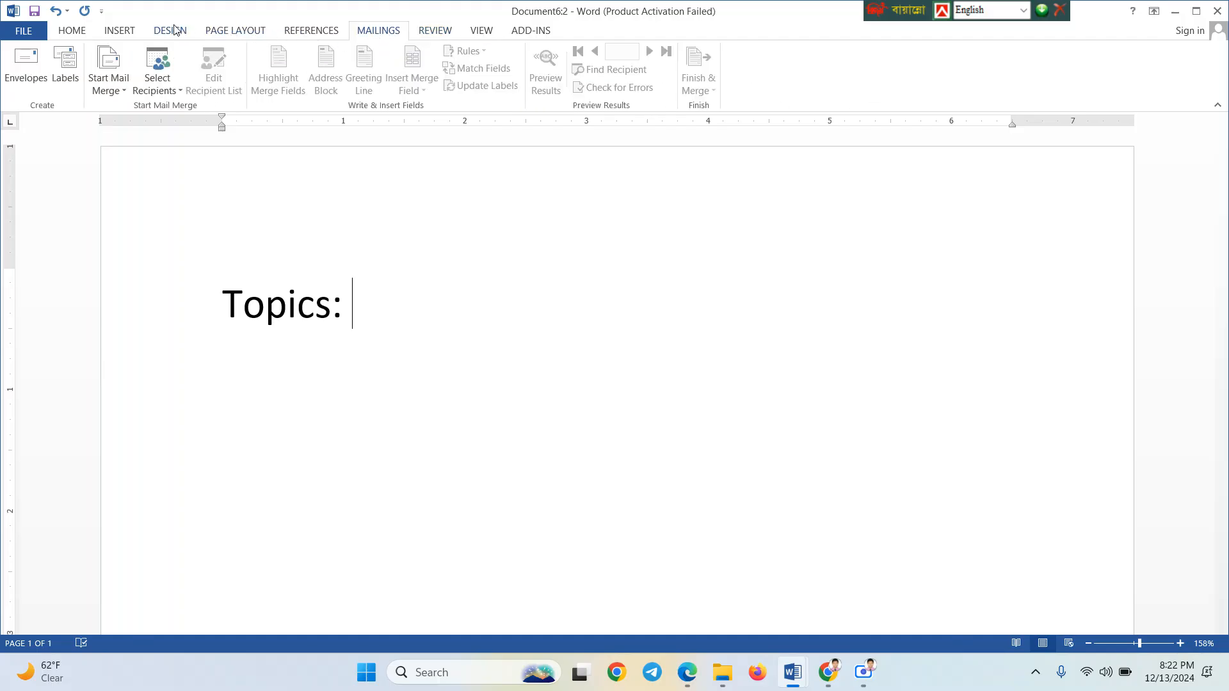
Delete the "Topics:" line to leave the page blank
click(120, 31)
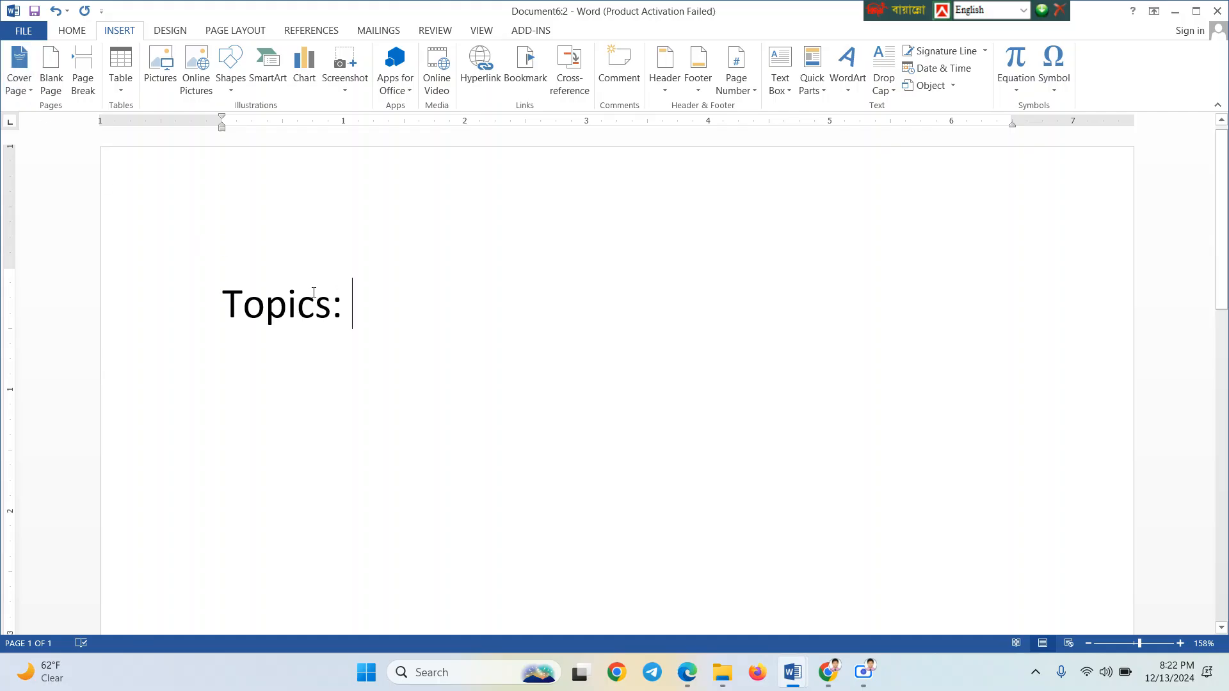
click(192, 294)
key(Delete)
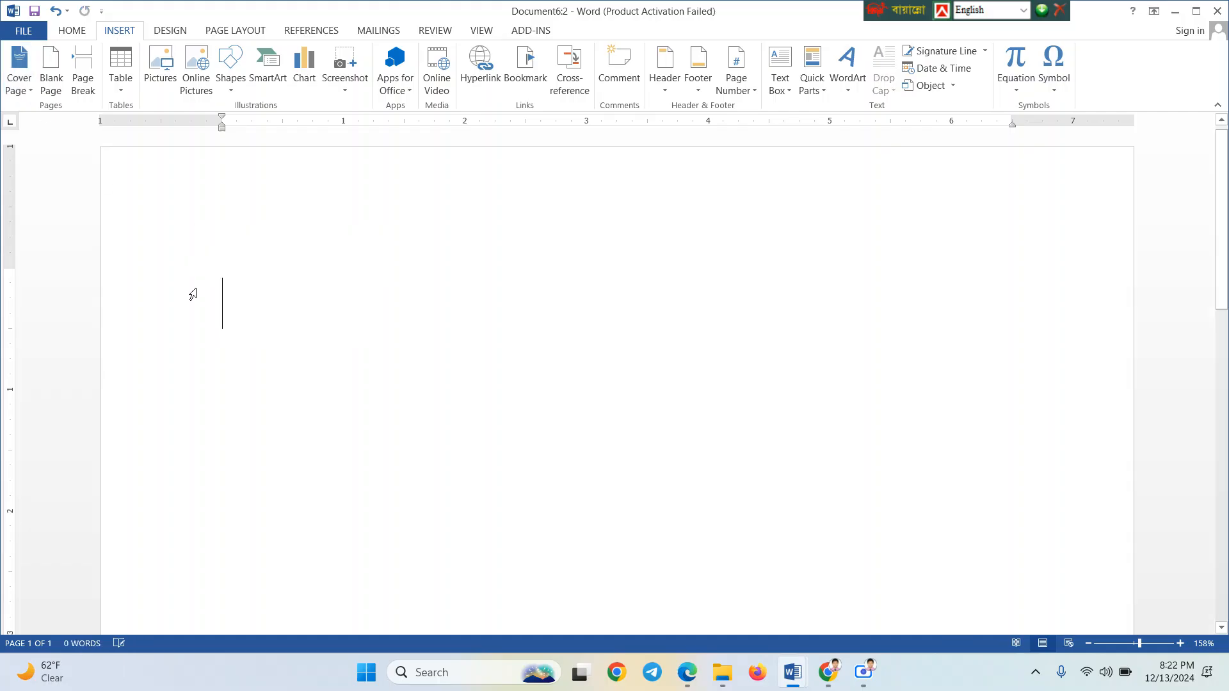
Insert the built-in Whisp cover page into the document
click(28, 87)
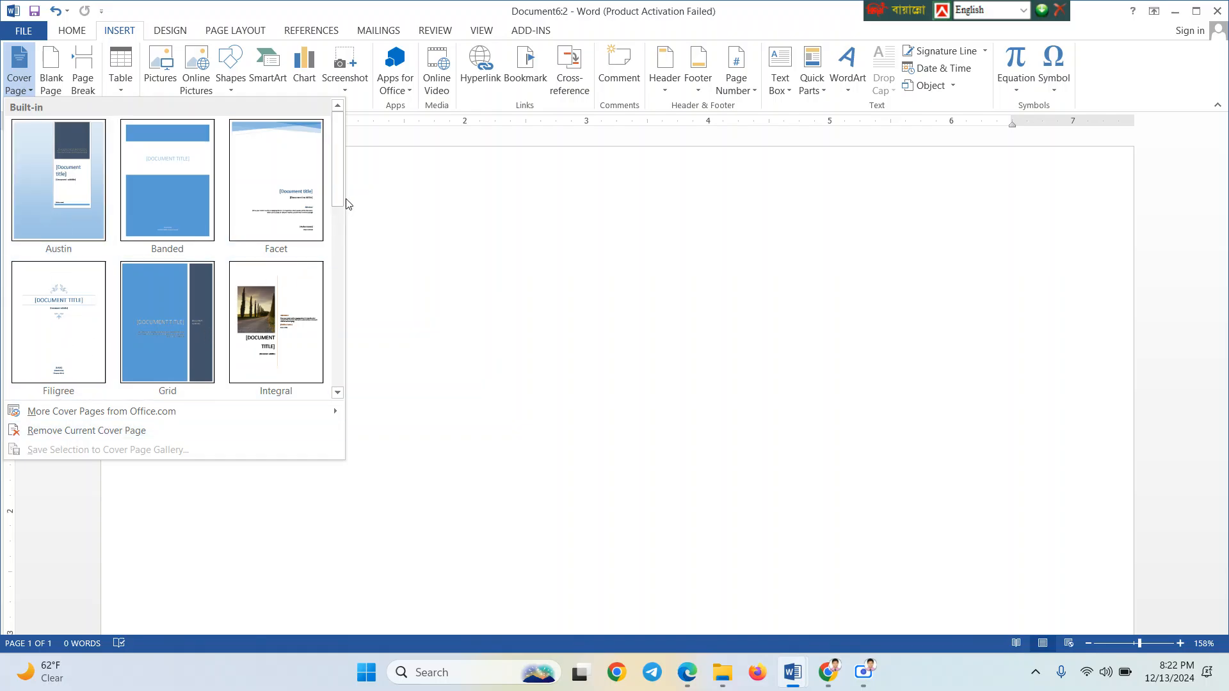
mouse_move(340, 195)
mouse_down()
mouse_move(333, 377)
mouse_move(348, 179)
mouse_up()
drag(340, 186, 349, 370)
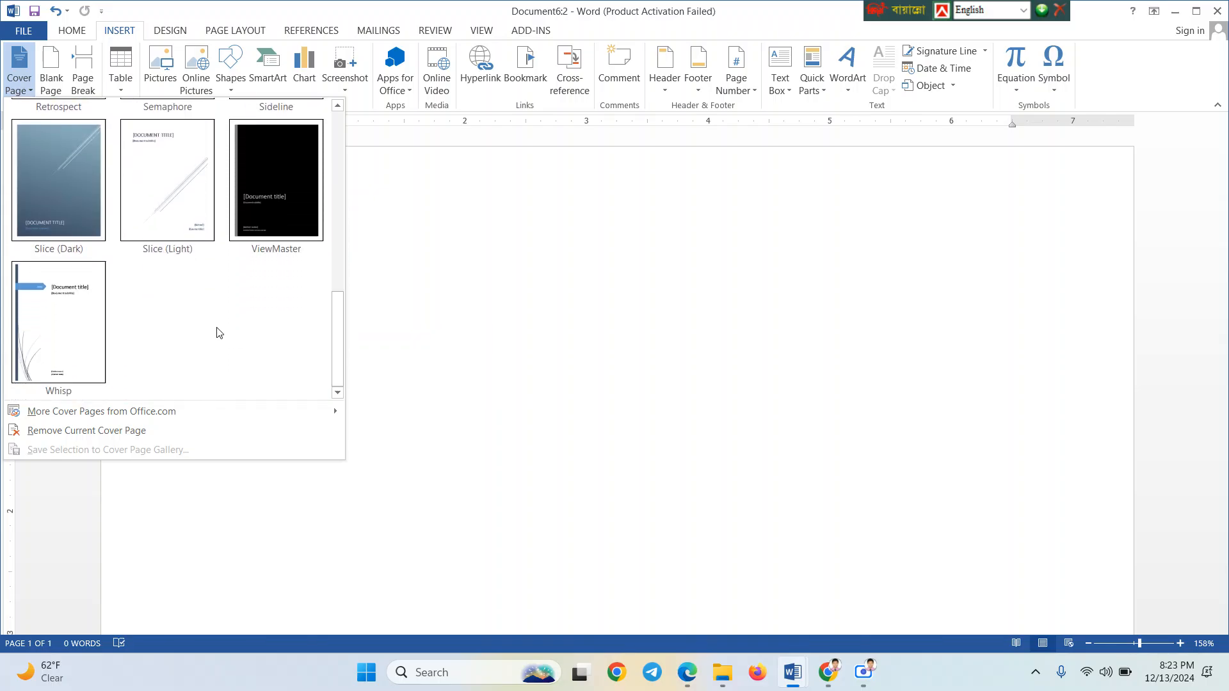
click(76, 316)
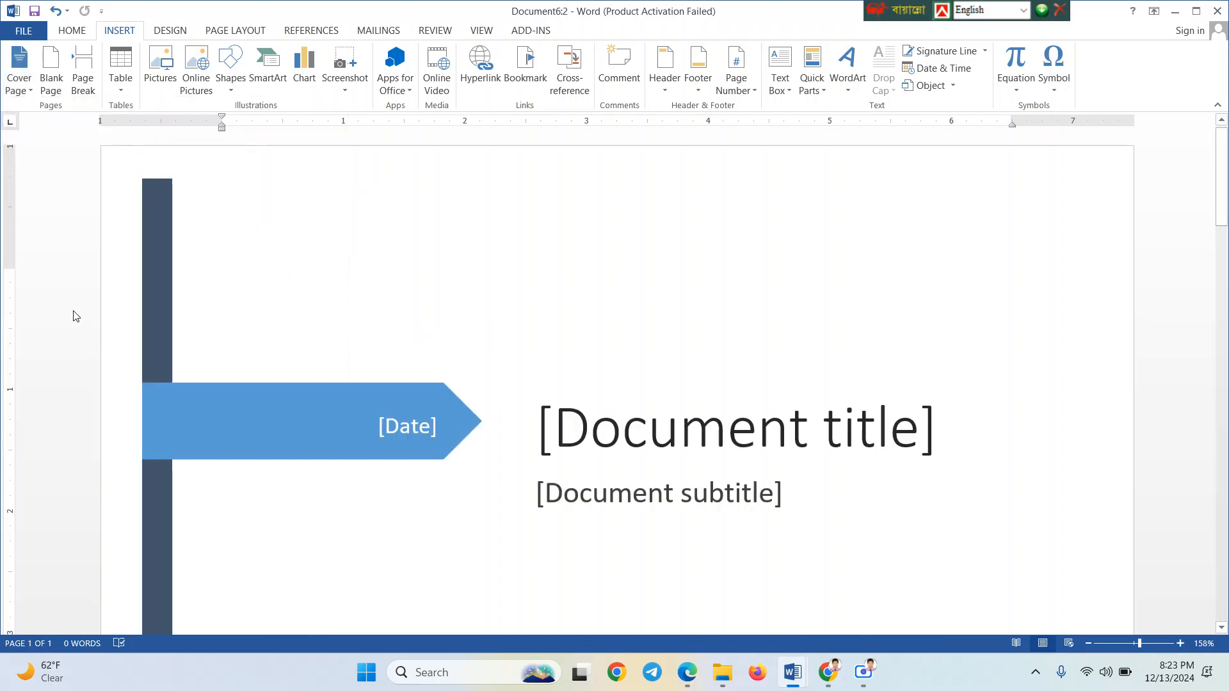
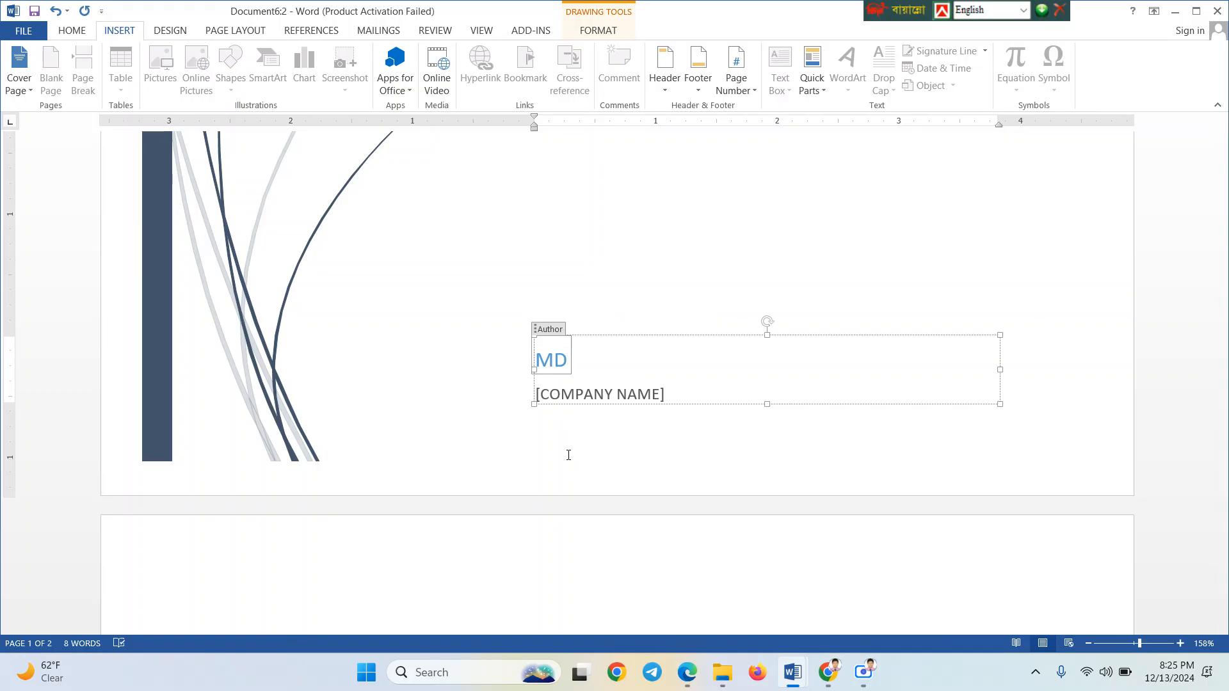
Complete the author's name on the cover page and enter ABC SCHOOL as the company name
text(.XYZ)
click(602, 396)
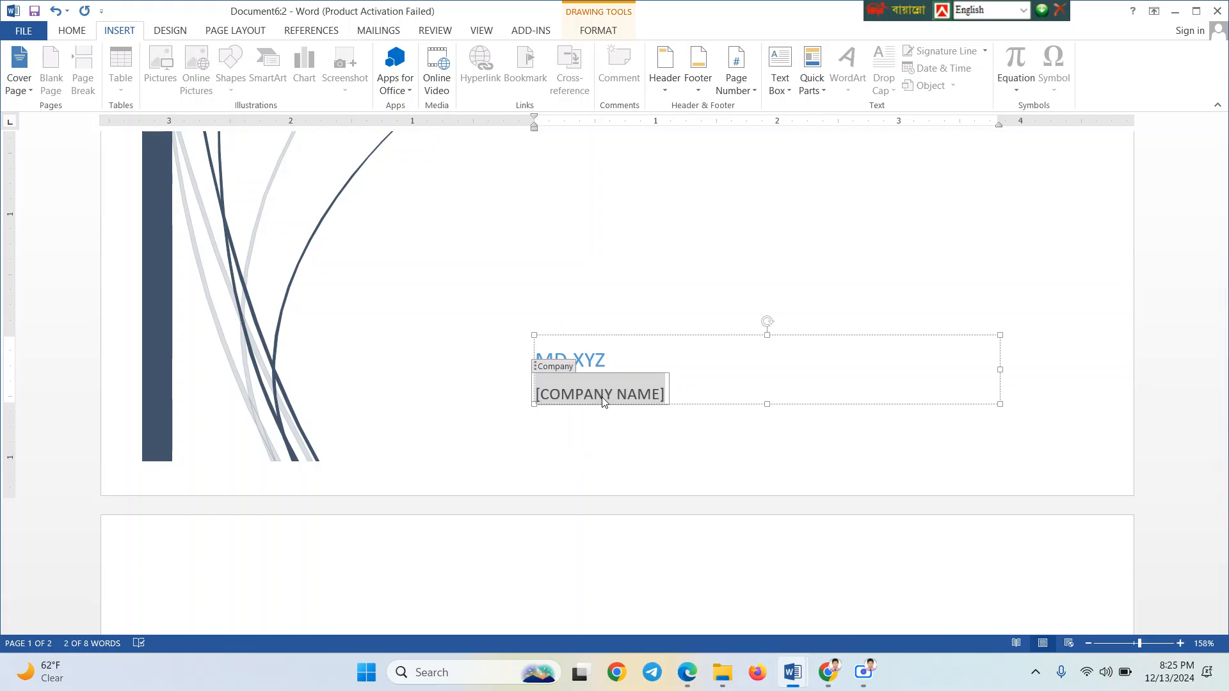
text(AC)
key(BackSpace)
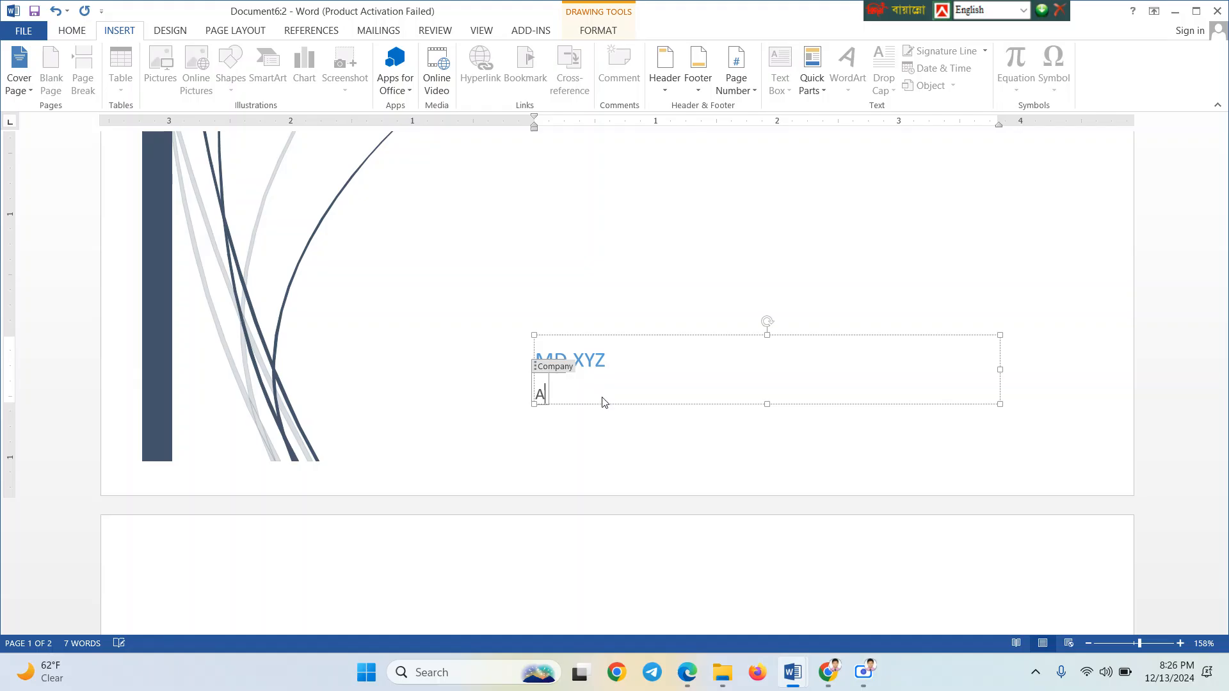
text(BC SCHOOL)
click(423, 359)
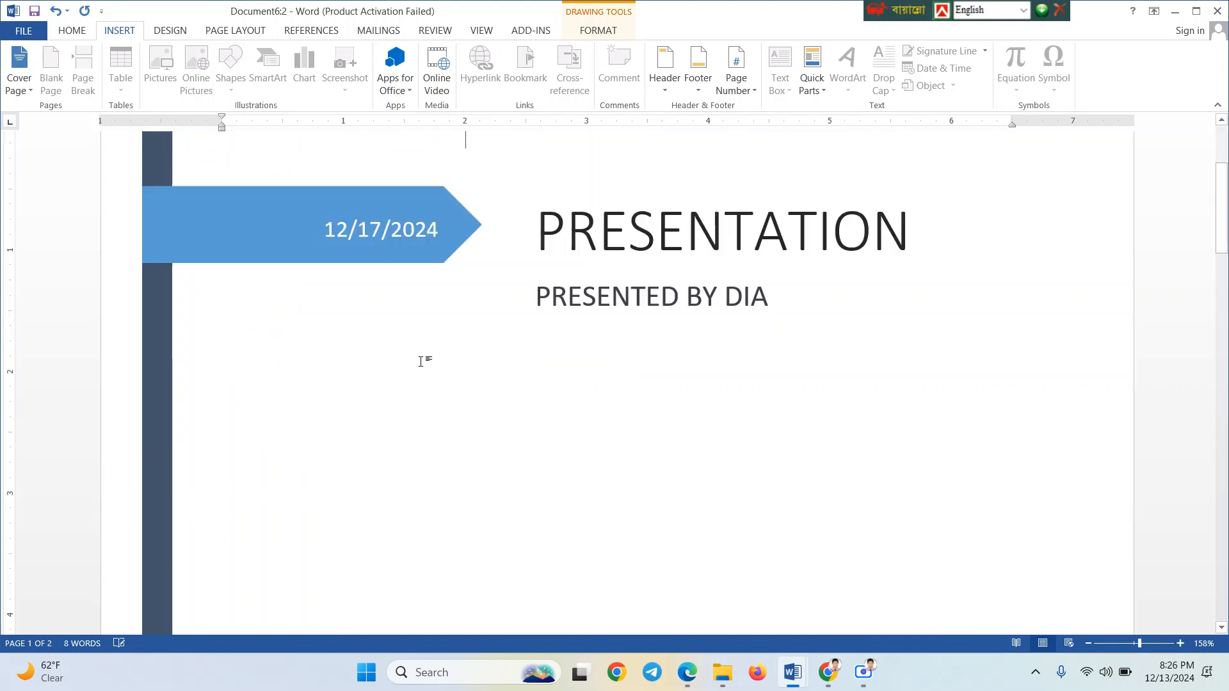
Review the completed cover page and the blank second page that follows it
scroll(478, 421, down, 10)
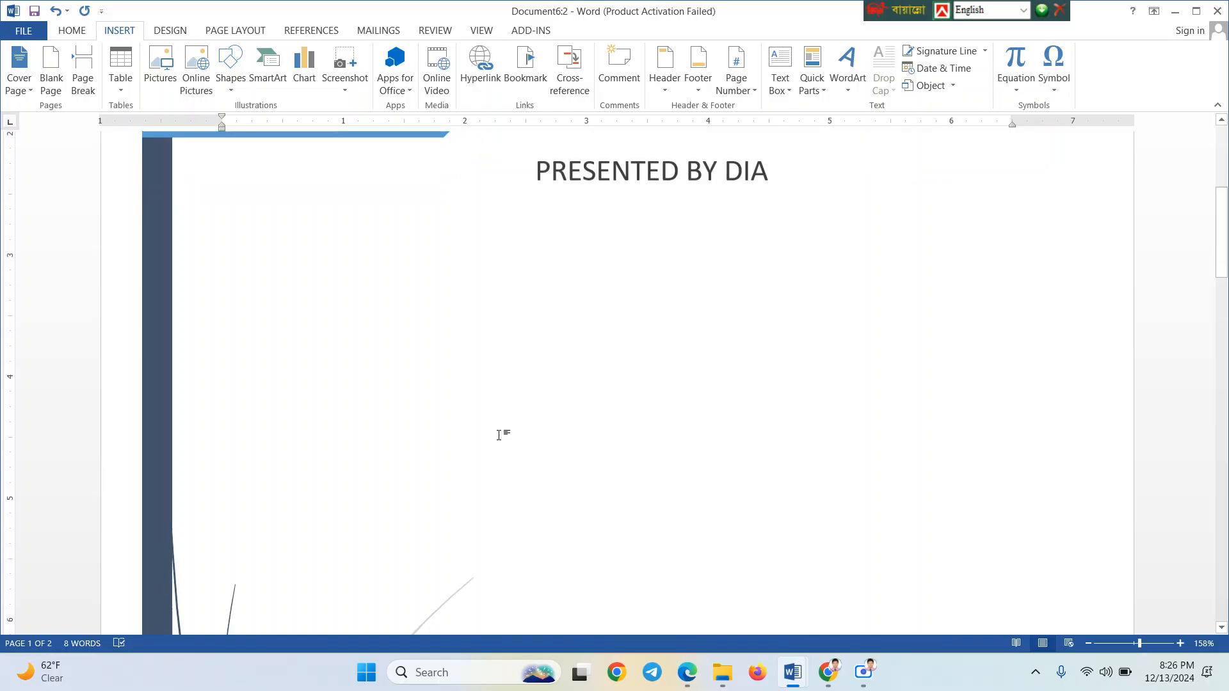
scroll(500, 435, down, 5)
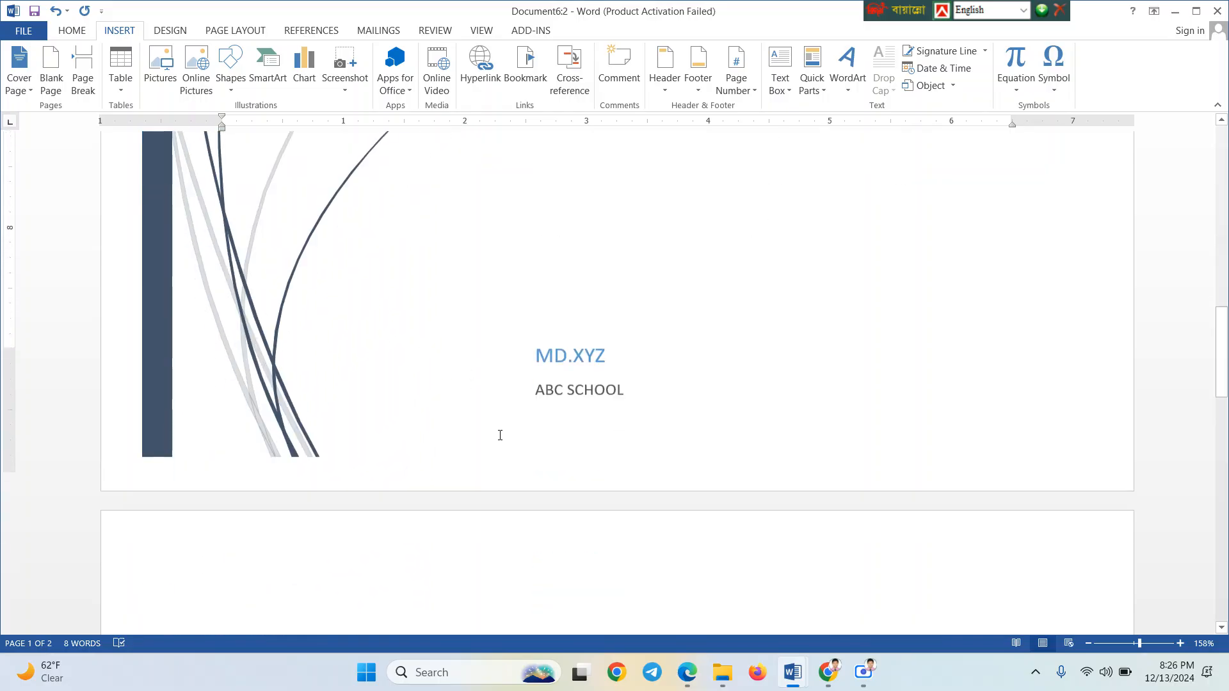
click(453, 419)
scroll(453, 419, up, 6)
scroll(452, 420, down, 6)
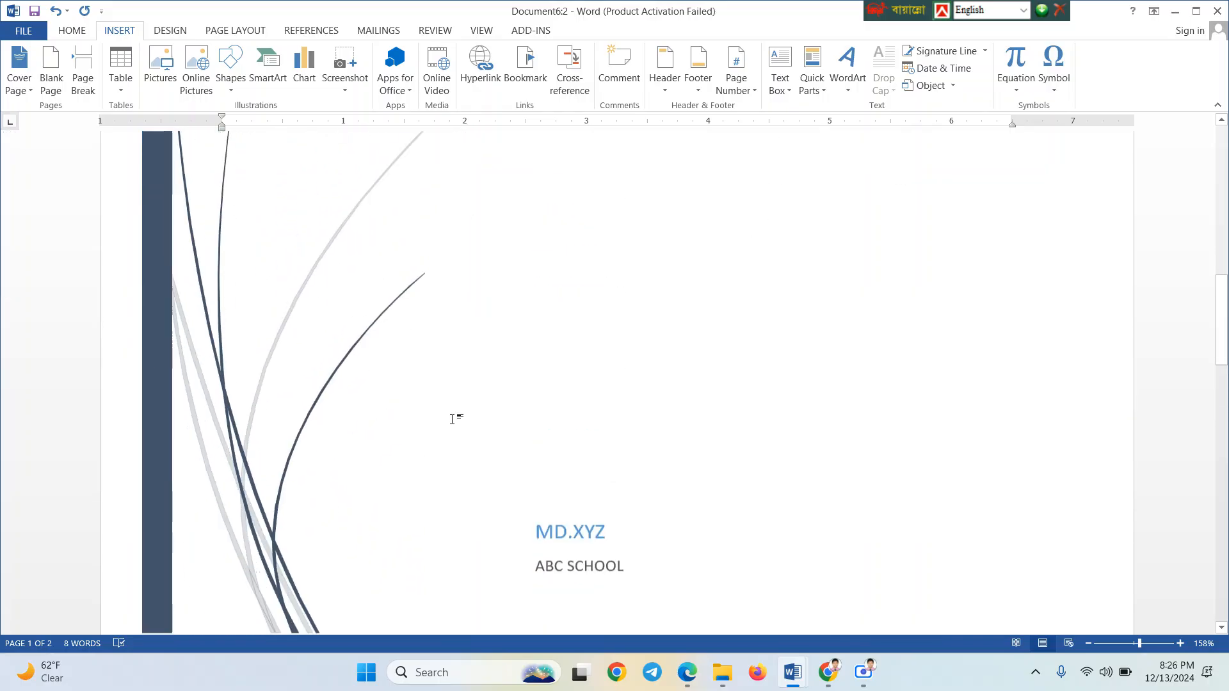
scroll(452, 419, down, 4)
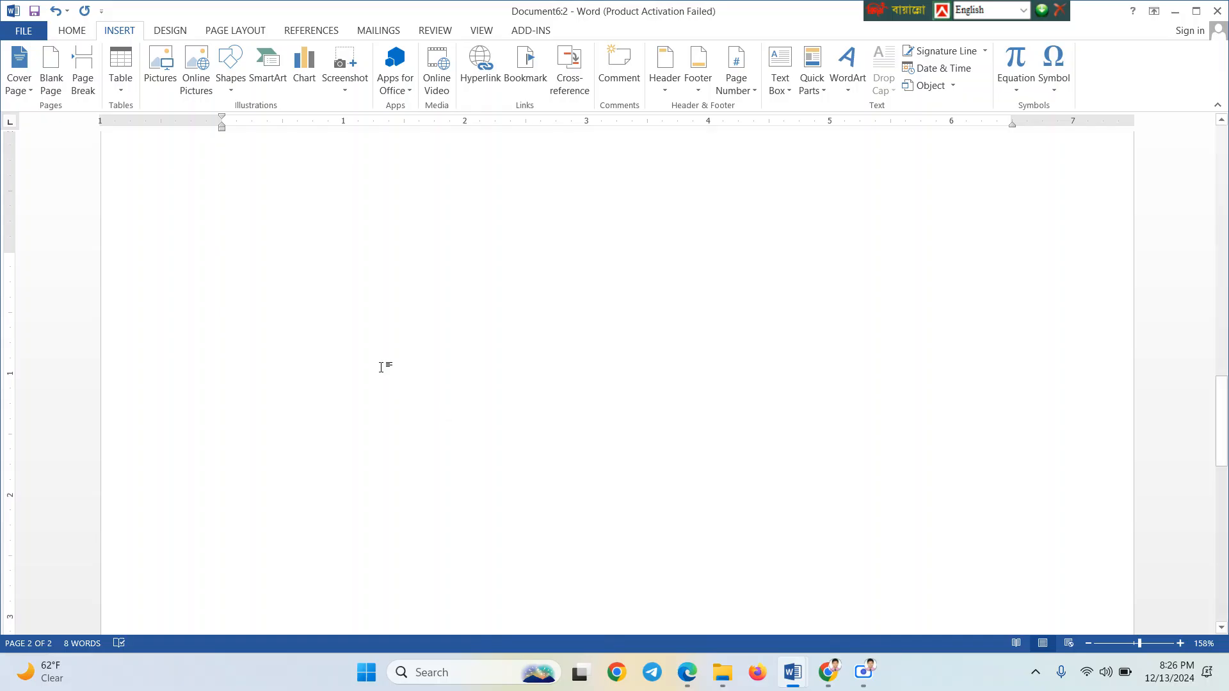
scroll(383, 344, up, 8)
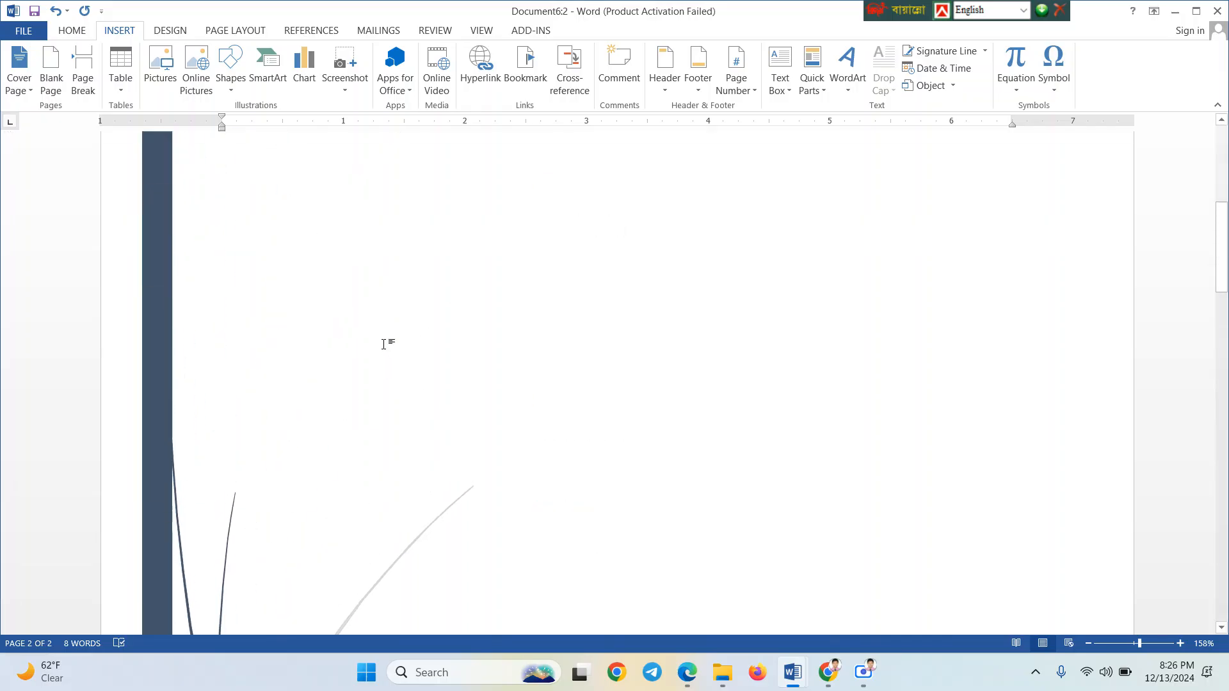
scroll(383, 344, down, 5)
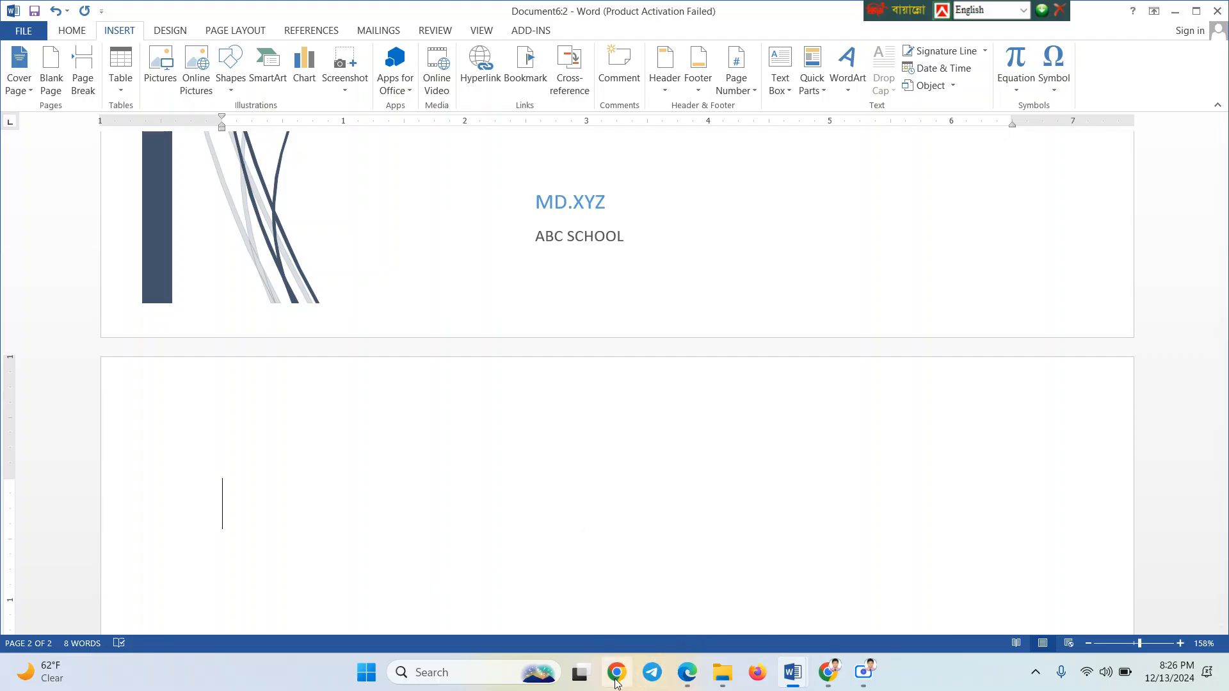
Generate sample text on the second page with =rand(20,1) and look back through it up to the cover page
text(=)
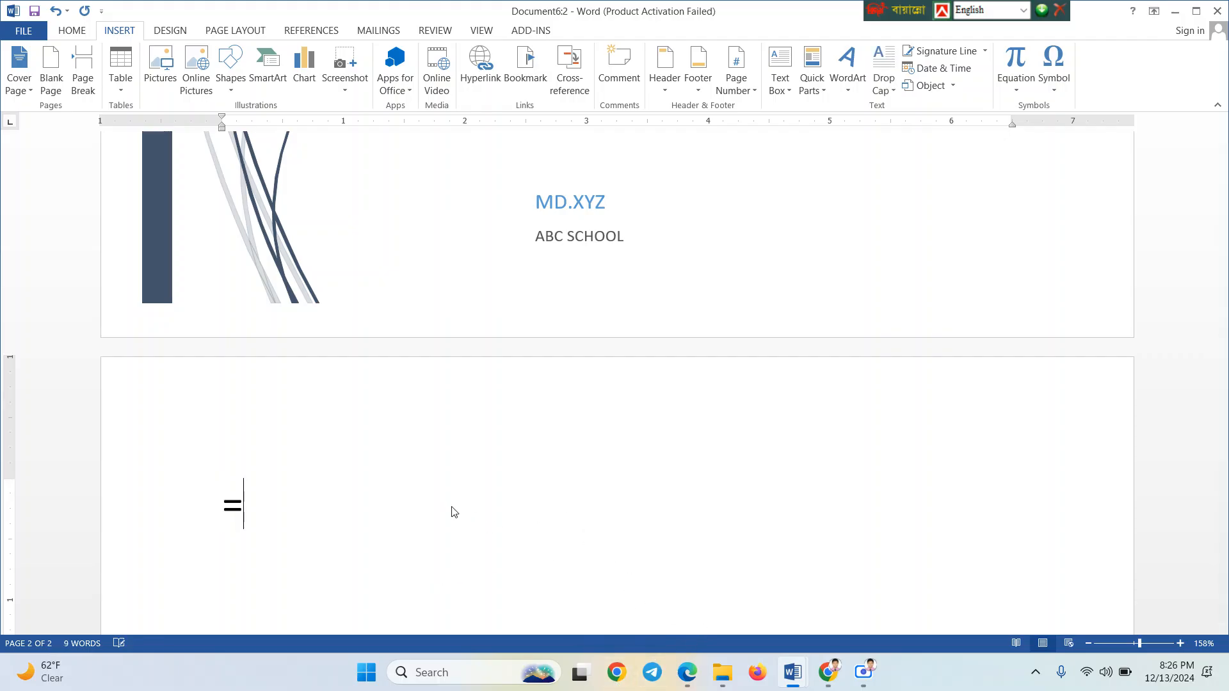
text(rand()
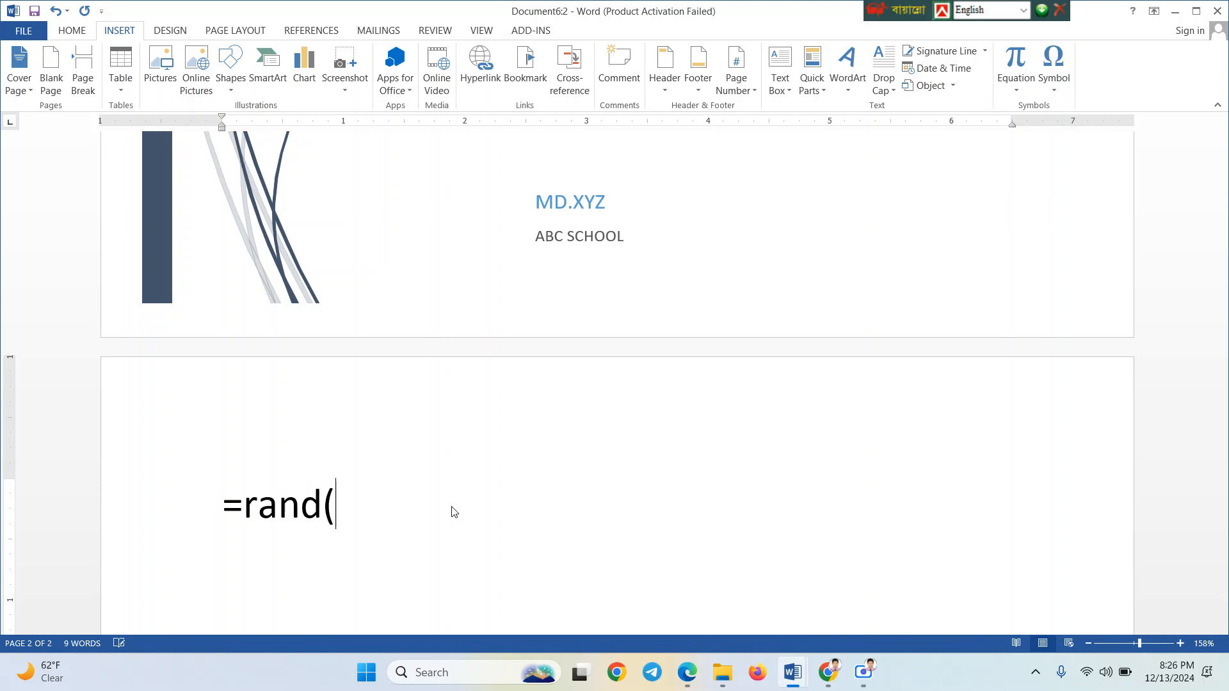
text(20,1))
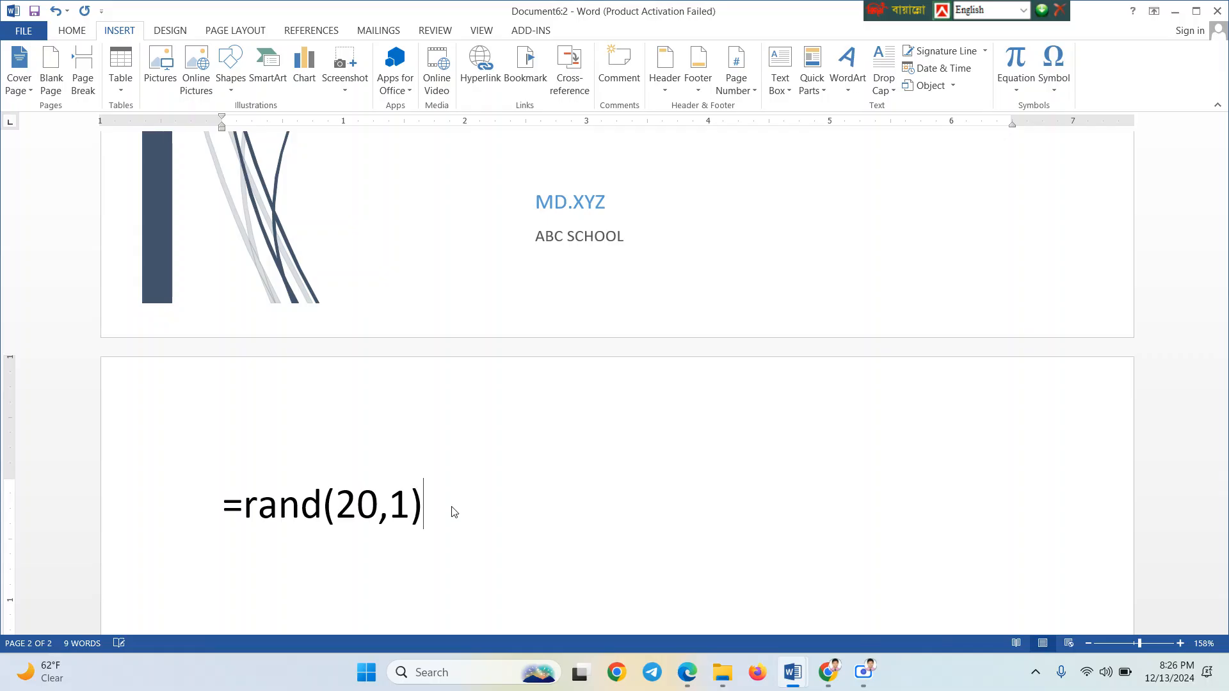
key(Return)
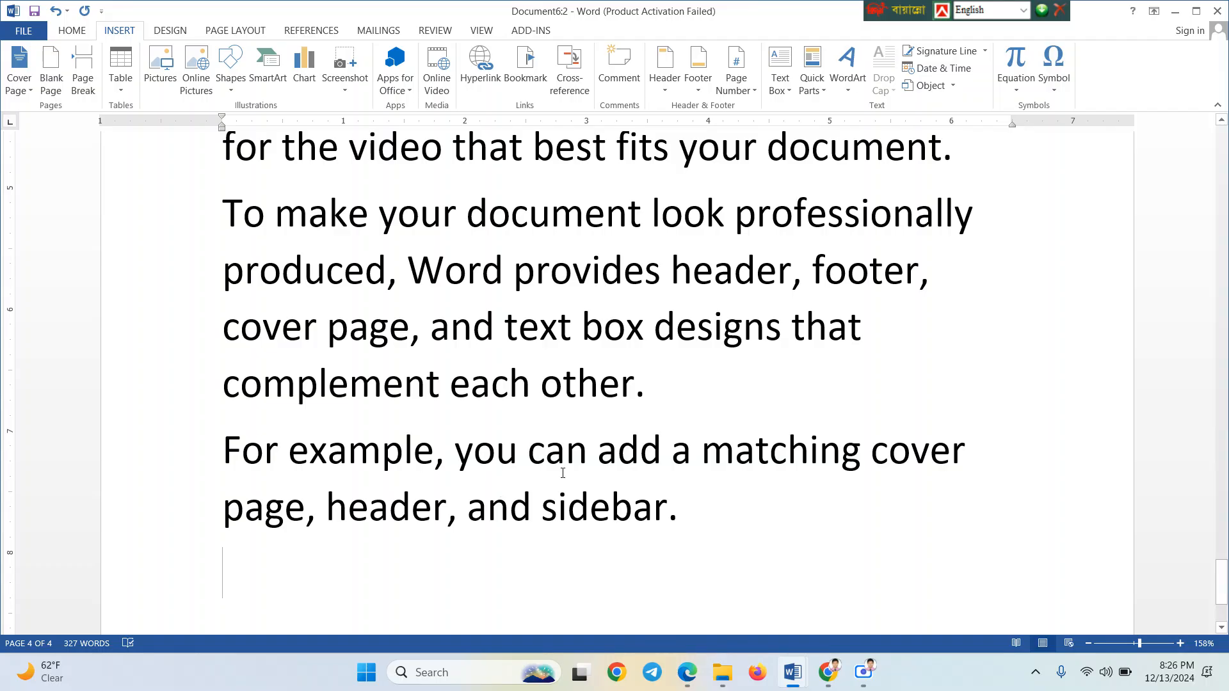
scroll(392, 530, up, 5)
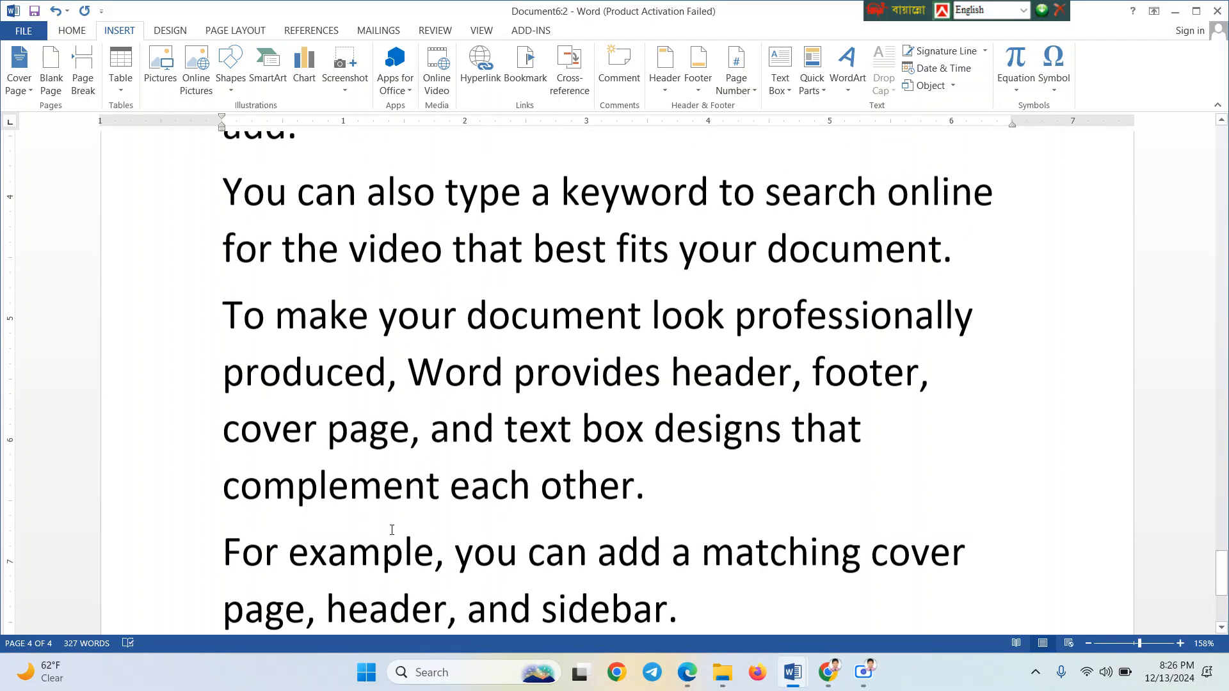
scroll(392, 530, up, 10)
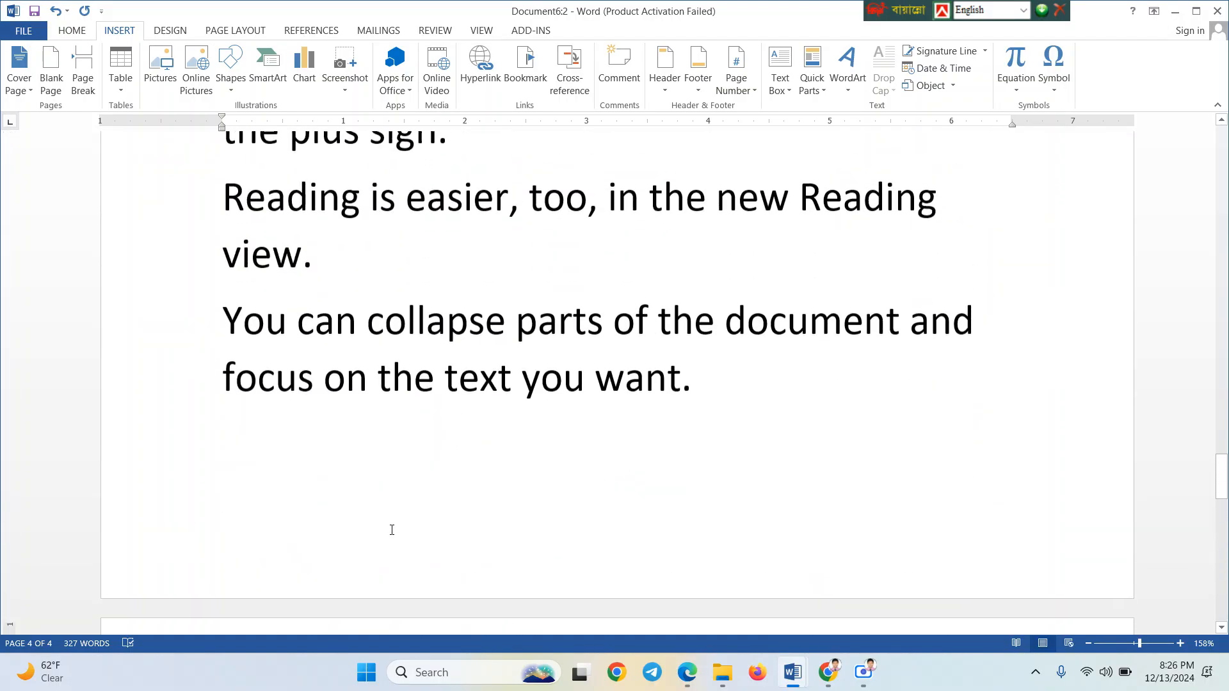
scroll(391, 530, up, 10)
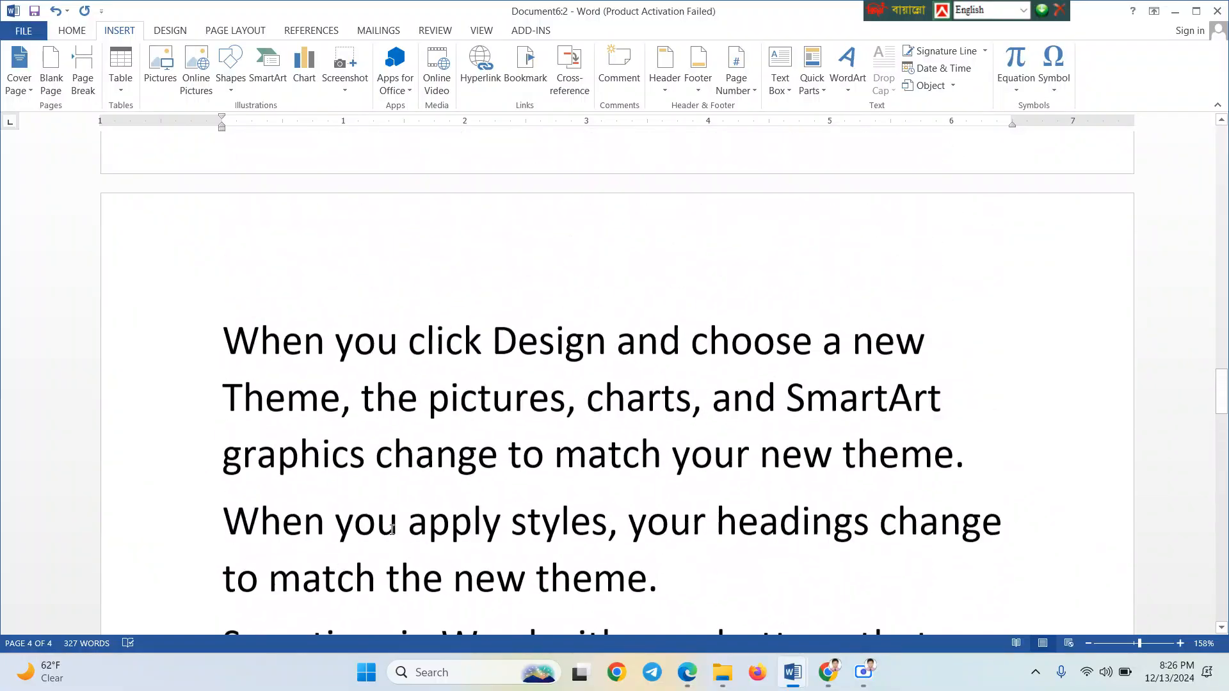
scroll(392, 530, up, 6)
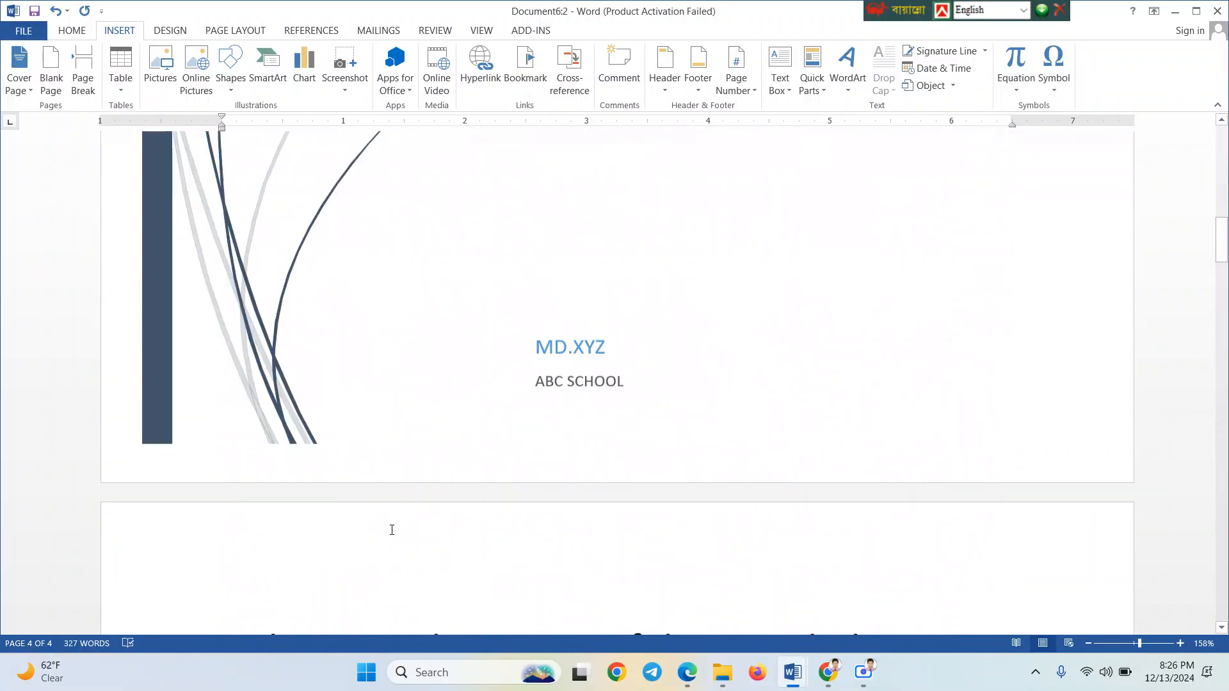
Undo the sample text generation so the page holds the =rand(20,1) formula again
scroll(392, 530, down, 3)
scroll(391, 530, down, 3)
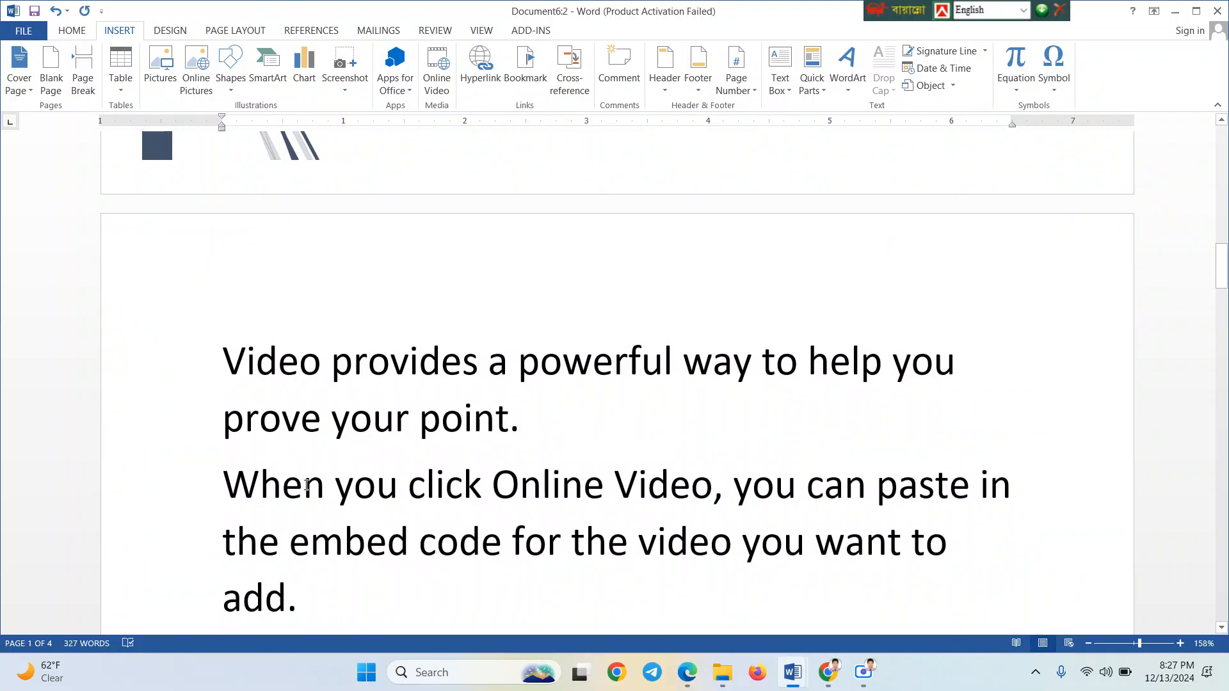
key(ctrl+a)
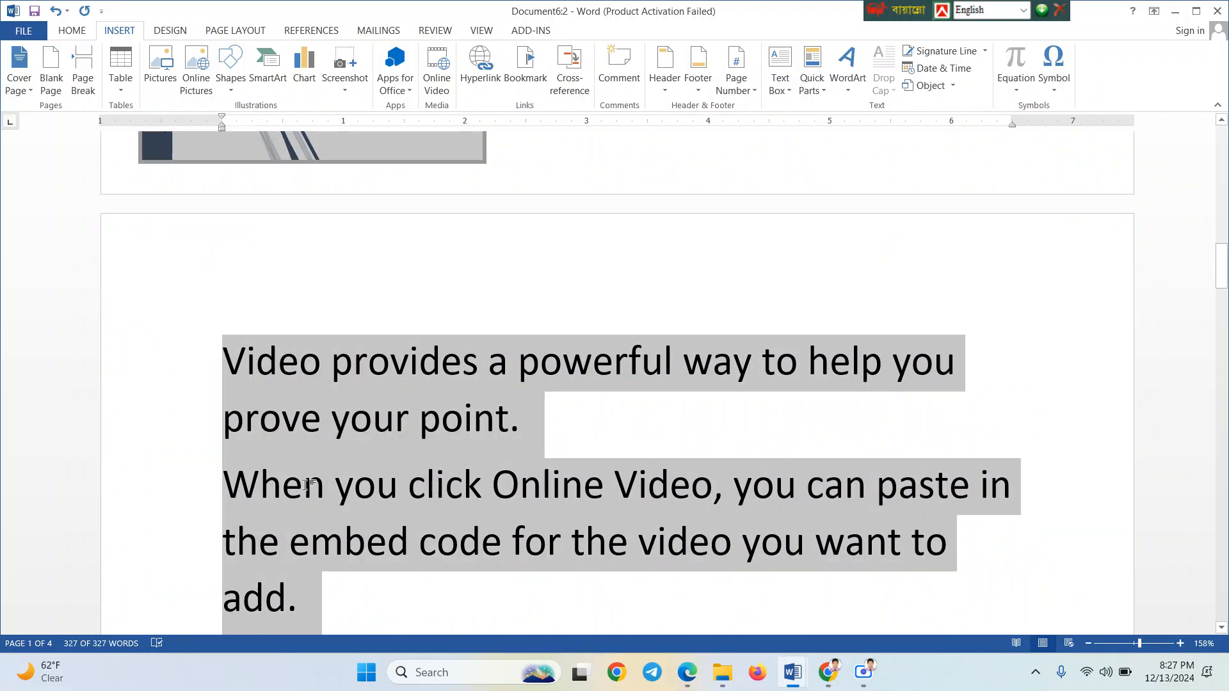
key(ctrl+z)
click(363, 383)
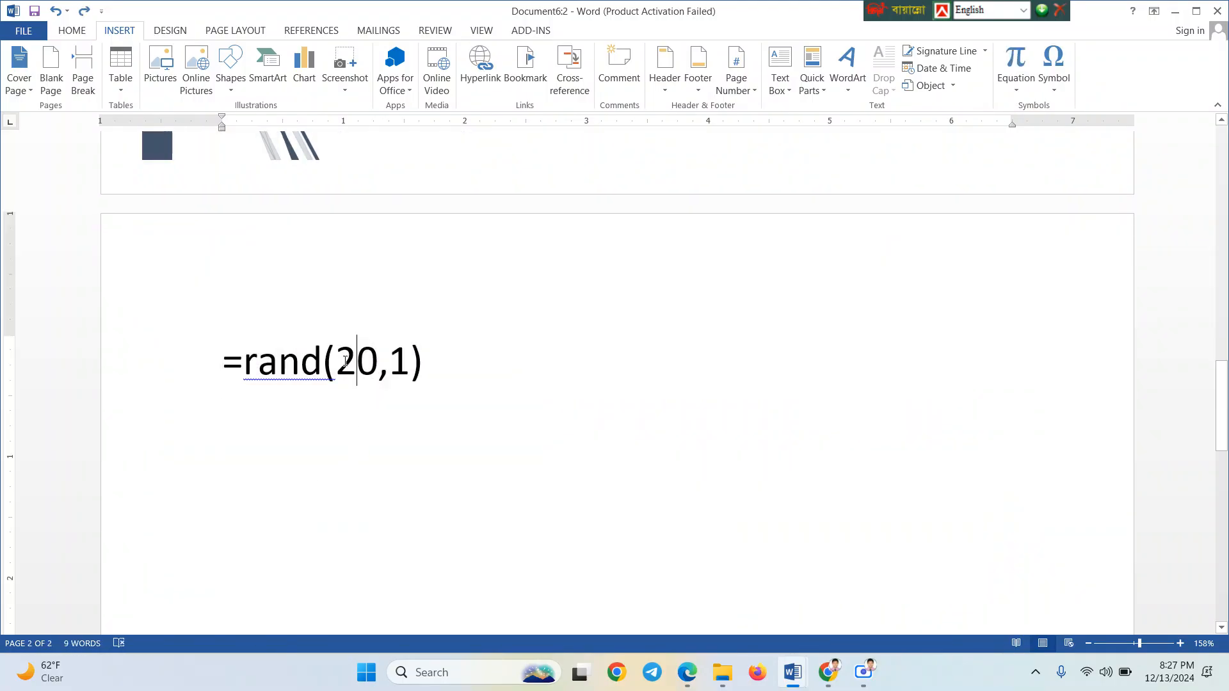
Change the formula on the second page to =rand(1,10) and generate the sample text from it
triple_click(345, 362)
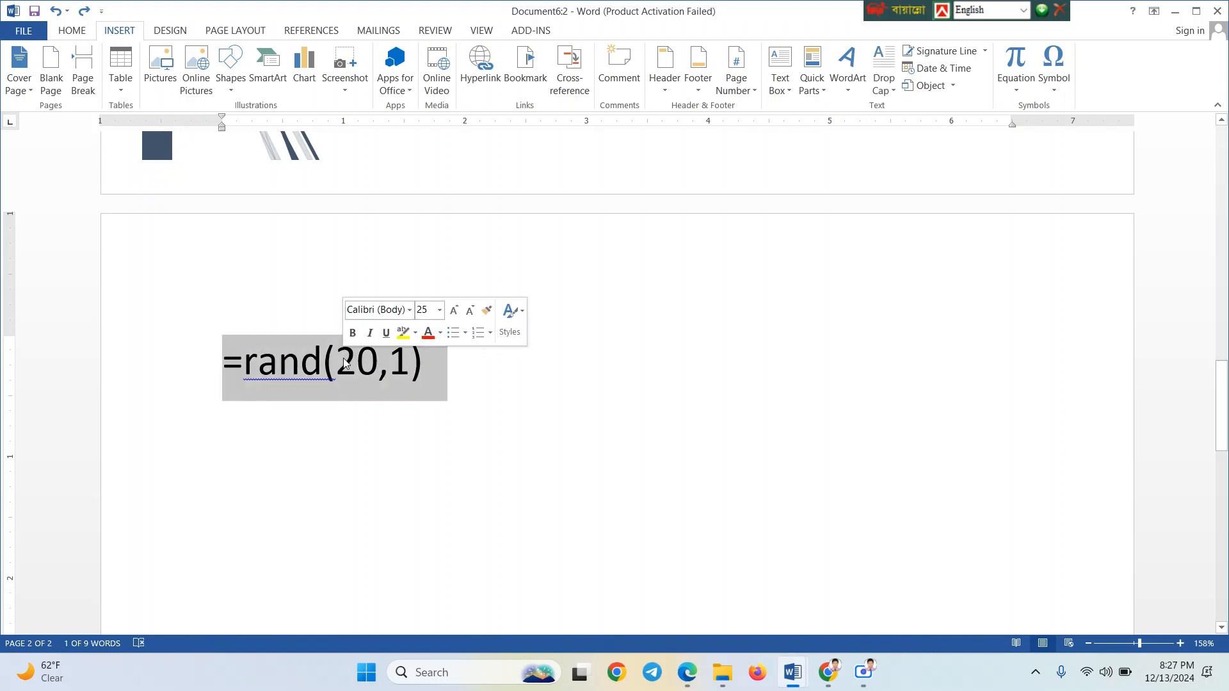
click(345, 361)
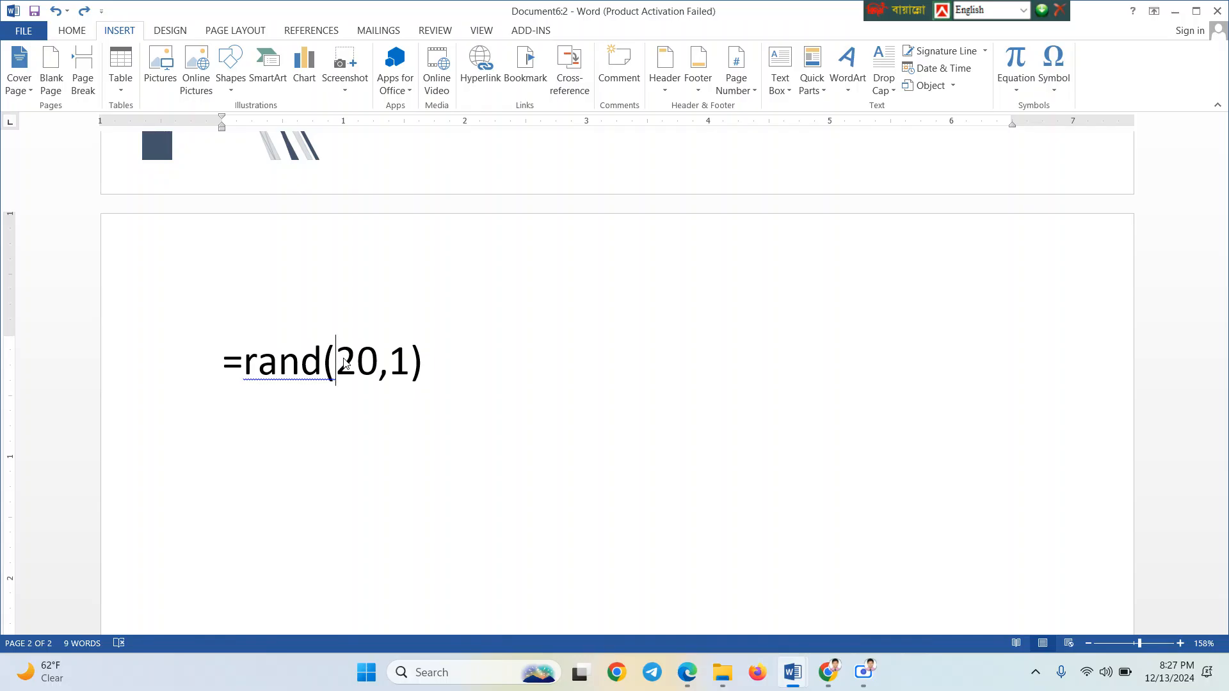
key(shift+Right)
key(shift+Right)
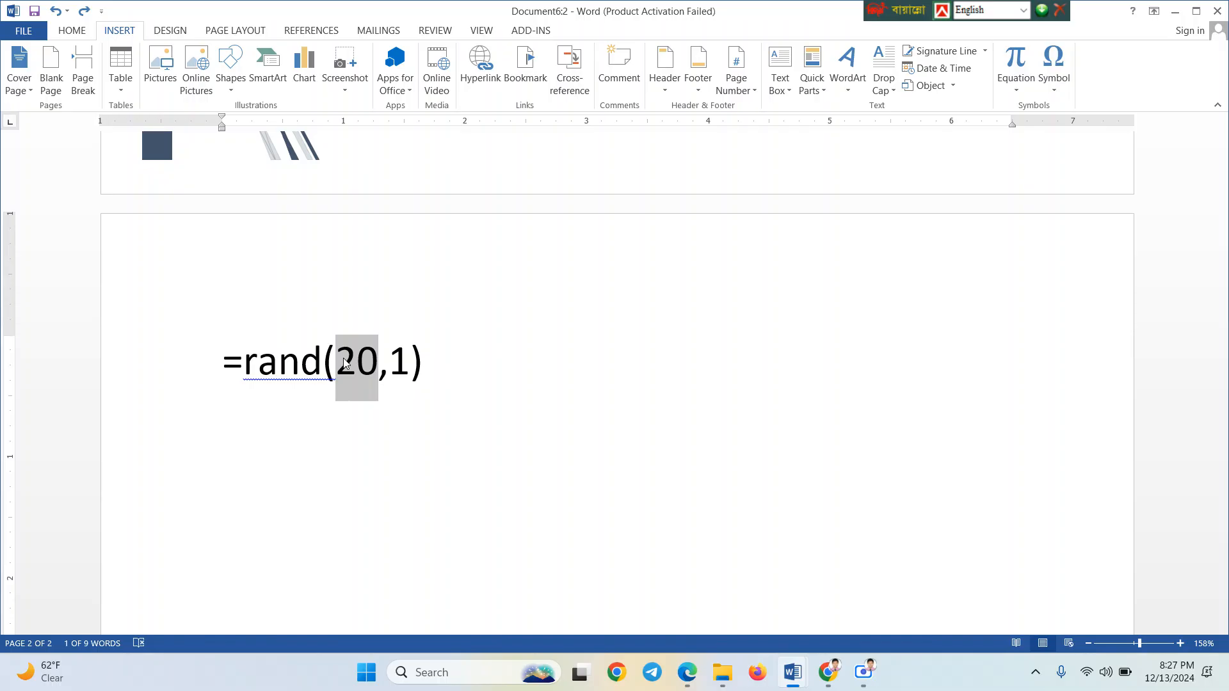
key(BackSpace)
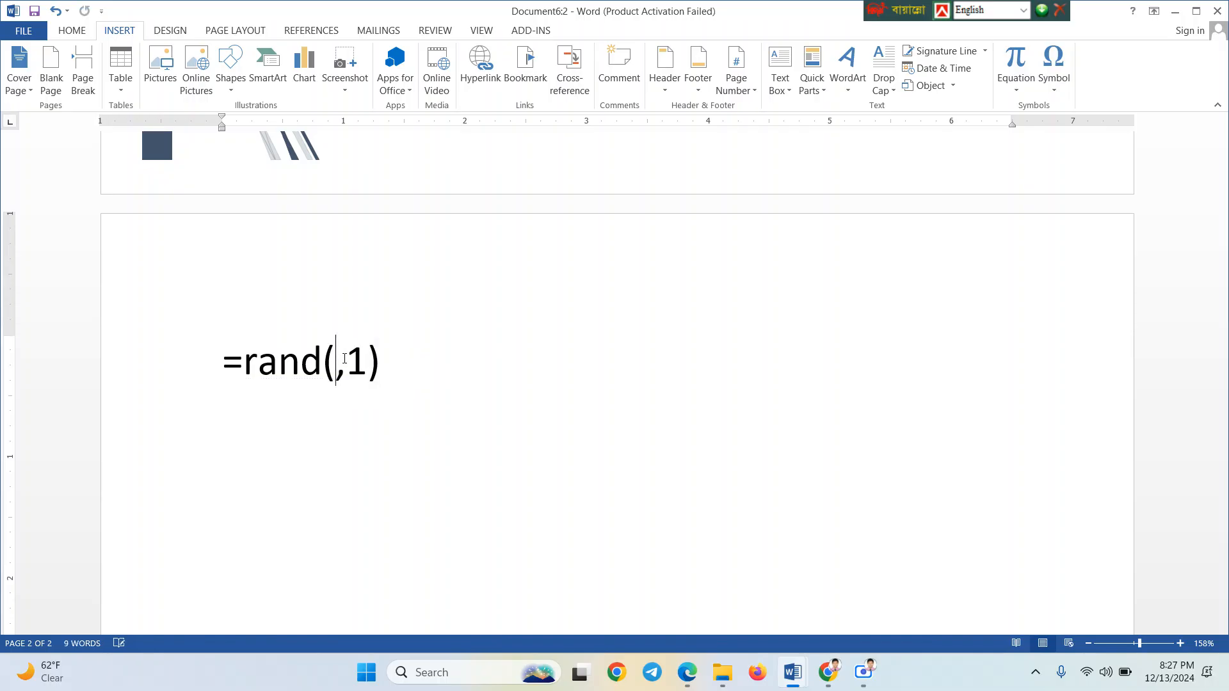
text(1)
key(Right)
key(Right)
text(0)
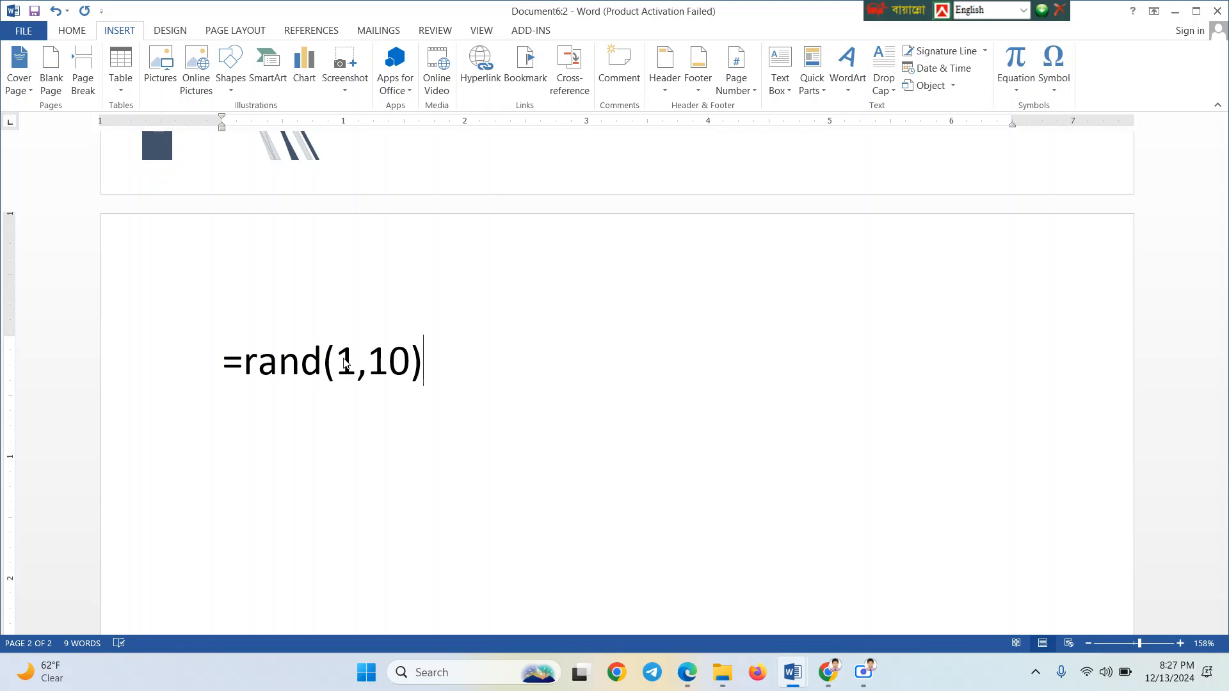
key(BackSpace)
text())
key(Return)
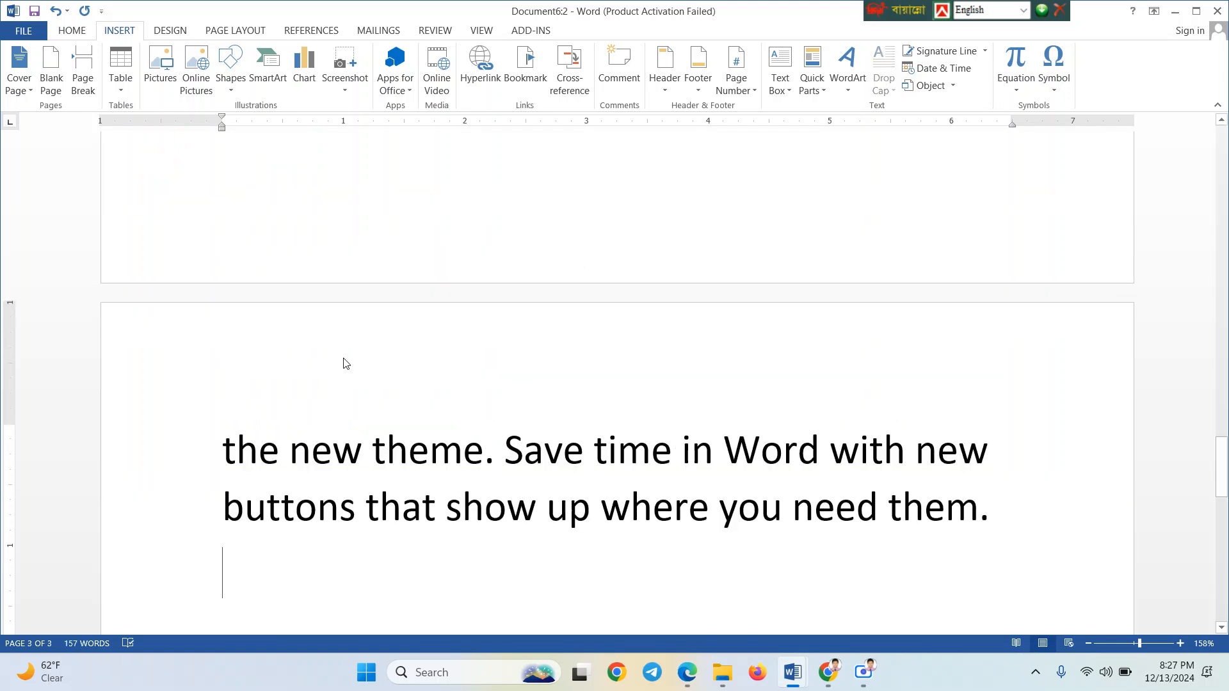
Delete the end of the generated text, from after "help keep your document coordinated." through the third page
scroll(345, 362, up, 12)
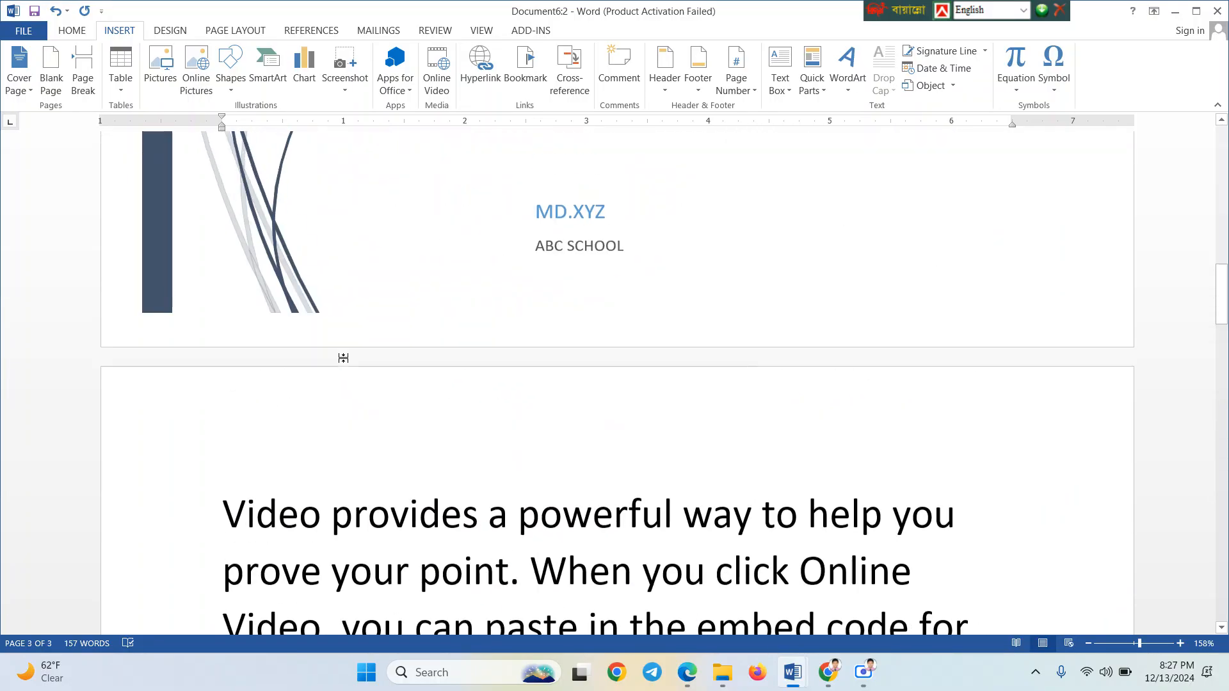
scroll(343, 358, down, 5)
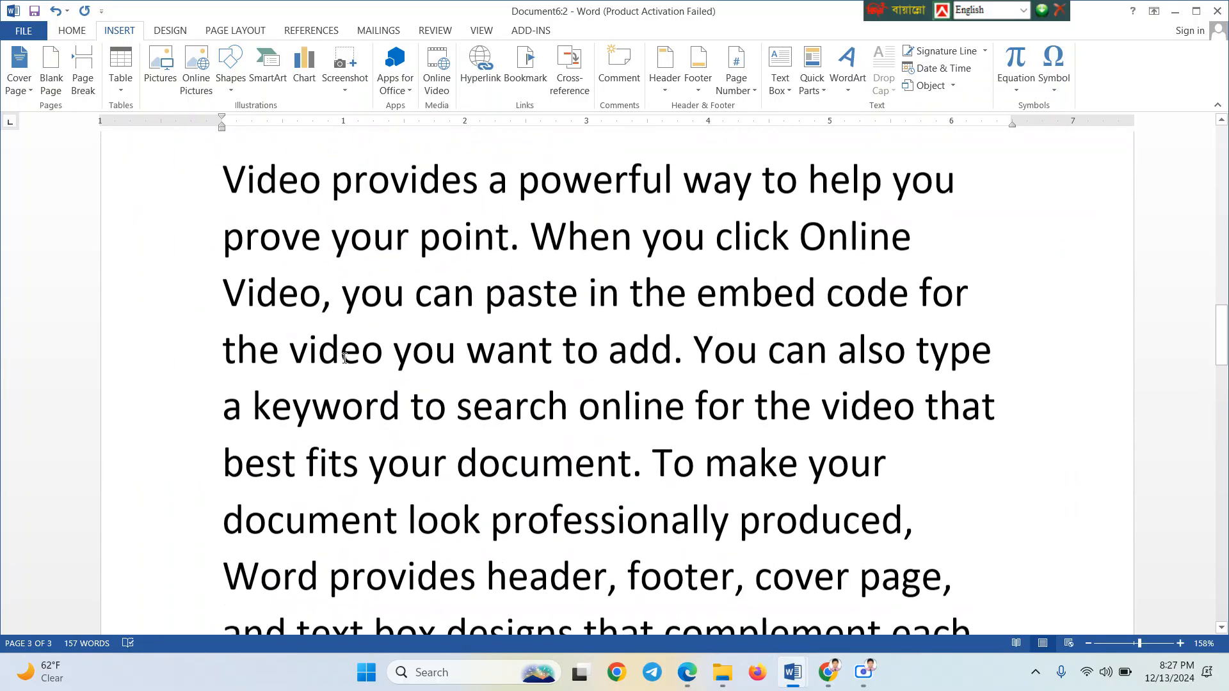
scroll(344, 358, up, 4)
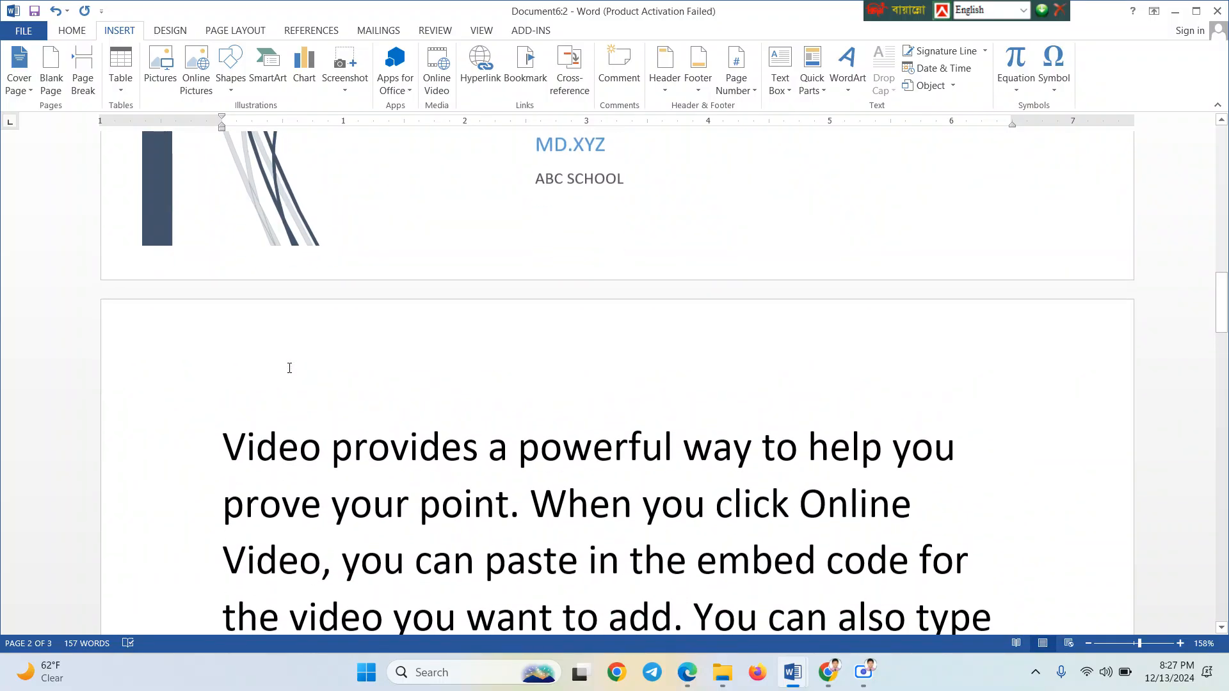
scroll(289, 368, down, 5)
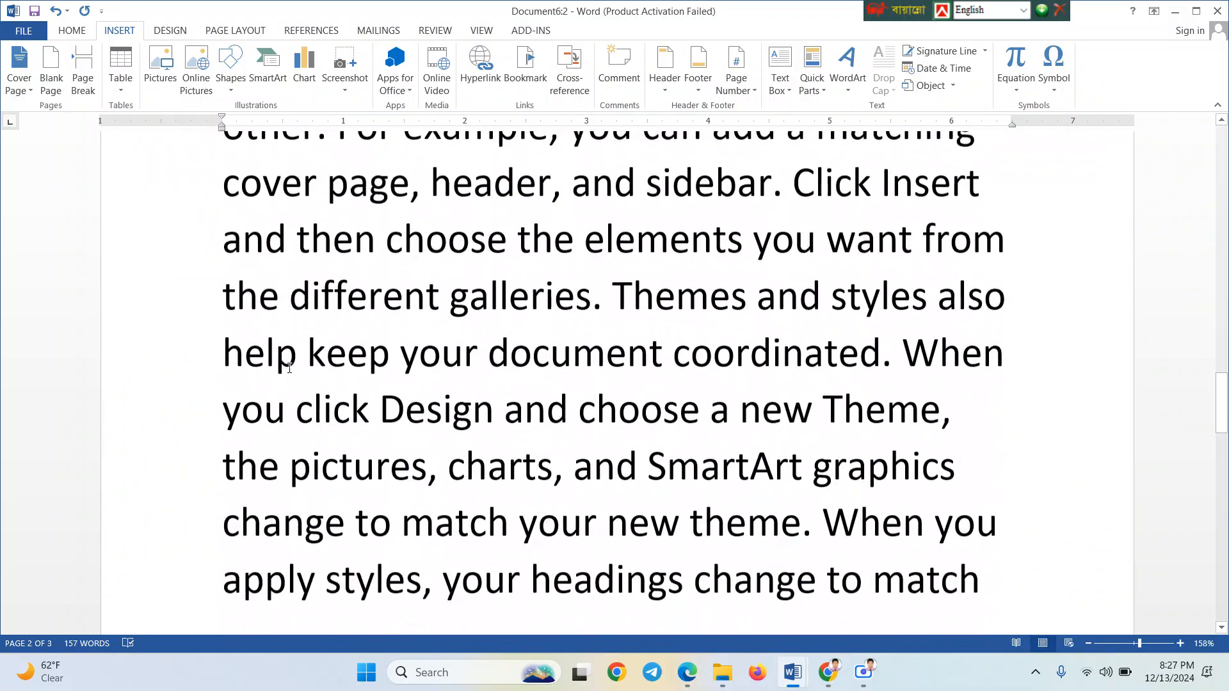
scroll(289, 368, down, 6)
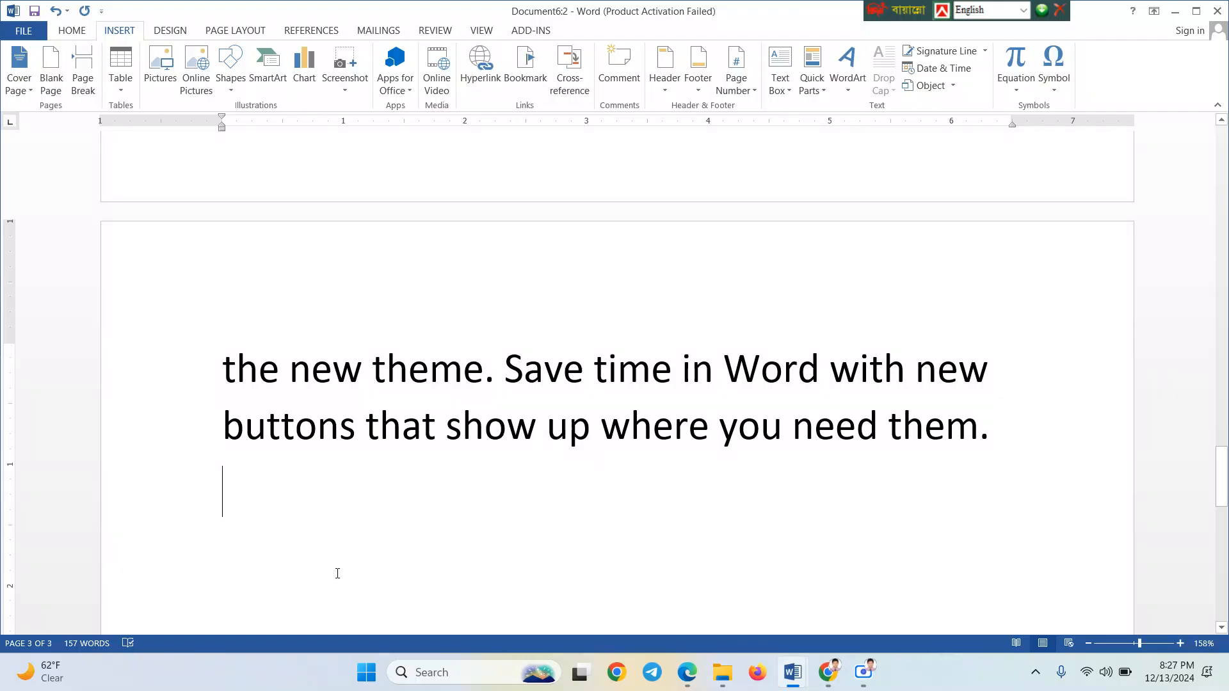
drag(309, 480, 220, 197)
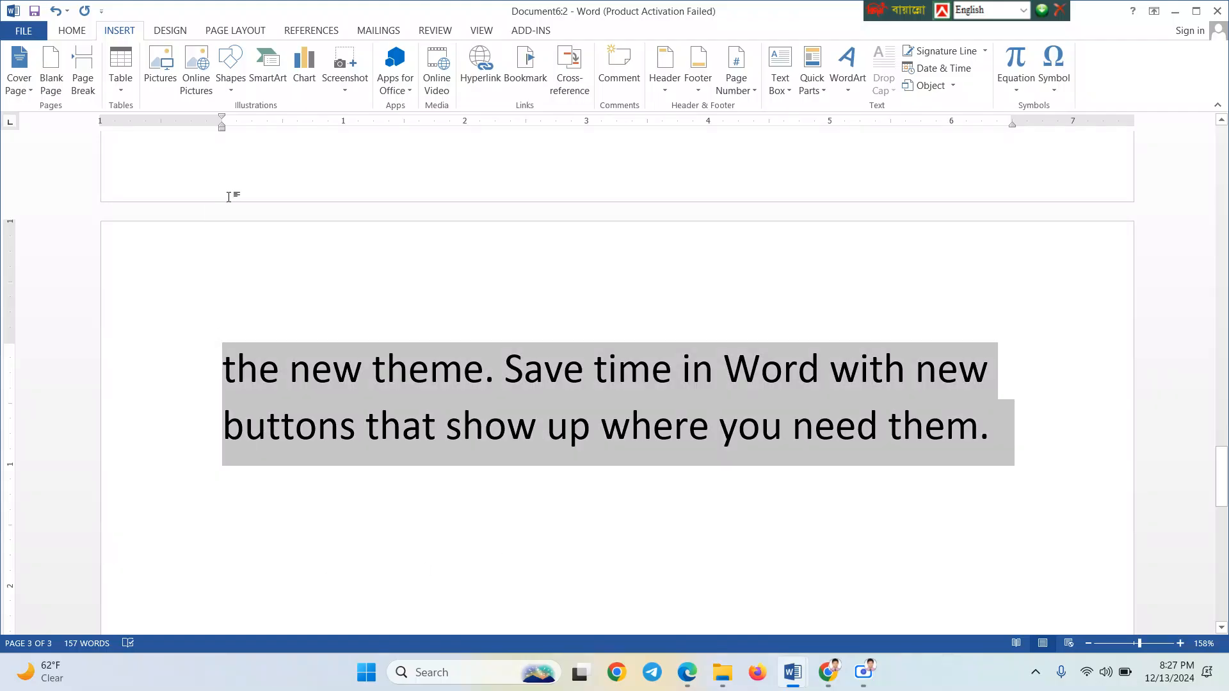
drag(299, 149, 896, 262)
key(Delete)
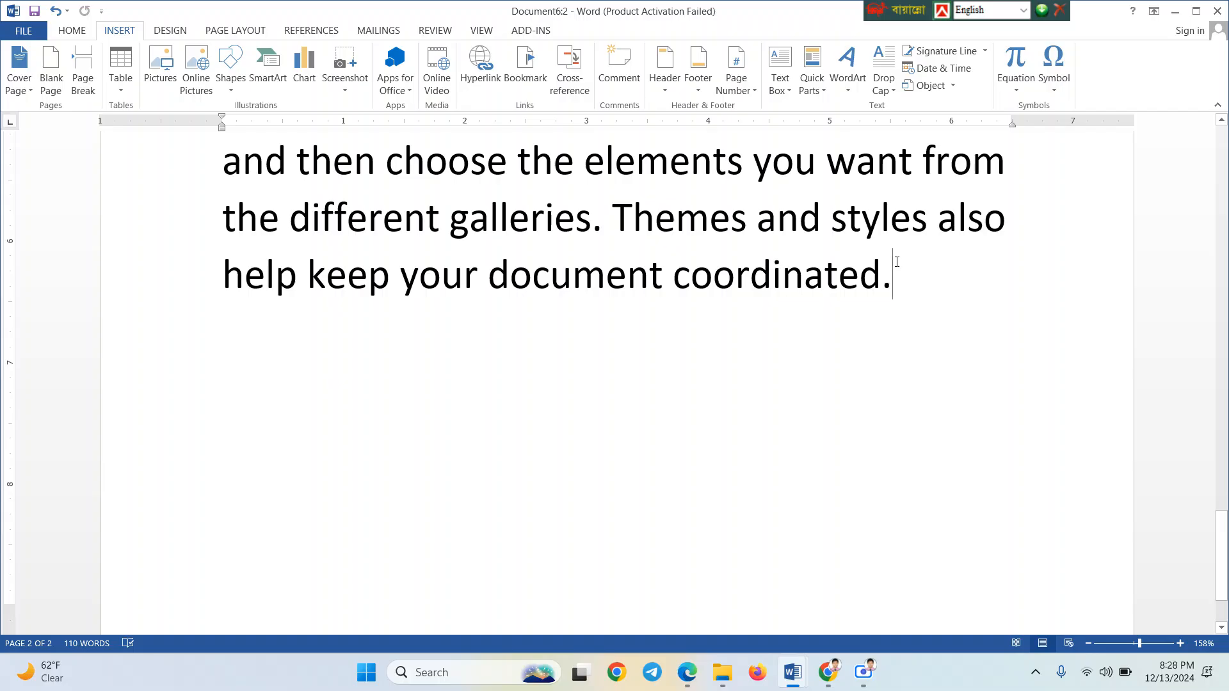
Insert a blank page after the shortened sample text on the second page
scroll(766, 381, down, 2)
scroll(766, 382, up, 3)
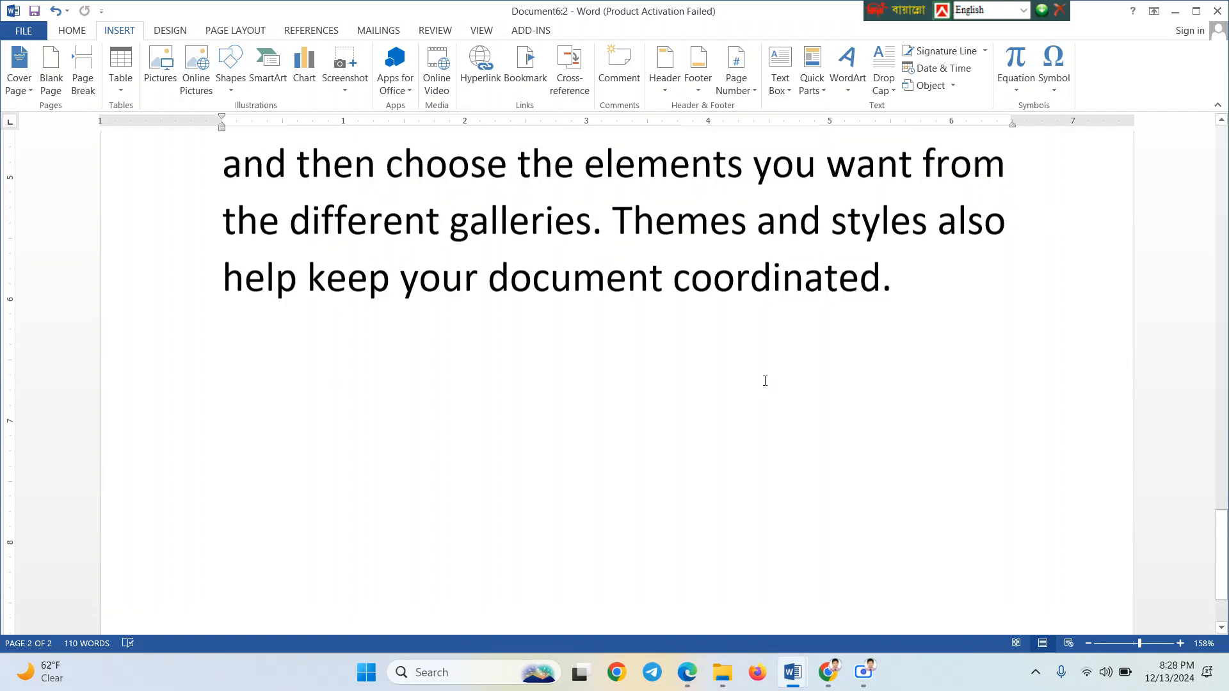
scroll(498, 338, down, 2)
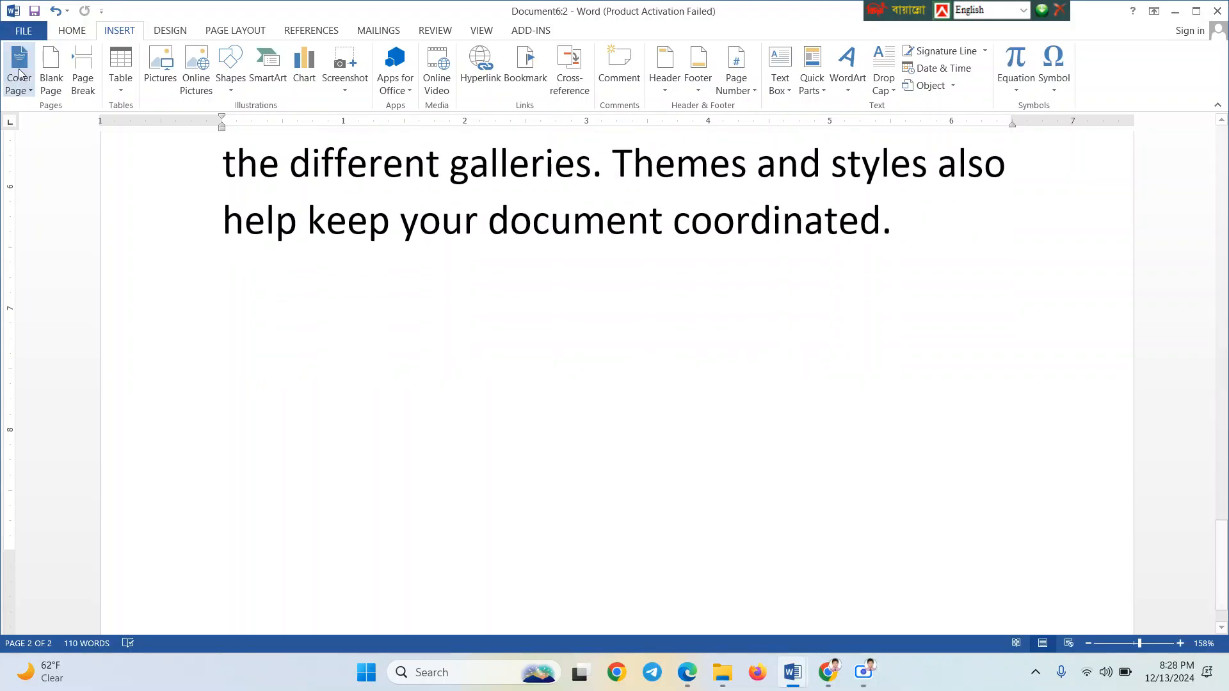
click(52, 91)
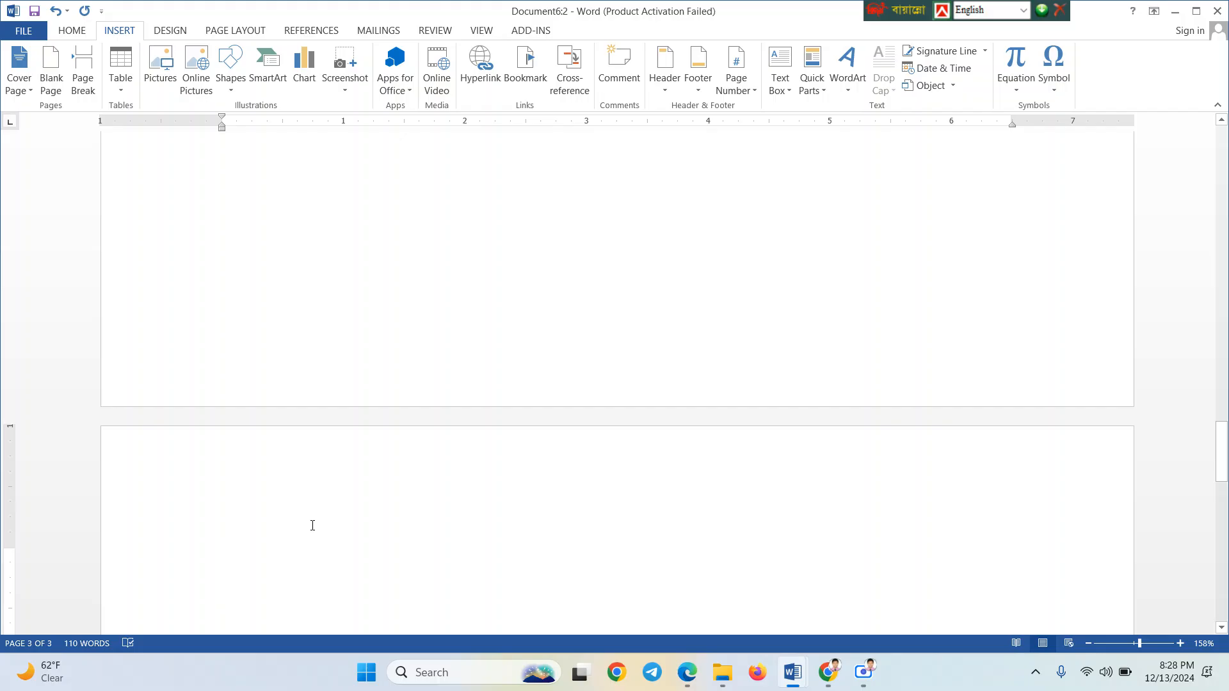
Examine the inserted blank page and the end of the sample text, and look back through the document to the cover page
scroll(405, 384, up, 6)
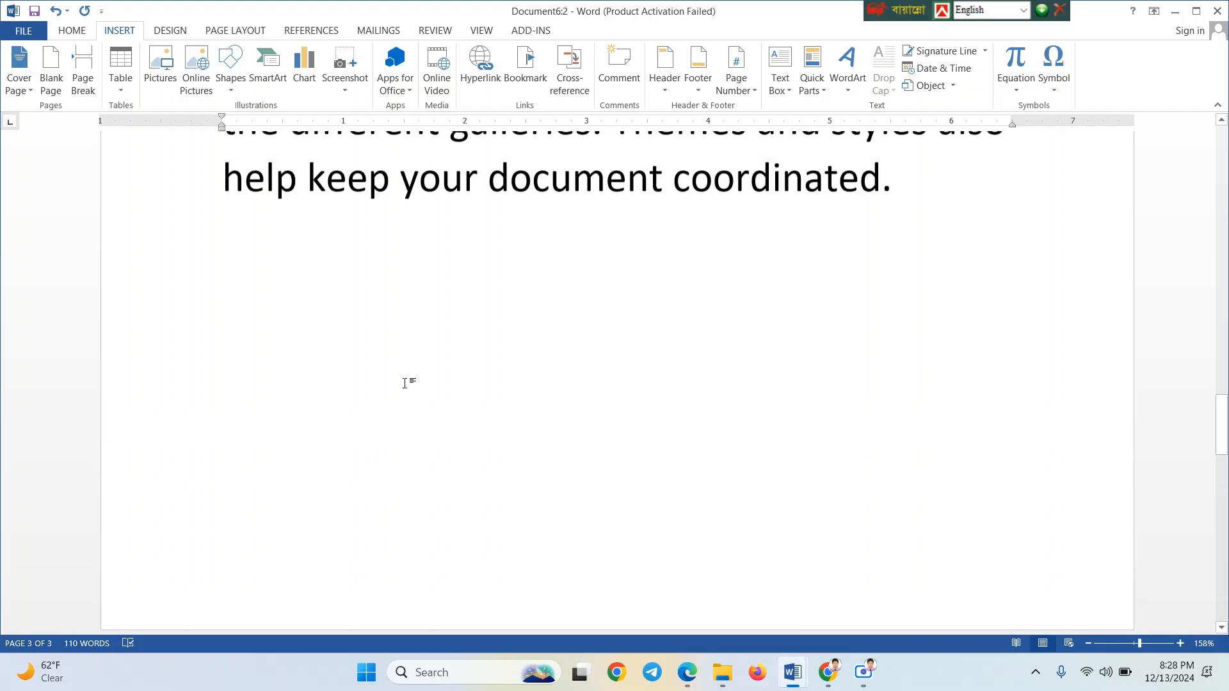
click(969, 335)
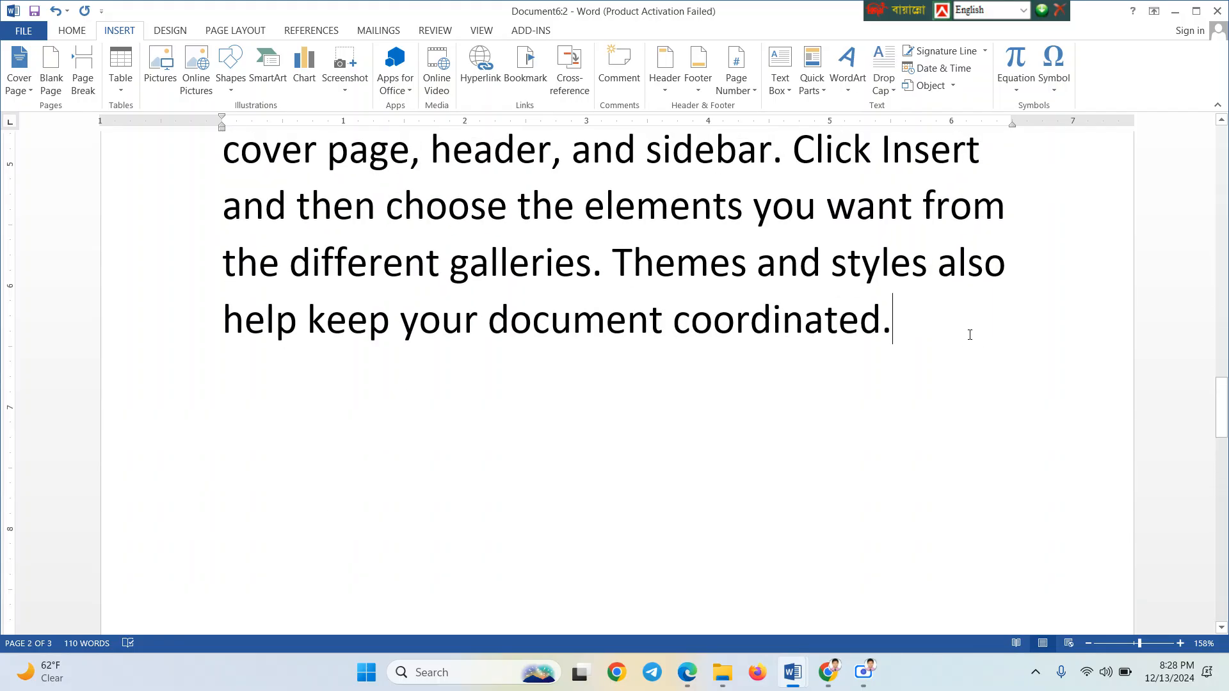
key(Down)
key(Down)
click(968, 335)
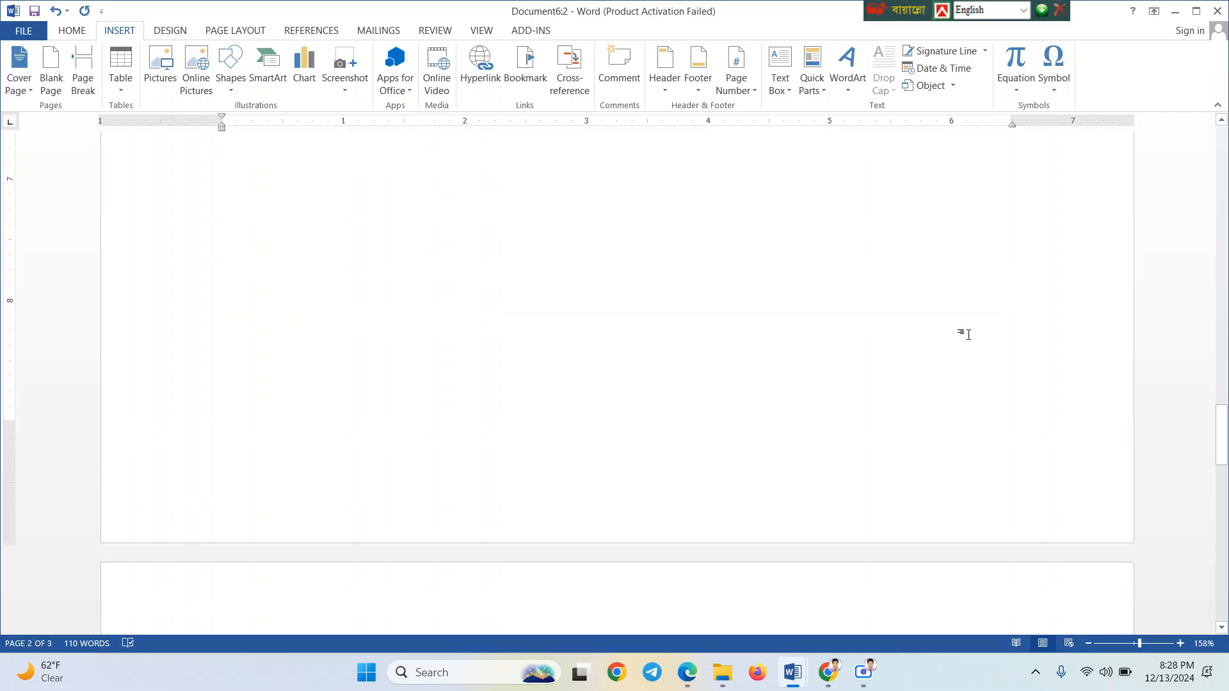
scroll(968, 335, up, 1)
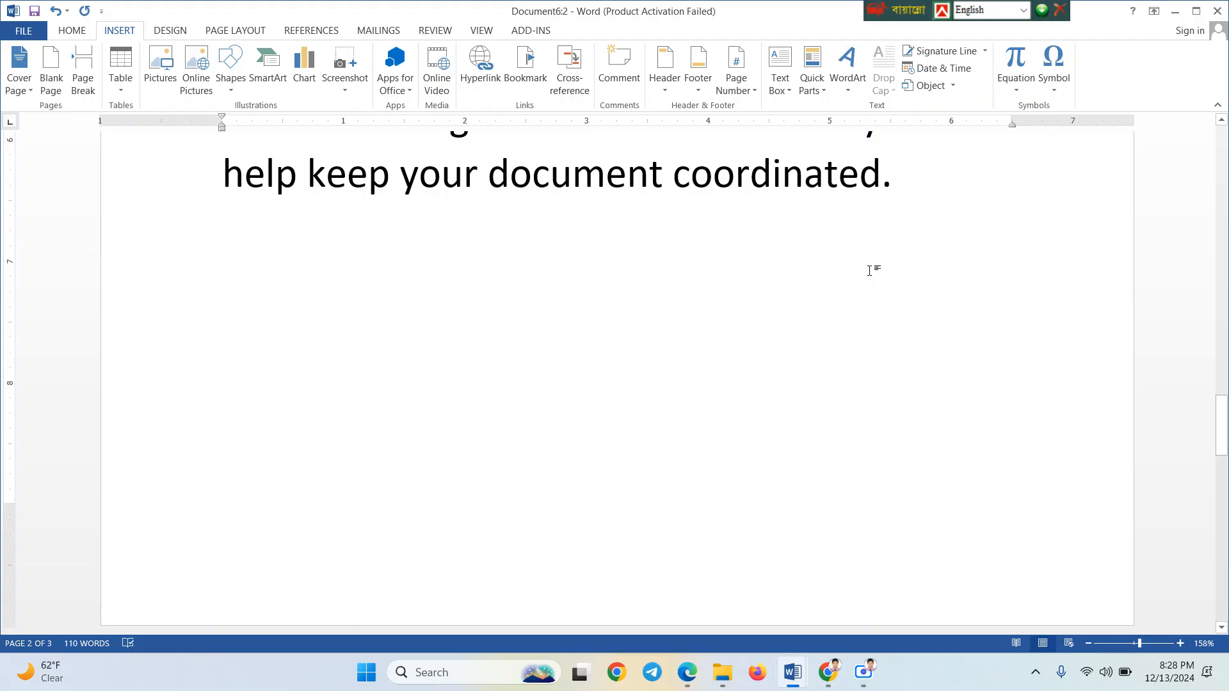
scroll(848, 339, down, 5)
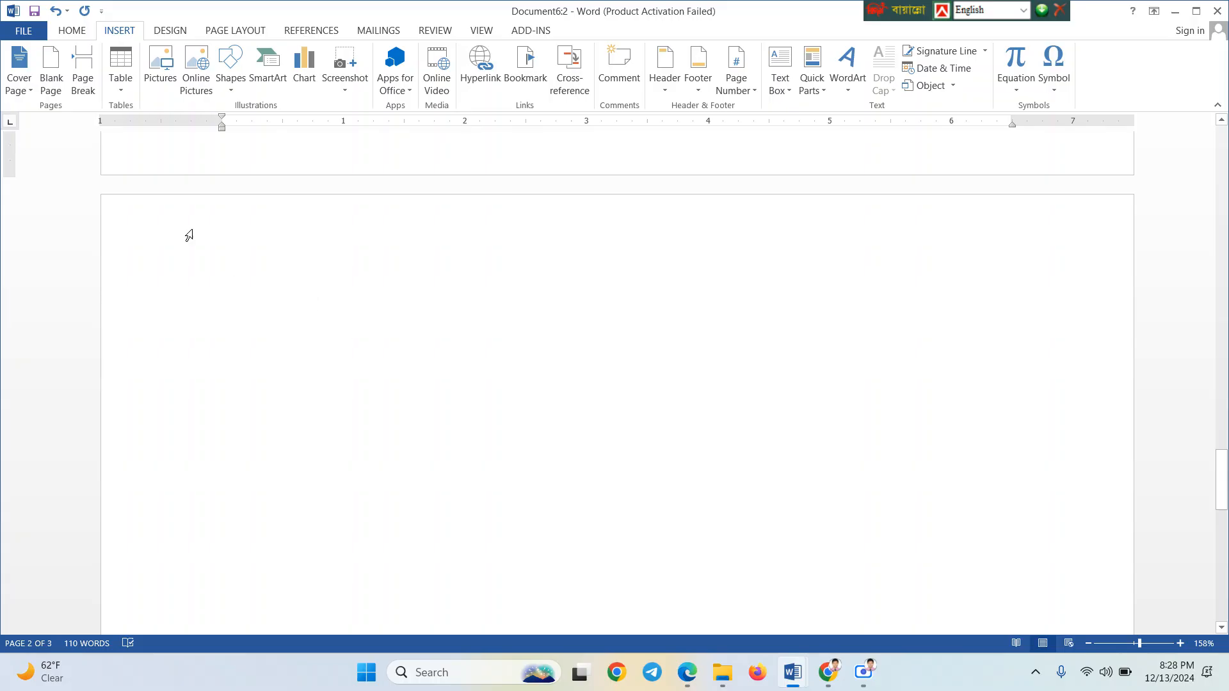
scroll(410, 405, up, 3)
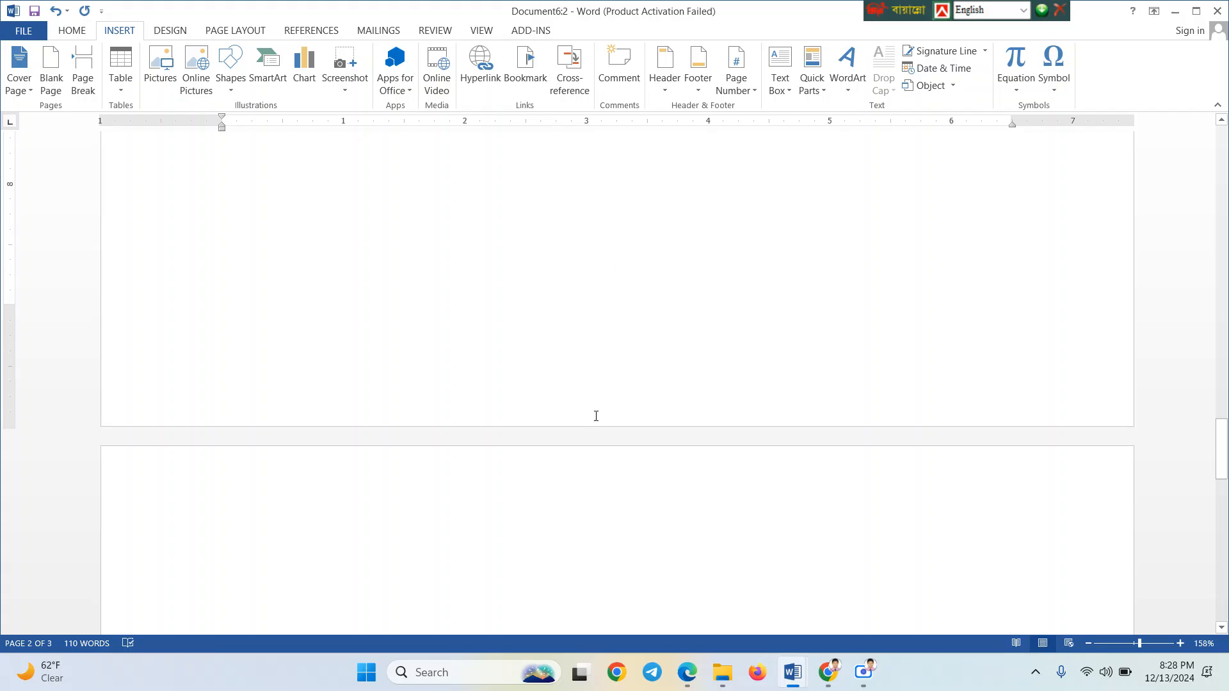
click(442, 525)
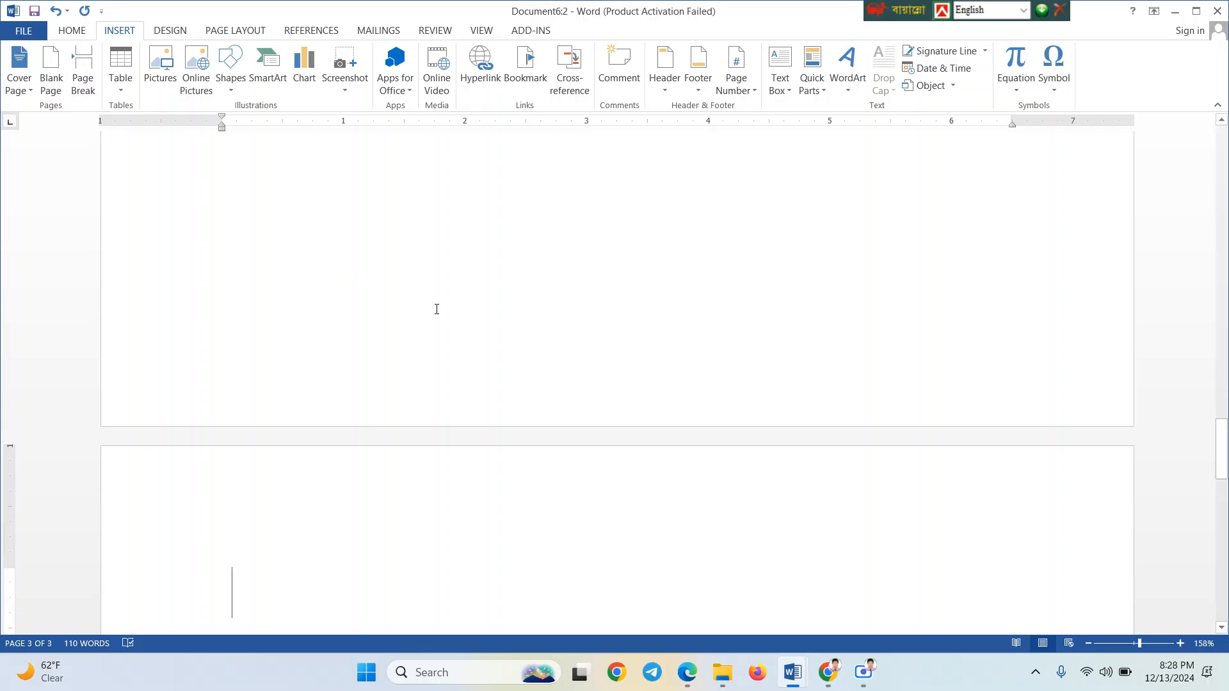
scroll(430, 315, up, 10)
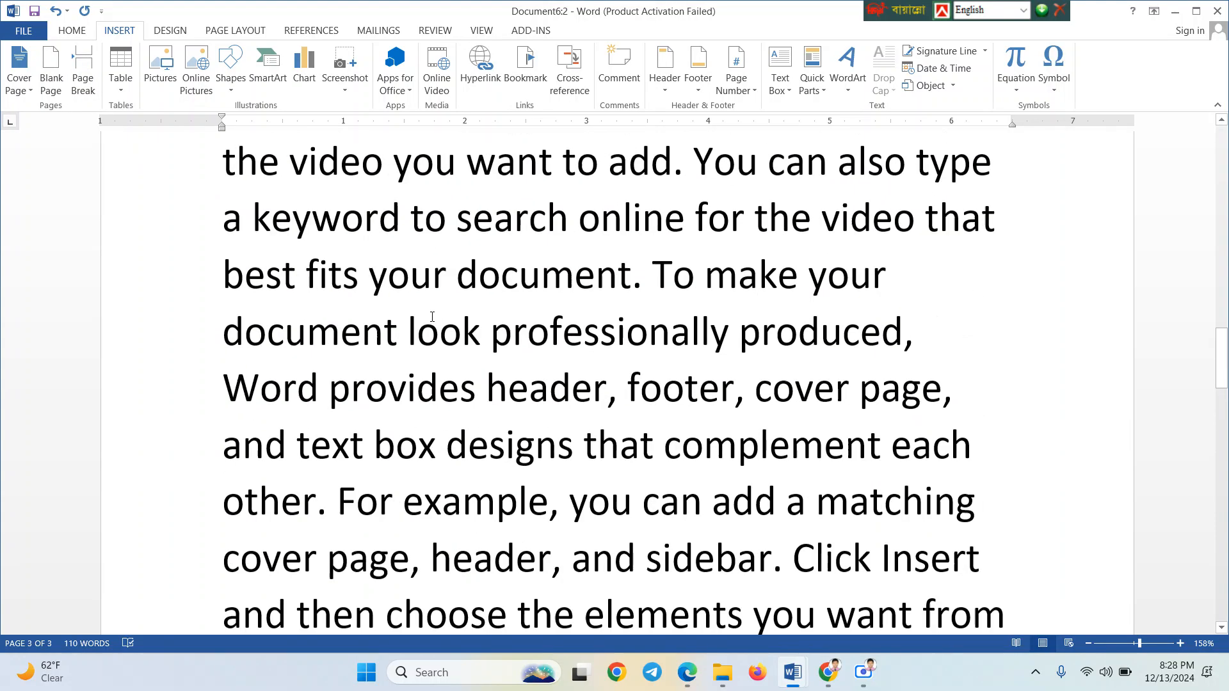
scroll(430, 315, up, 10)
scroll(422, 244, up, 2)
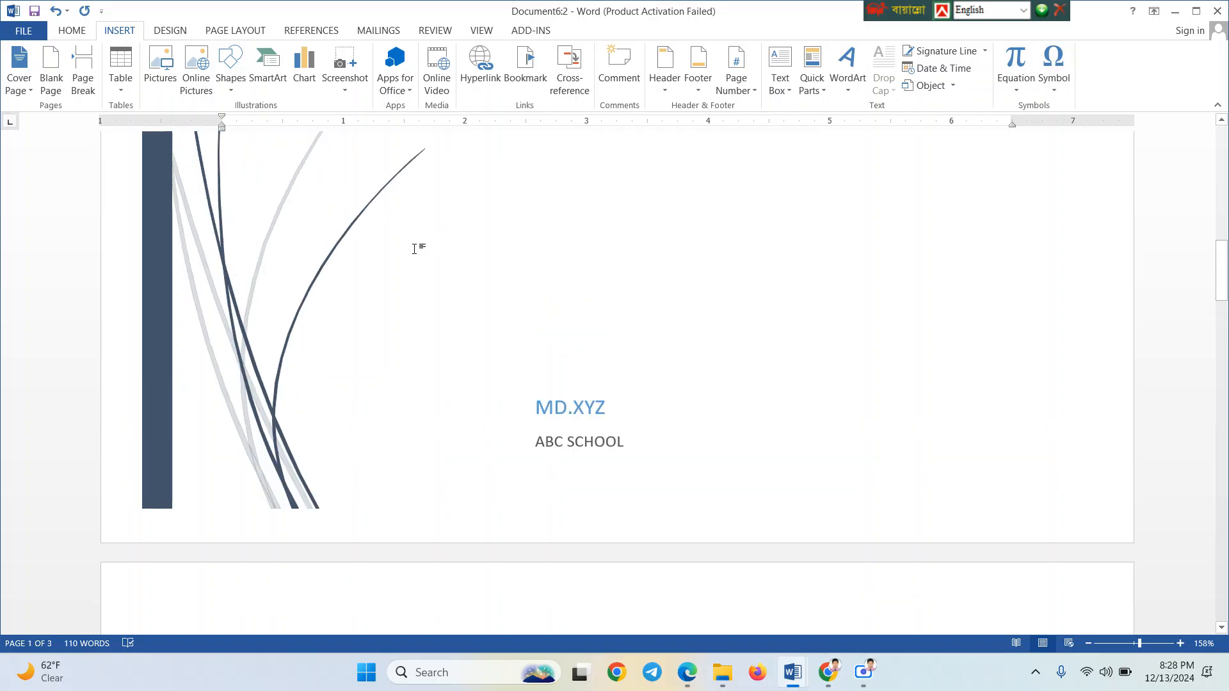
scroll(415, 249, up, 5)
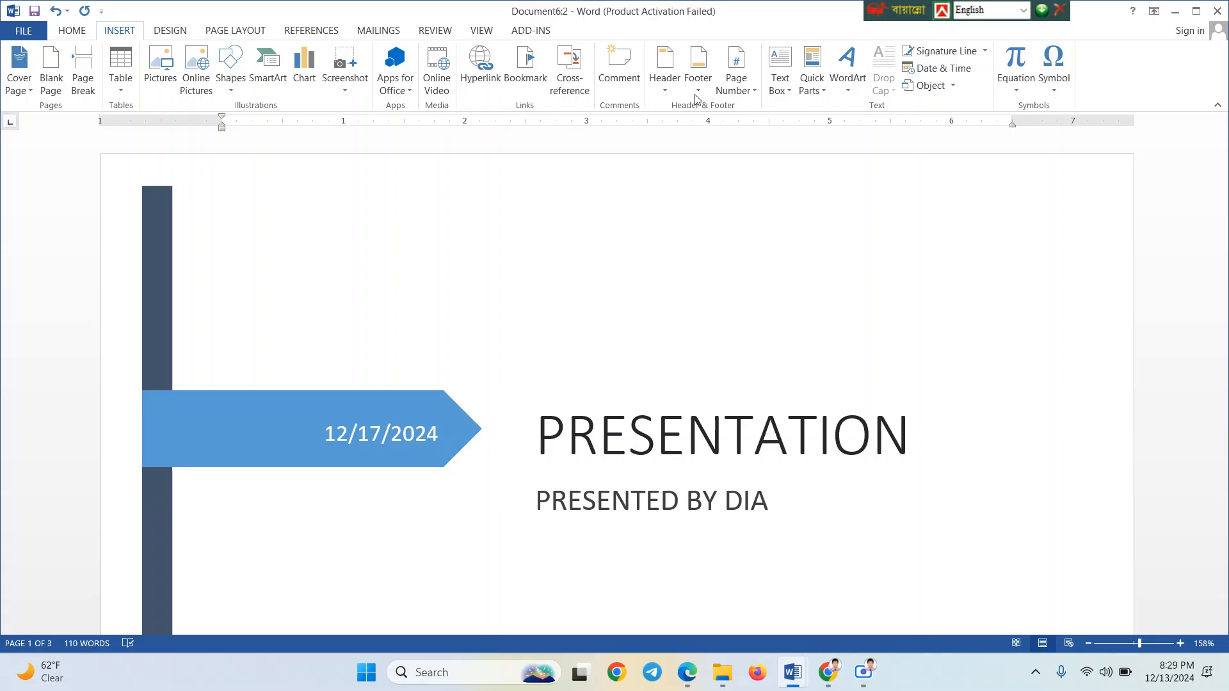
Insert the built-in Slice 2 header into the document
scroll(601, 275, down, 3)
scroll(602, 274, down, 10)
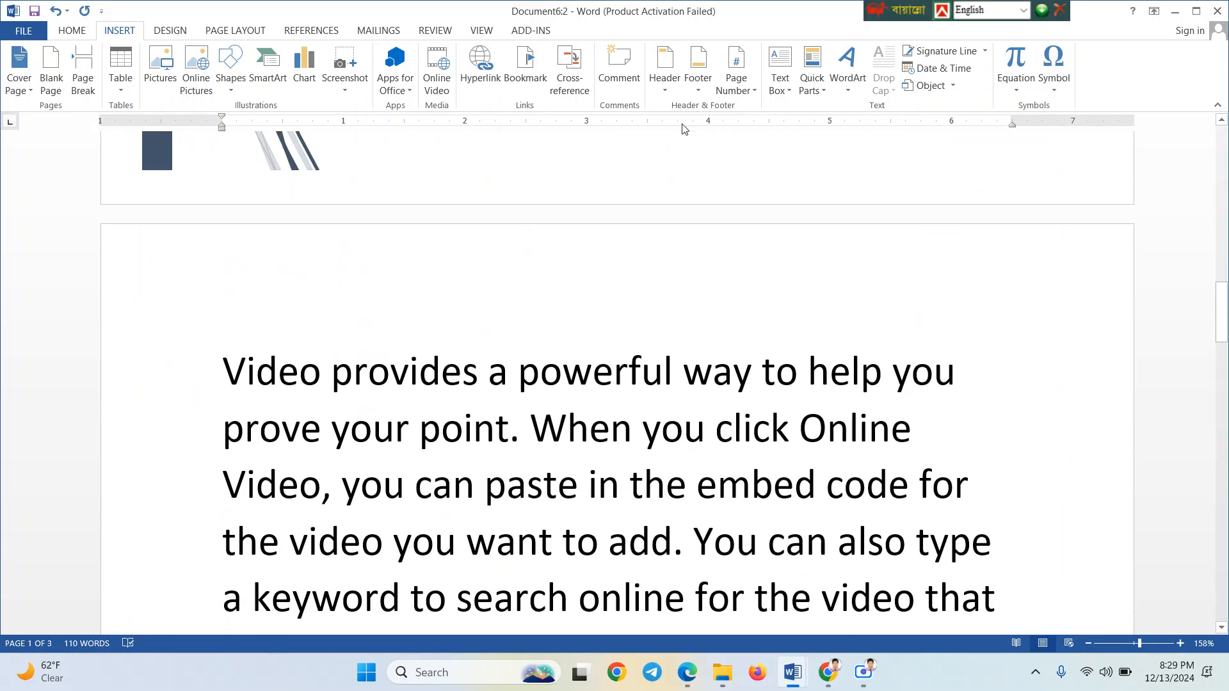
click(664, 77)
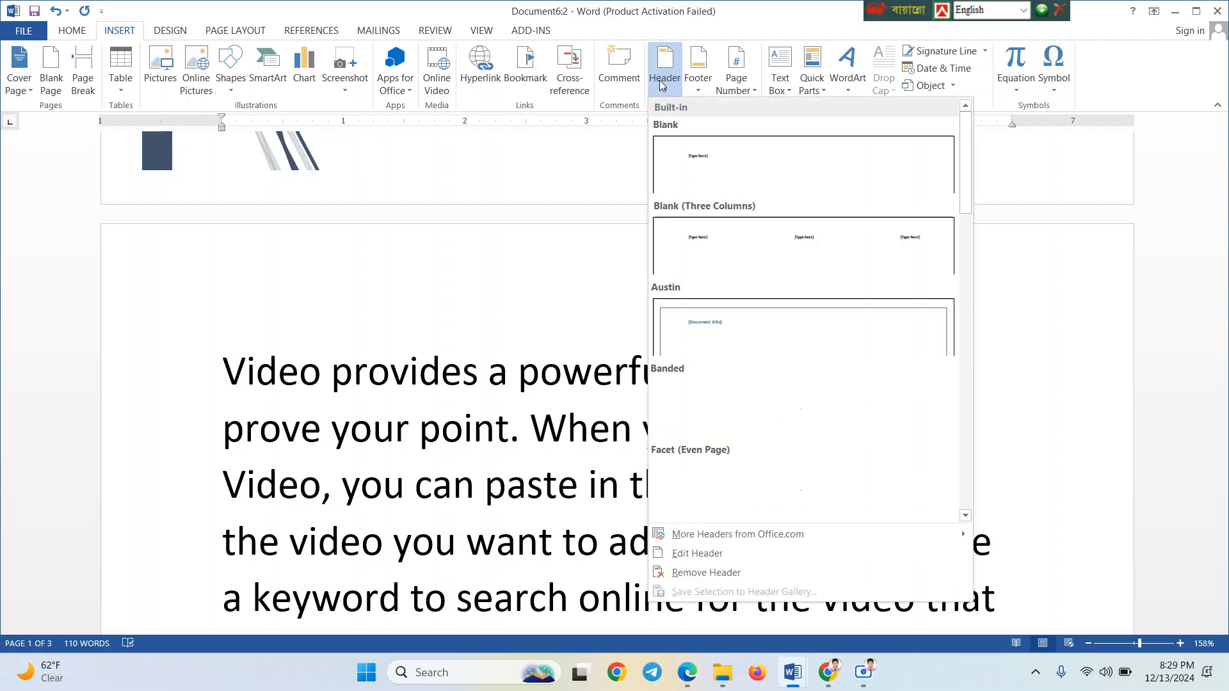
click(662, 85)
click(665, 94)
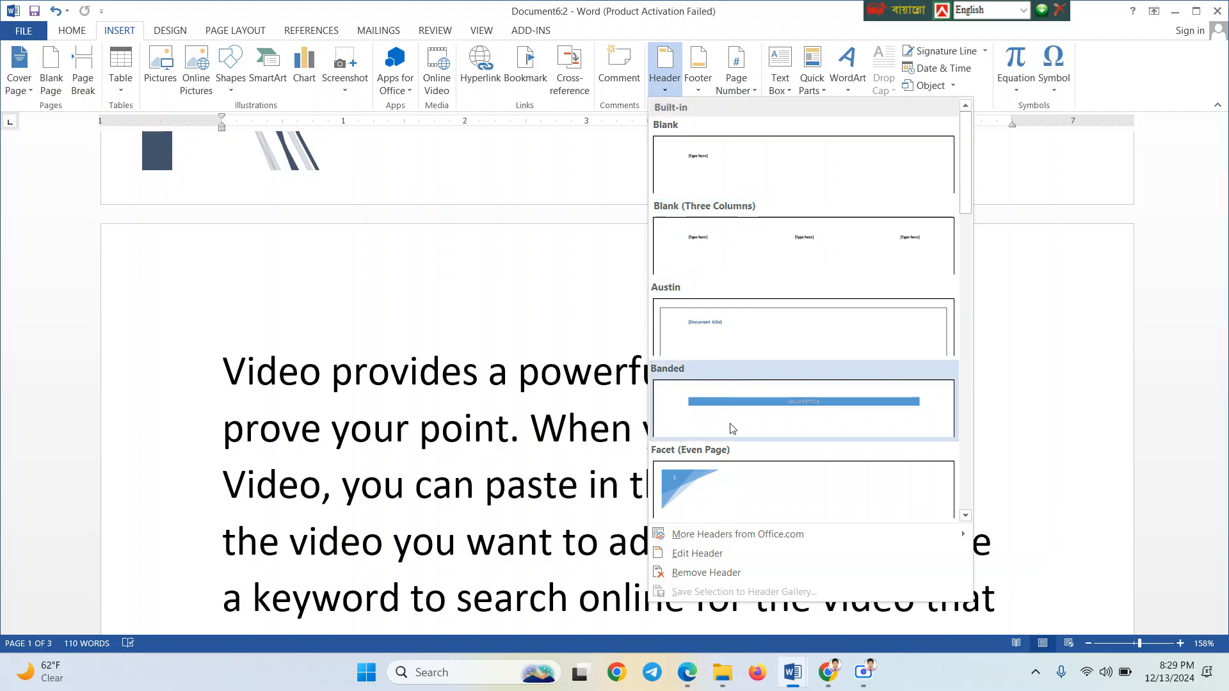
scroll(736, 409, down, 3)
scroll(732, 389, down, 3)
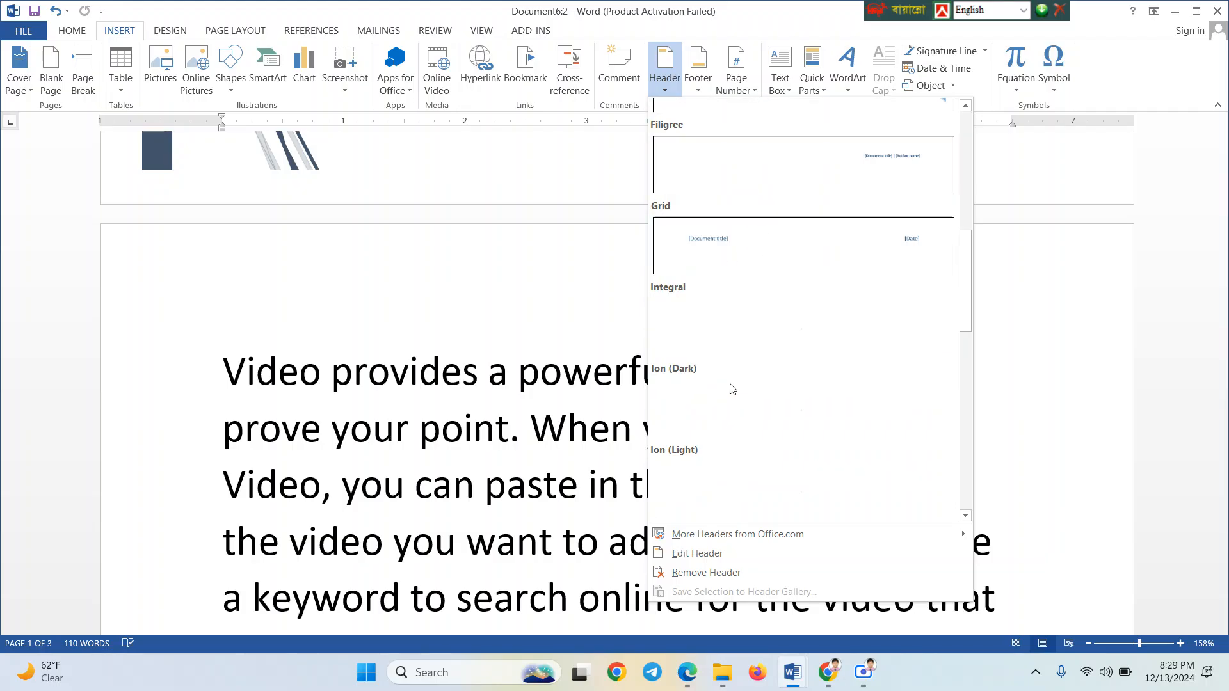
scroll(809, 382, down, 6)
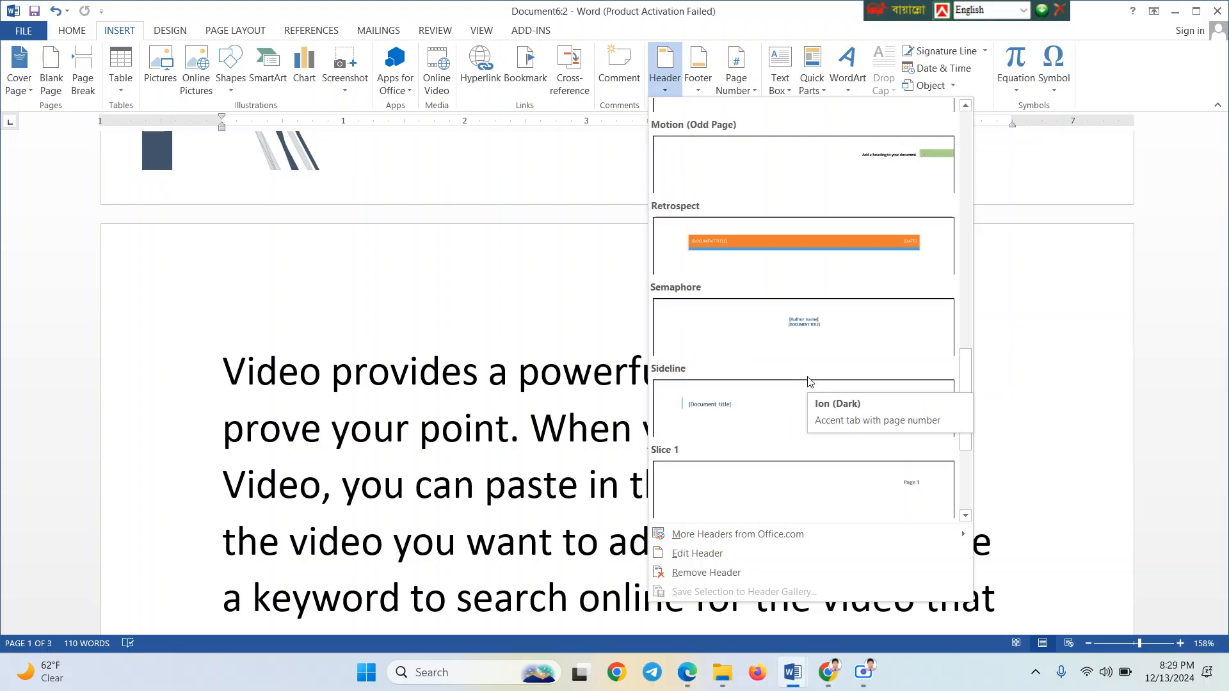
scroll(809, 382, down, 3)
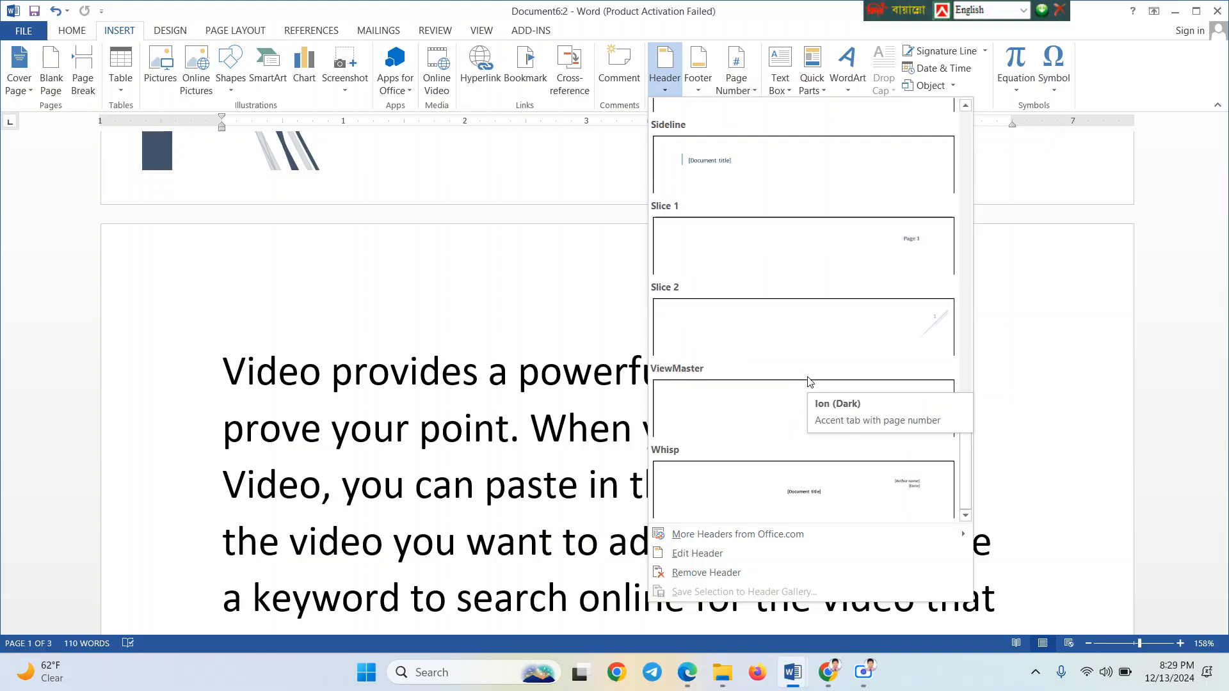
click(848, 346)
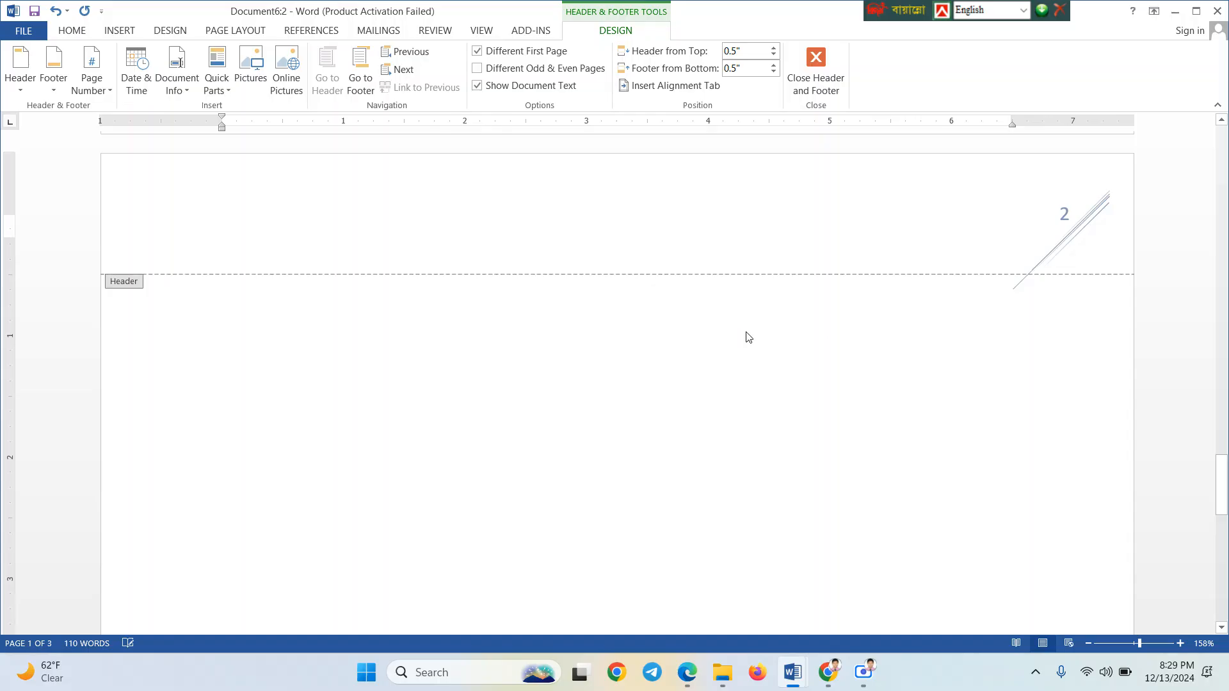
Examine the inserted header from the cover page onward, including the page number box in the second page's header
scroll(606, 365, up, 15)
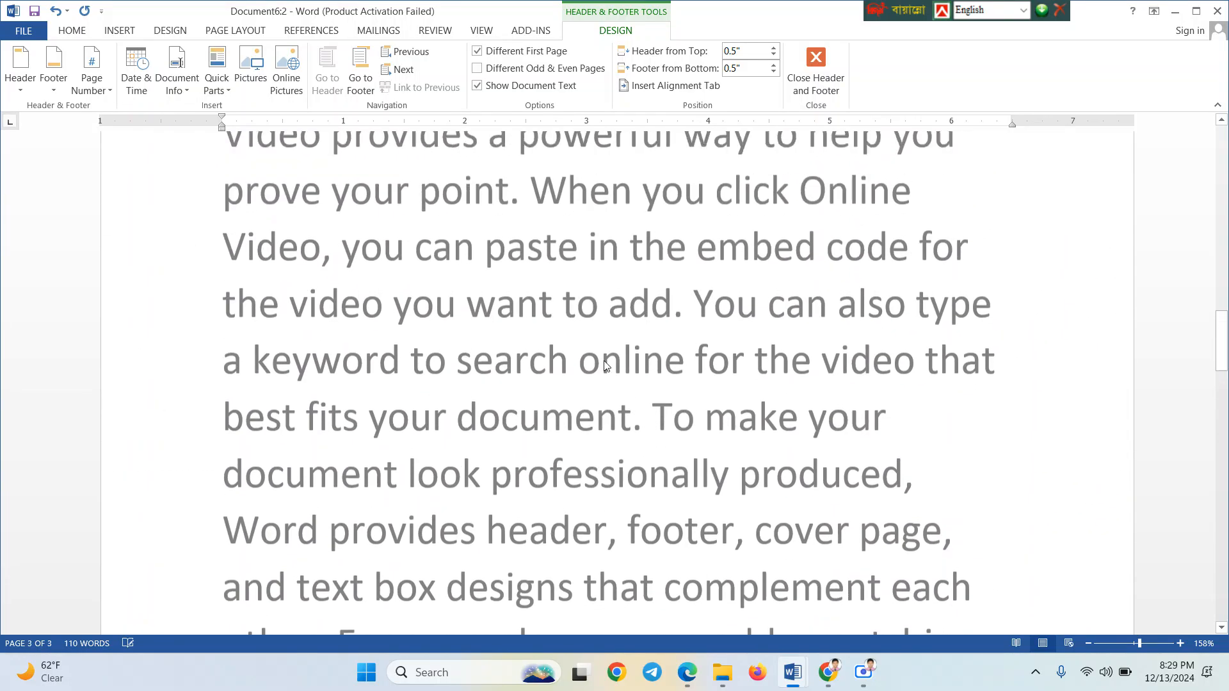
scroll(606, 365, up, 10)
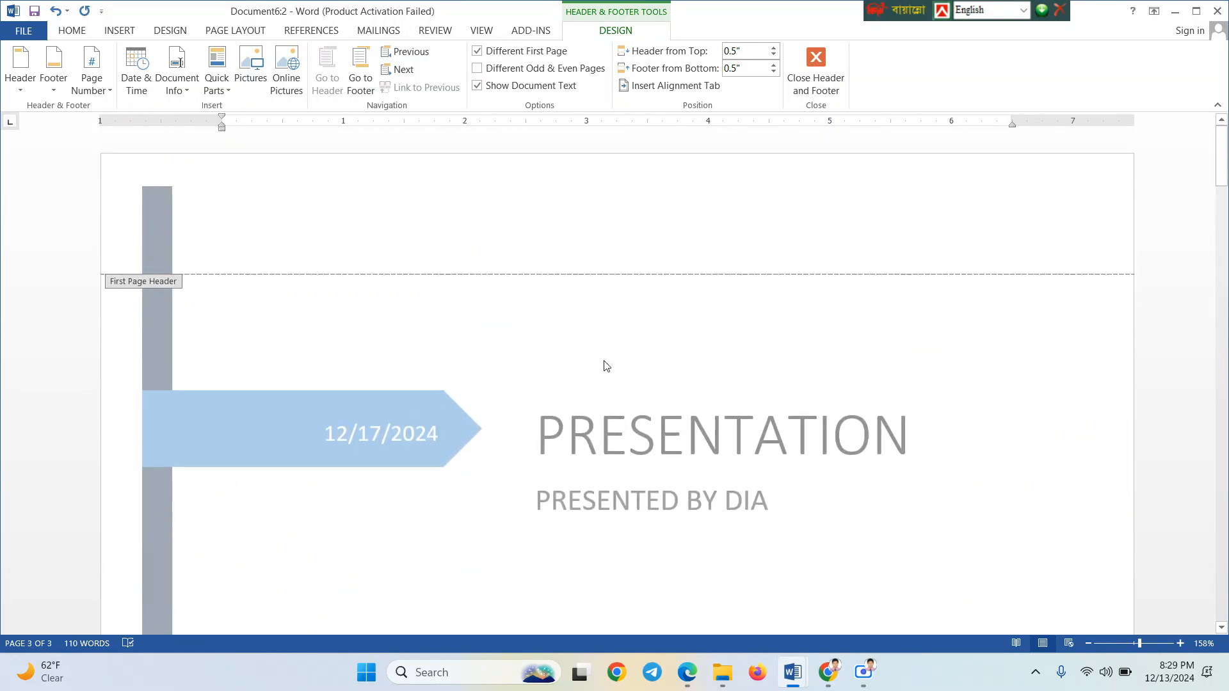
scroll(606, 365, down, 10)
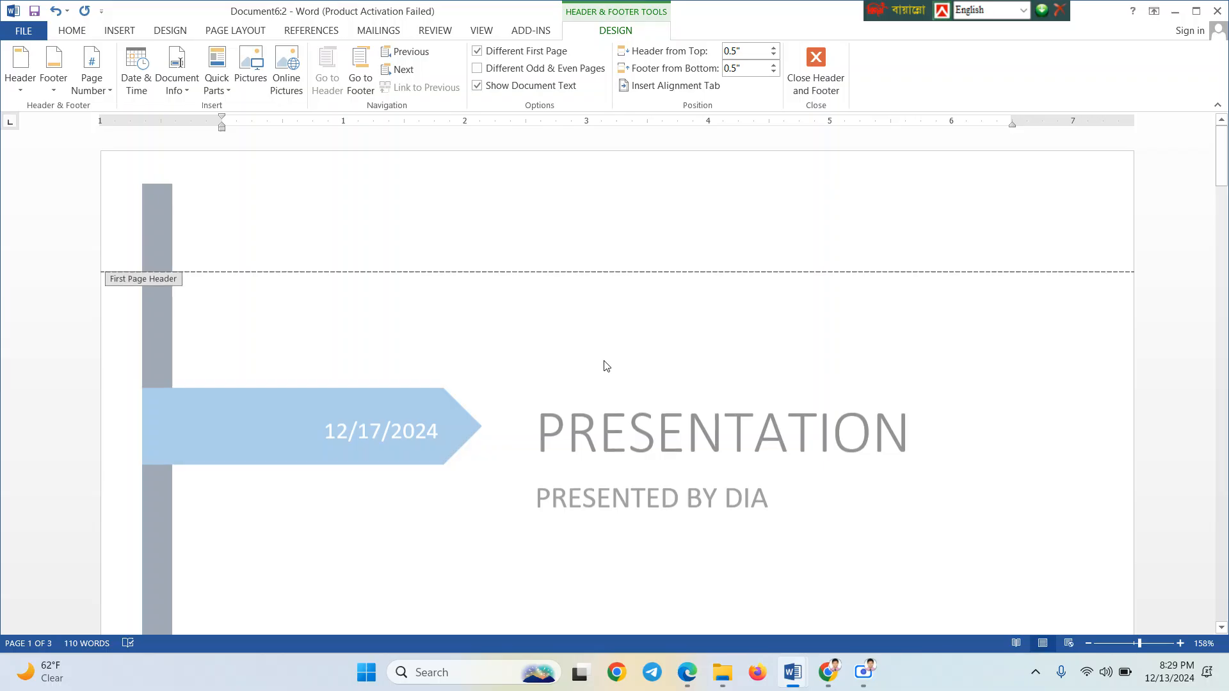
scroll(605, 361, down, 5)
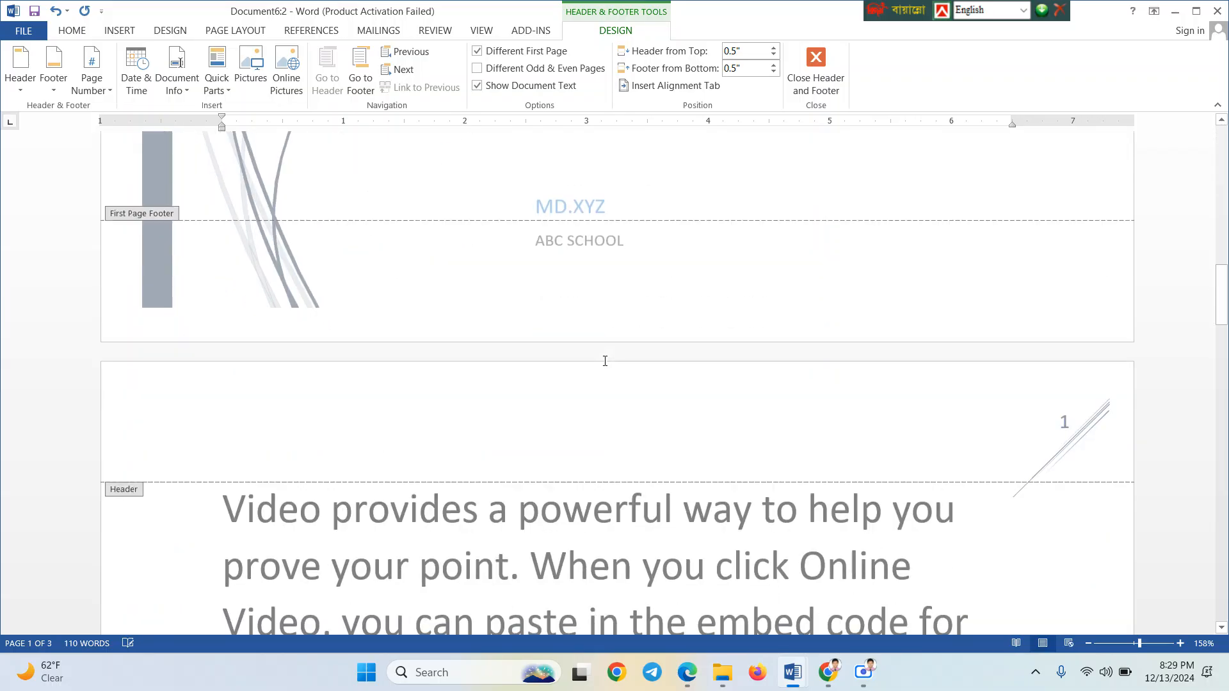
scroll(606, 366, up, 2)
scroll(605, 367, up, 10)
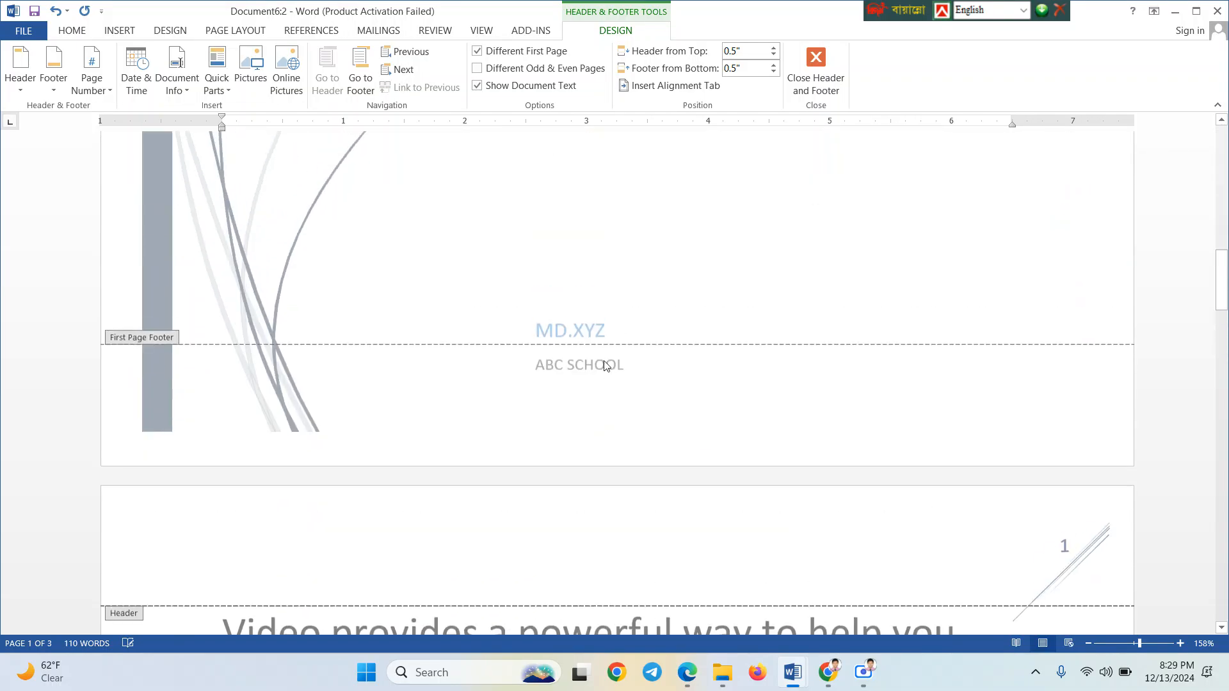
scroll(606, 366, down, 12)
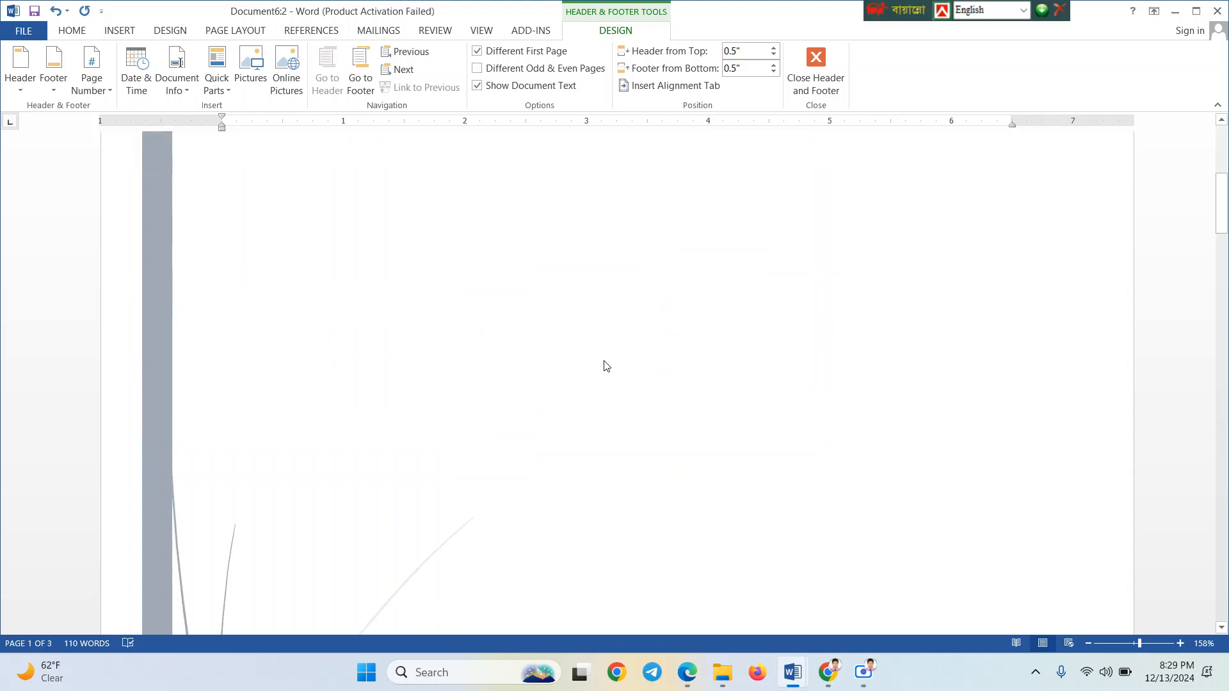
scroll(606, 367, up, 2)
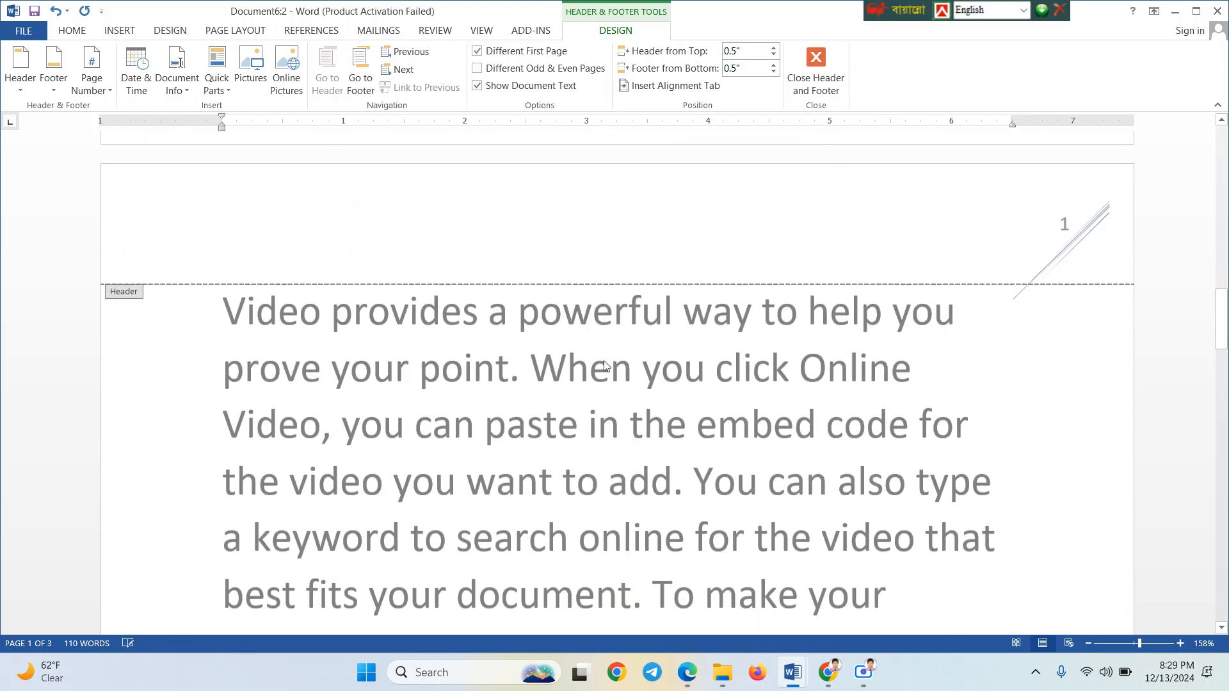
click(1064, 212)
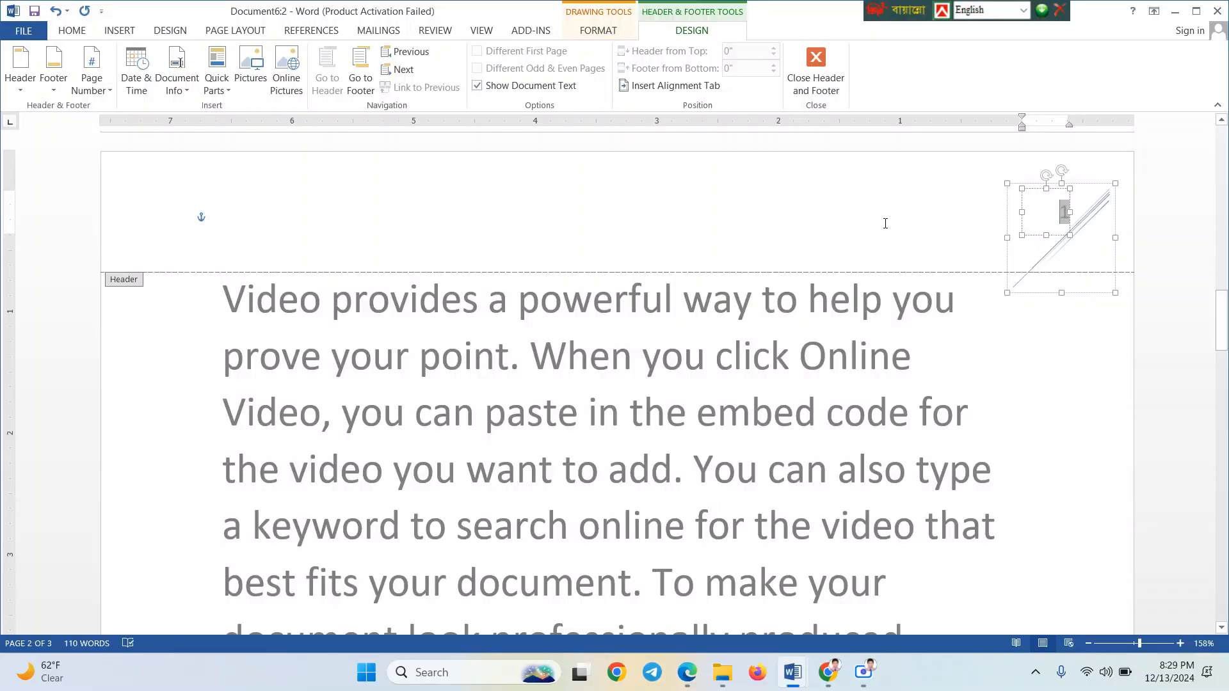
click(786, 338)
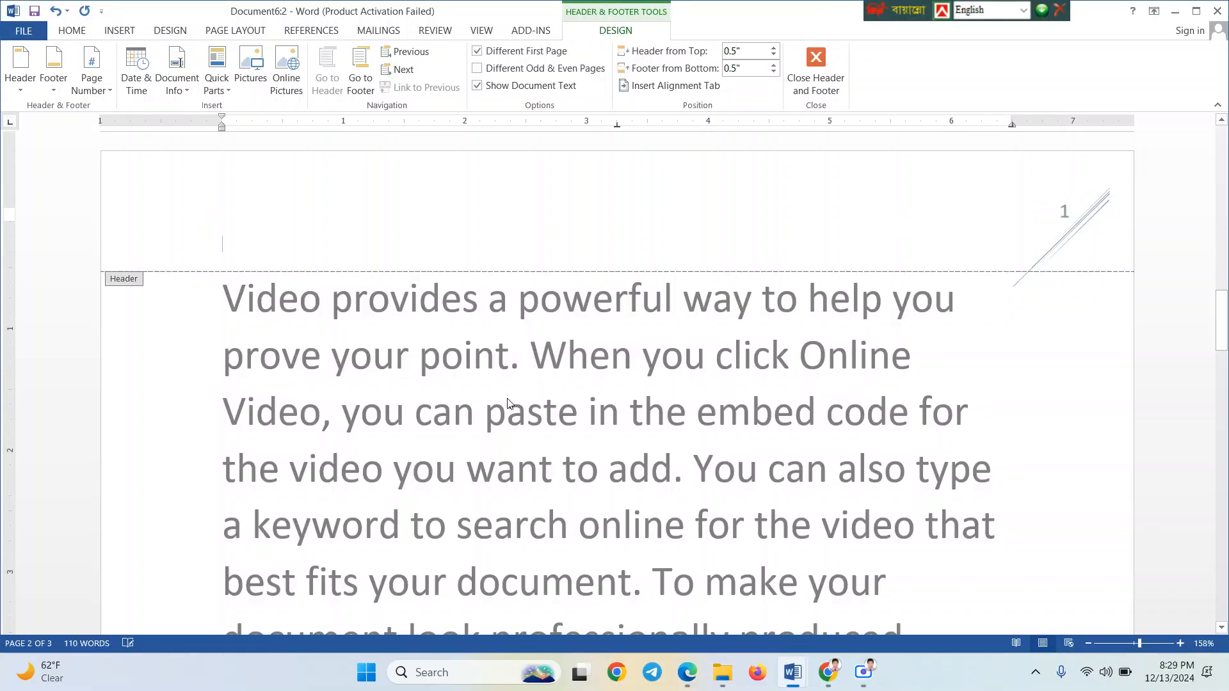
Compare the header page numbers on the second and third pages with the cover page's header and footer areas
scroll(510, 397, down, 1)
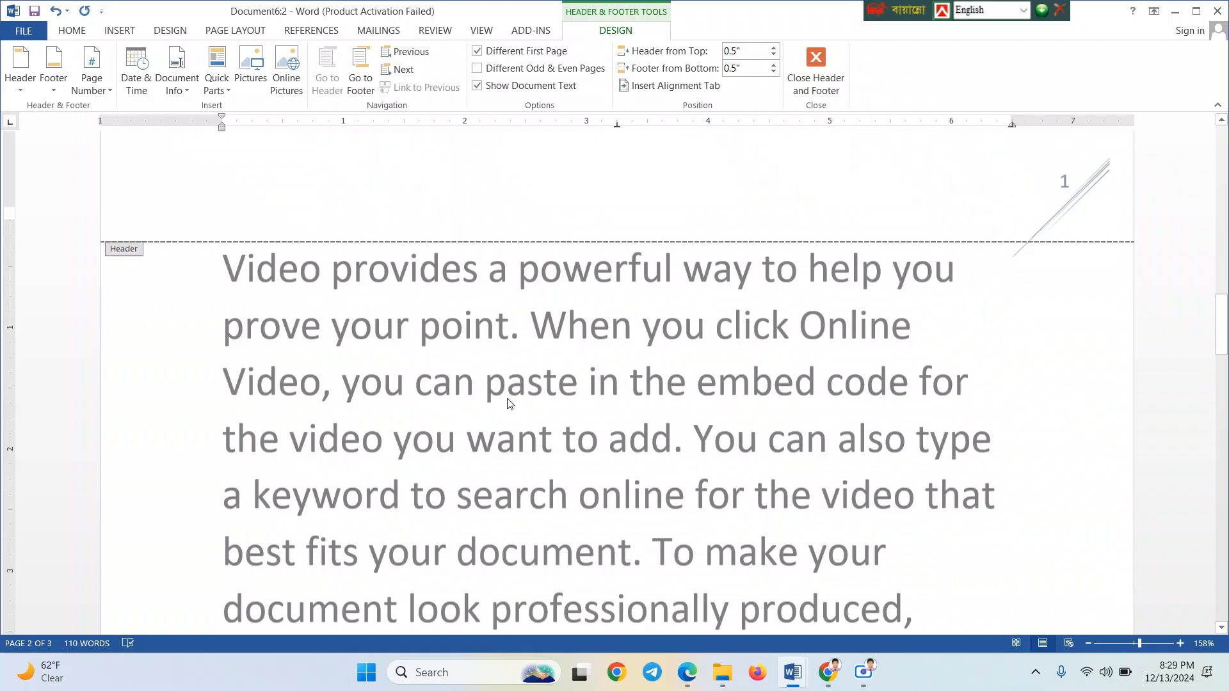
scroll(510, 403, up, 5)
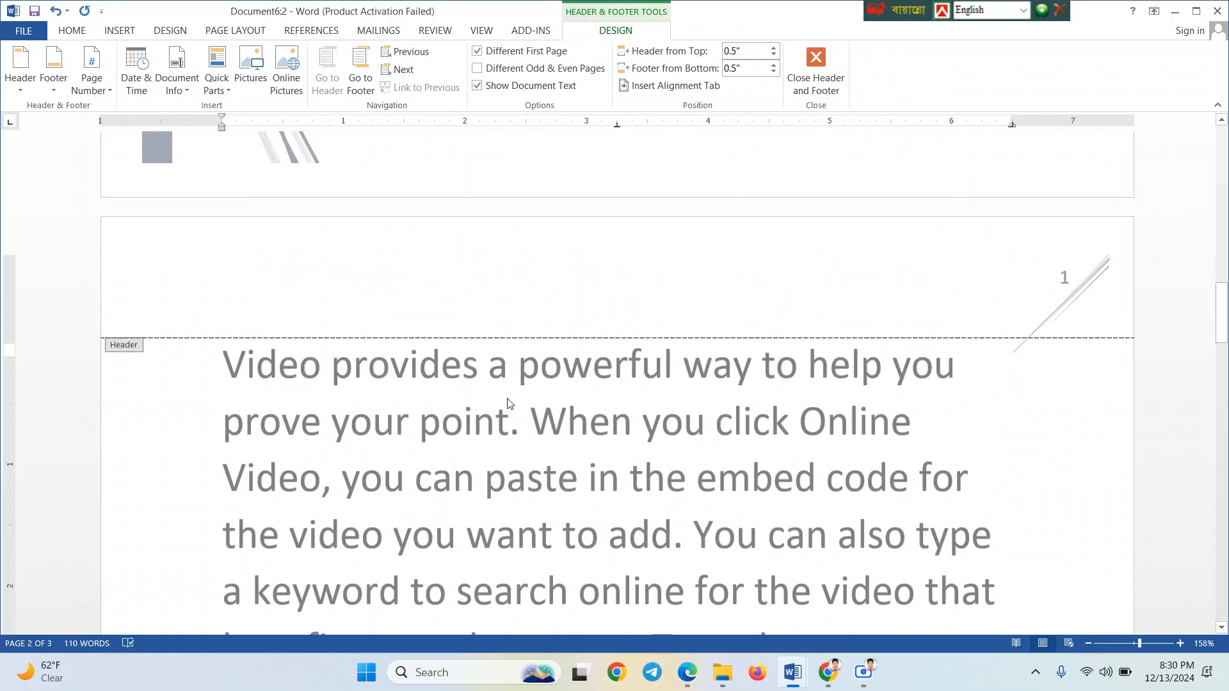
scroll(510, 403, up, 10)
scroll(510, 403, down, 15)
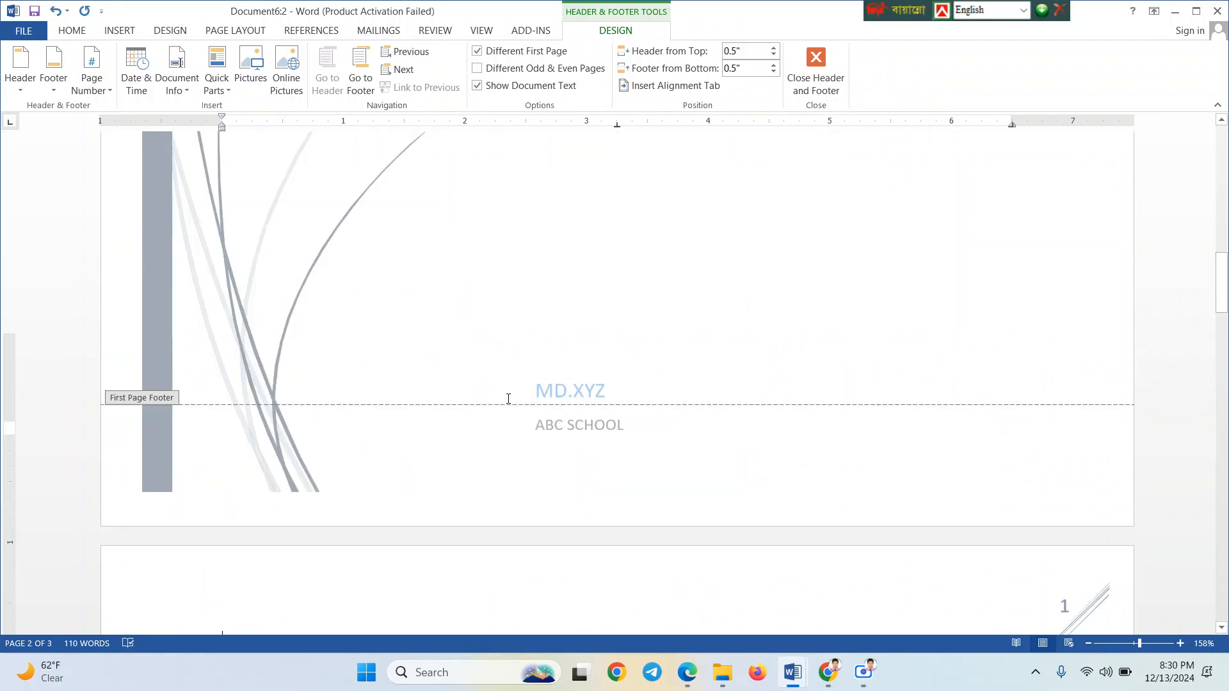
scroll(511, 403, up, 8)
scroll(510, 403, down, 7)
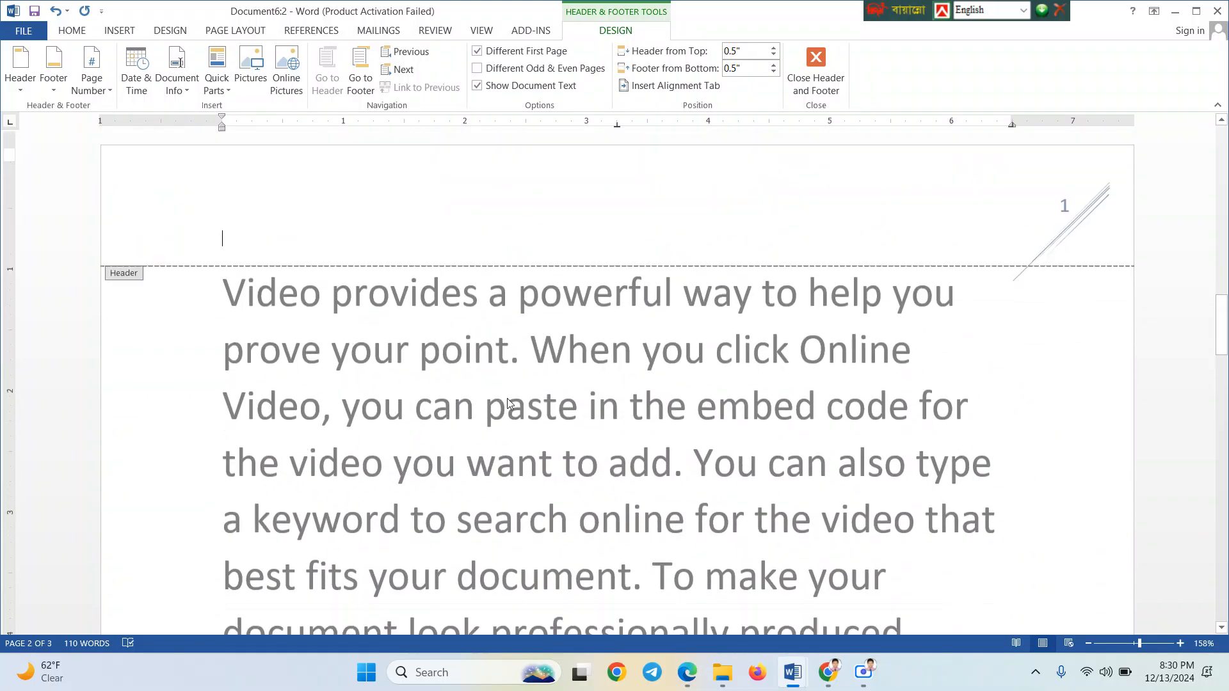
scroll(510, 404, up, 4)
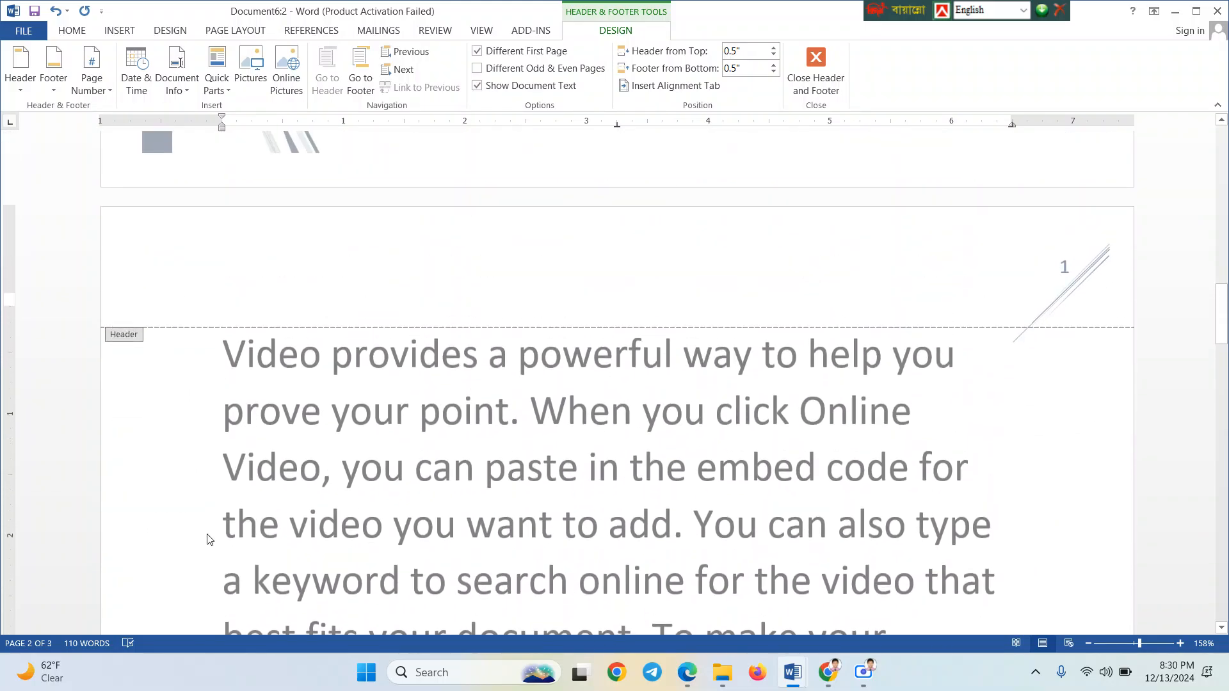
scroll(208, 537, down, 8)
scroll(209, 540, down, 8)
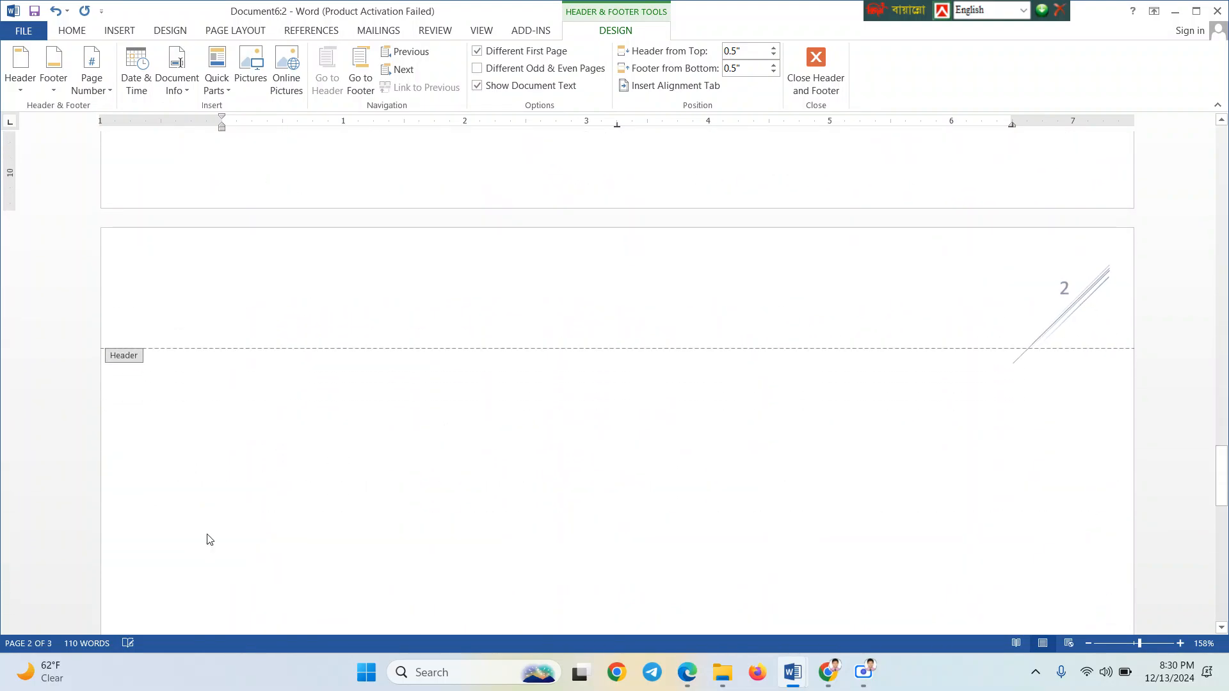
click(1066, 282)
click(783, 294)
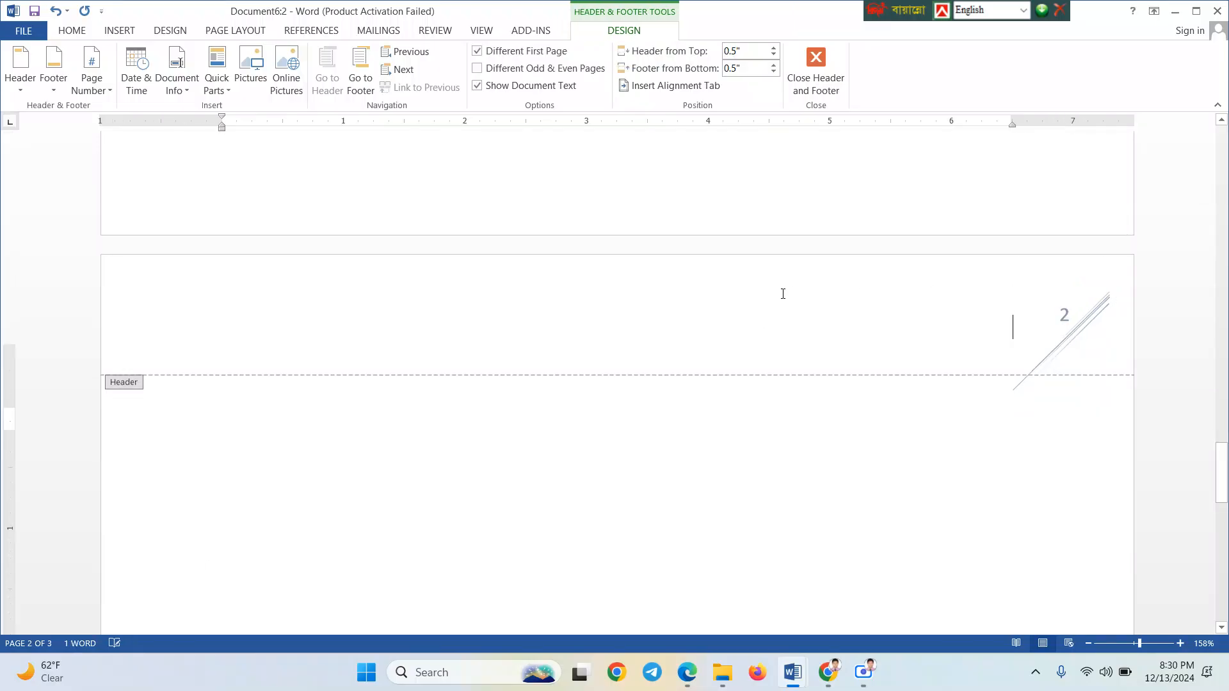
scroll(782, 293, up, 15)
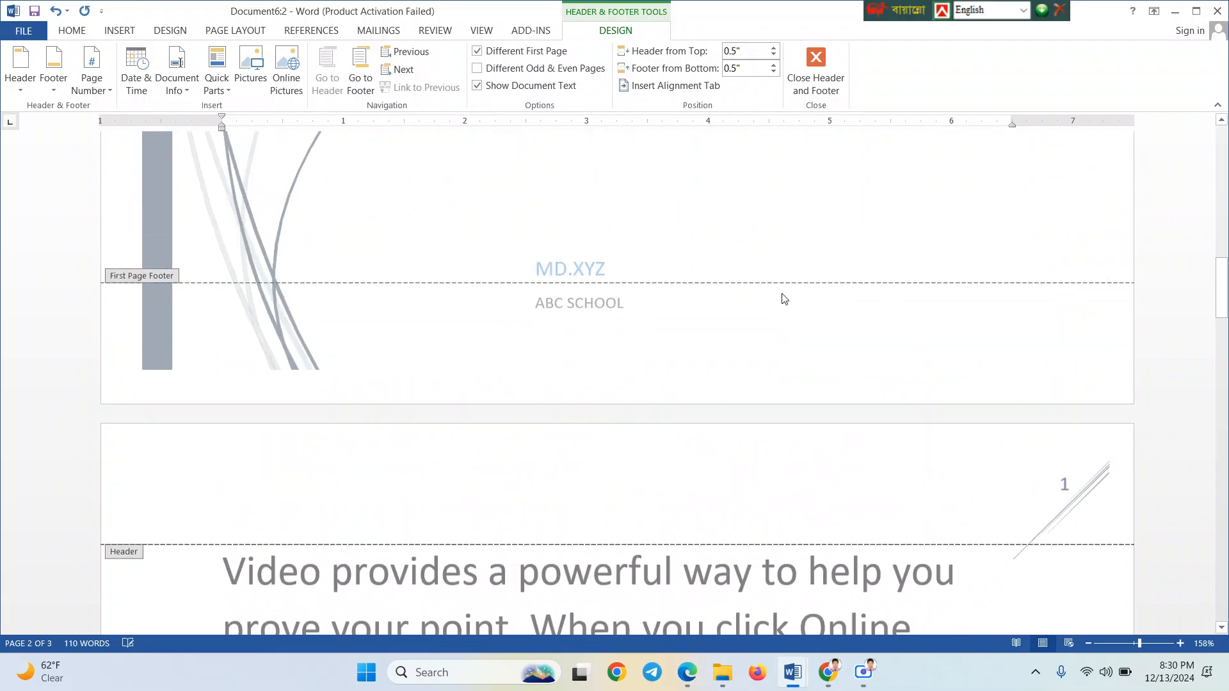
scroll(784, 299, up, 3)
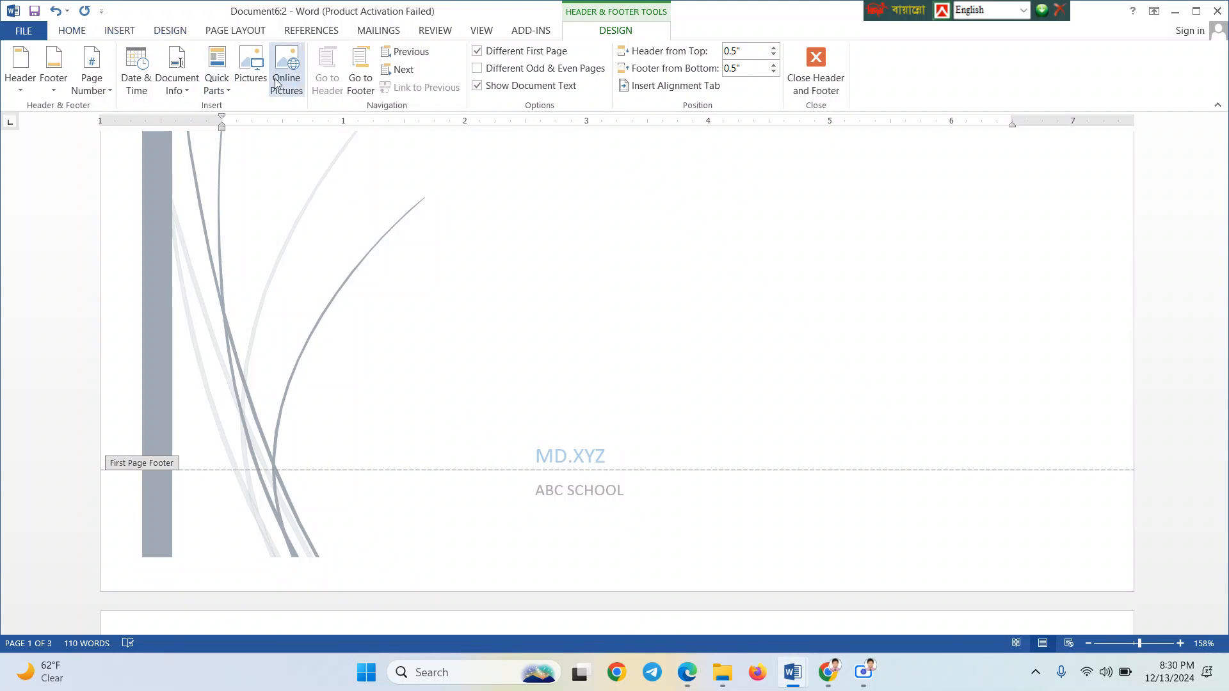
Look at the page number designs offered for the top of the page
click(105, 97)
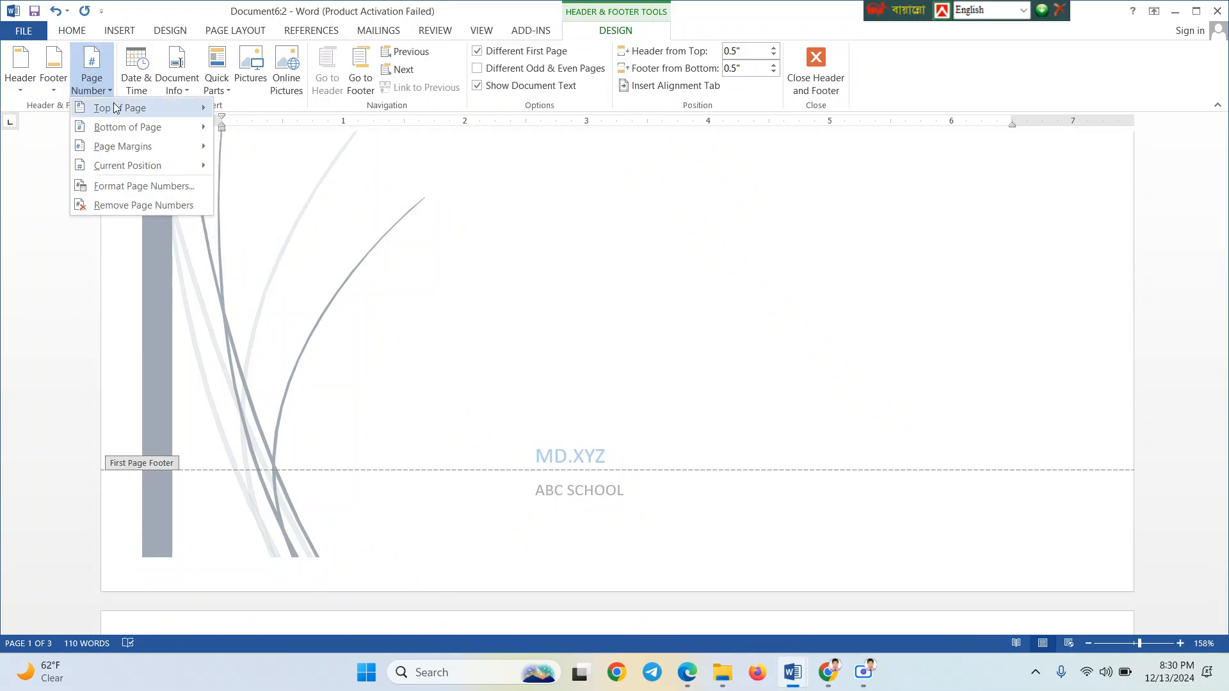
mouse_move(170, 106)
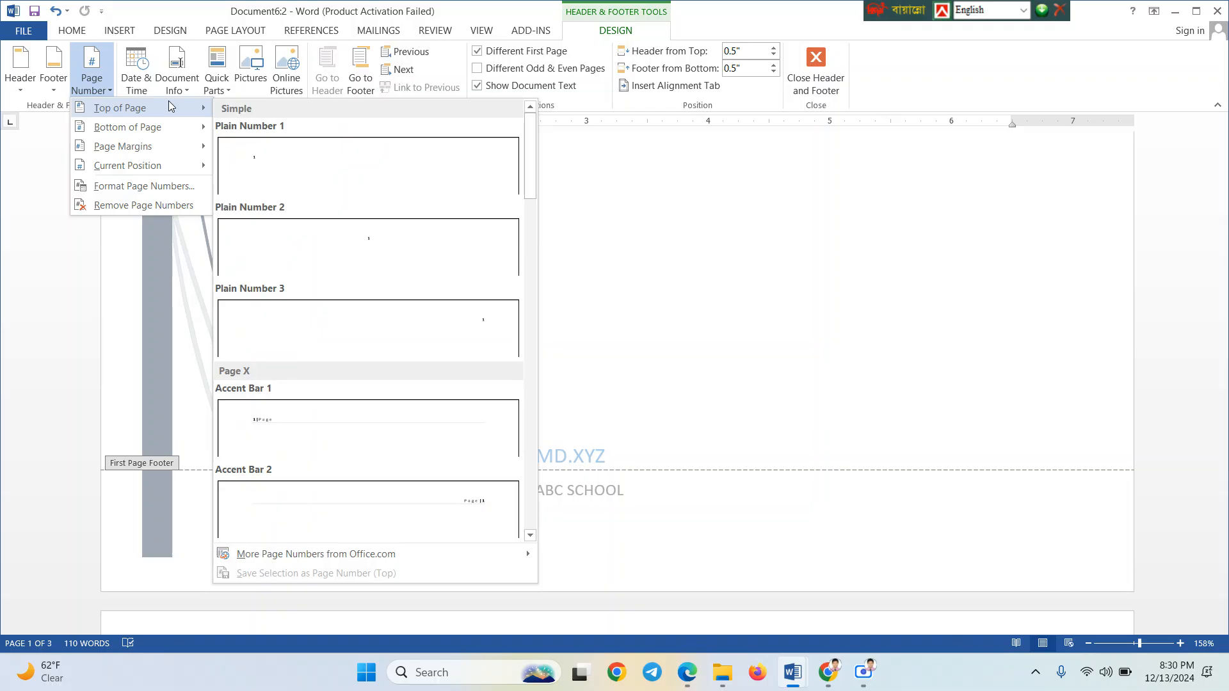
click(106, 90)
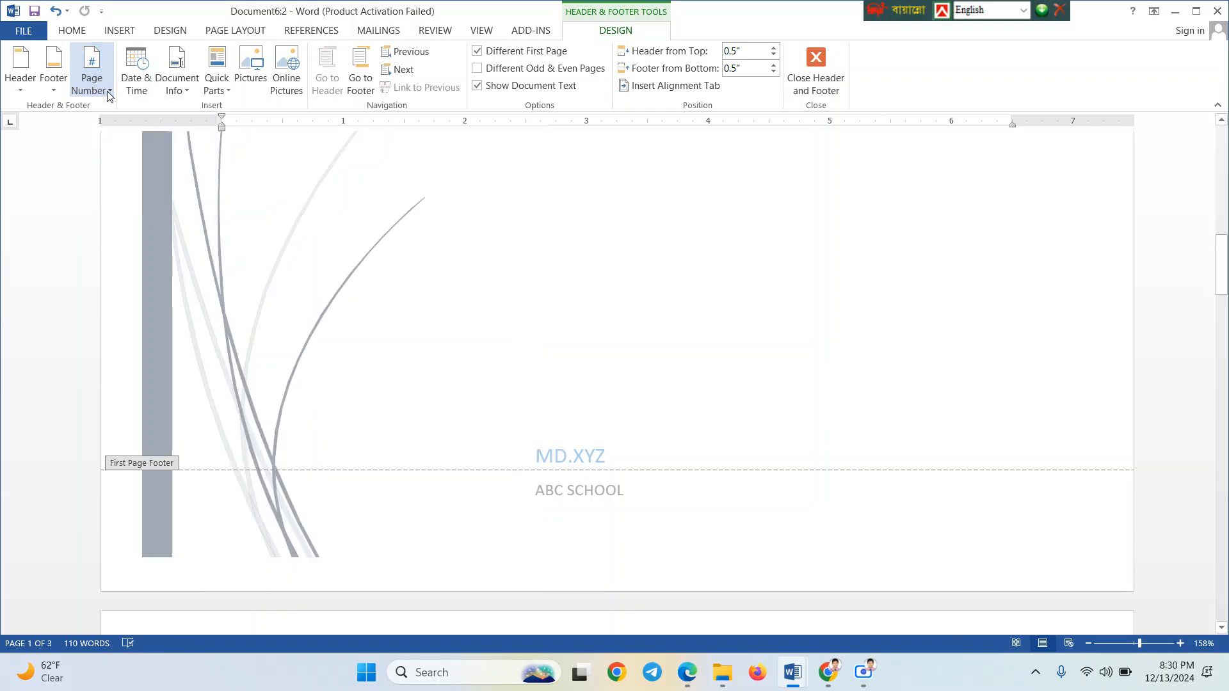
Look over the built-in header designs and choose to edit the current header
click(16, 92)
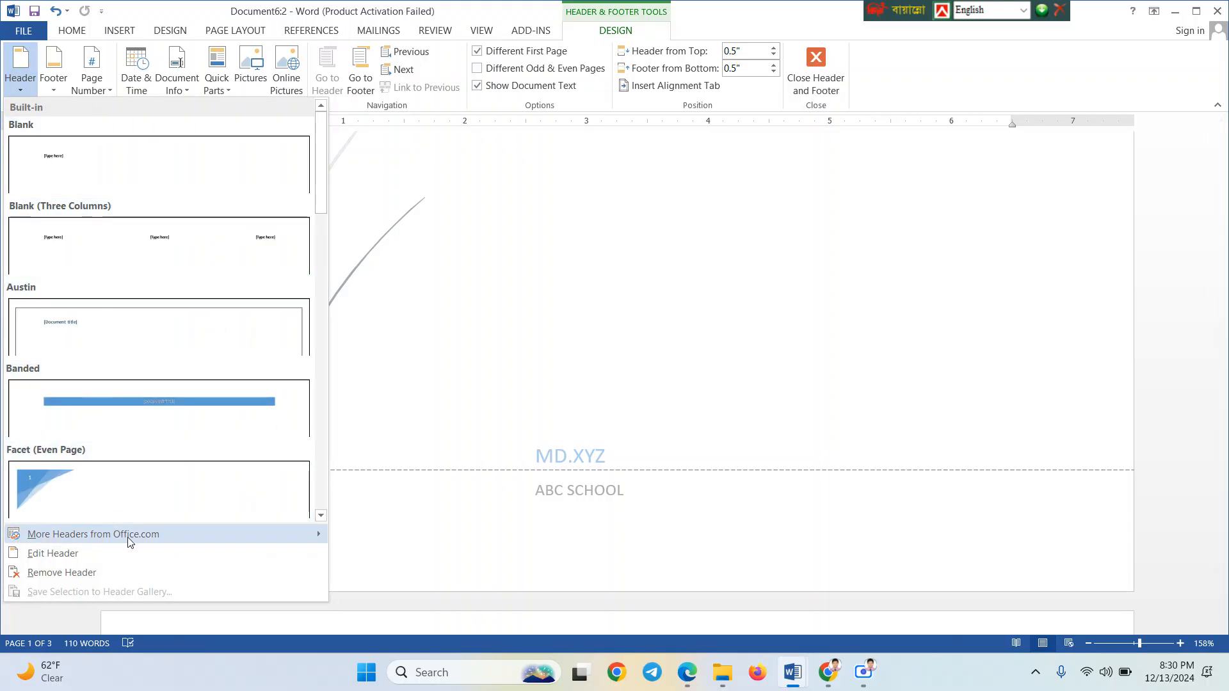
mouse_move(142, 541)
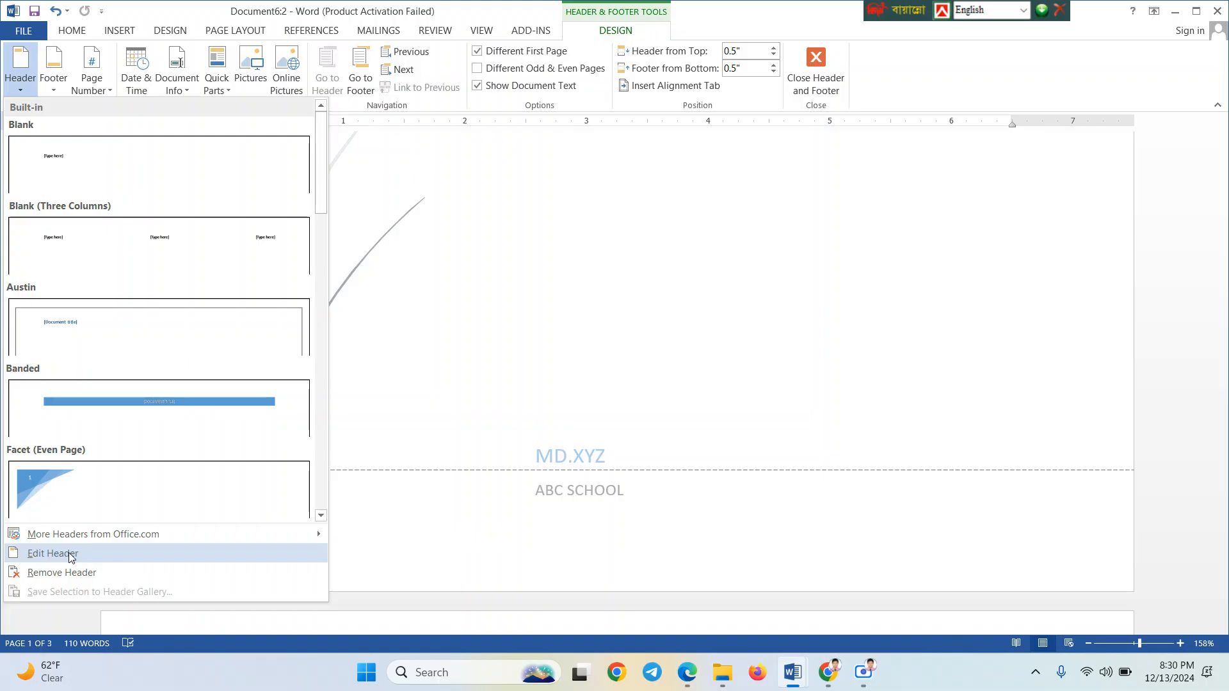
click(71, 554)
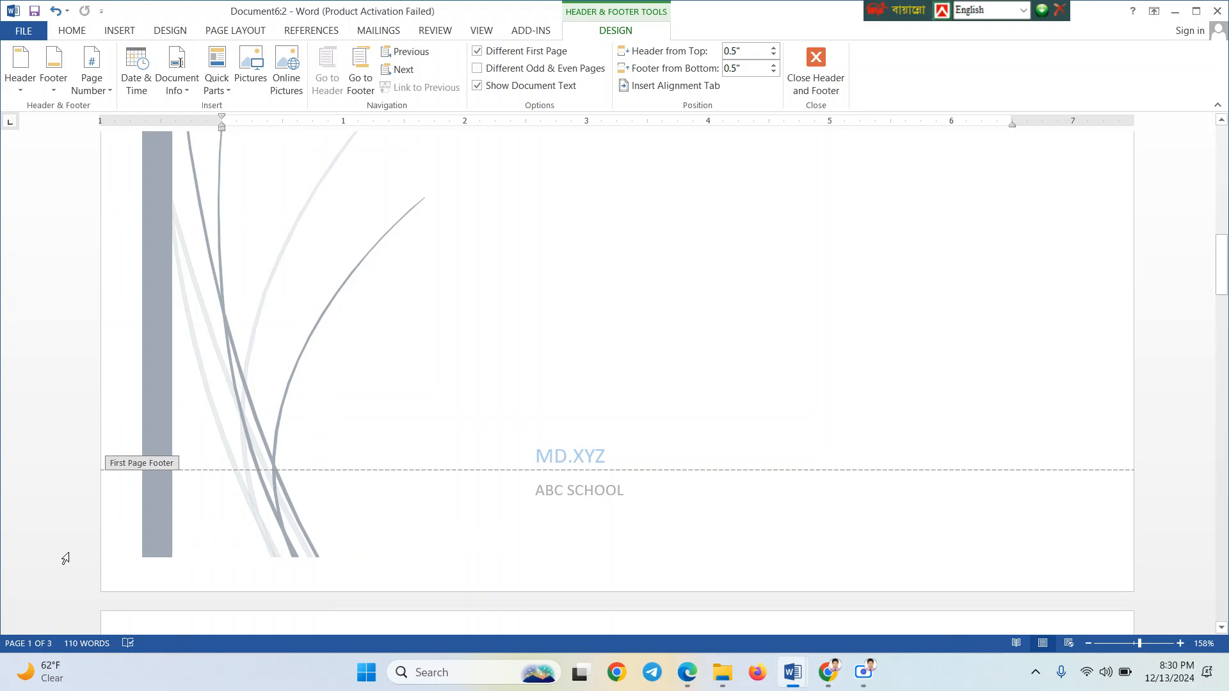
Place the insertion point in the cover page's First Page Footer area, below the school name
scroll(420, 401, down, 3)
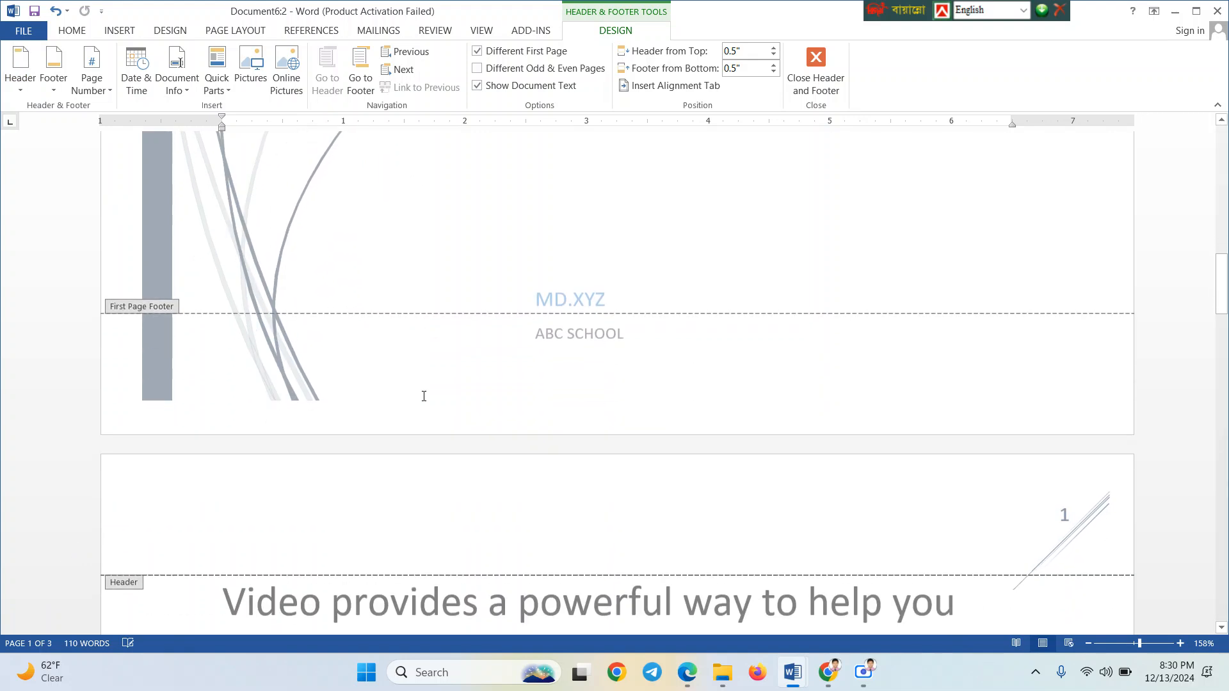
right_click(344, 377)
click(273, 356)
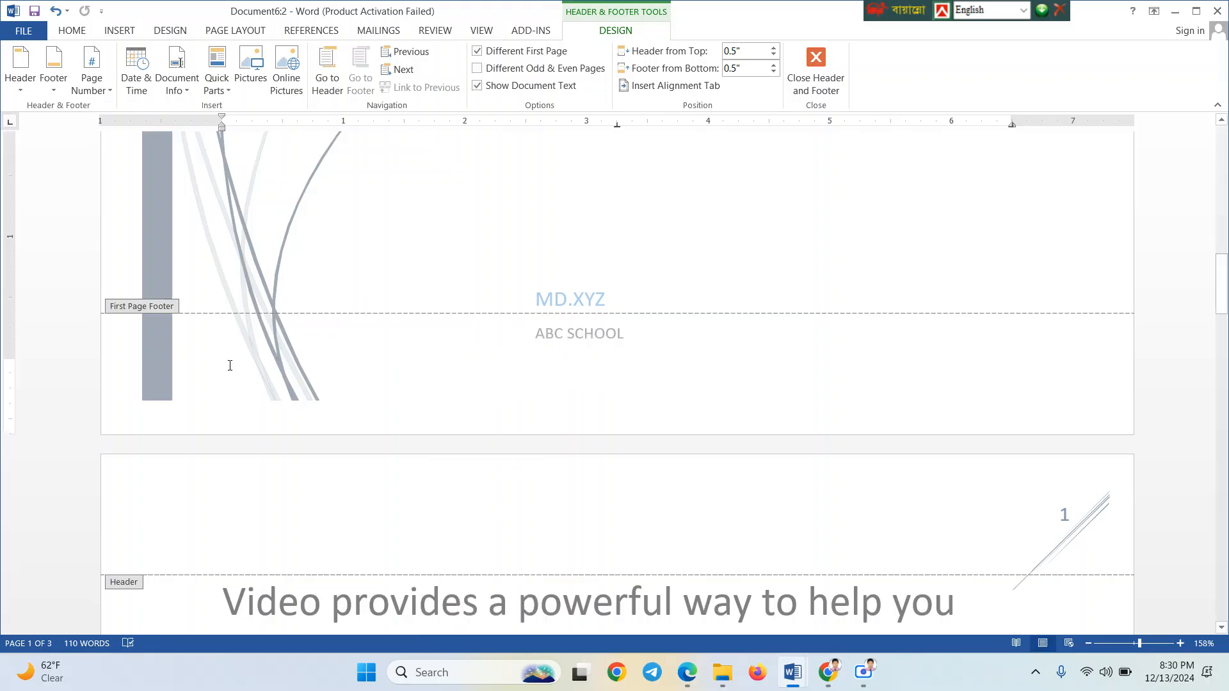
scroll(229, 365, down, 2)
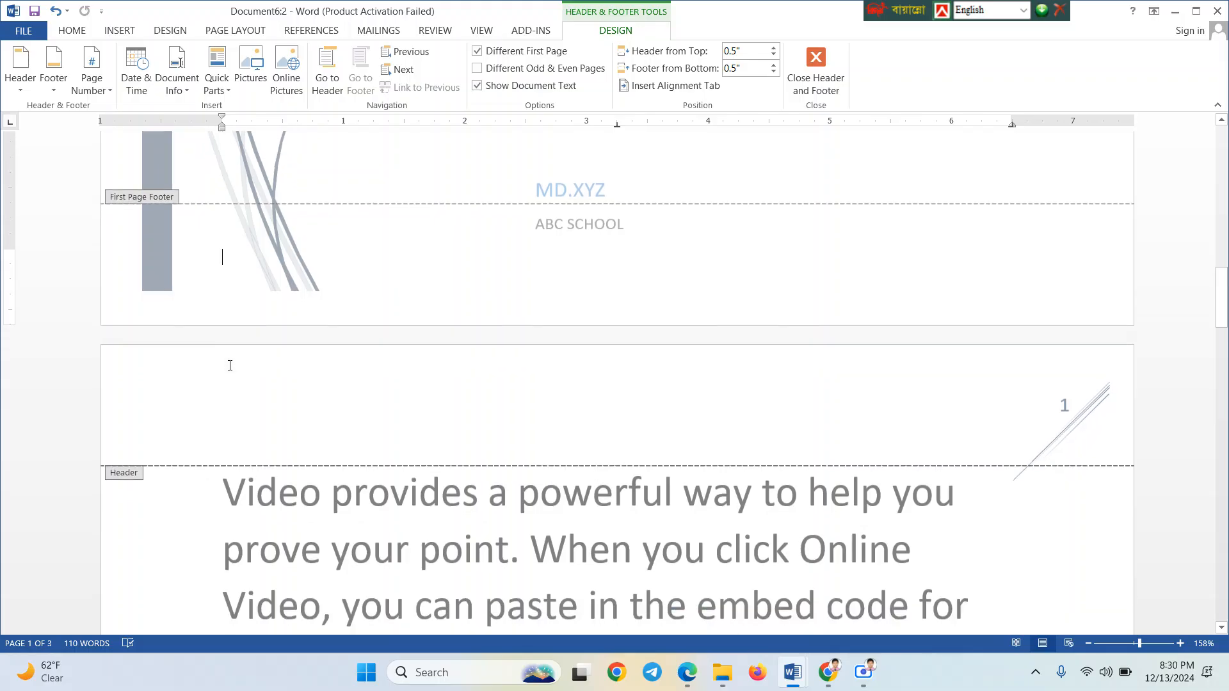
scroll(229, 365, up, 1)
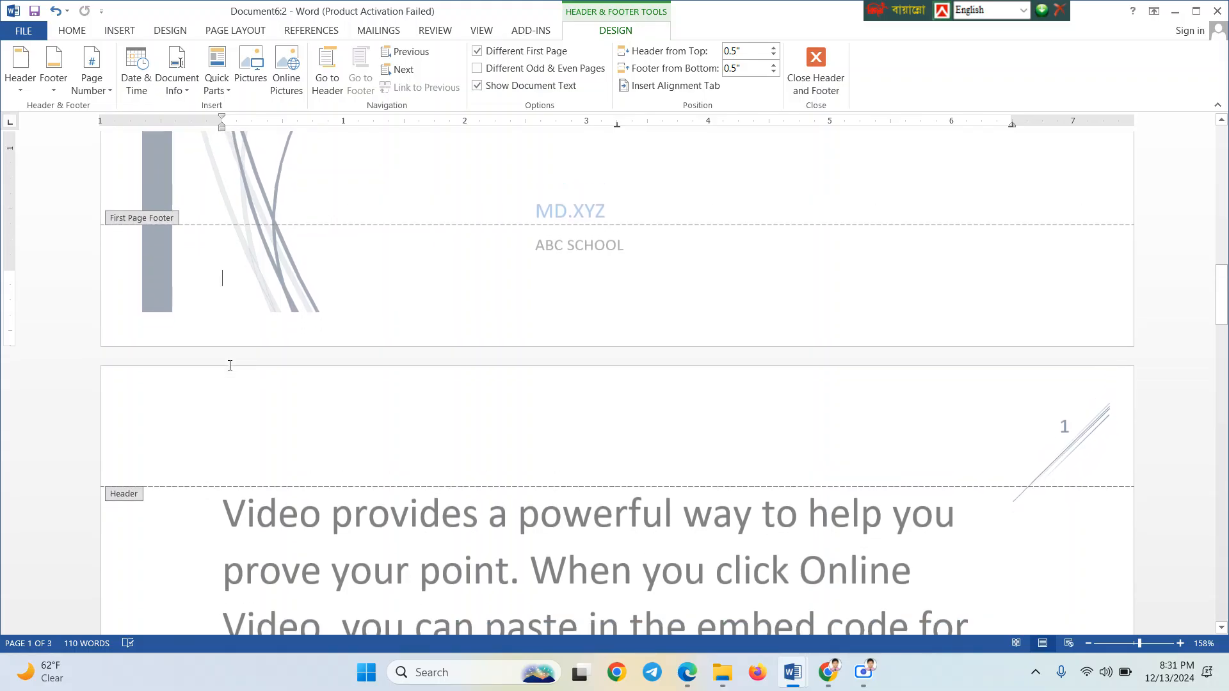
Undo the page number inserted in the header and return to the document body at the cover page
key(ctrl+z)
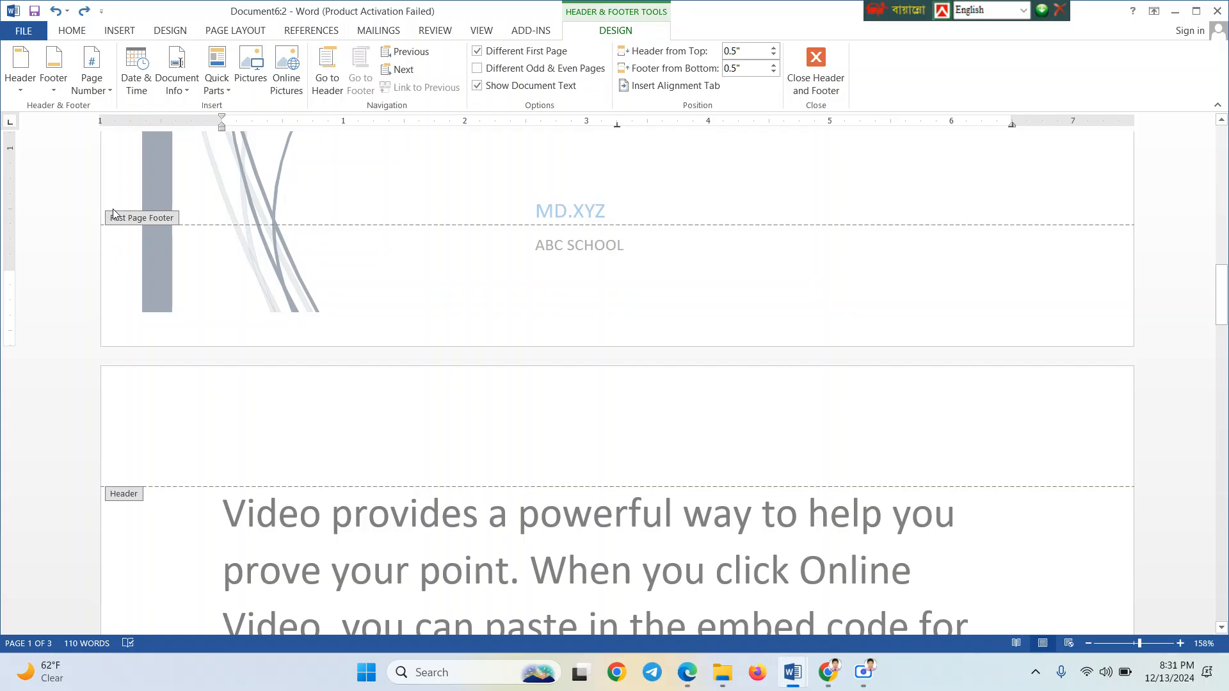
double_click(136, 225)
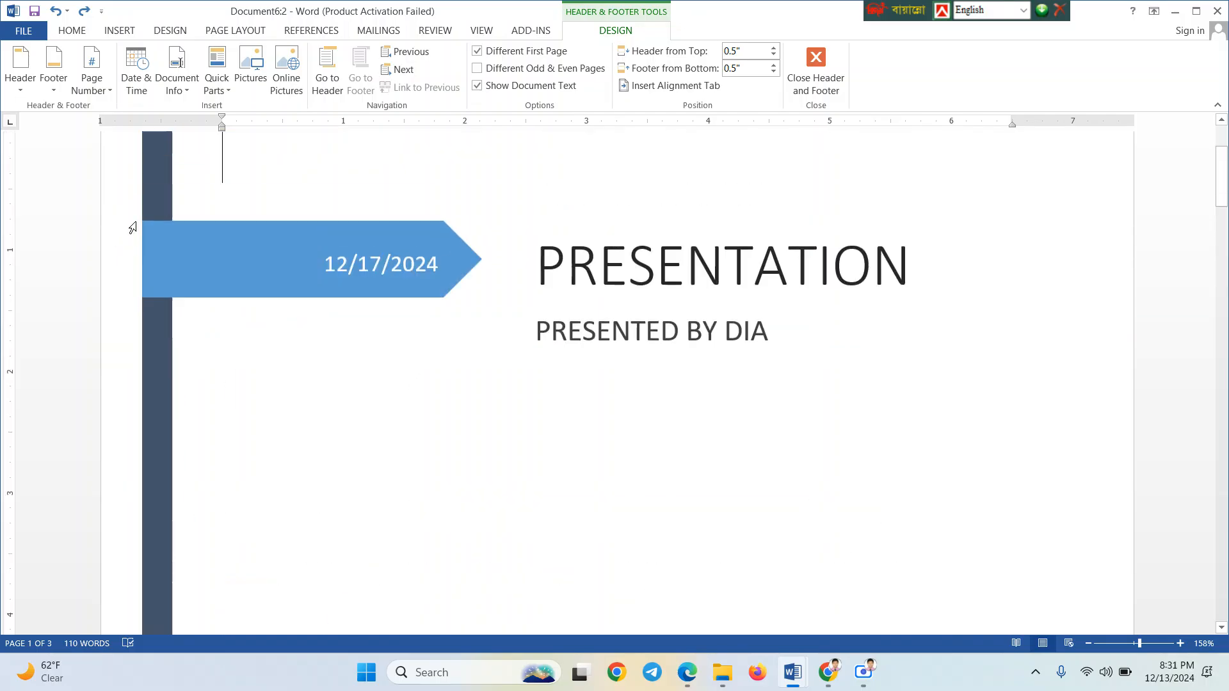
scroll(502, 432, down, 5)
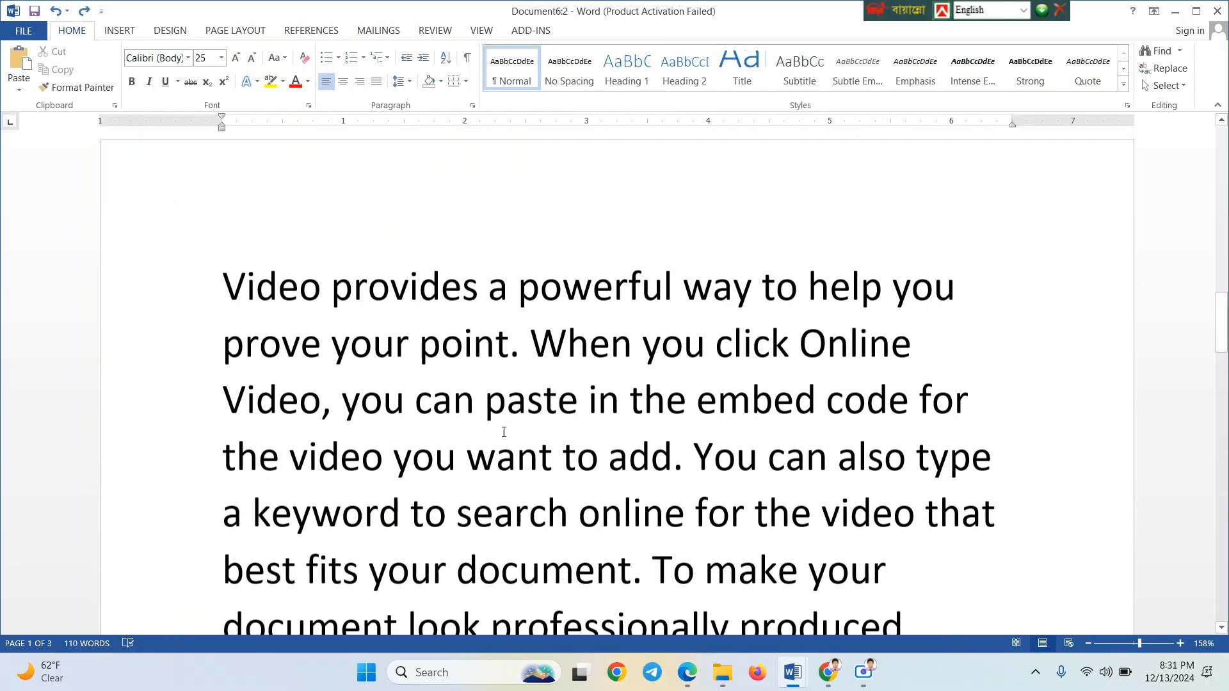
scroll(503, 432, up, 12)
scroll(502, 432, up, 1)
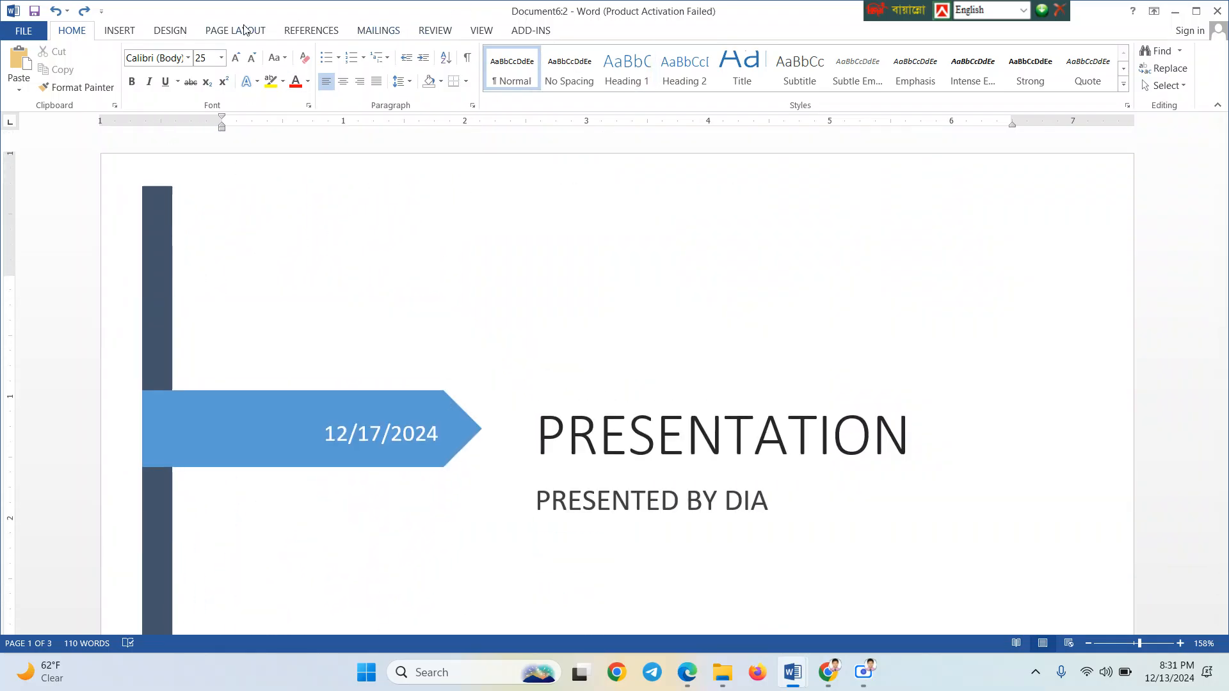
click(120, 30)
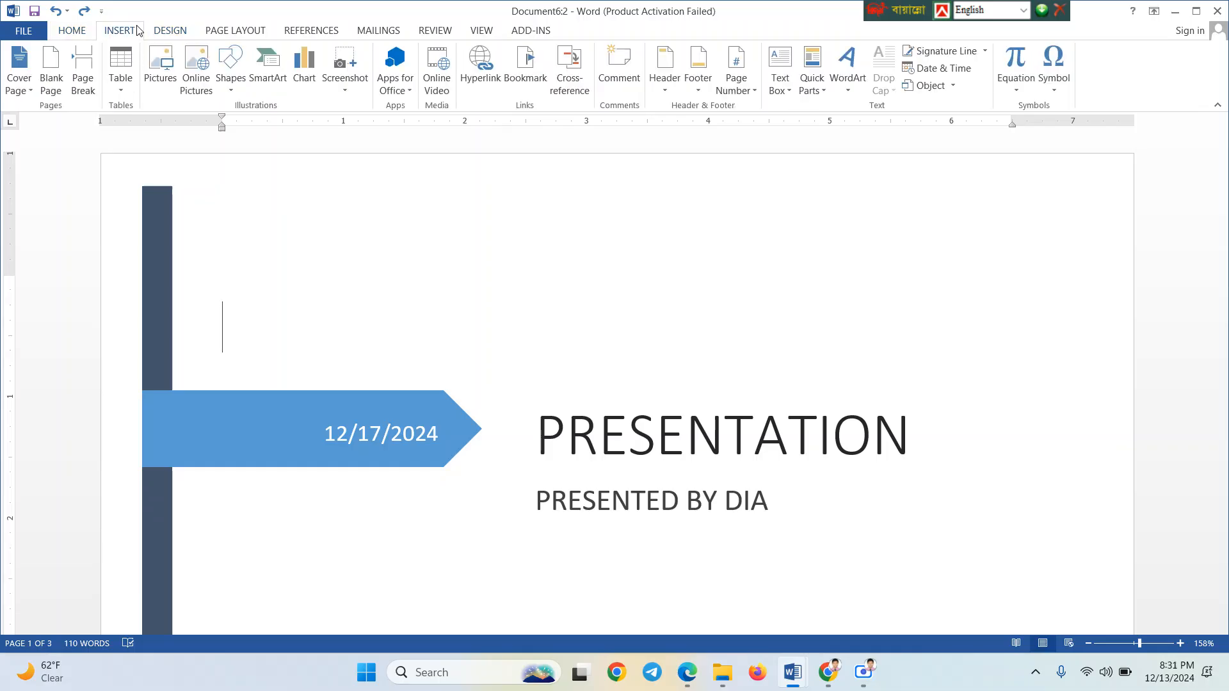
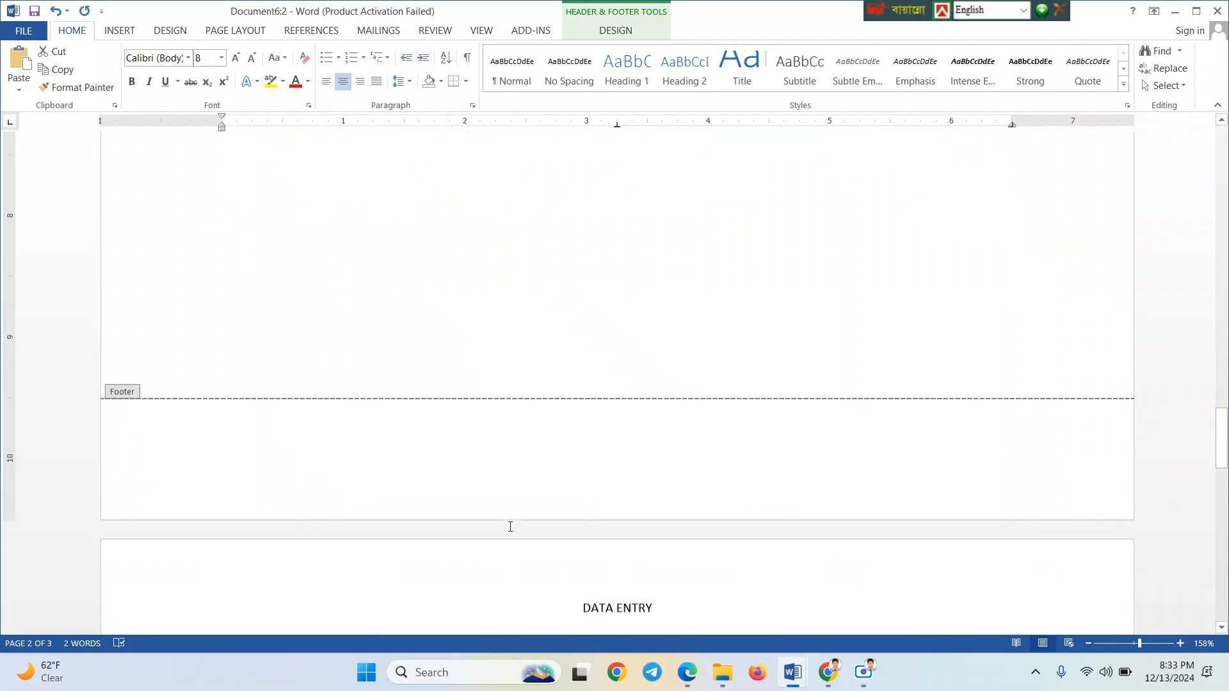
Examine the header and footer areas on all three pages, comparing the cover page's header with the DATA ENTRY headers
scroll(463, 445, down, 10)
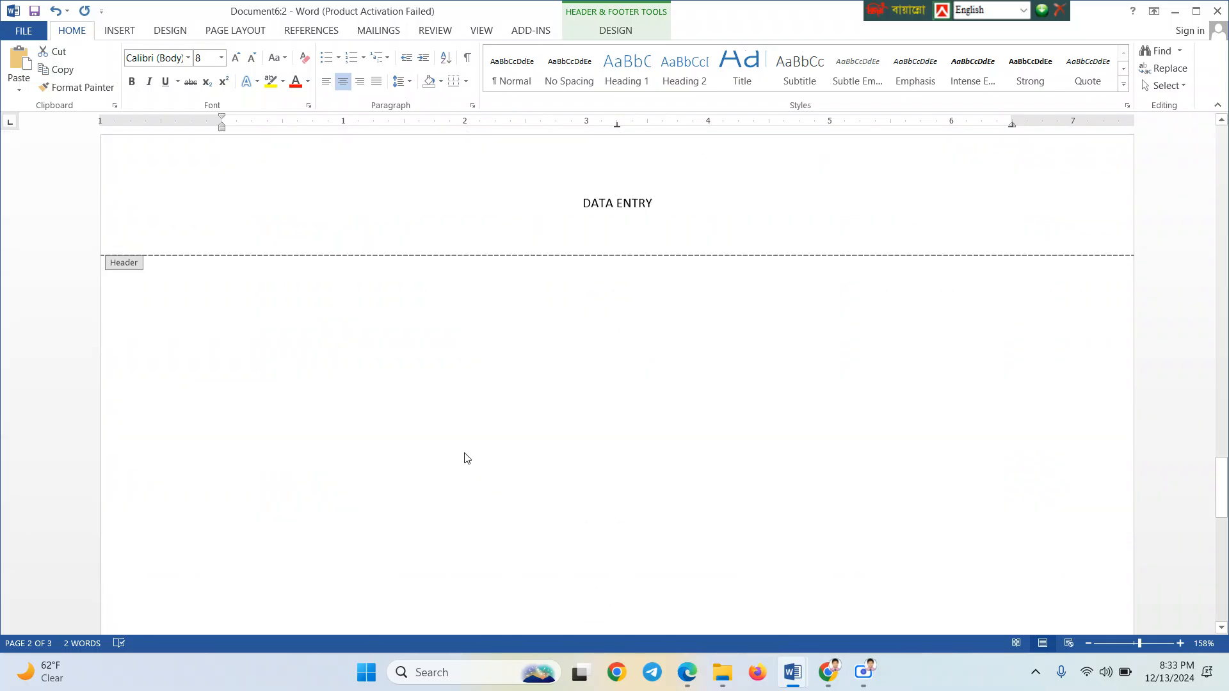
scroll(466, 458, down, 5)
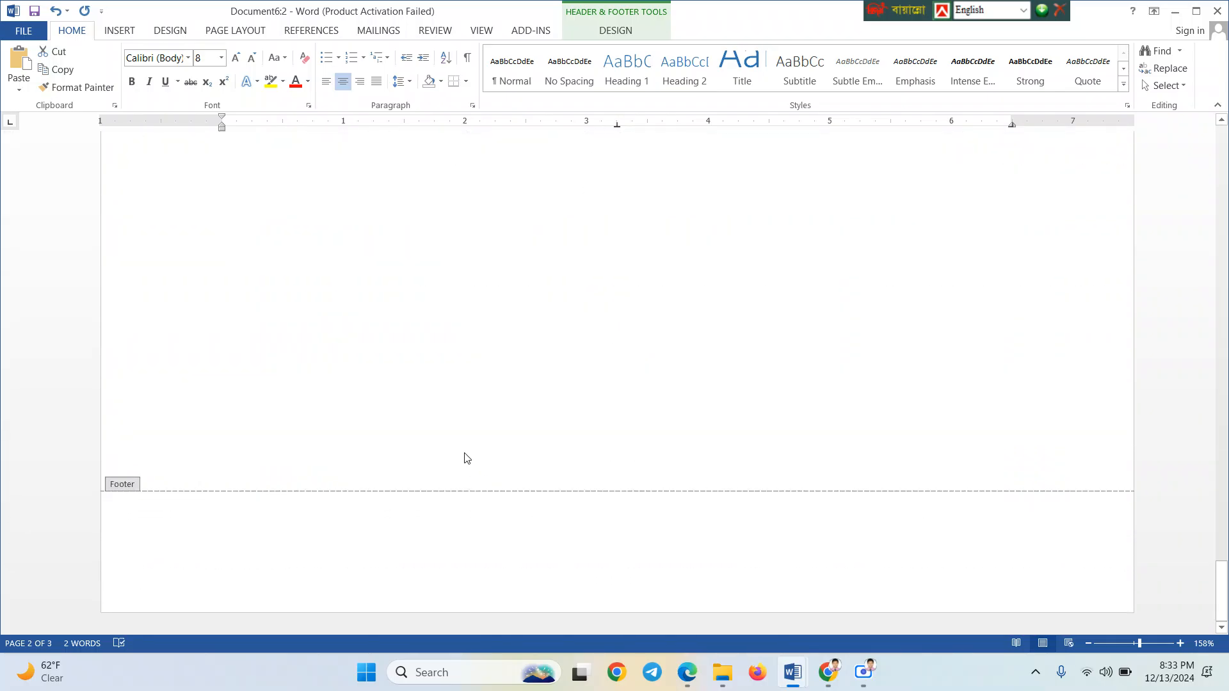
scroll(466, 458, up, 20)
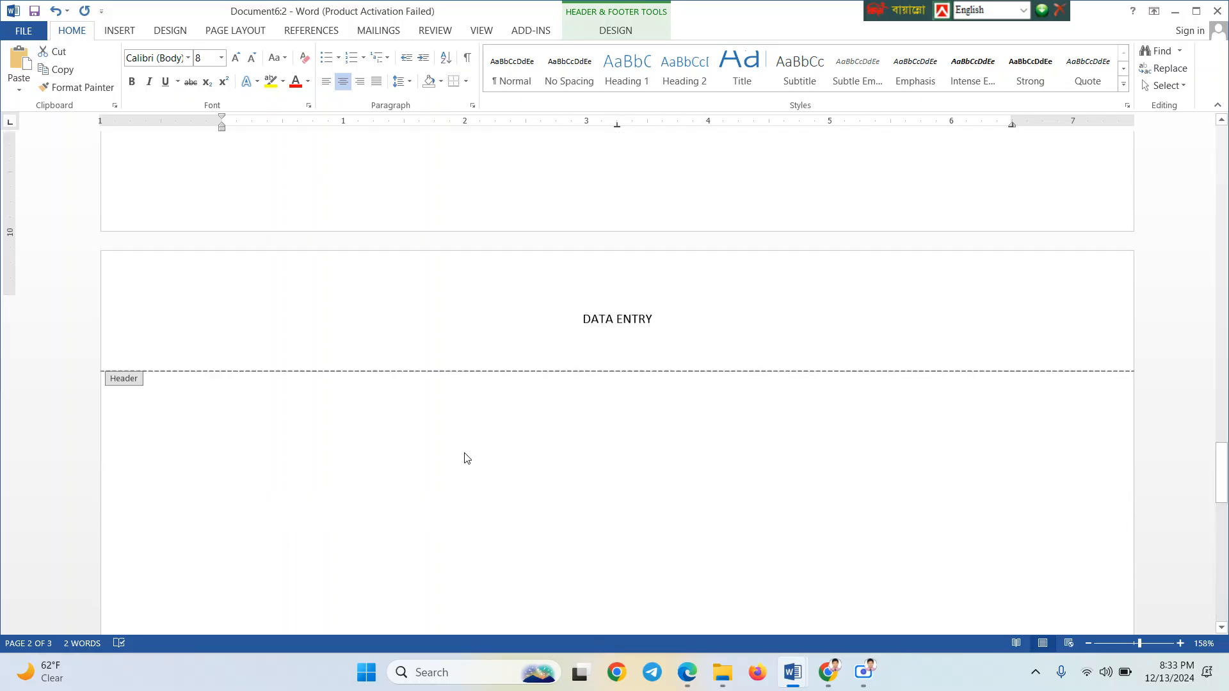
scroll(465, 458, up, 2)
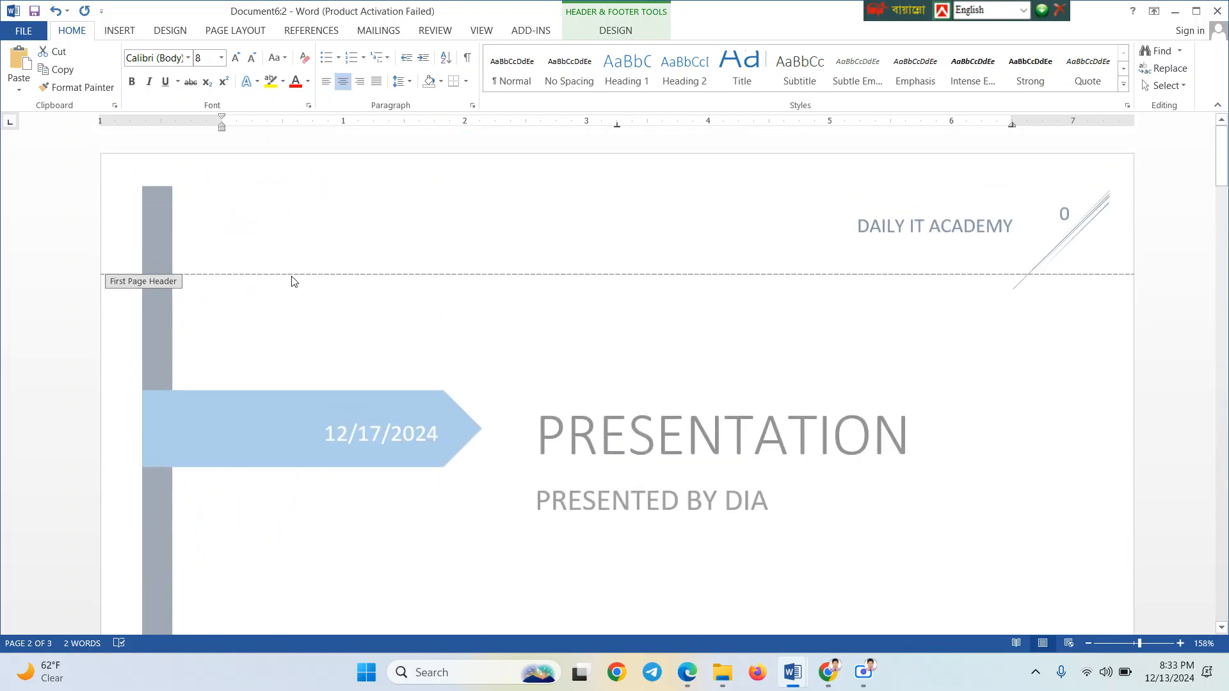
scroll(664, 383, down, 20)
scroll(662, 382, down, 15)
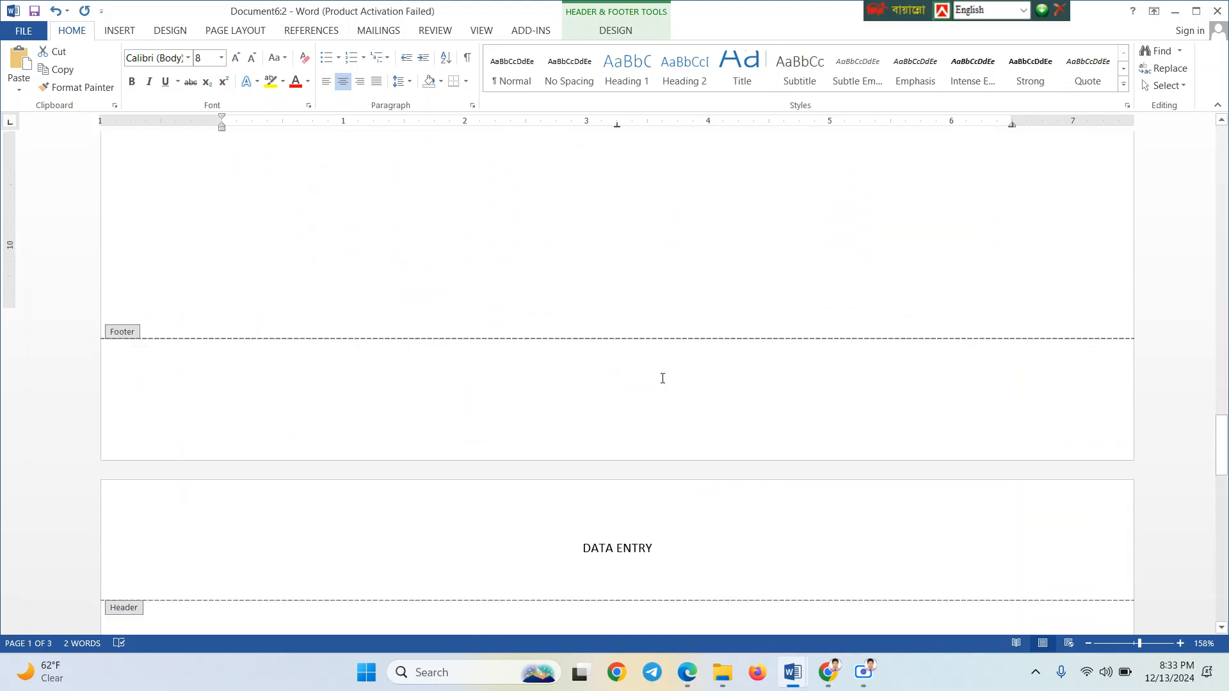
scroll(640, 379, up, 1)
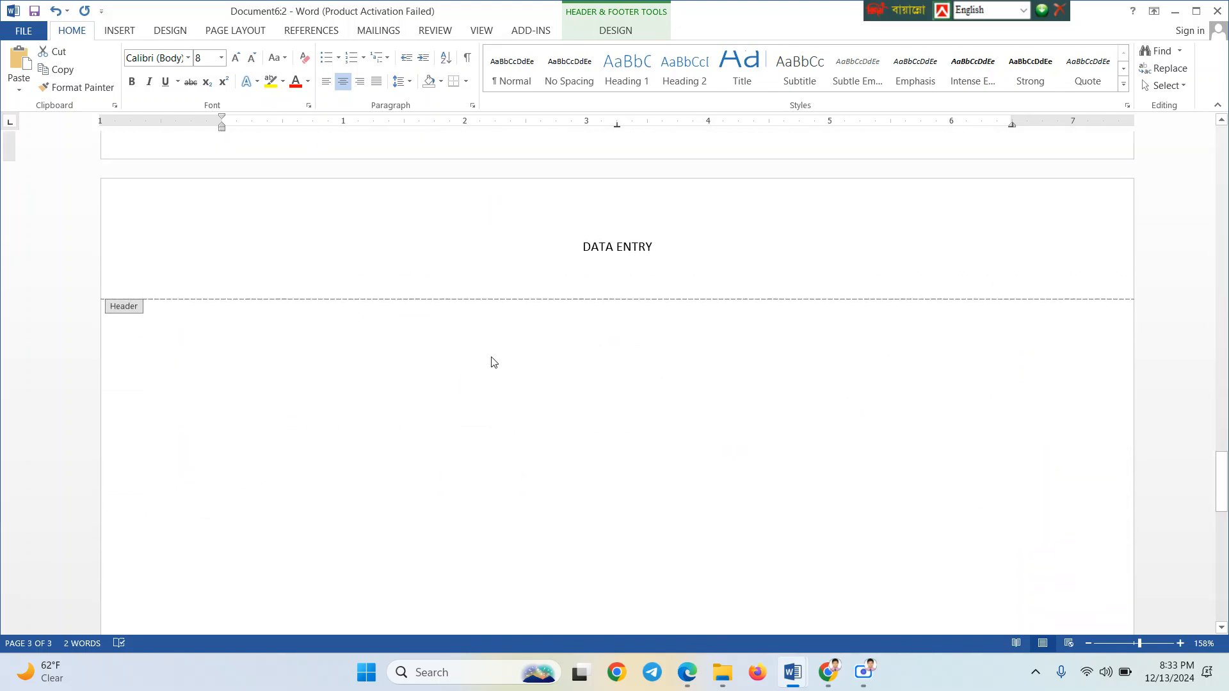
scroll(349, 333, up, 20)
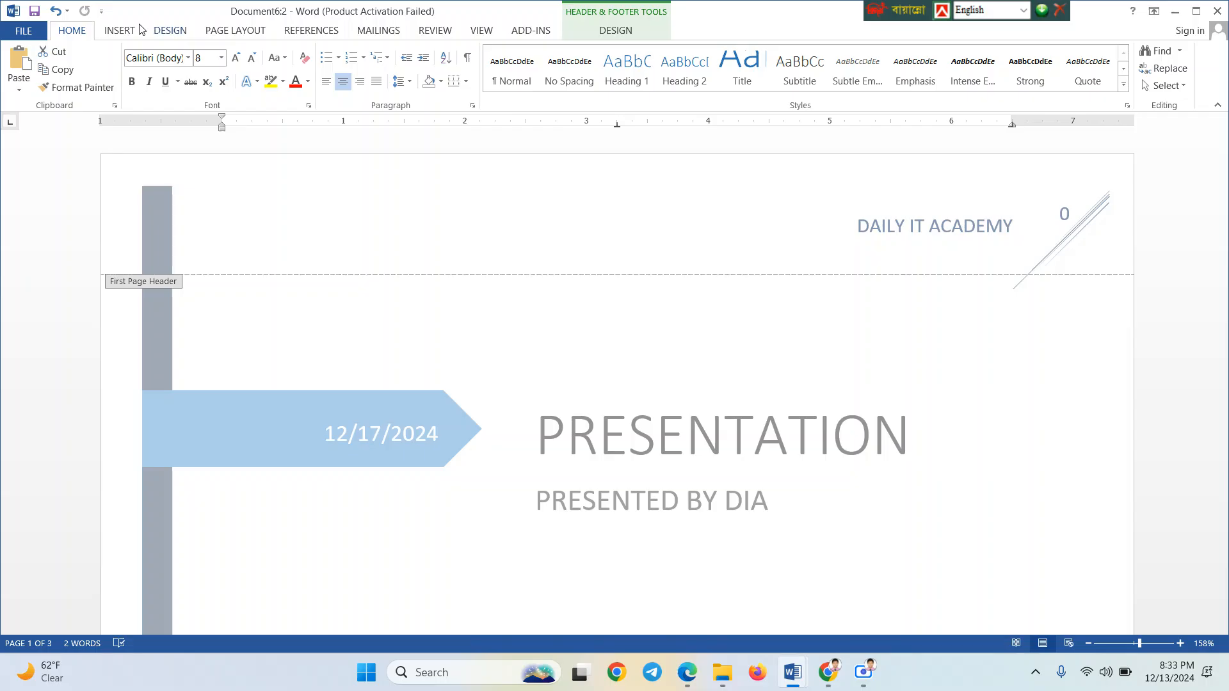
Remove the cover page's DAILY IT ACADEMY header and close header editing
click(119, 32)
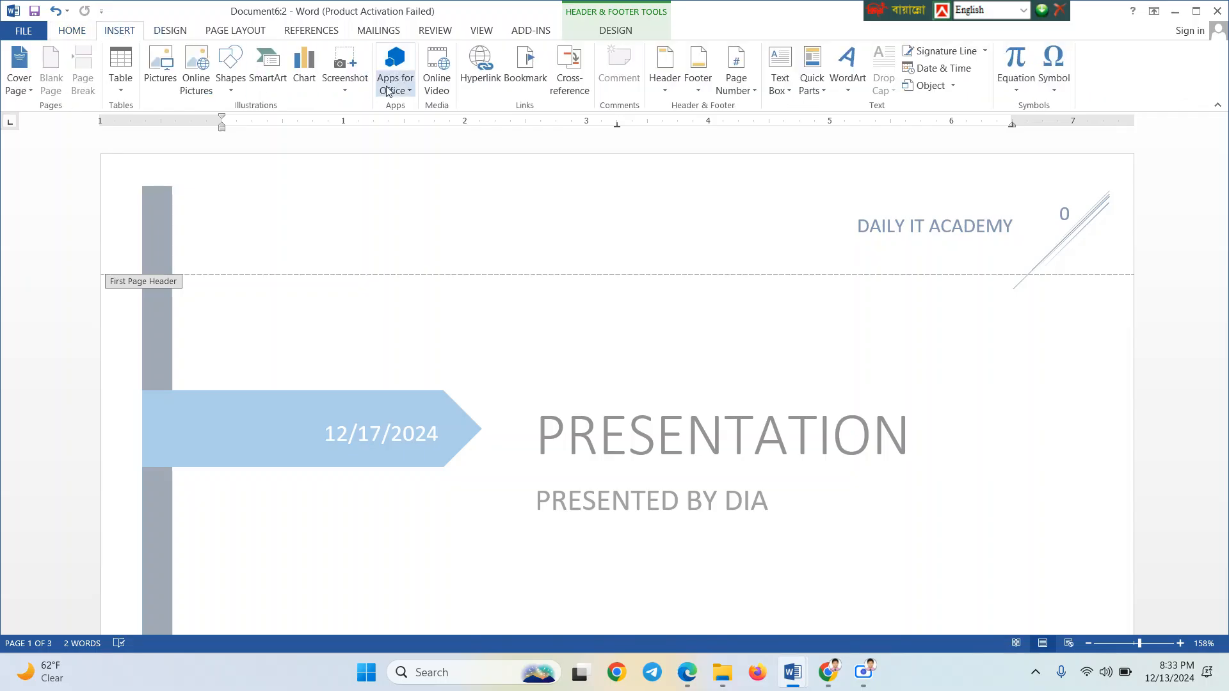
click(330, 225)
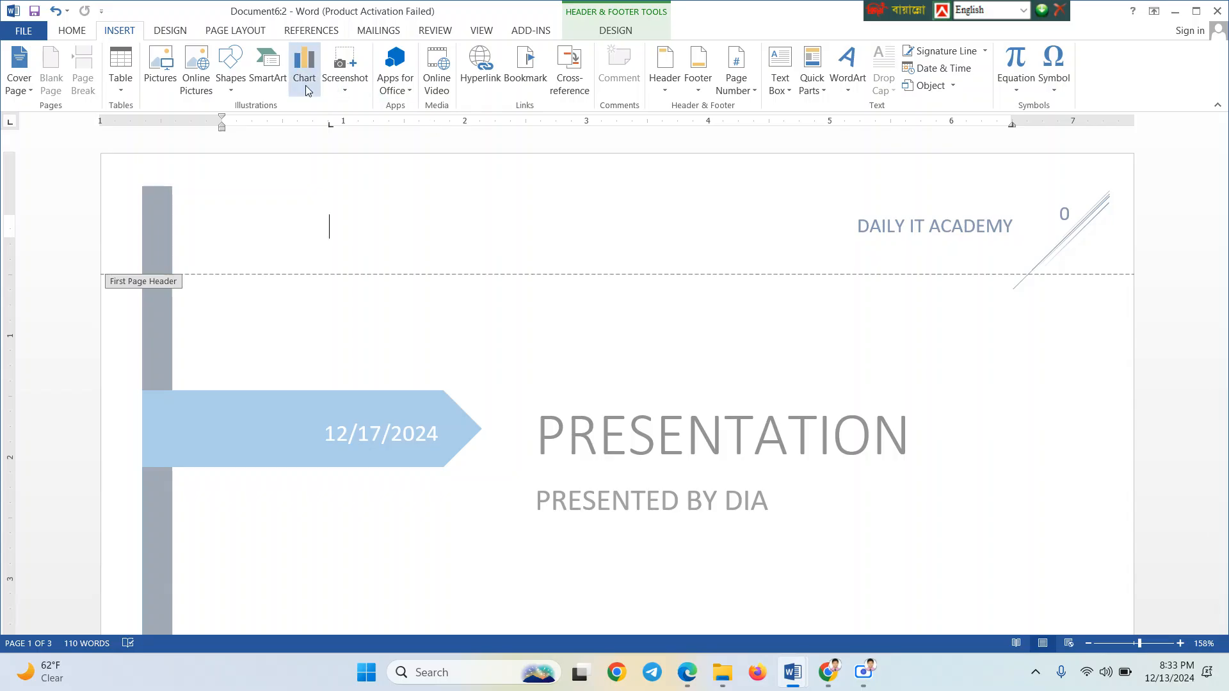
click(663, 93)
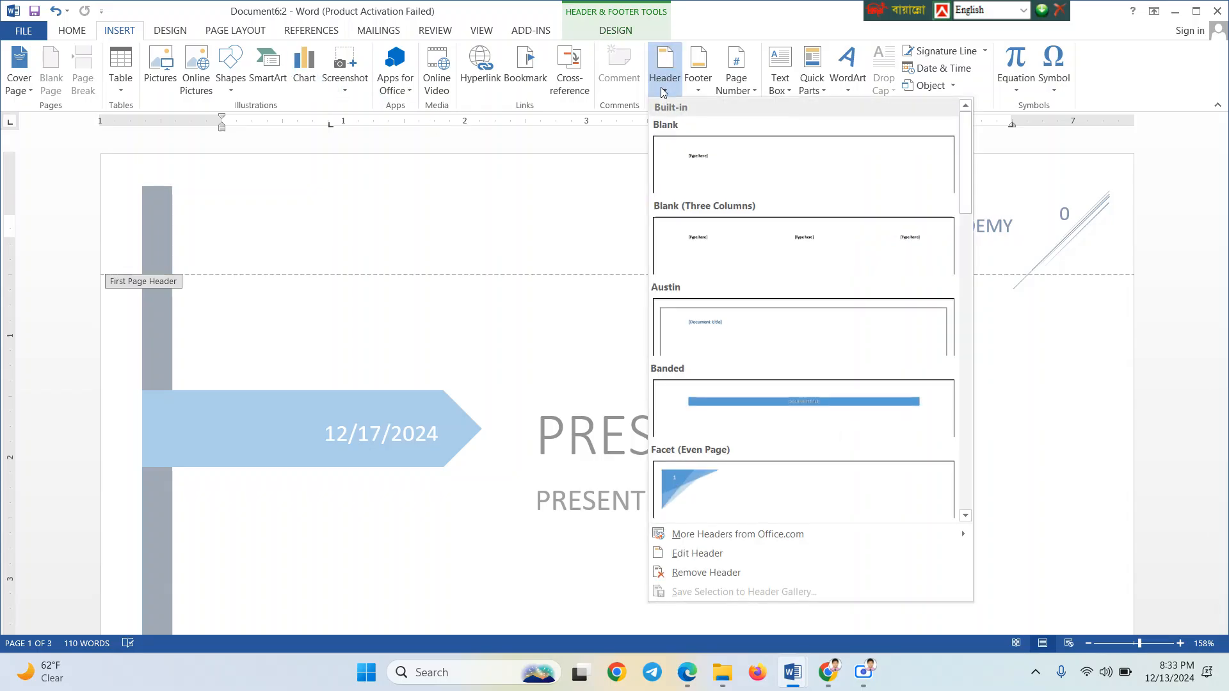
click(675, 573)
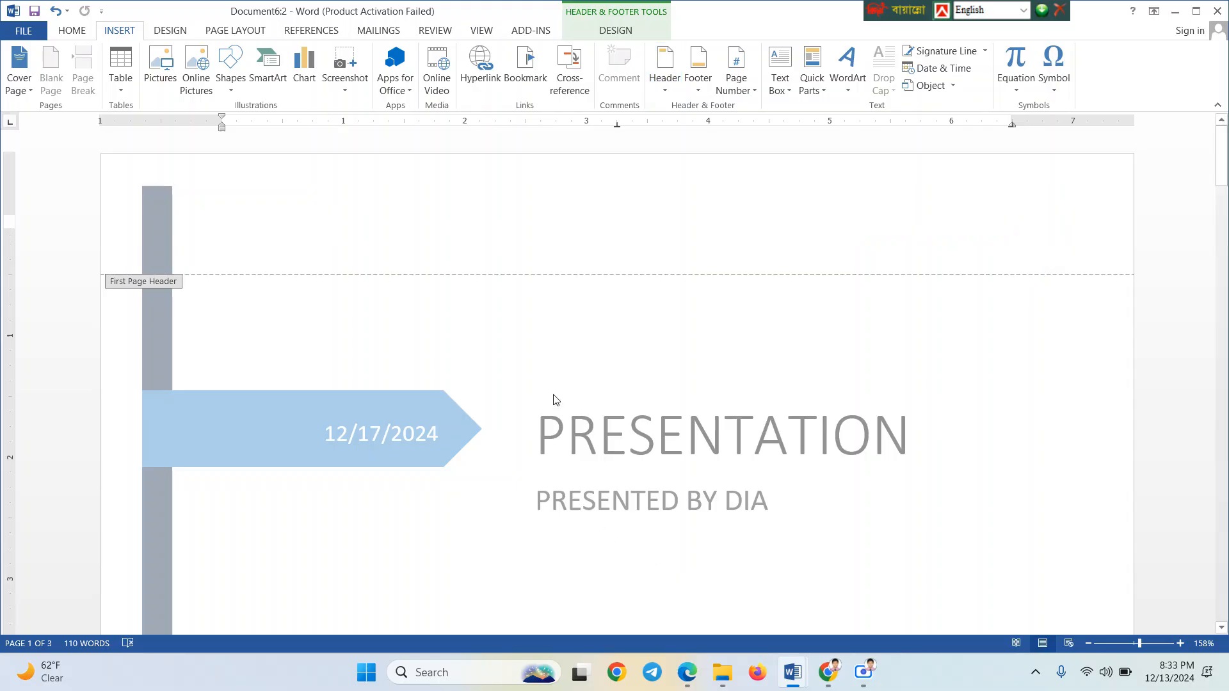
double_click(554, 271)
double_click(174, 278)
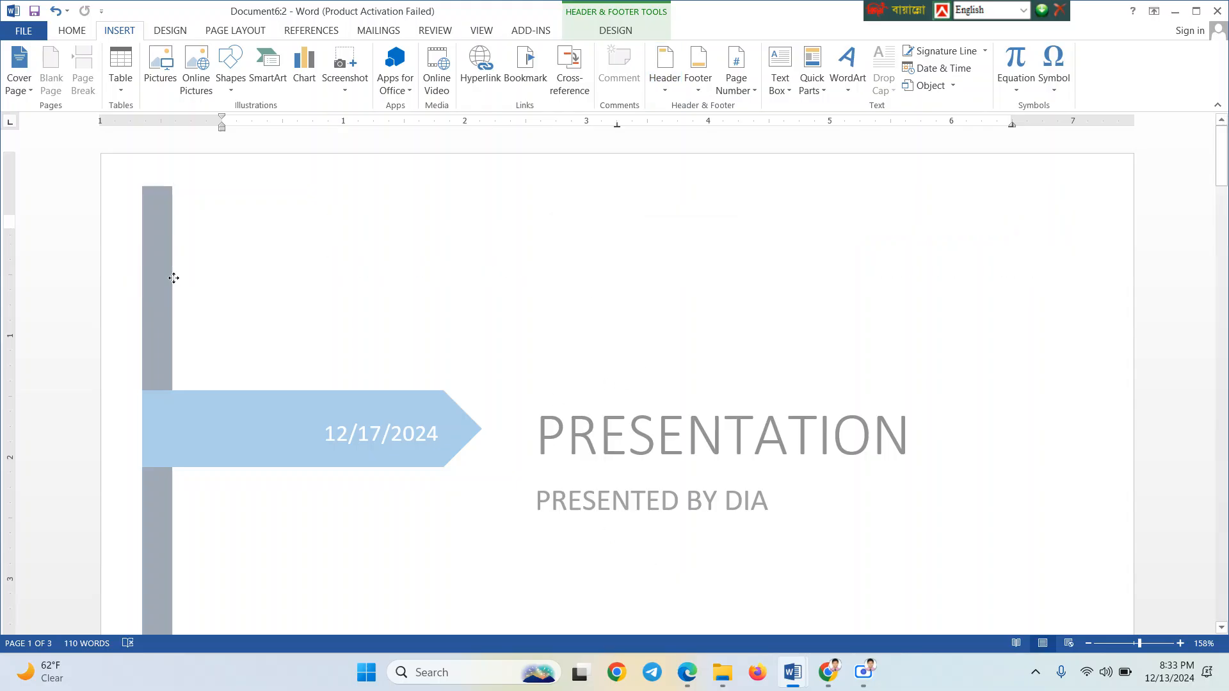
click(649, 278)
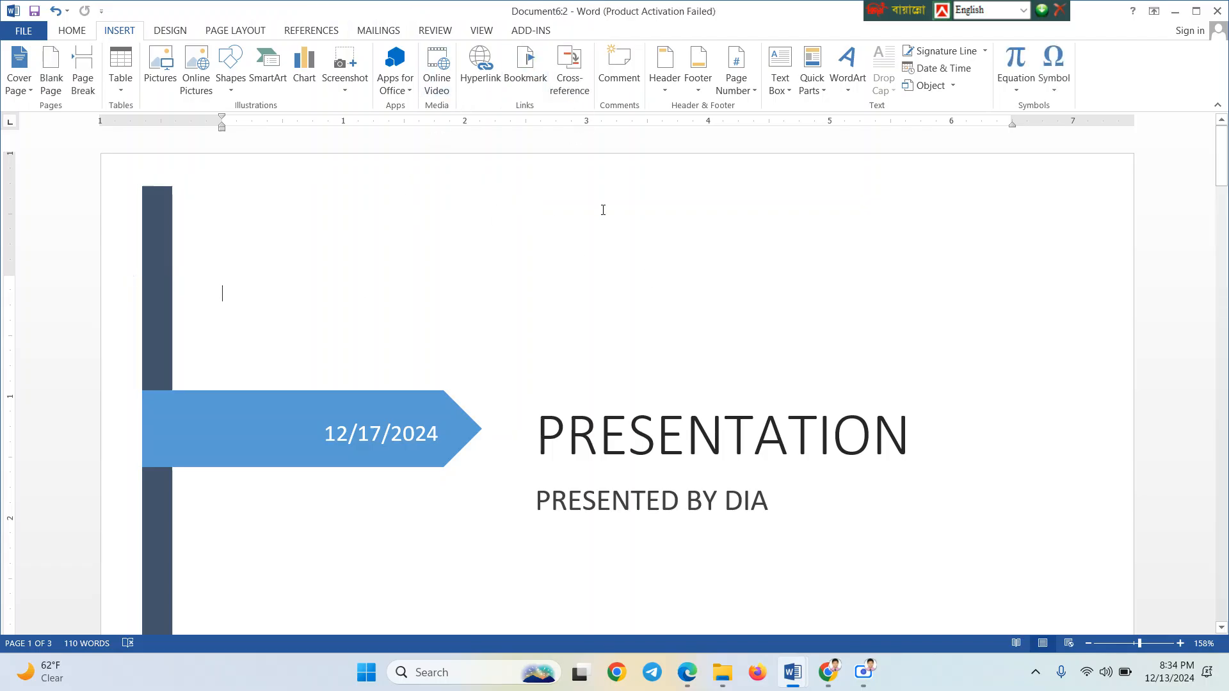
Compare the cover page's header area with the headers on the following pages
scroll(617, 236, down, 10)
scroll(619, 235, down, 15)
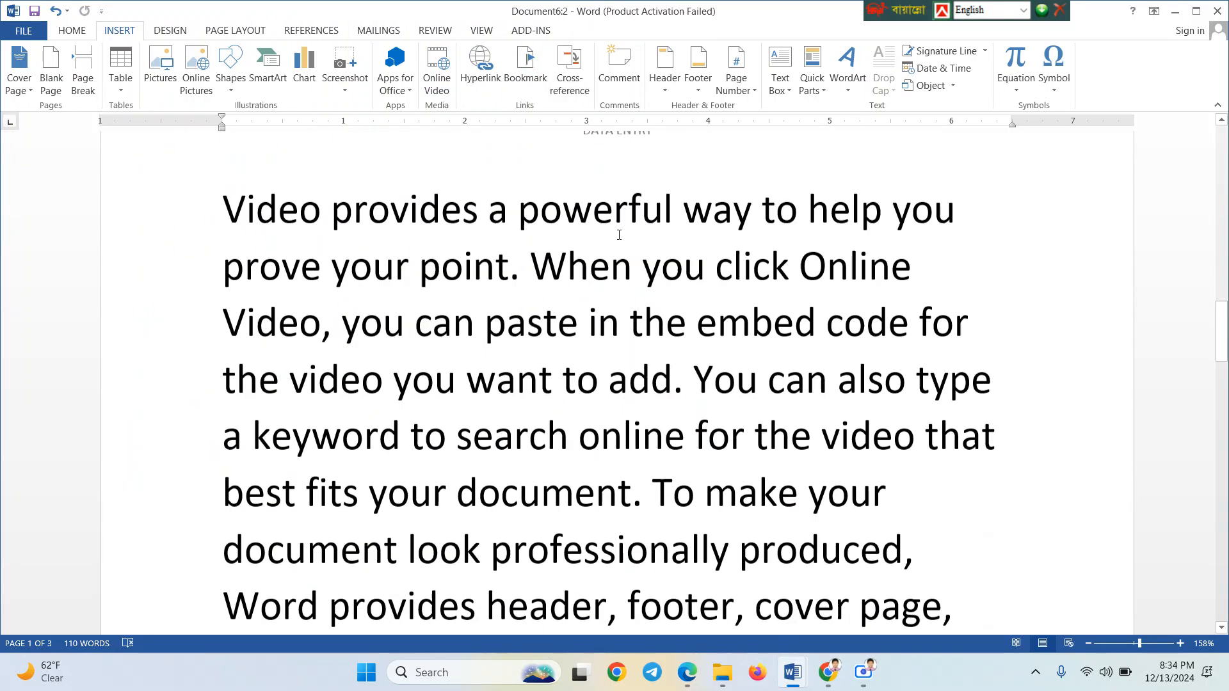
scroll(619, 235, up, 20)
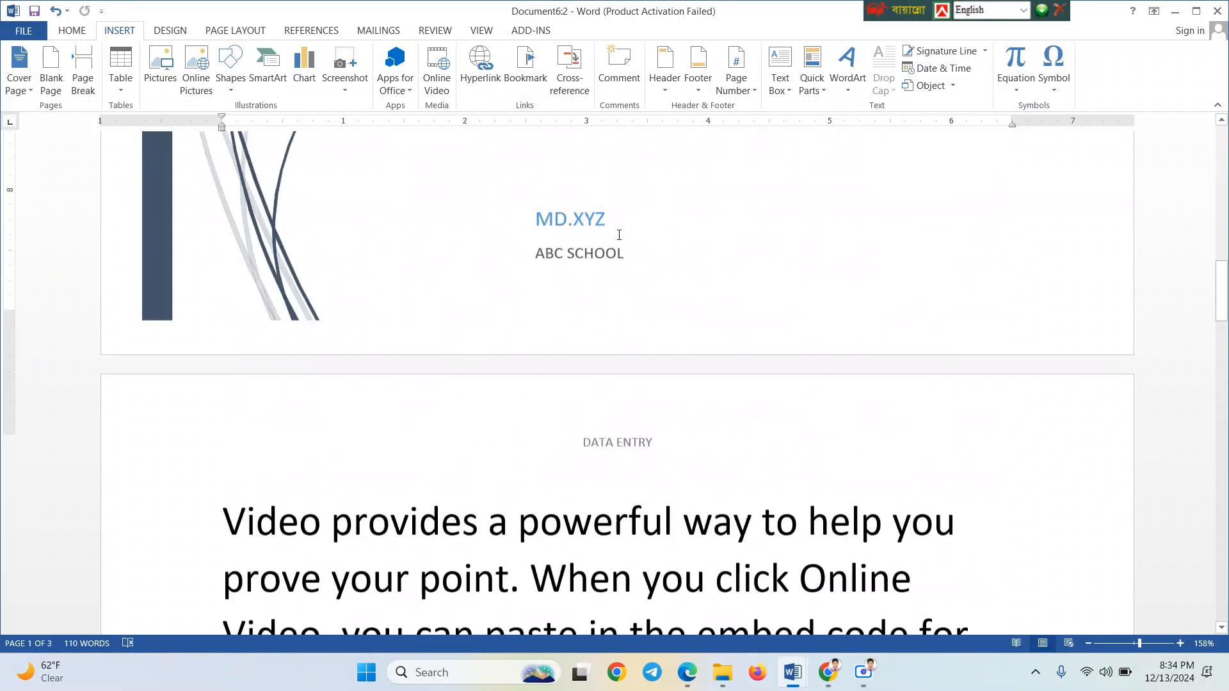
scroll(619, 235, up, 1)
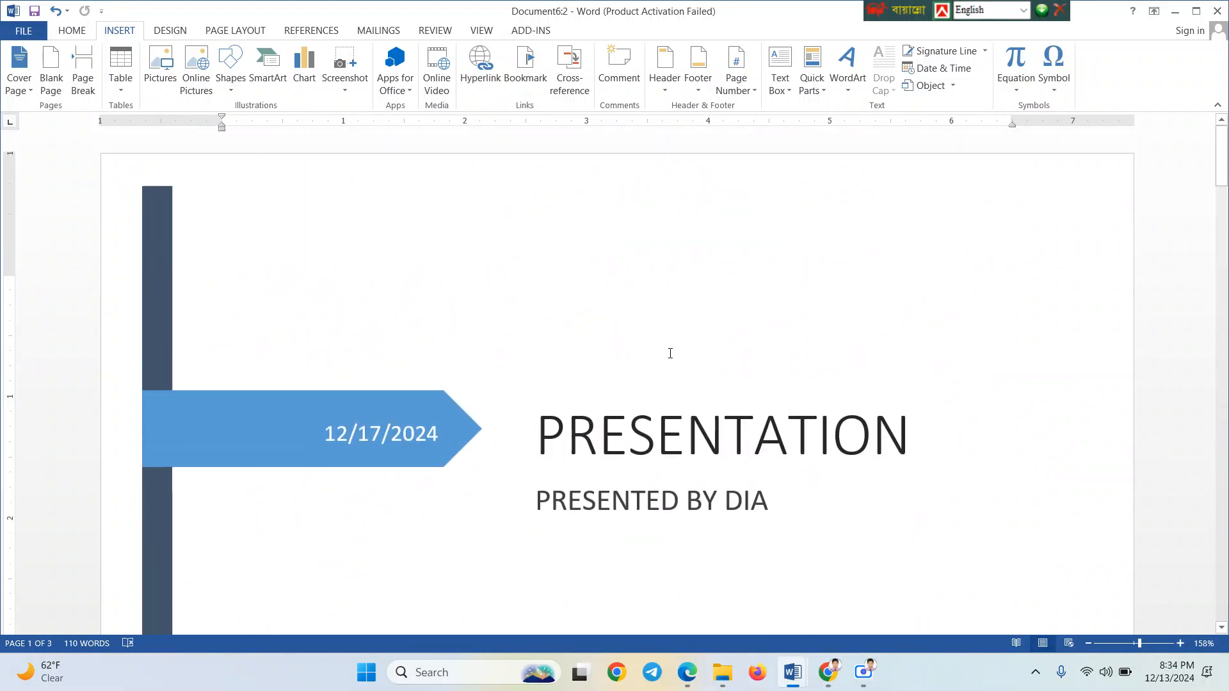
scroll(670, 353, down, 20)
scroll(670, 353, up, 20)
double_click(261, 176)
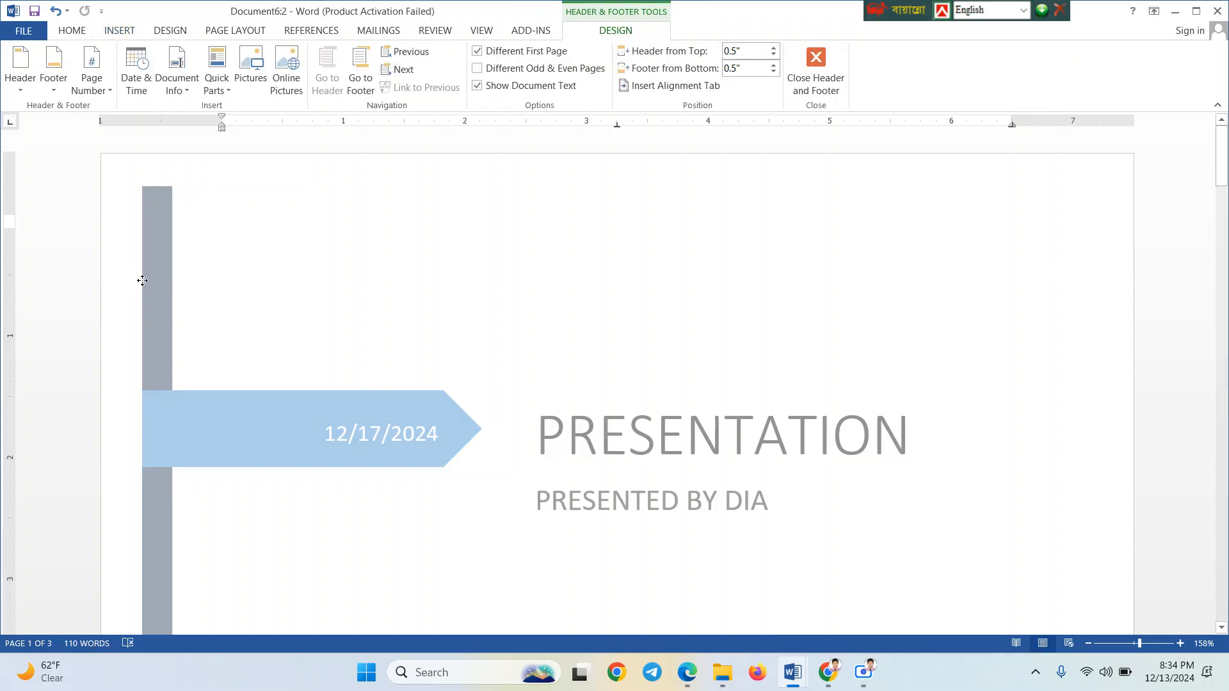
double_click(142, 281)
click(222, 291)
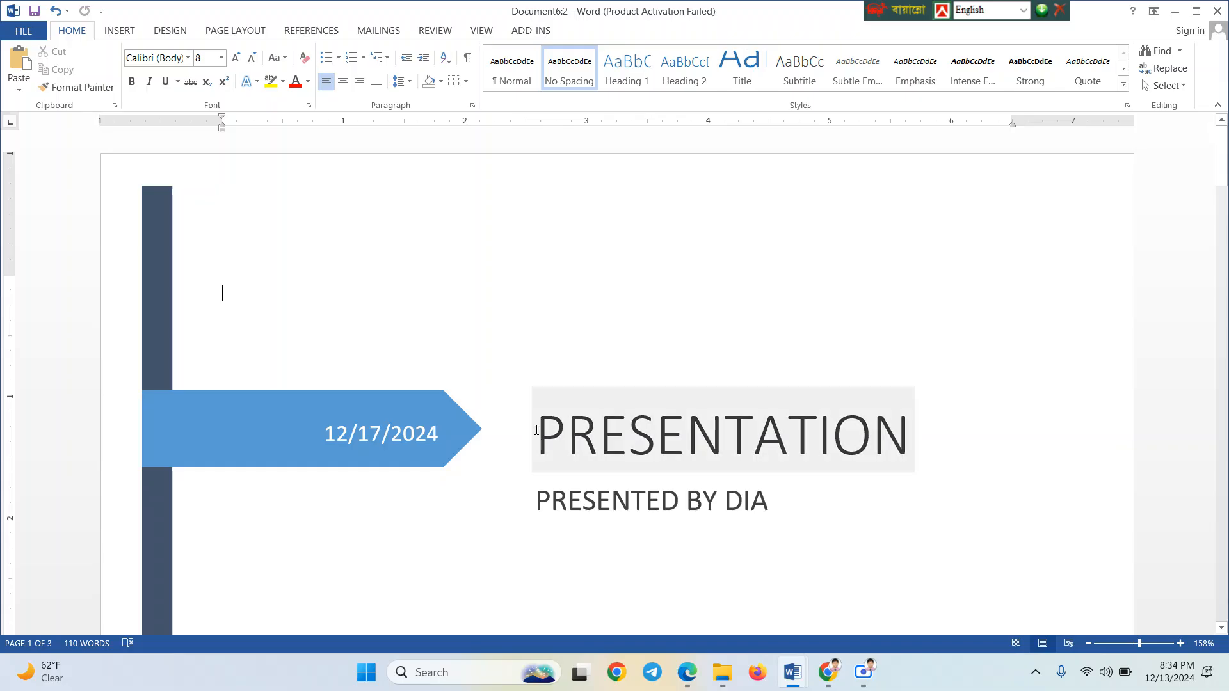
Delete the DATA ENTRY text from the second page's header and return to the document body
scroll(536, 430, down, 15)
scroll(536, 430, up, 5)
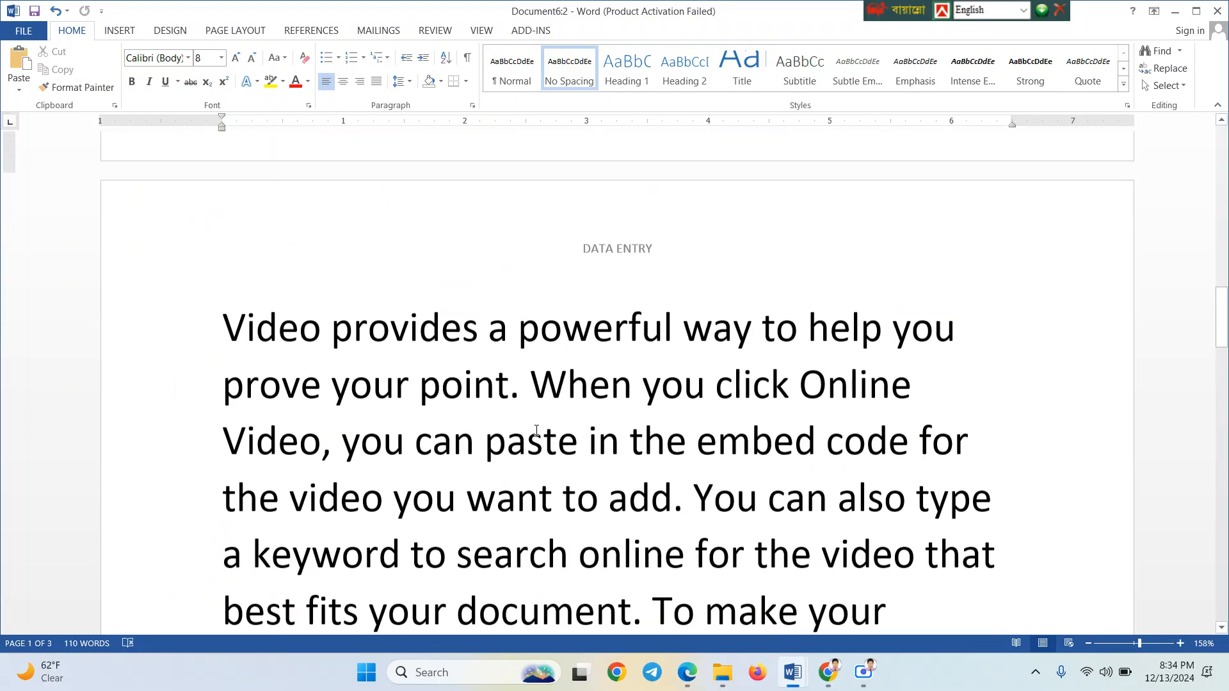
double_click(570, 273)
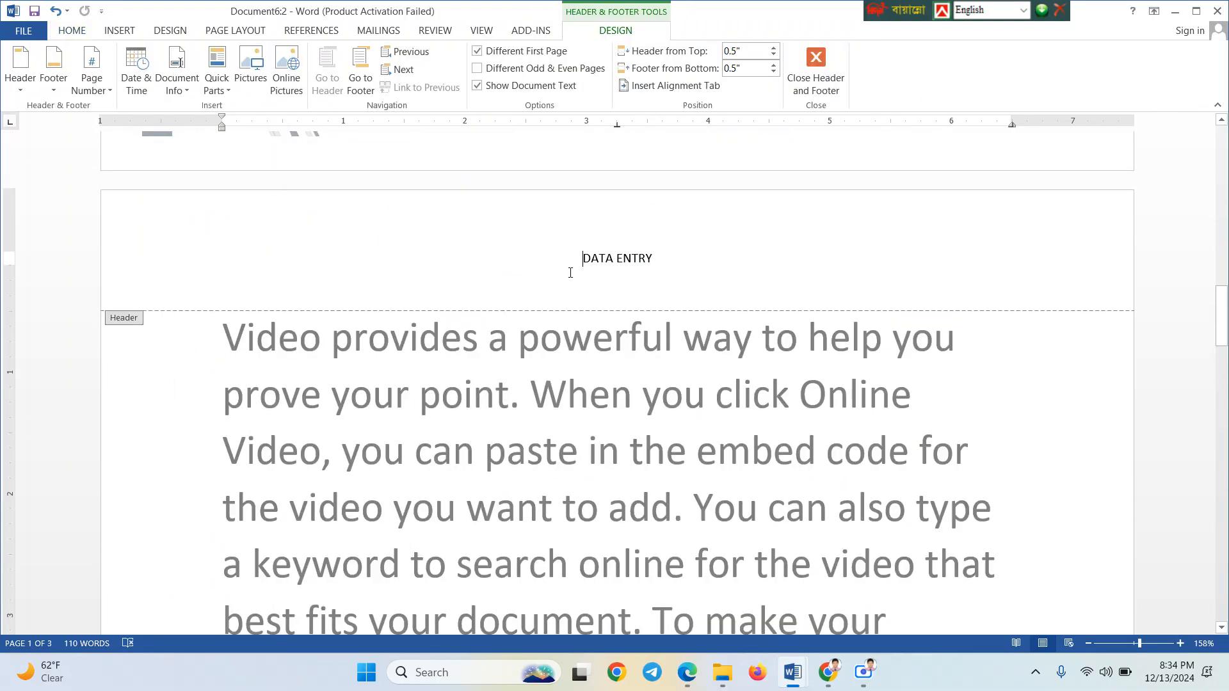
double_click(136, 322)
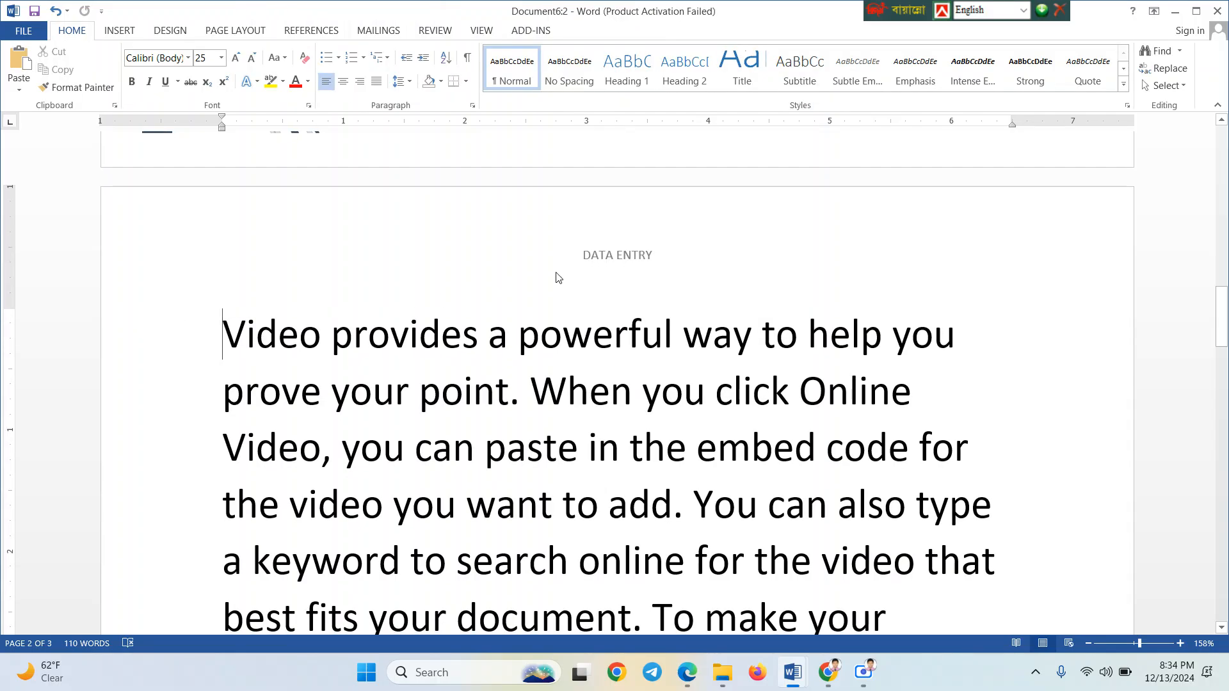
double_click(601, 246)
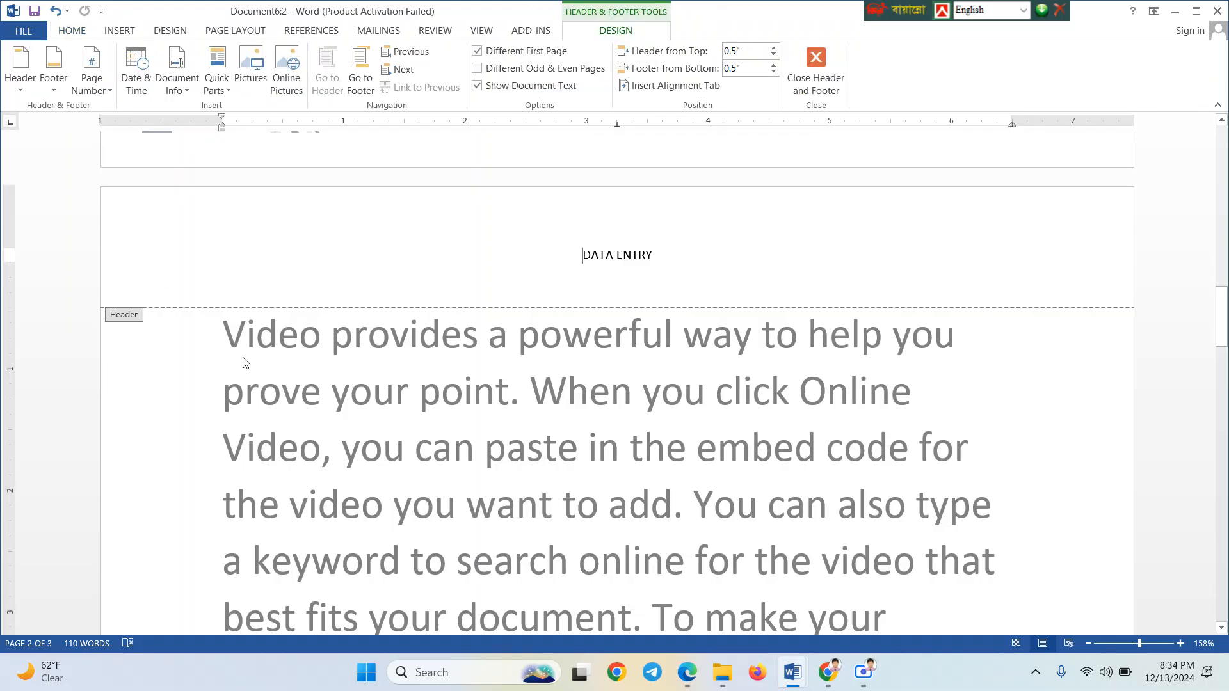
triple_click(661, 247)
key(BackSpace)
double_click(119, 318)
Insert the built-in Grid footer from the footer designs
scroll(475, 365, down, 8)
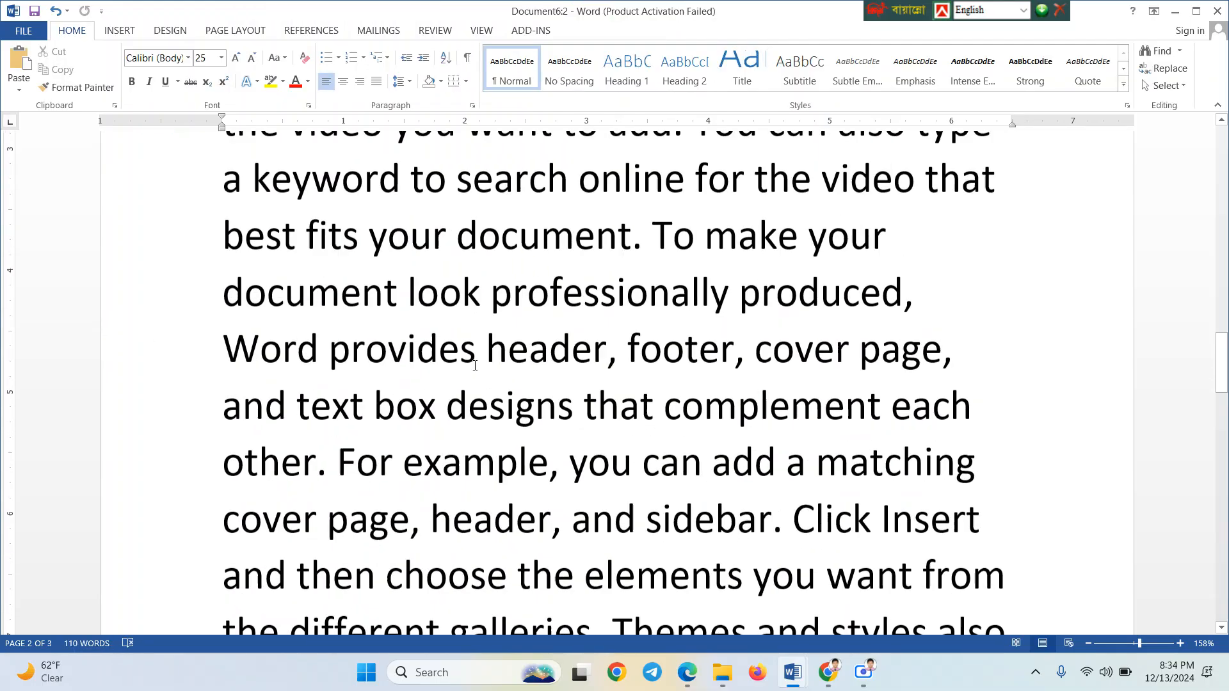
scroll(475, 366, up, 15)
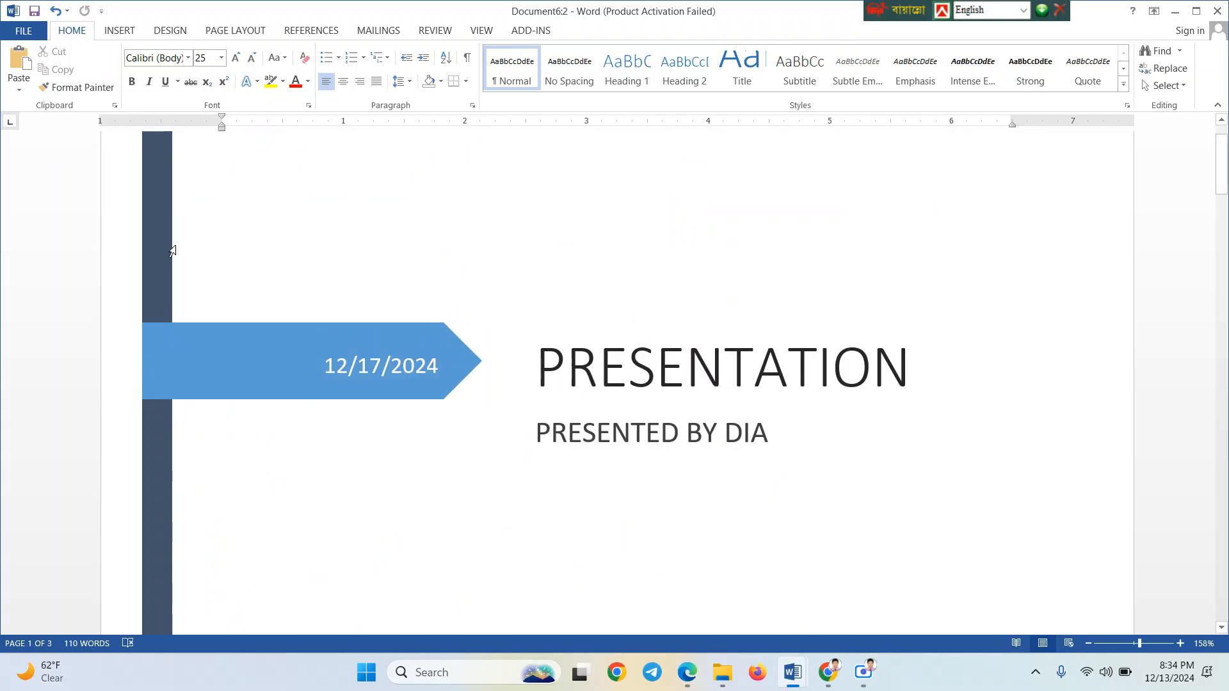
click(130, 37)
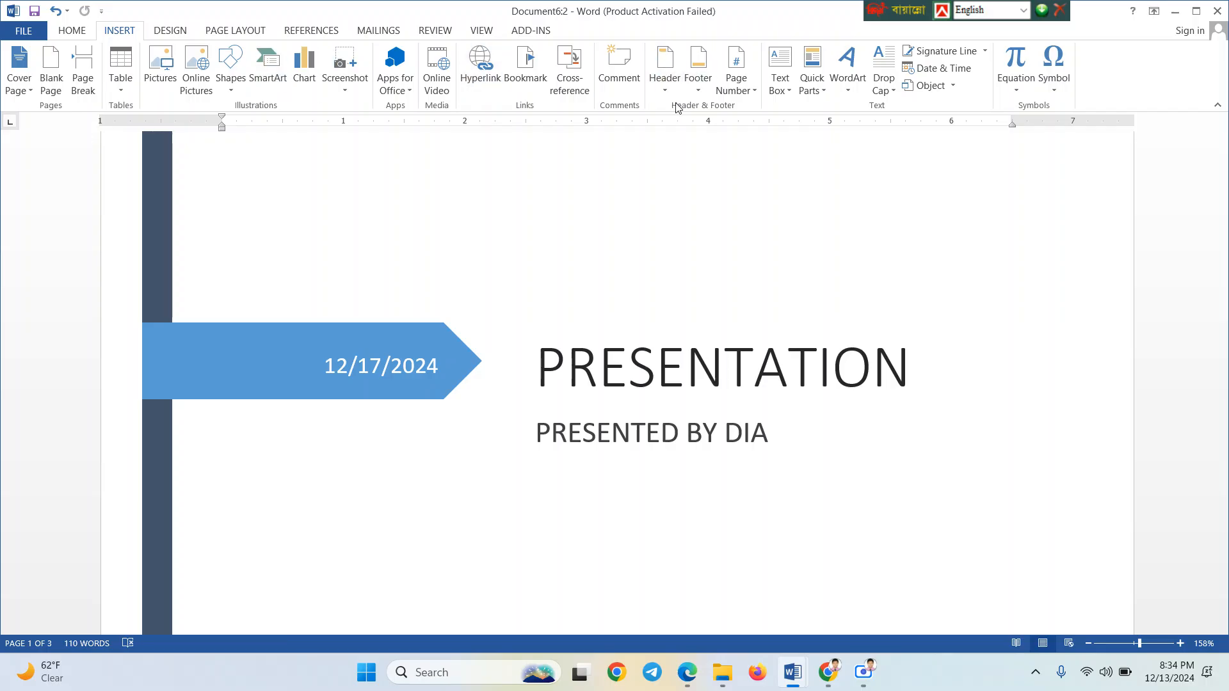
click(696, 93)
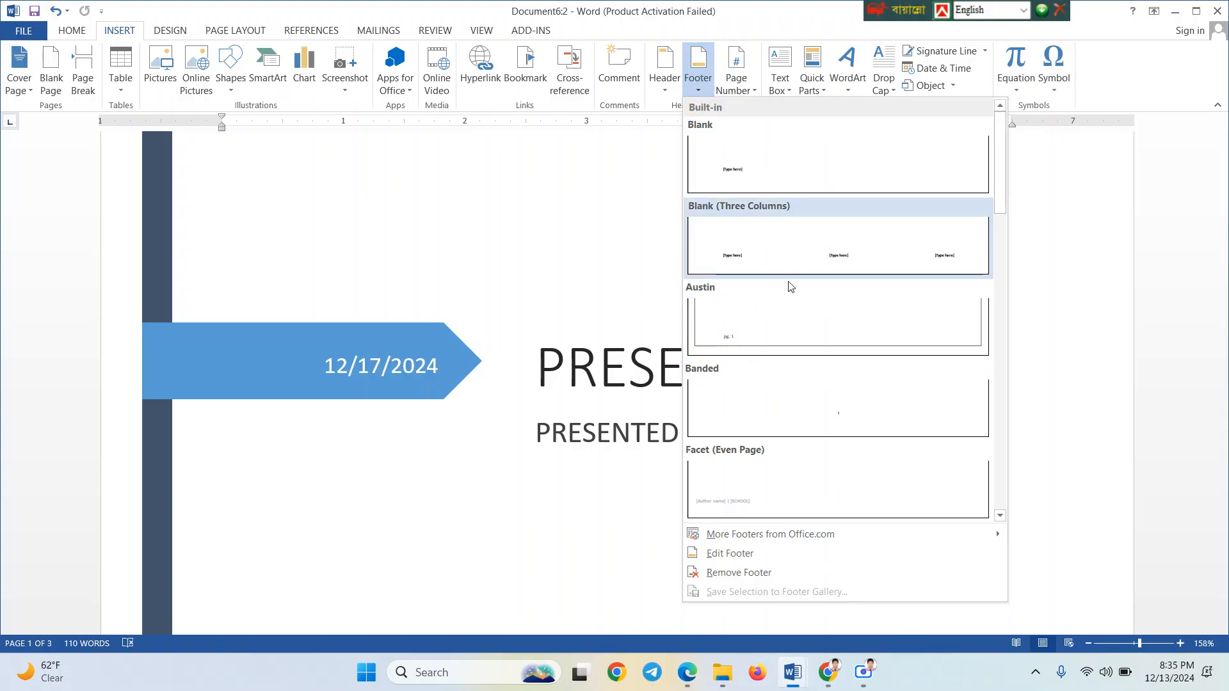
scroll(782, 328, down, 3)
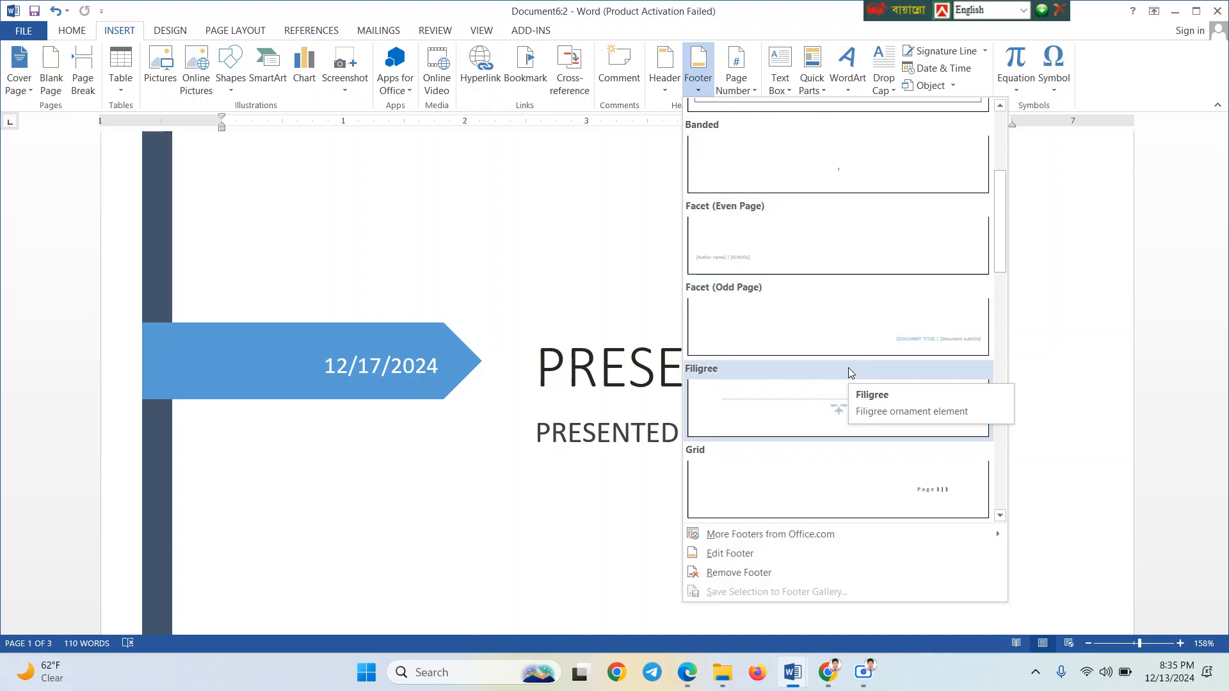
click(775, 487)
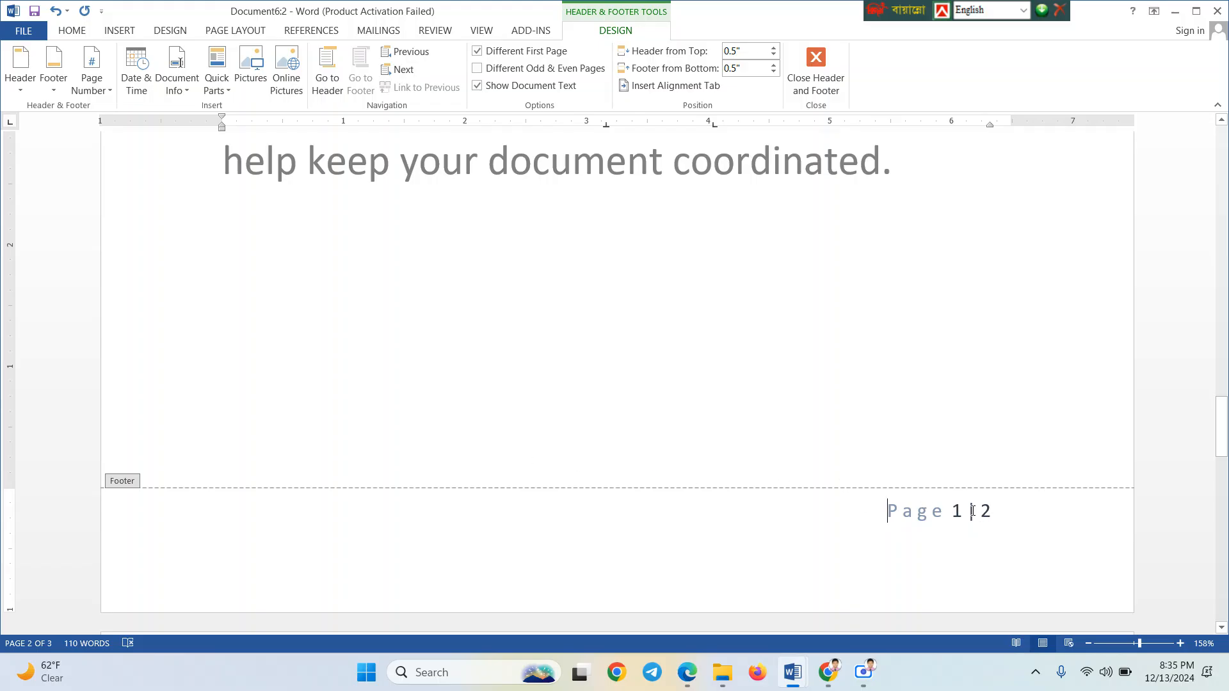
scroll(961, 514, down, 1)
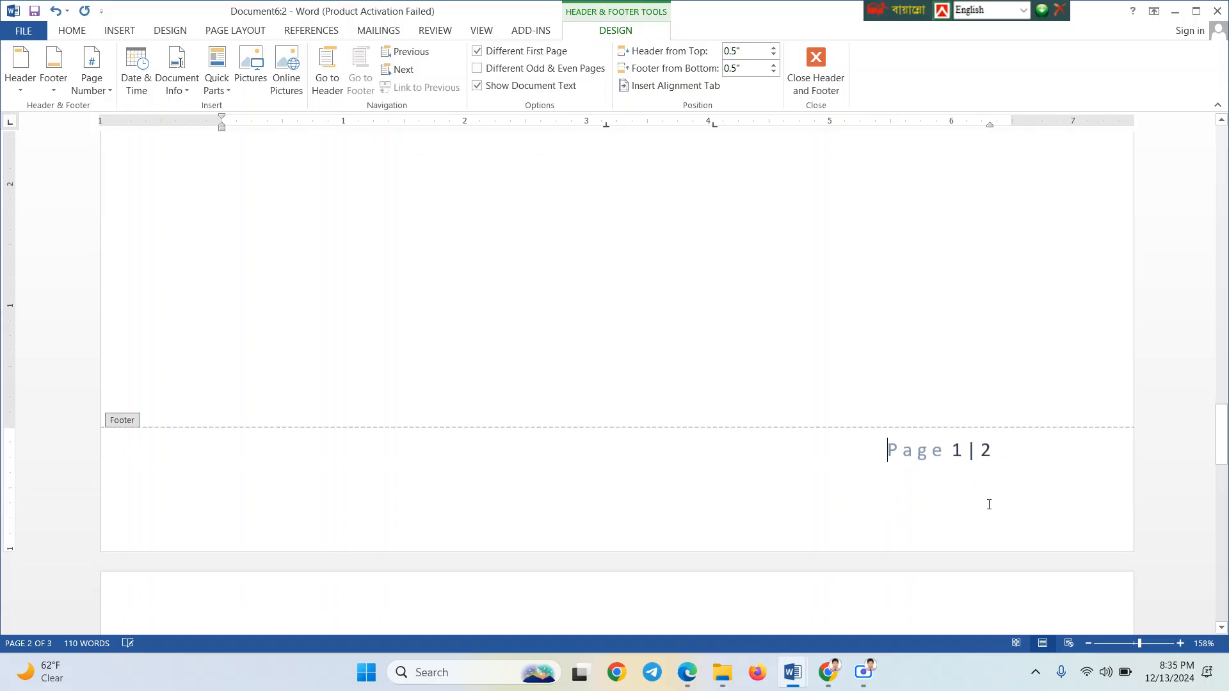
Compare the page number and page count in the Grid footers of the document's second and third pages
drag(1003, 455, 944, 454)
double_click(943, 455)
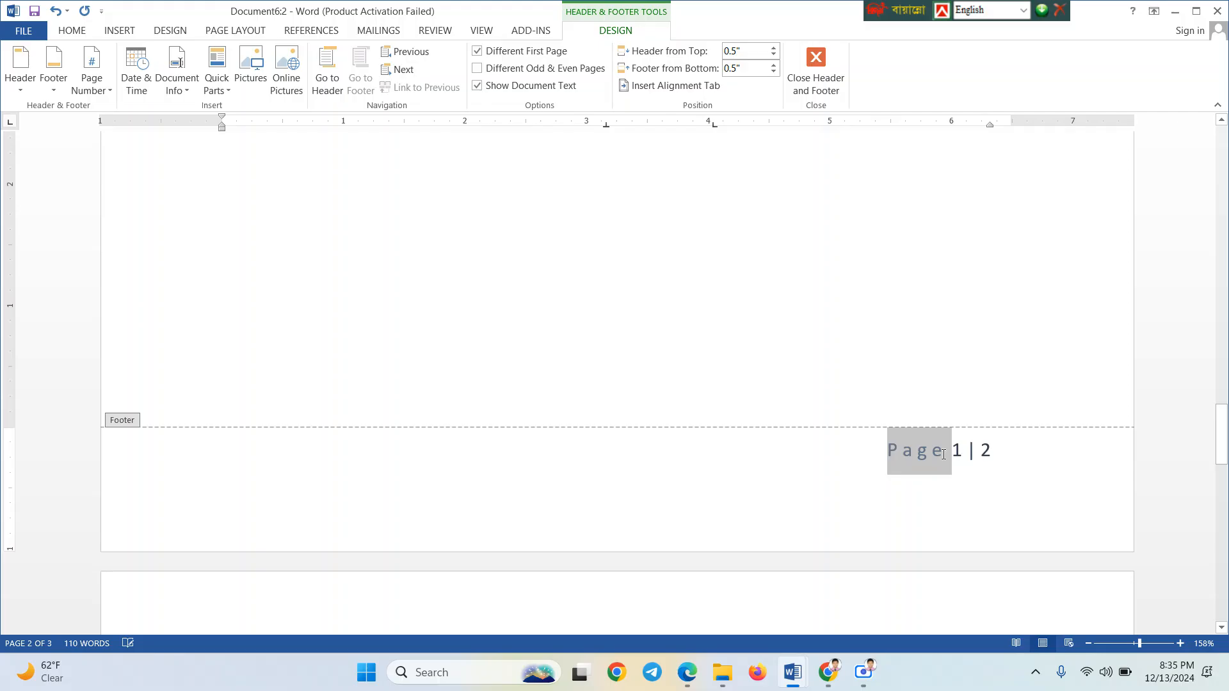
click(984, 460)
click(959, 455)
scroll(744, 407, down, 4)
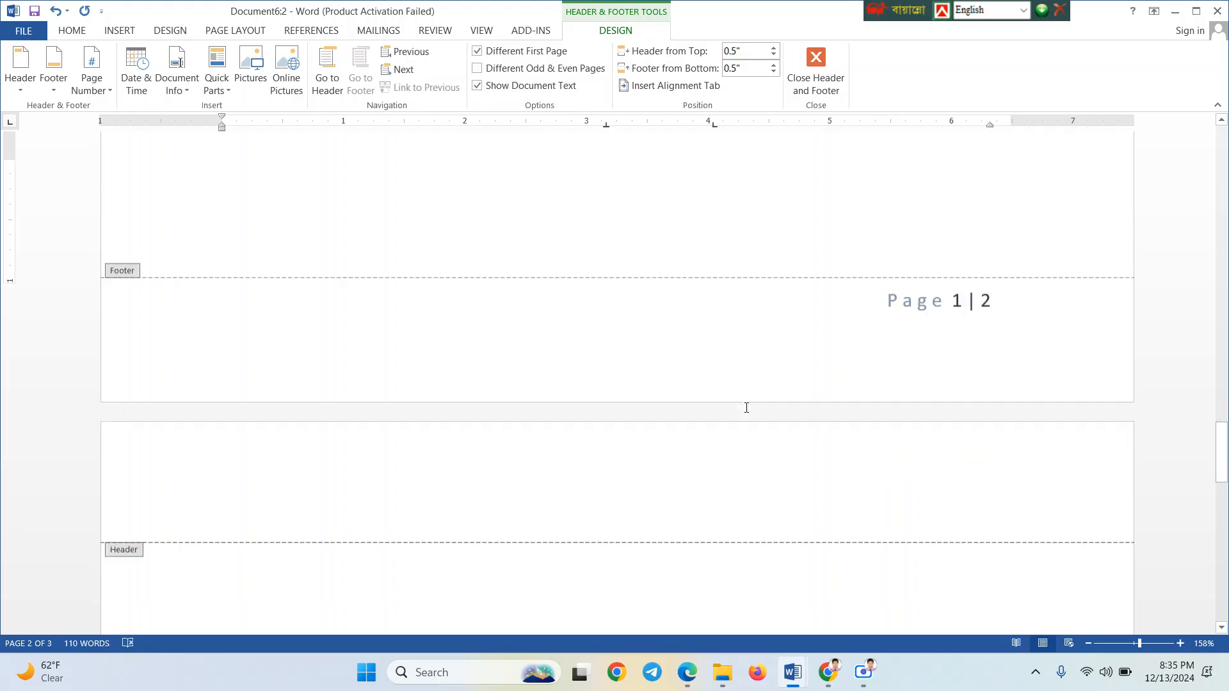
scroll(746, 408, down, 15)
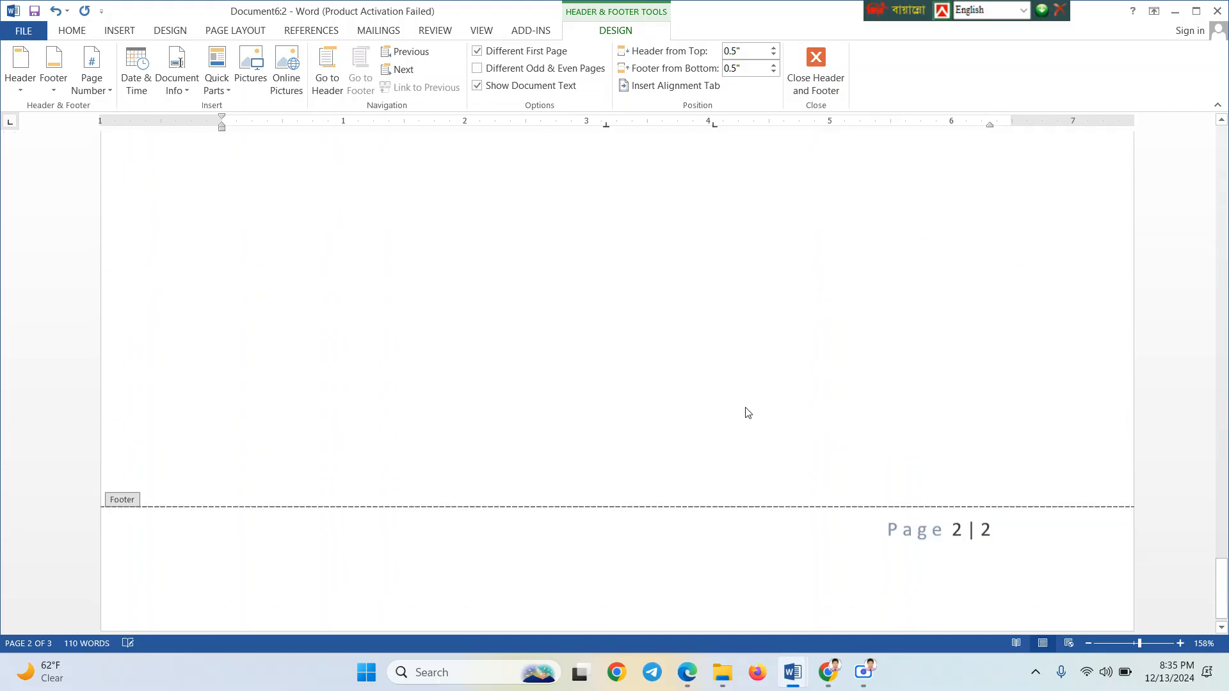
double_click(962, 512)
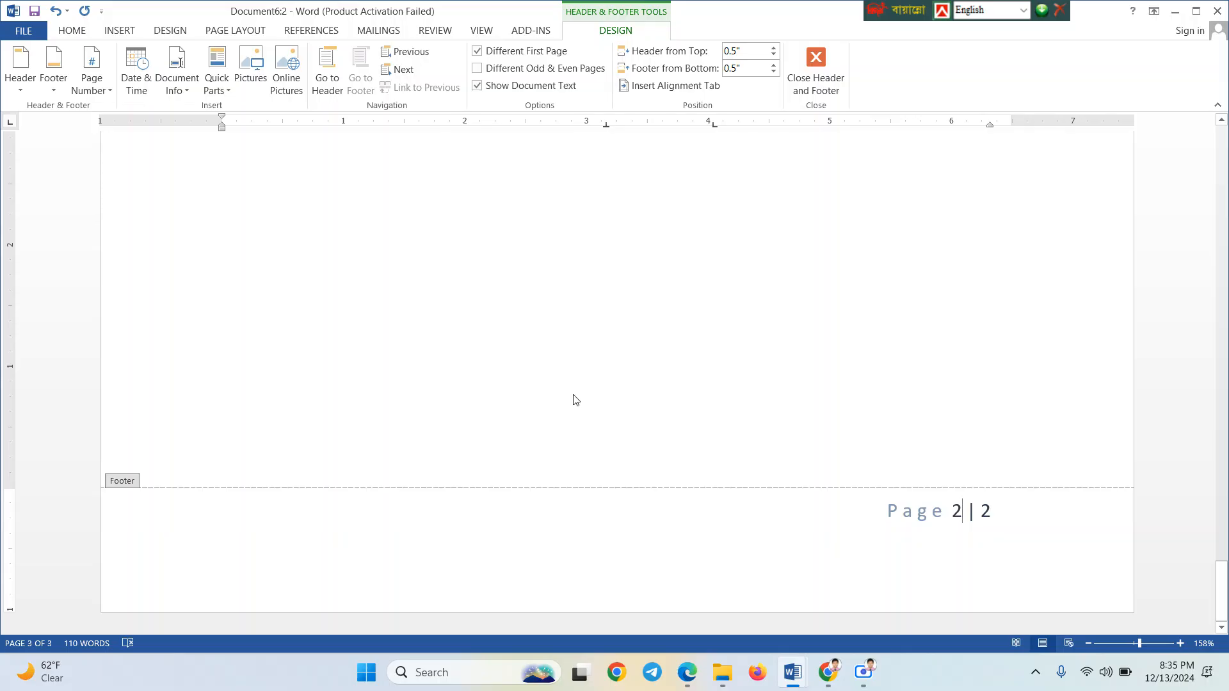
Review the document from the cover page through to the last page's footer to check the page numbering
scroll(574, 400, up, 10)
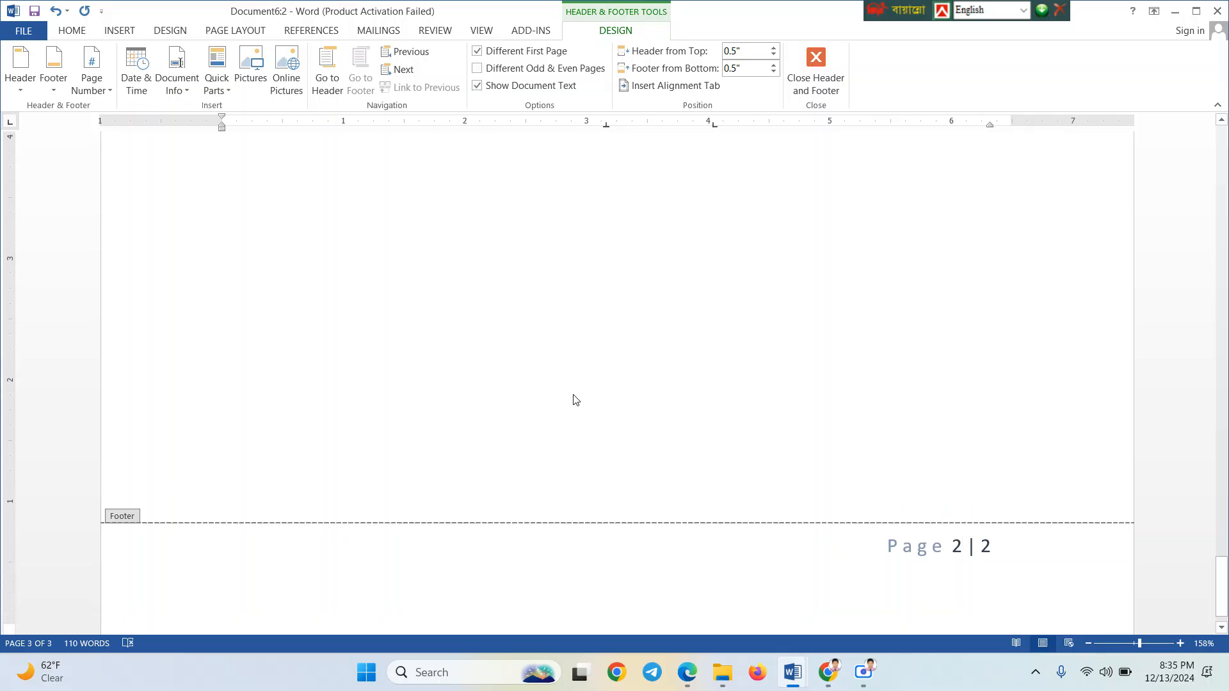
scroll(574, 399, up, 15)
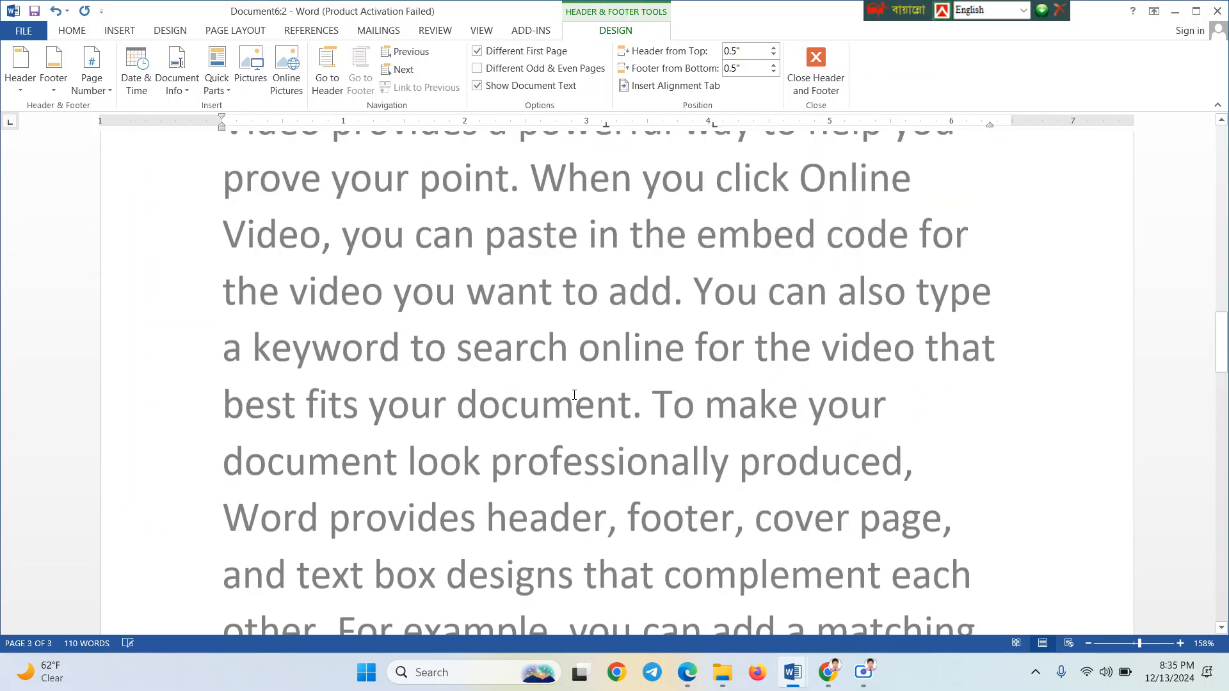
scroll(551, 181, down, 12)
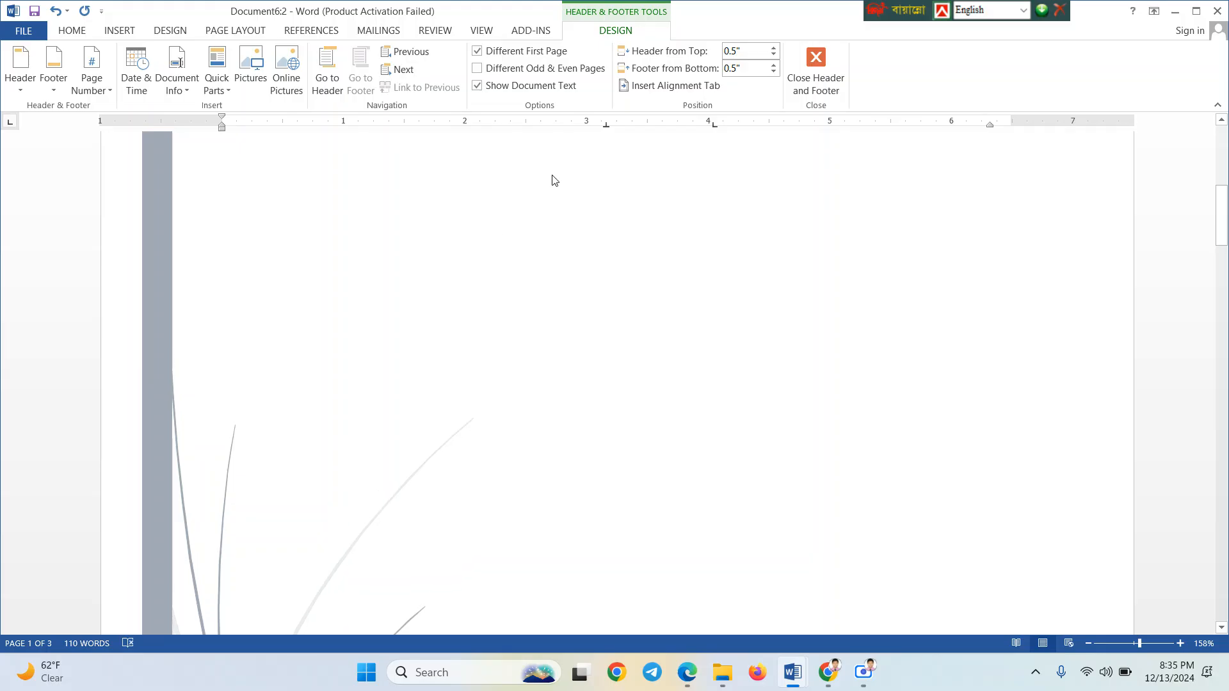
scroll(545, 374, down, 8)
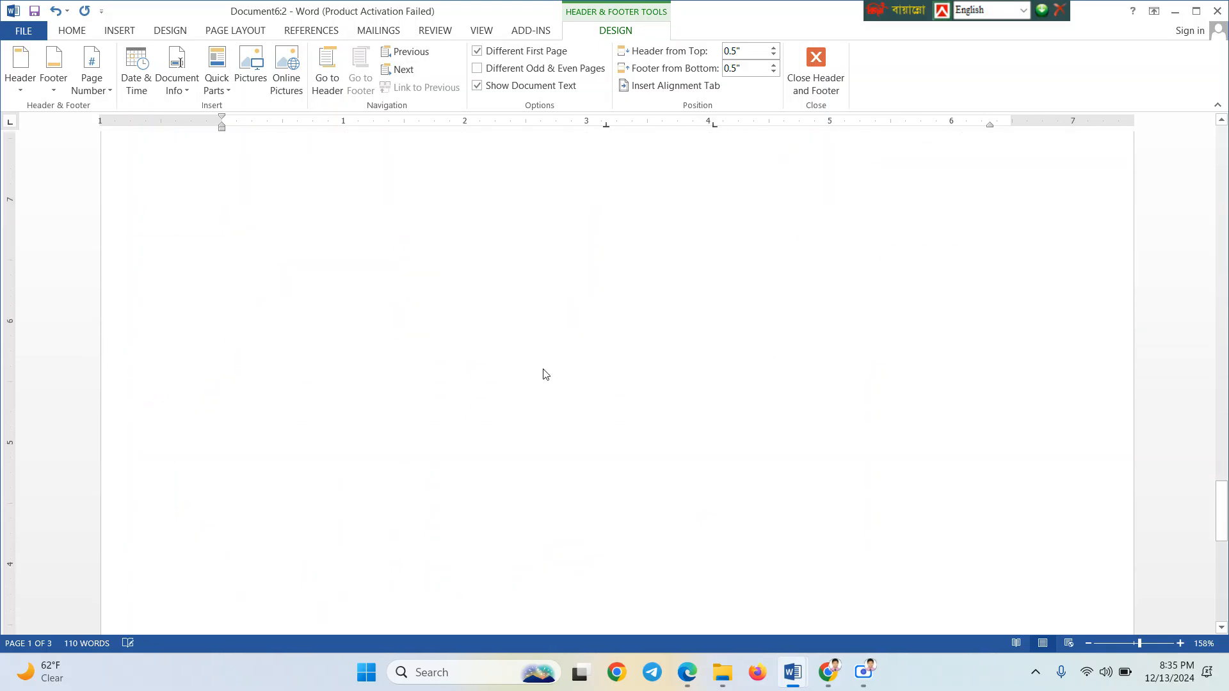
scroll(562, 285, down, 1)
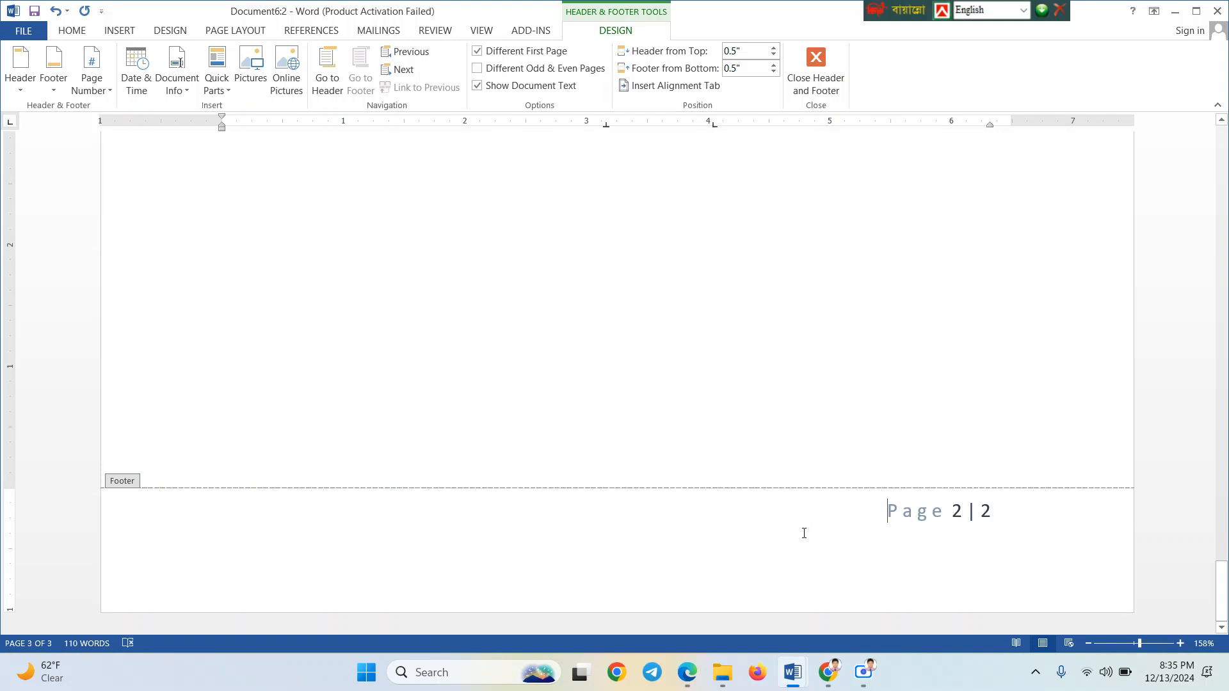
Add the text ASDFG:LKJH on the blank footer line below the page number and return to the document body
click(574, 542)
double_click(423, 574)
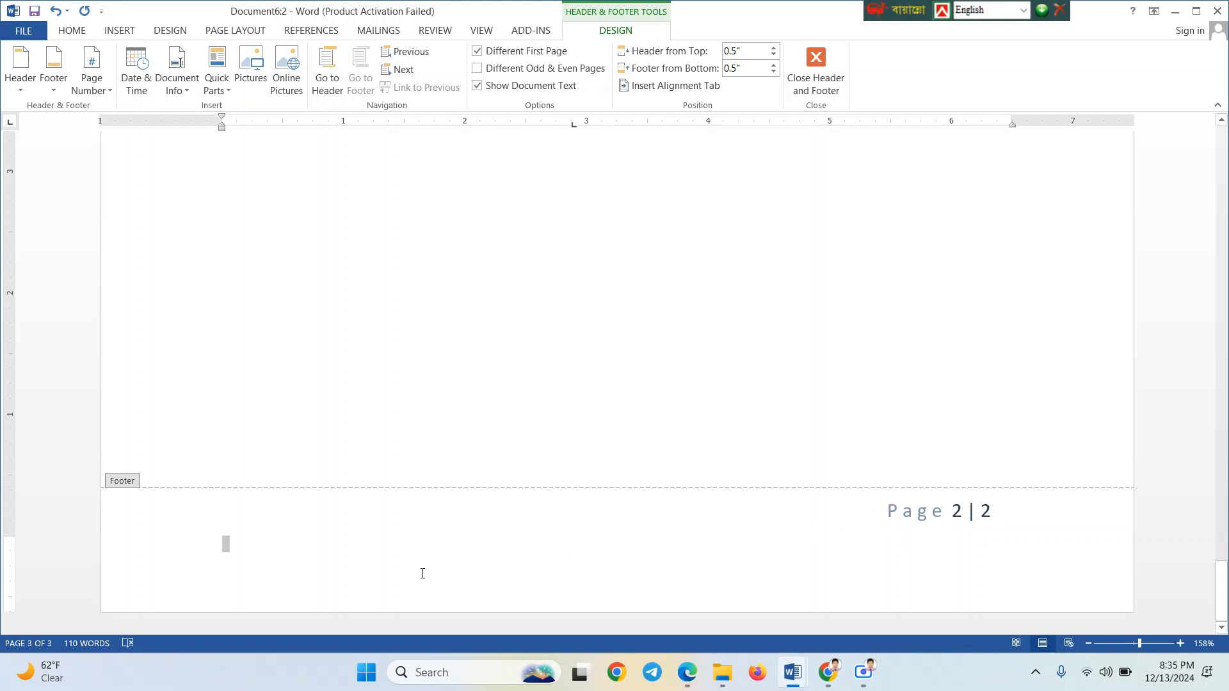
click(260, 529)
double_click(259, 529)
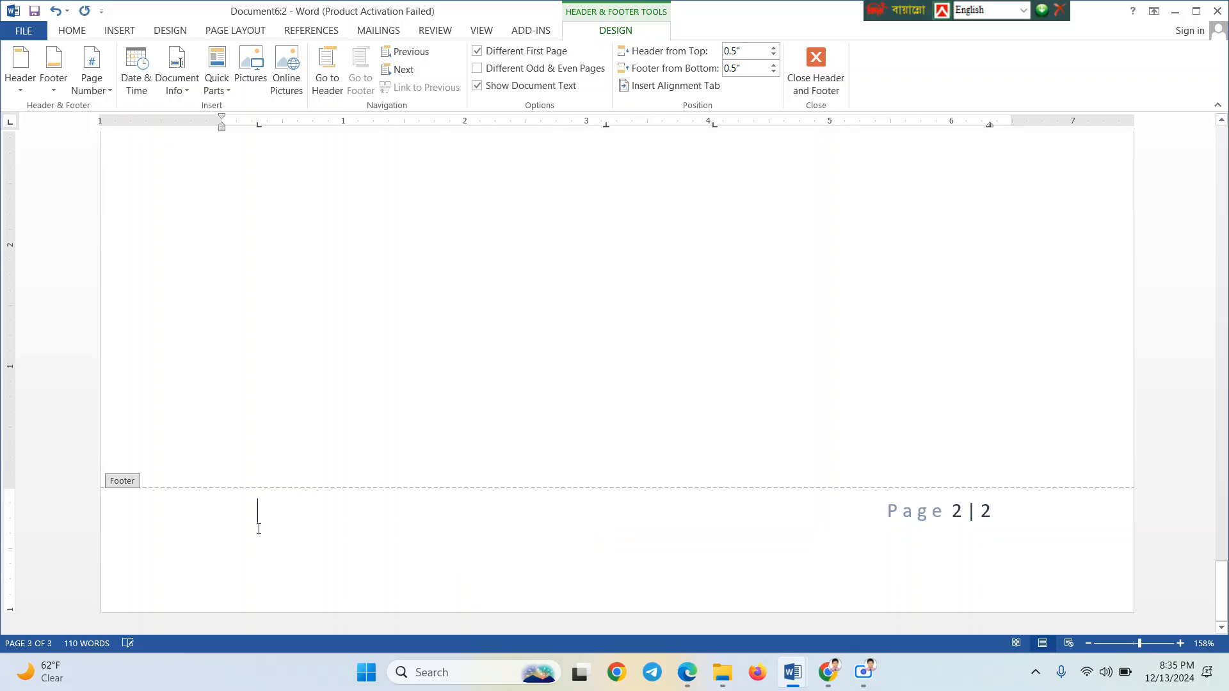
double_click(178, 558)
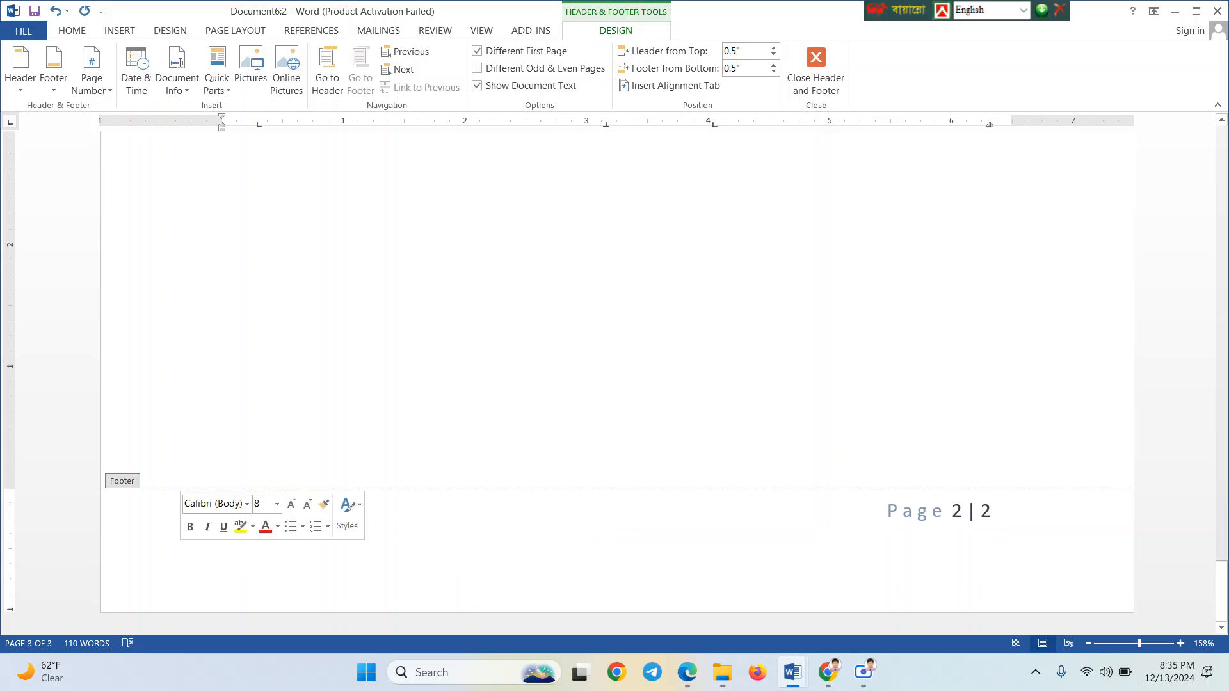
click(251, 555)
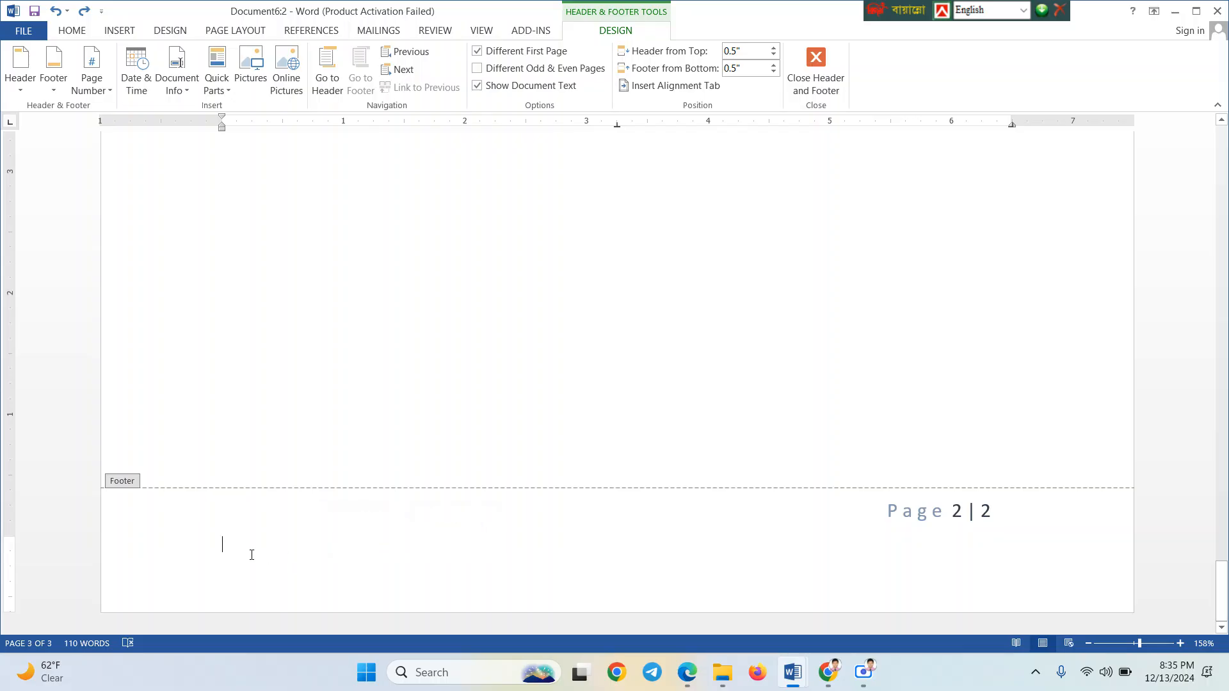
text(ASDFG:LKJH)
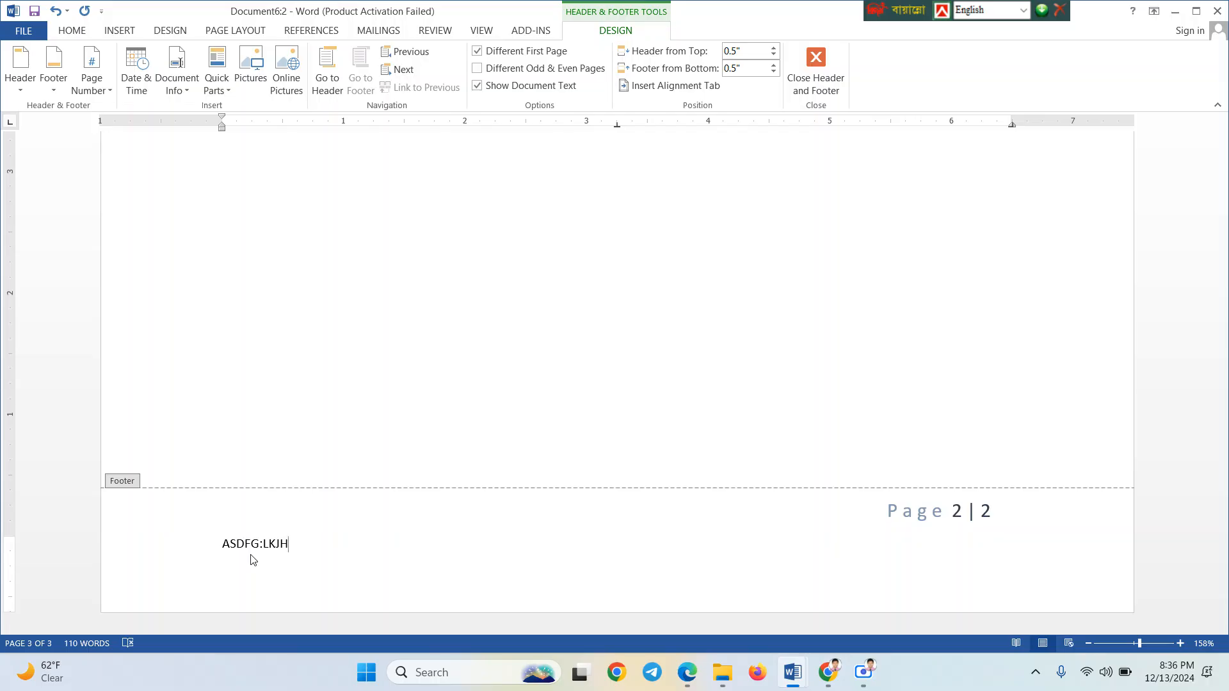
double_click(385, 339)
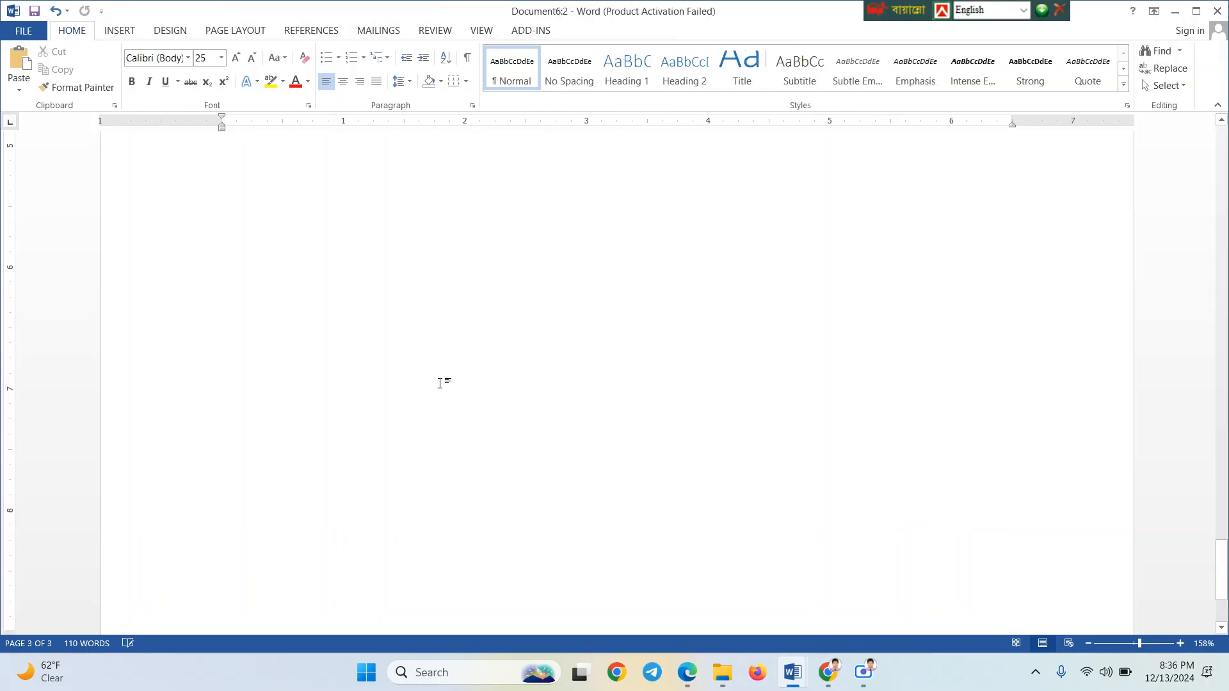
Delete the text ASDFG:LKJH from the last page's footer and leave the footer
scroll(439, 383, up, 10)
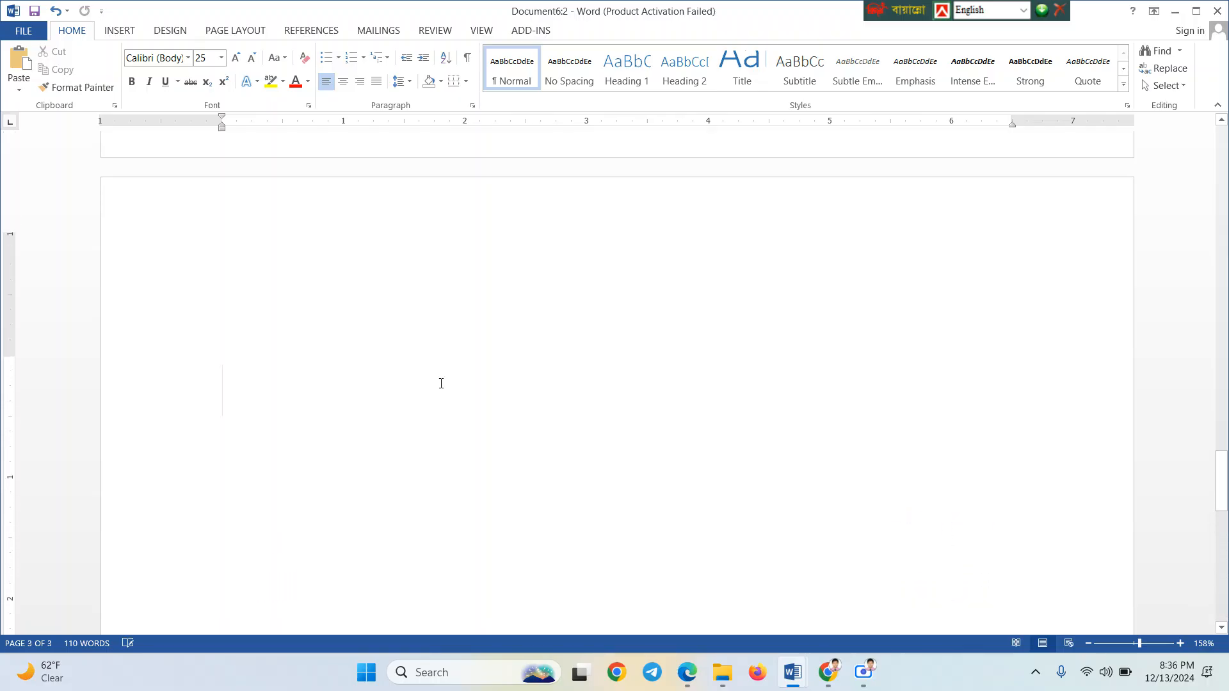
scroll(373, 490, down, 10)
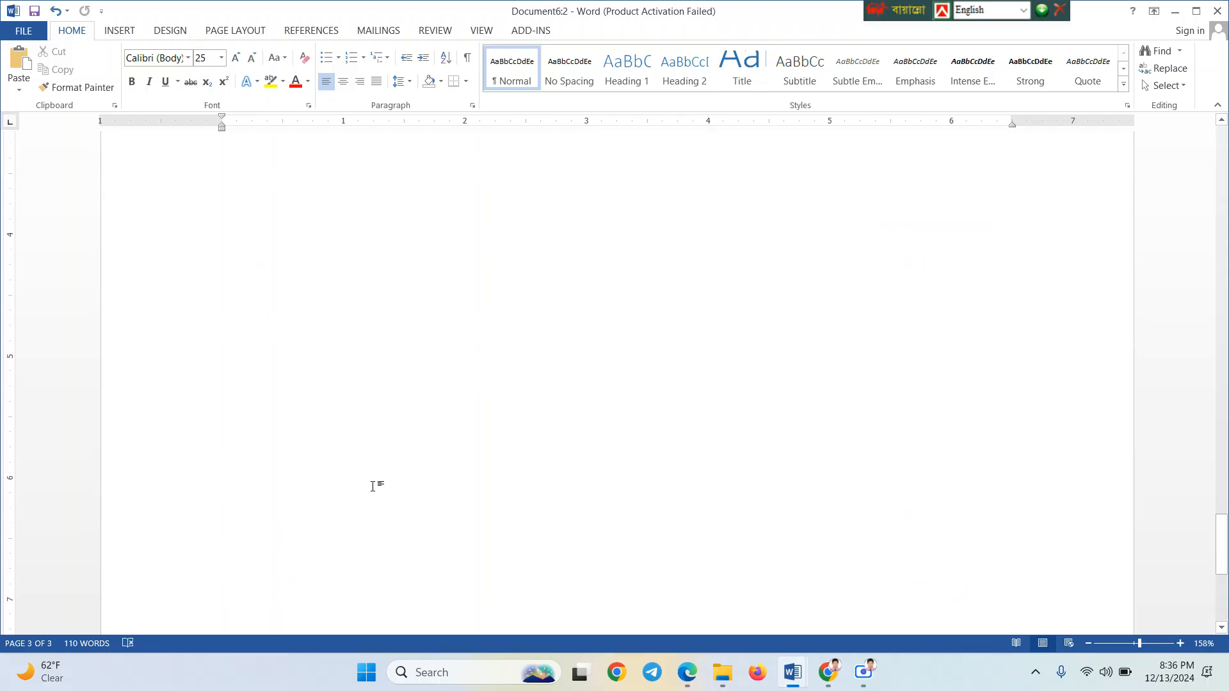
scroll(373, 486, up, 8)
scroll(352, 383, up, 5)
scroll(352, 383, down, 10)
scroll(352, 383, down, 10)
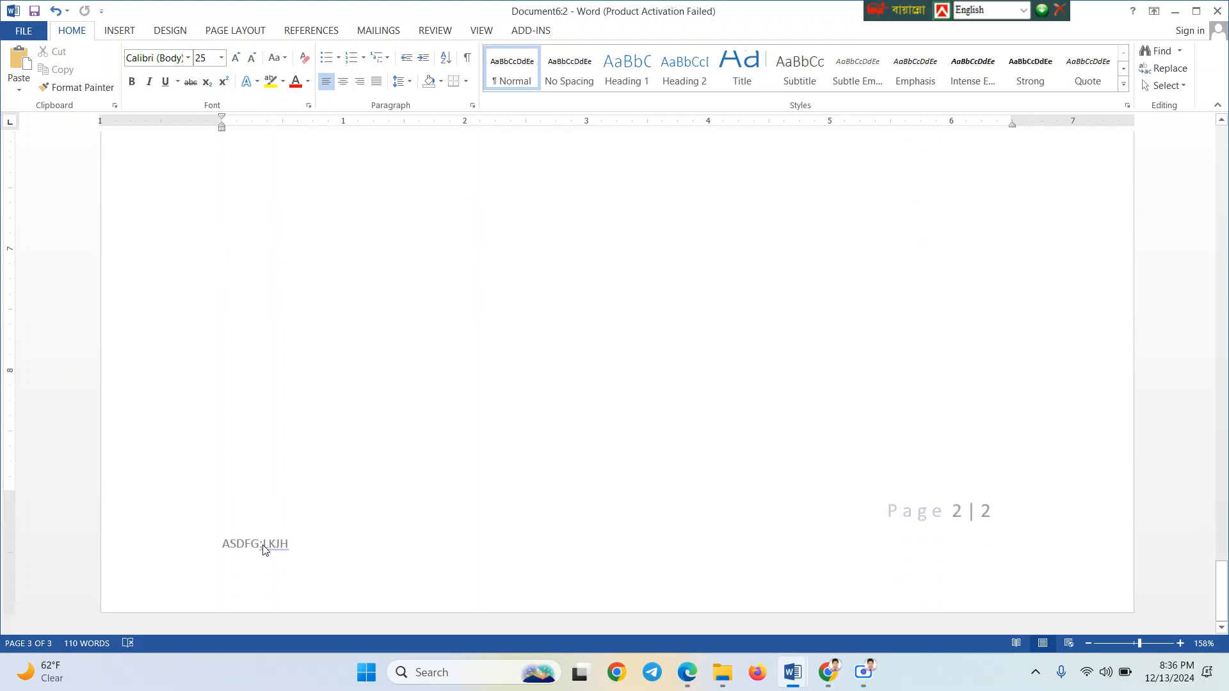
double_click(263, 547)
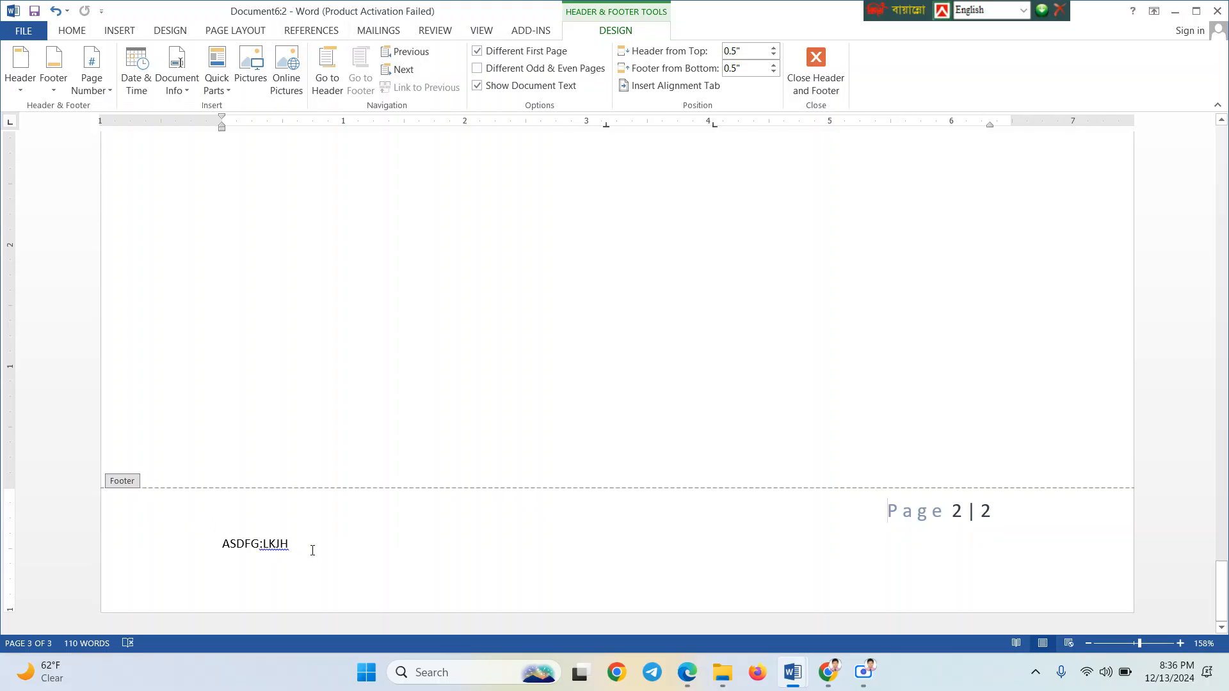
drag(309, 552, 205, 551)
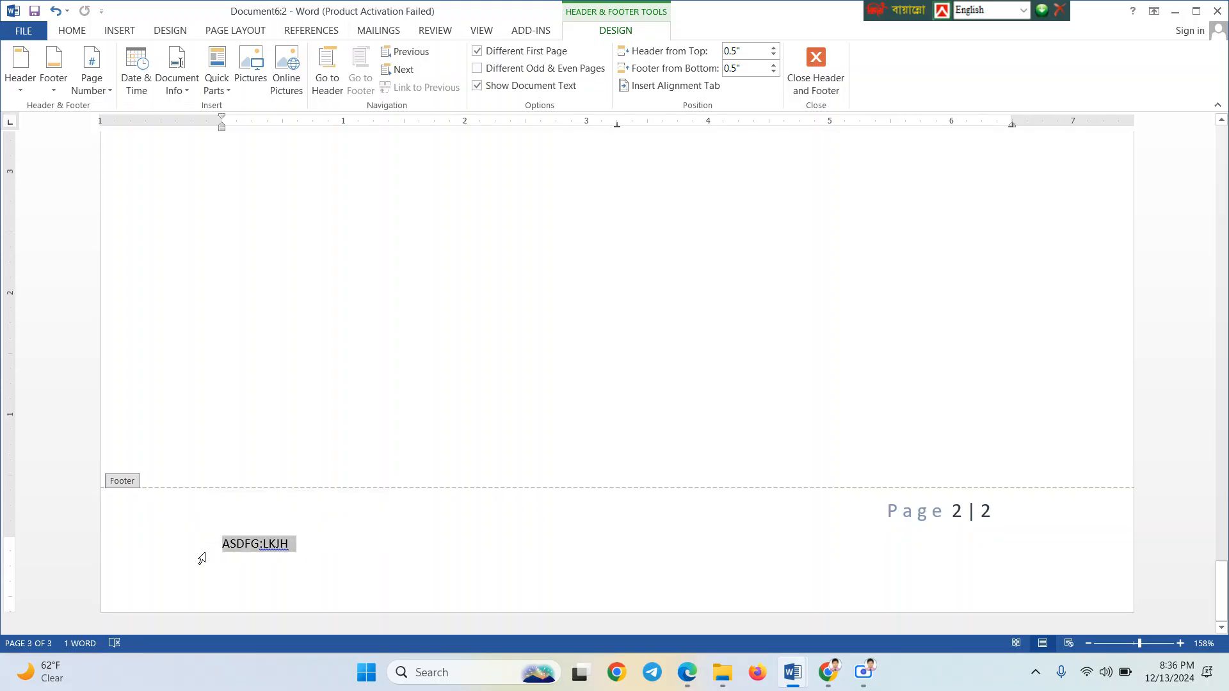
key(BackSpace)
double_click(124, 486)
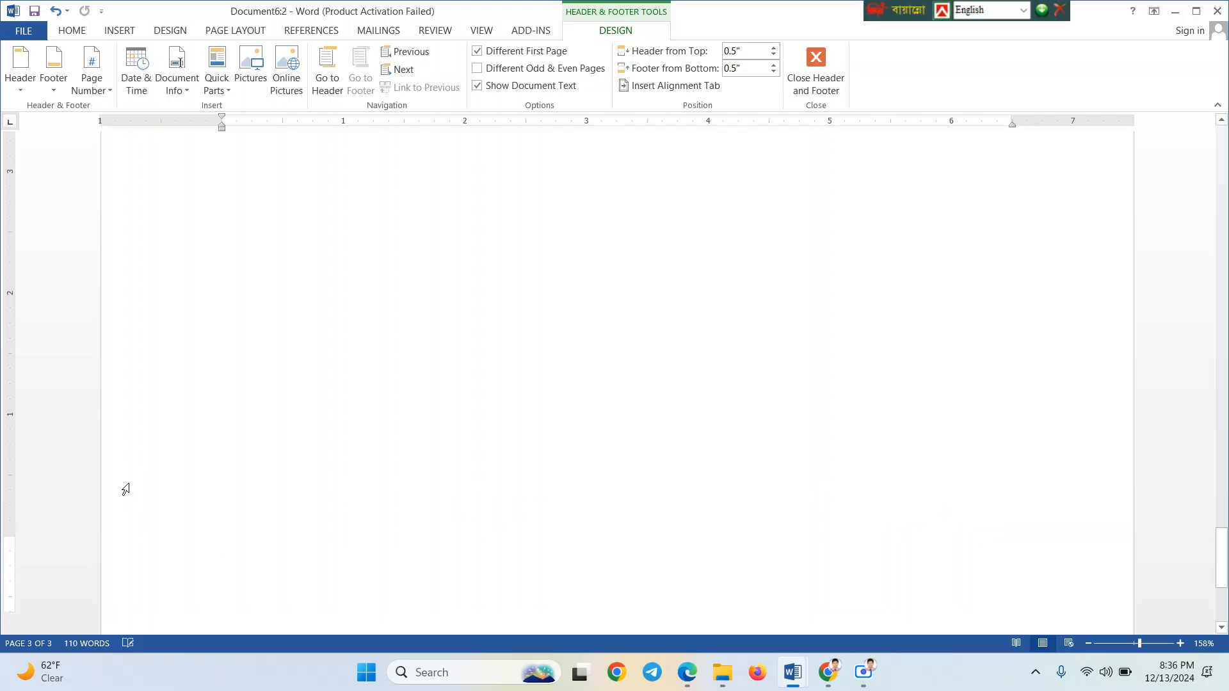
Delete the whole "Page 1 | 2" page number from the second page's footer and close the footer
scroll(455, 488, up, 15)
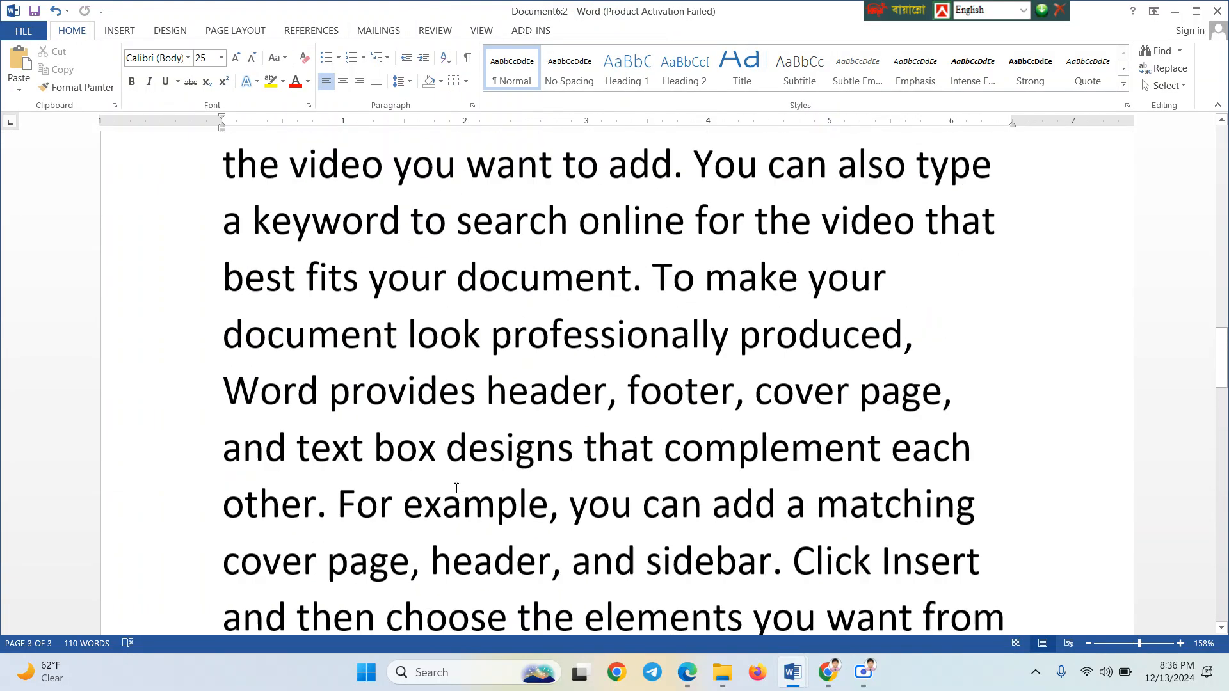
scroll(456, 489, down, 5)
scroll(457, 488, down, 5)
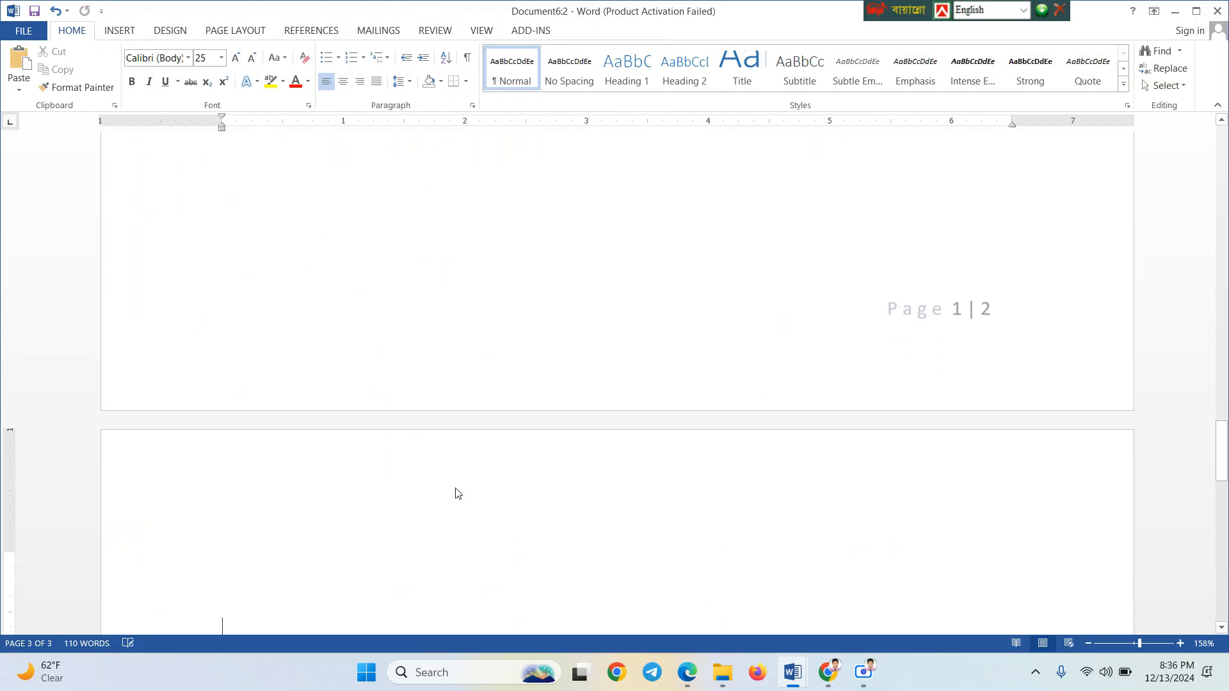
scroll(983, 314, up, 2)
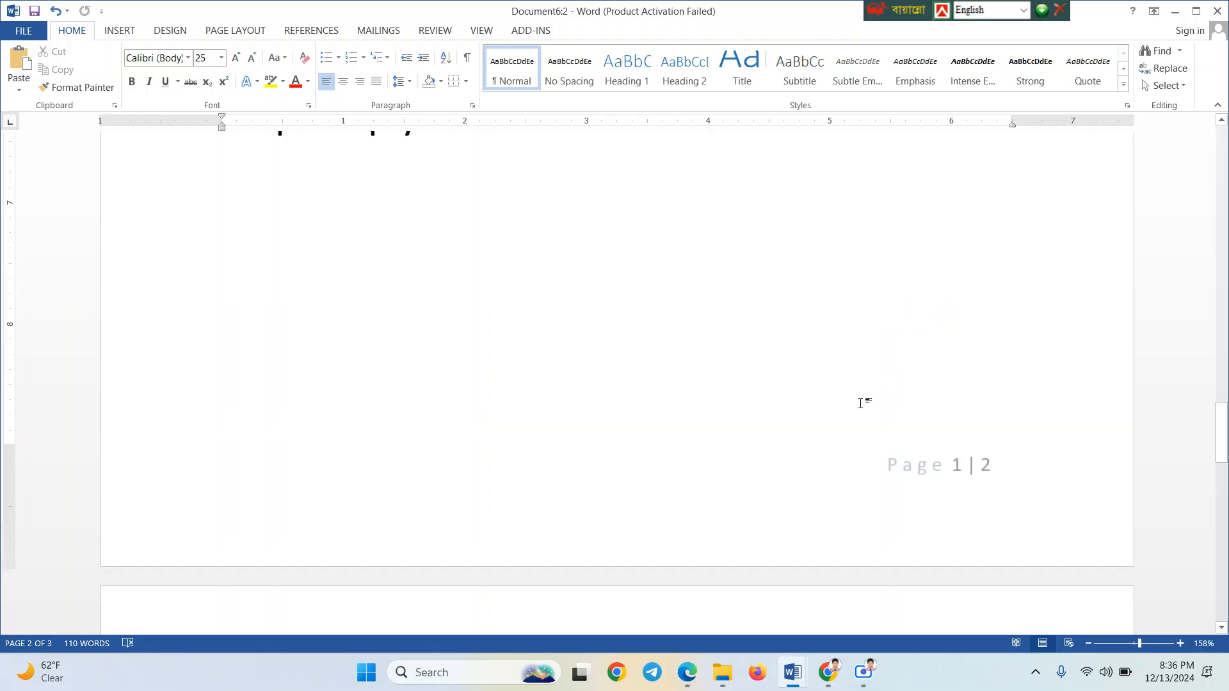
double_click(908, 474)
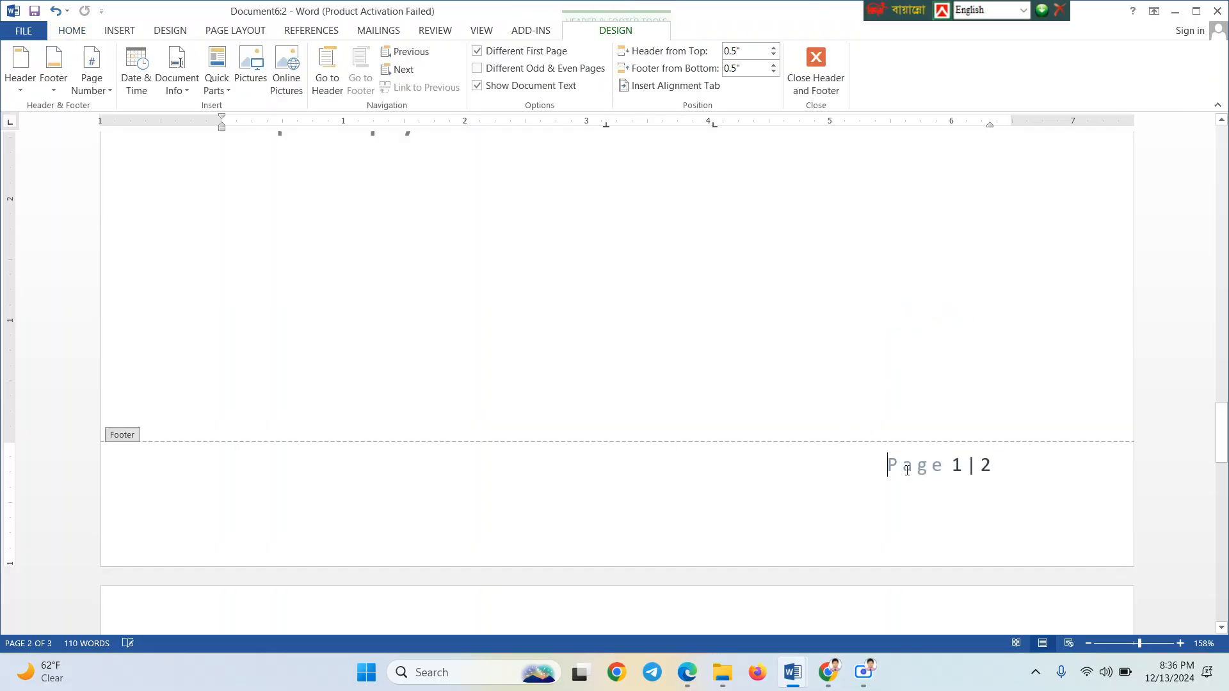
double_click(117, 444)
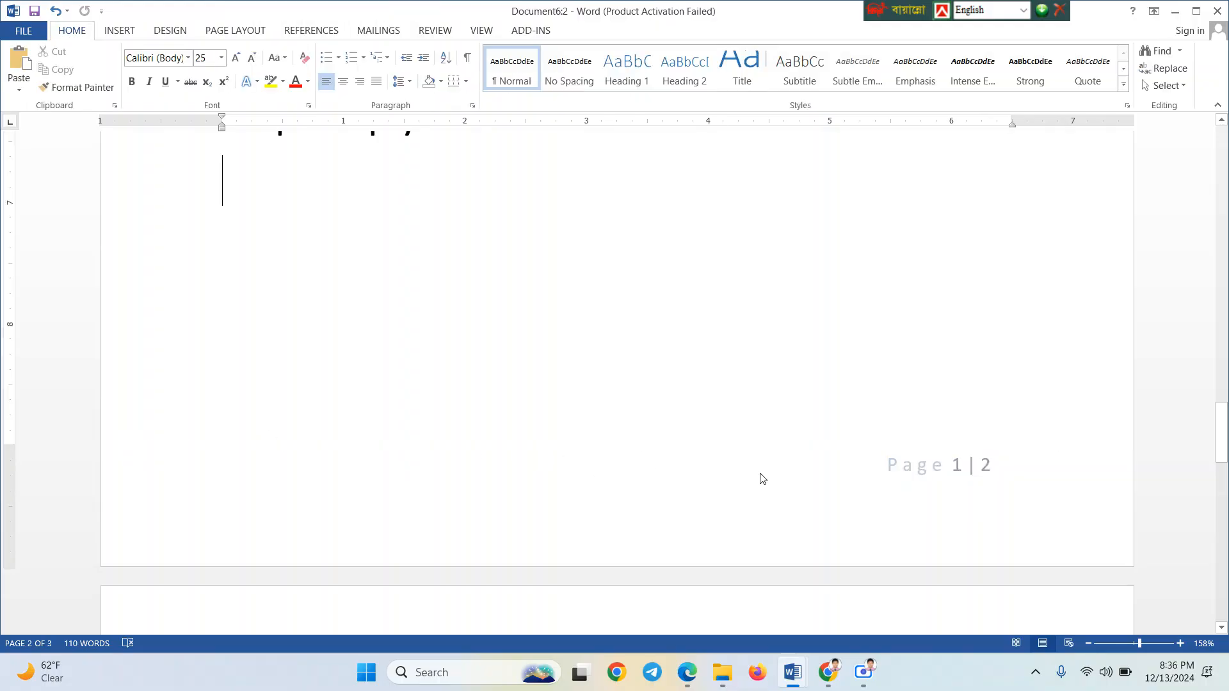
key(Tab)
key(Tab)
key(Tab)
key(Tab)
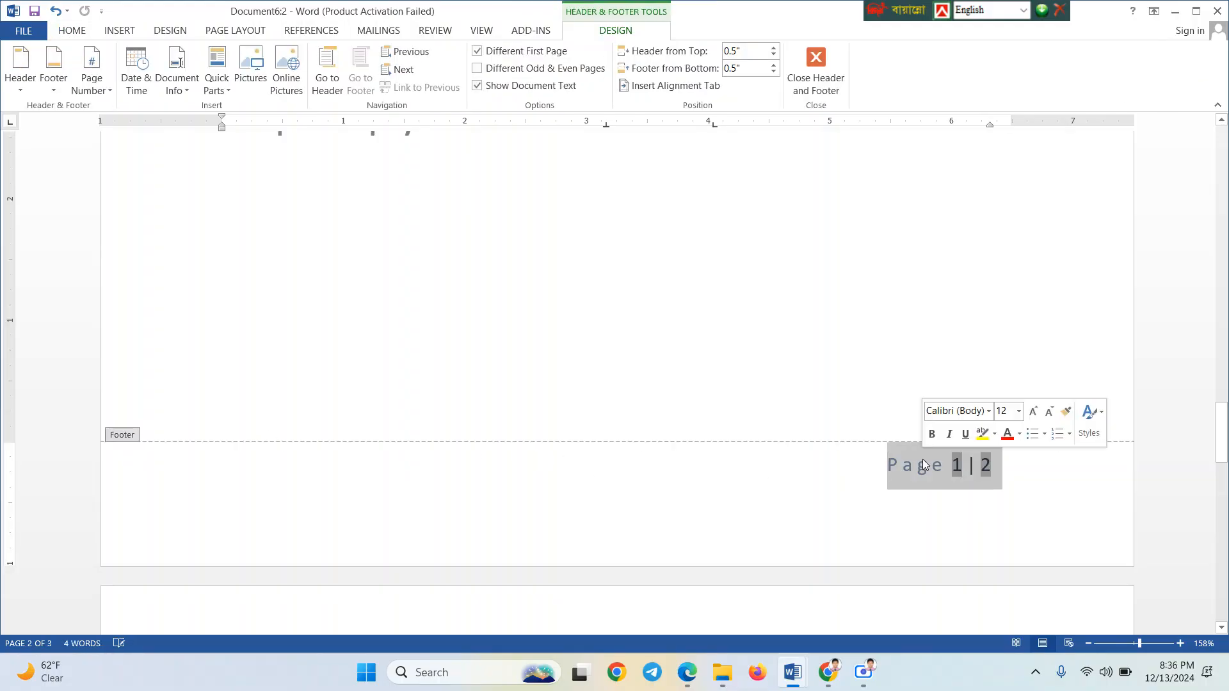
key(Delete)
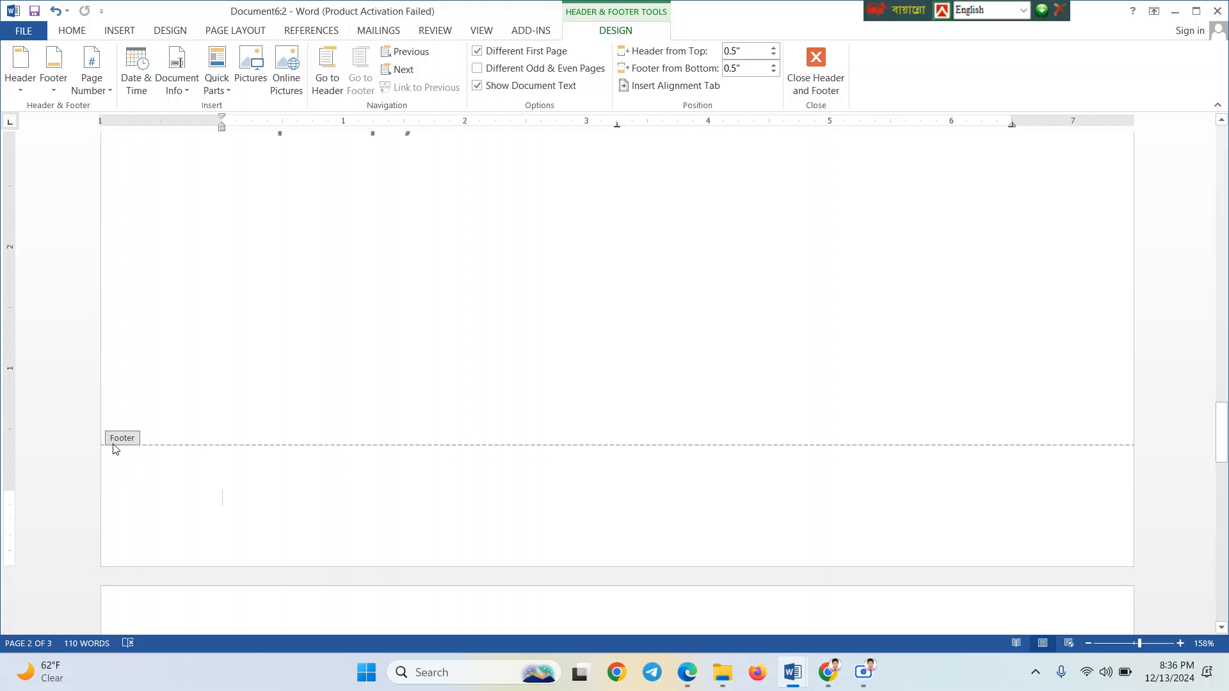
key(Escape)
Insert a page number at the top of the page in the Very Large style
scroll(412, 387, down, 5)
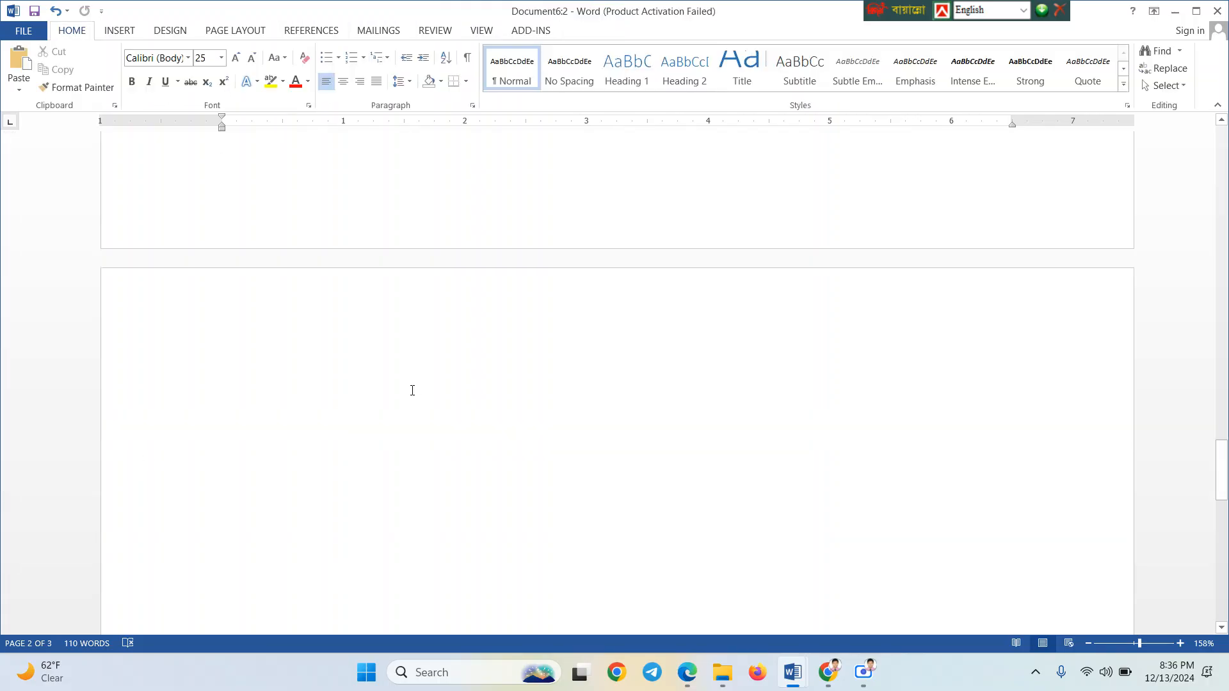
scroll(412, 390, down, 3)
scroll(412, 391, up, 5)
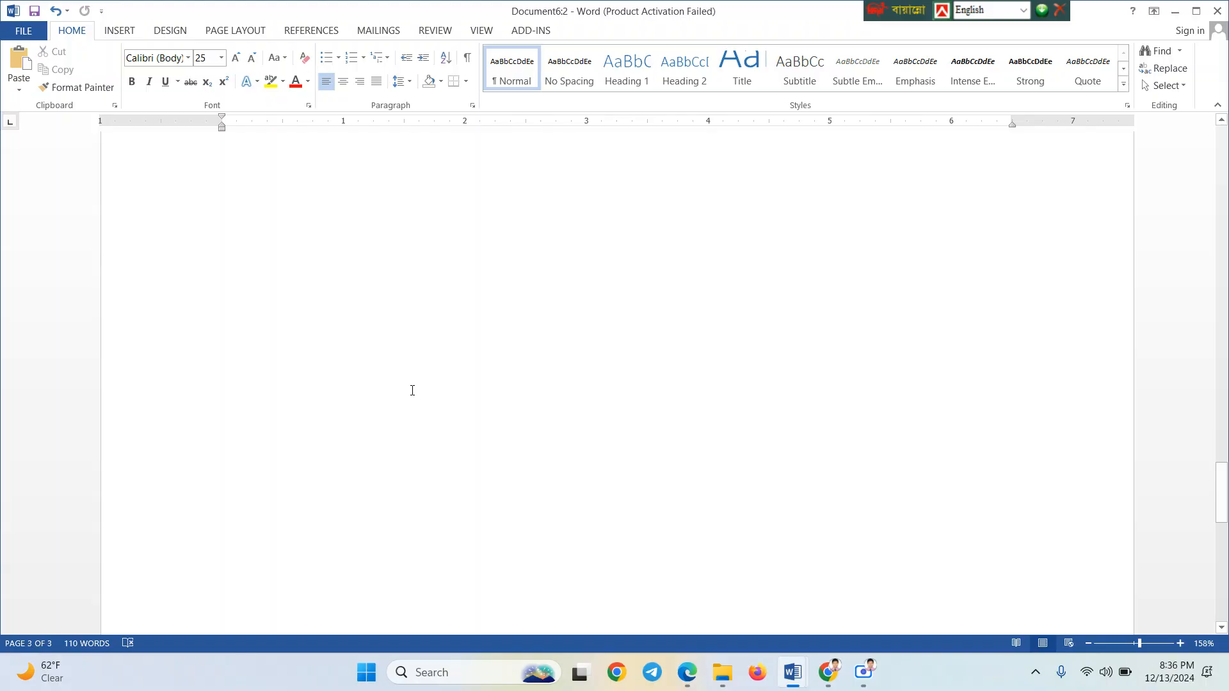
scroll(412, 391, up, 15)
scroll(430, 309, up, 12)
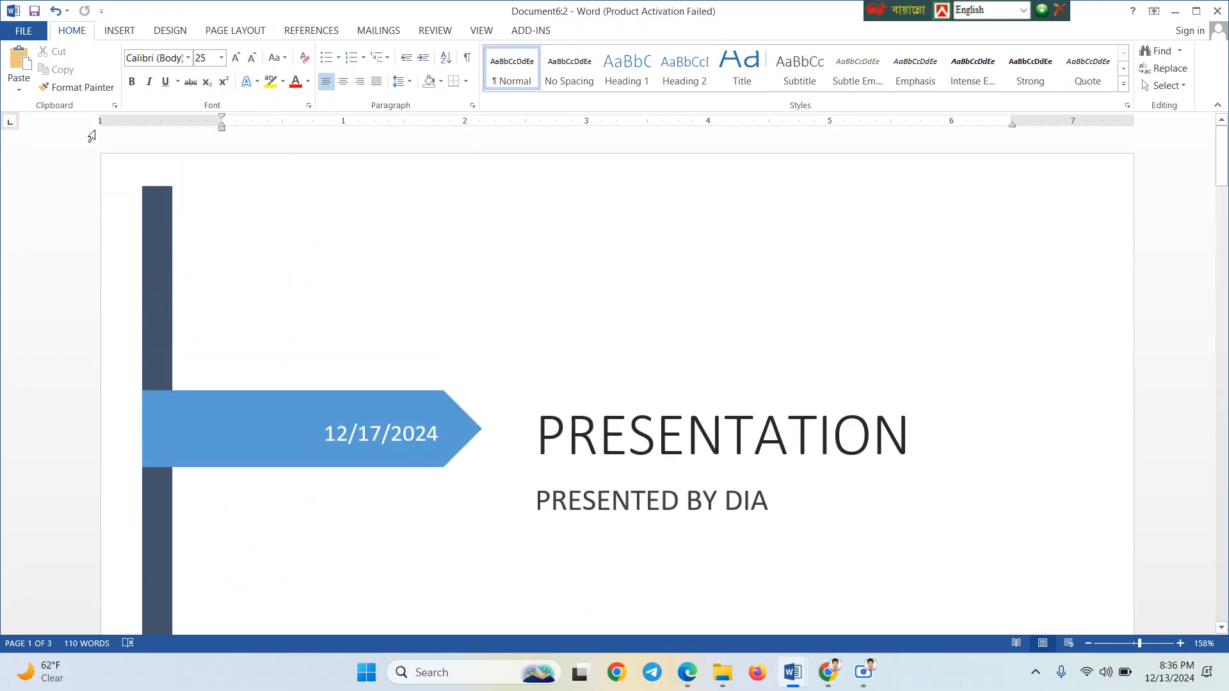
click(170, 32)
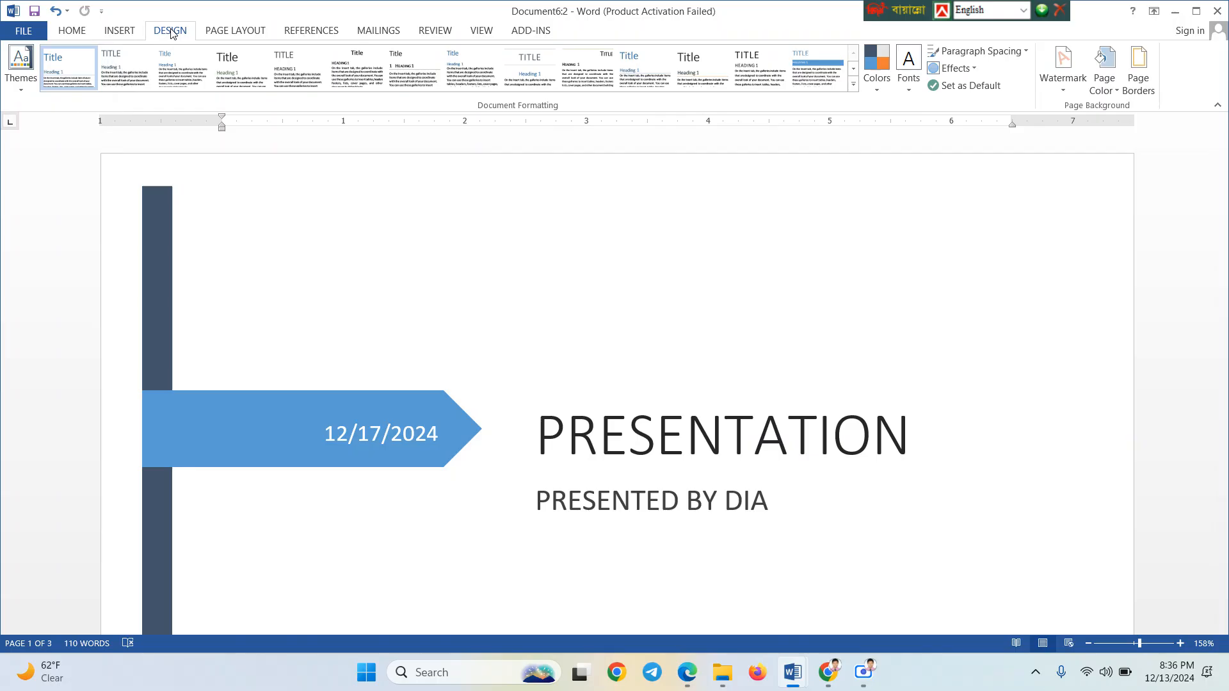
click(121, 30)
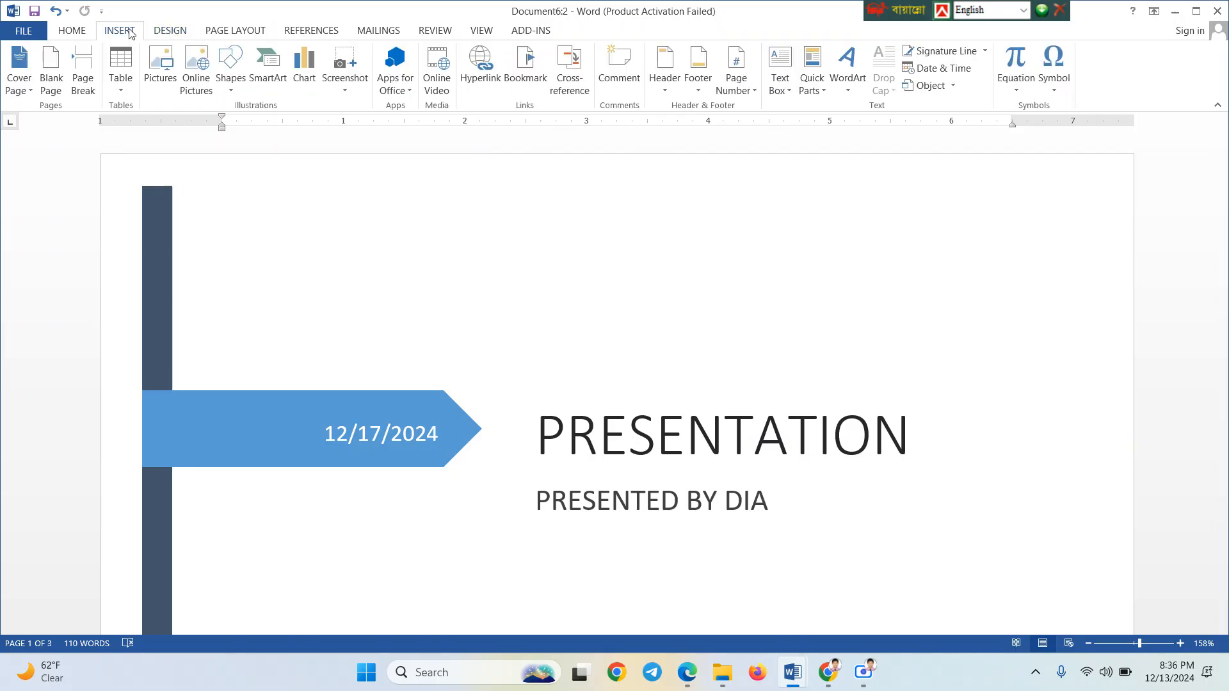
click(754, 94)
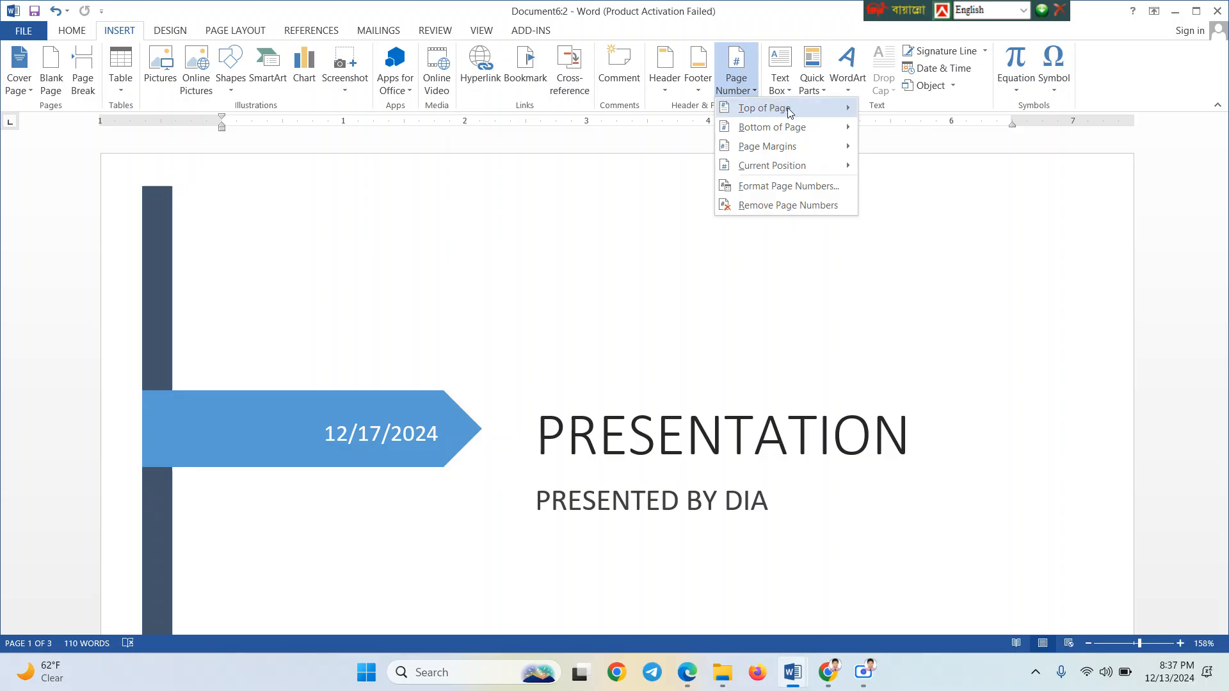
mouse_move(825, 109)
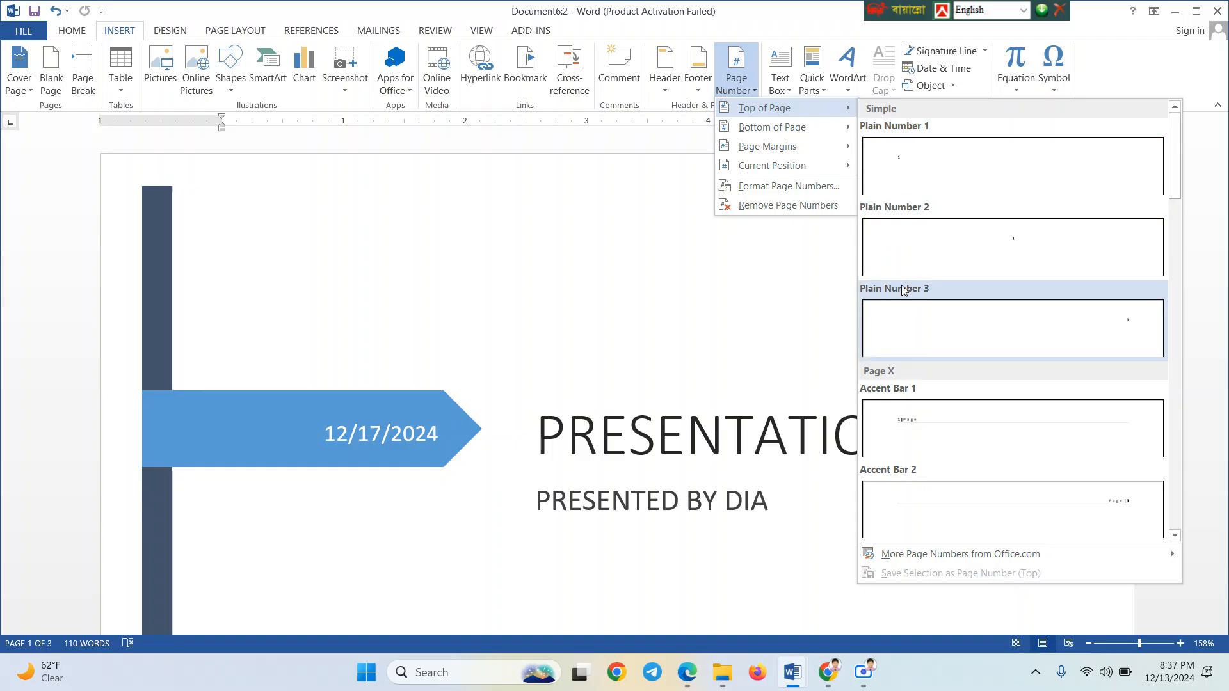
scroll(925, 485, down, 3)
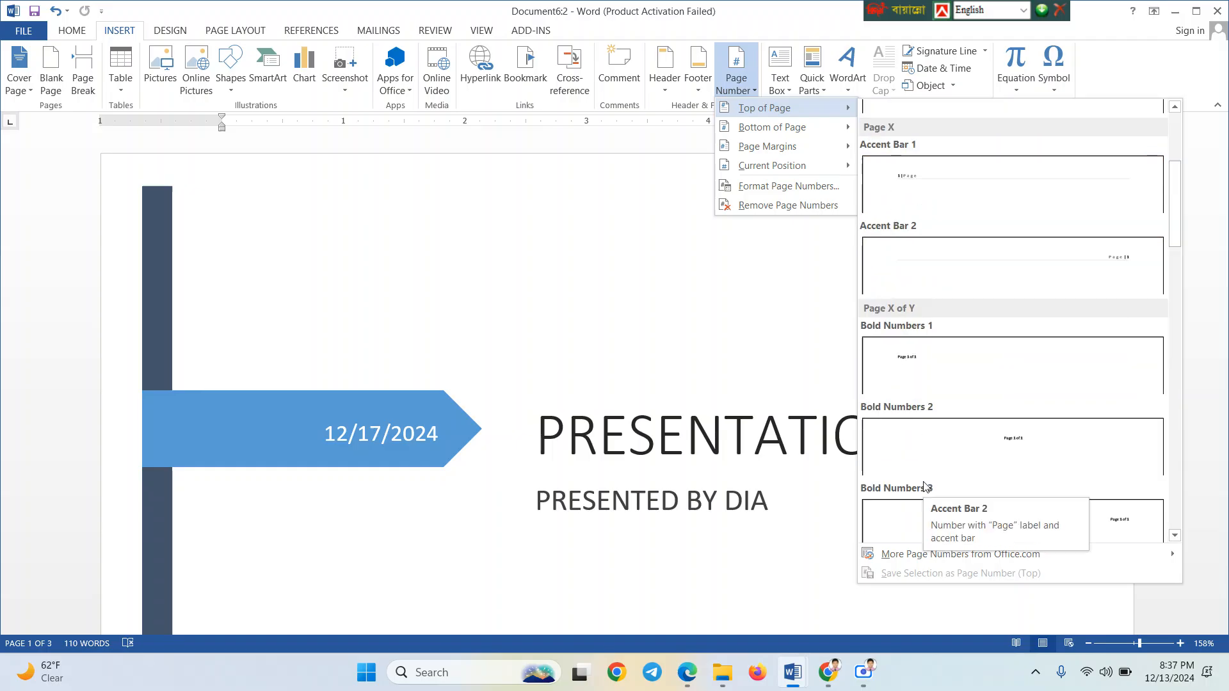
scroll(946, 544, down, 8)
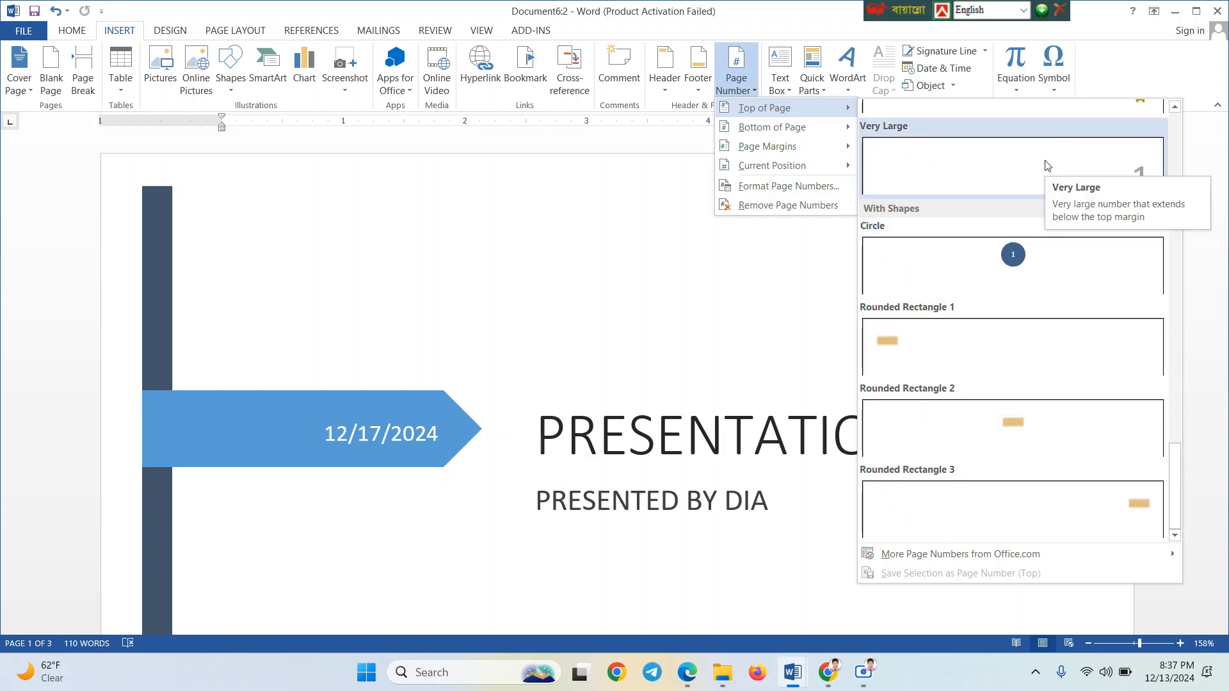
click(1046, 167)
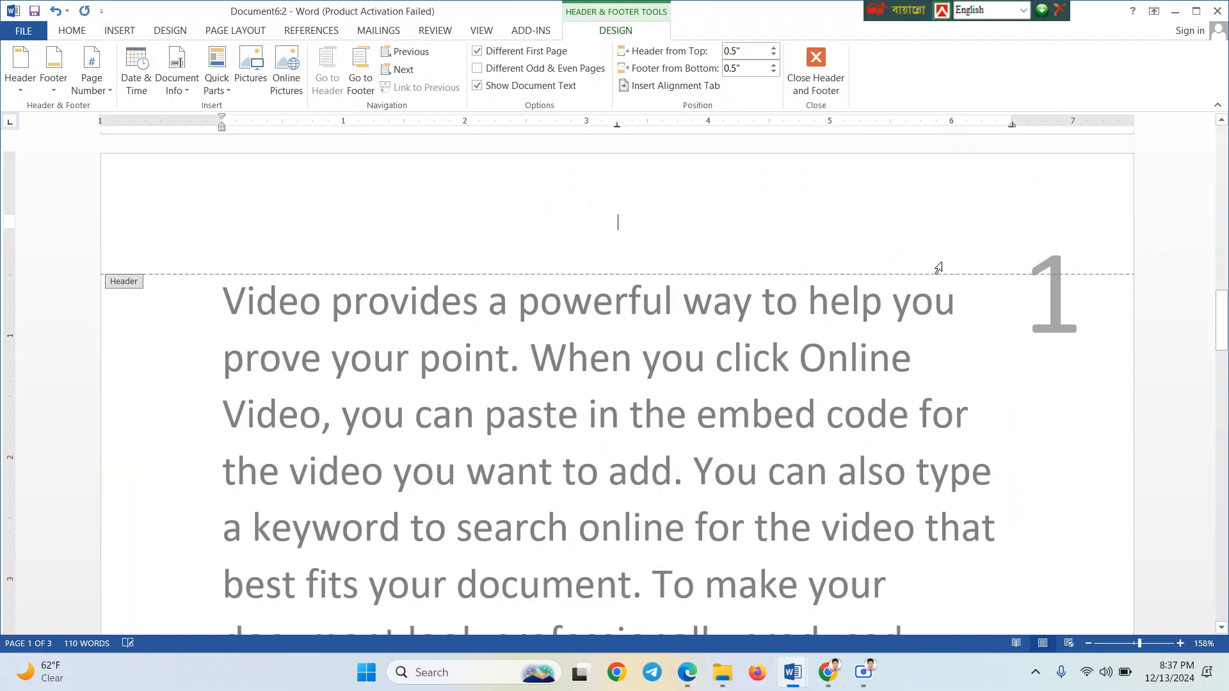
Examine the headers and footers of all pages, including the cover page, to check the page numbering
scroll(935, 294, down, 15)
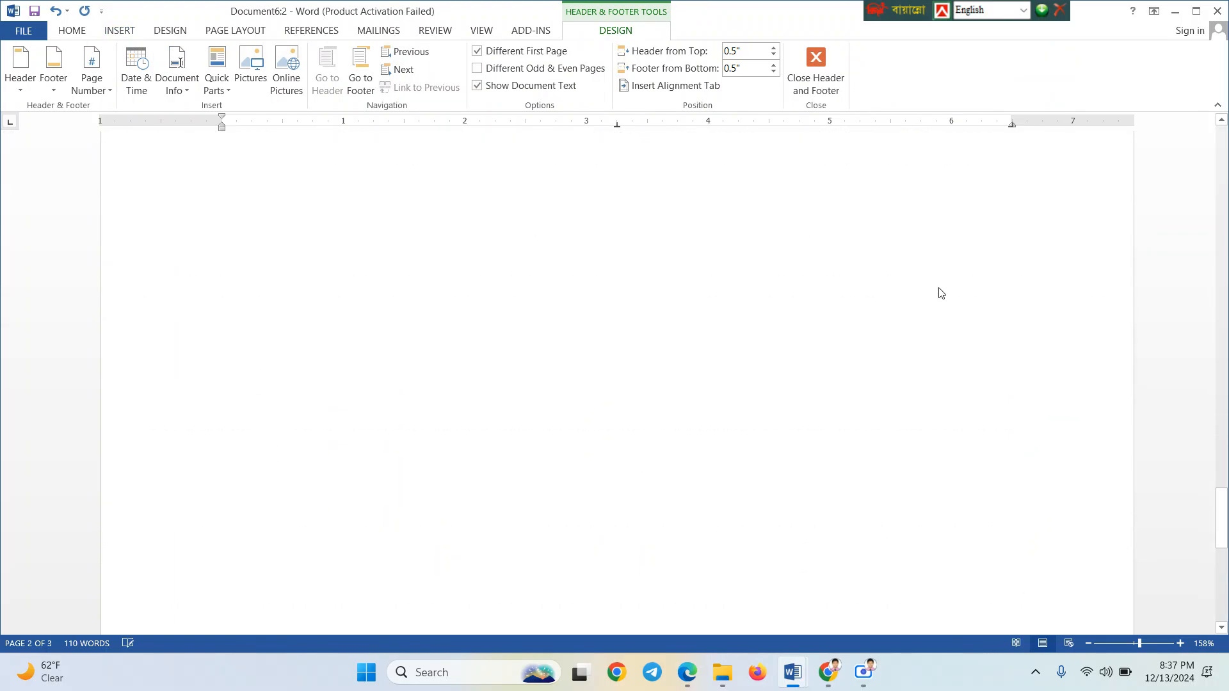
scroll(940, 288, up, 1)
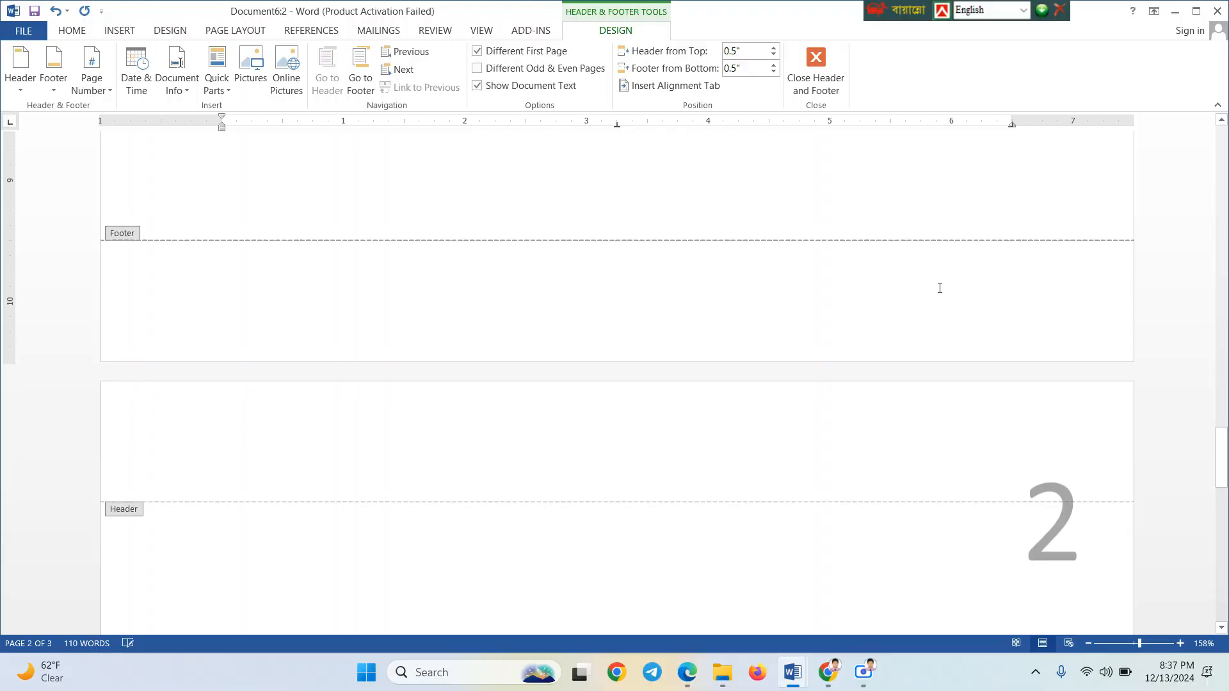
scroll(940, 288, up, 12)
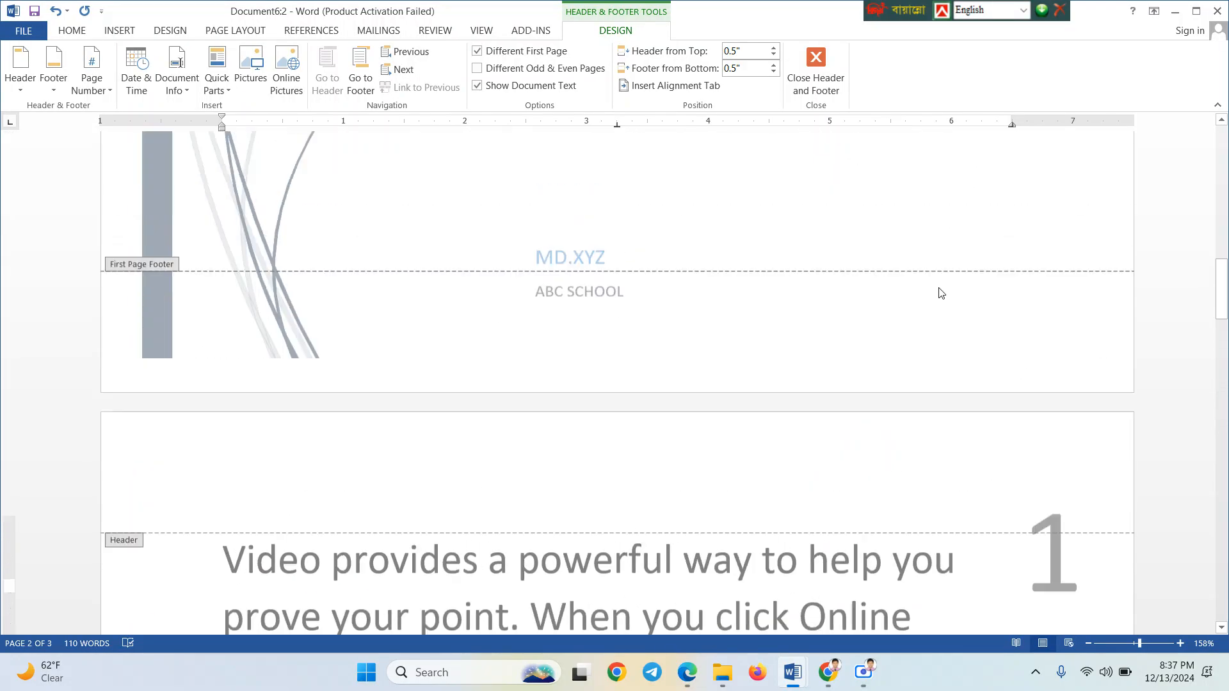
scroll(939, 293, up, 5)
scroll(939, 293, down, 10)
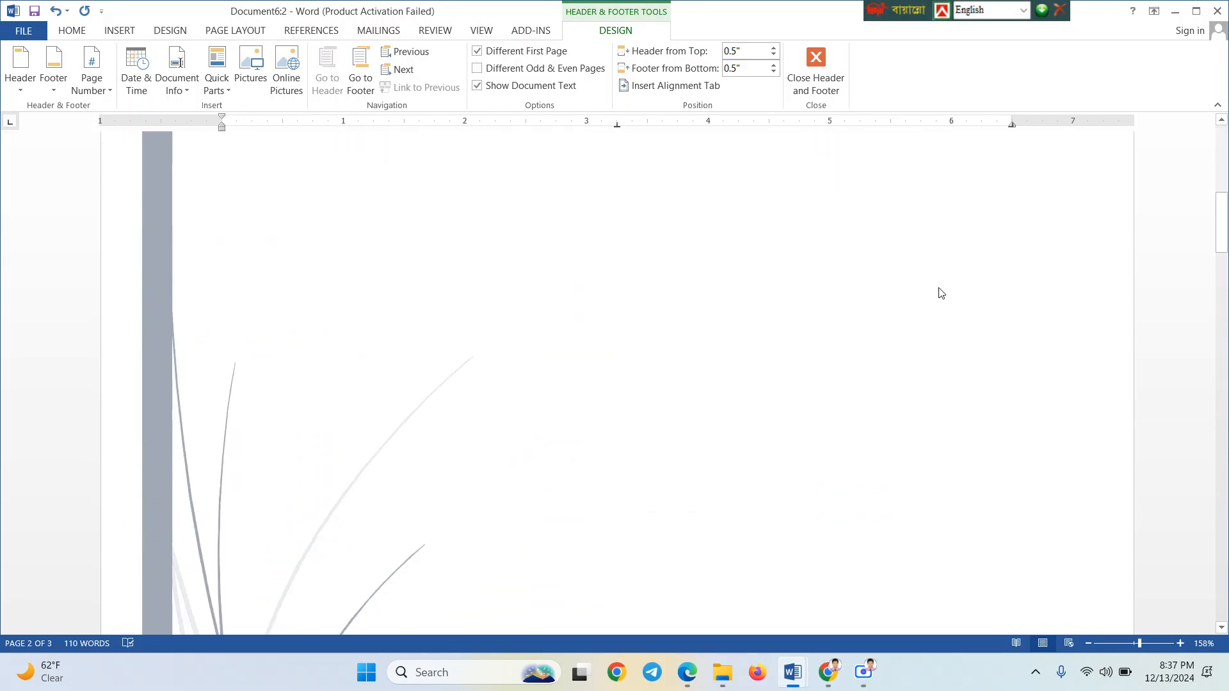
scroll(939, 293, down, 11)
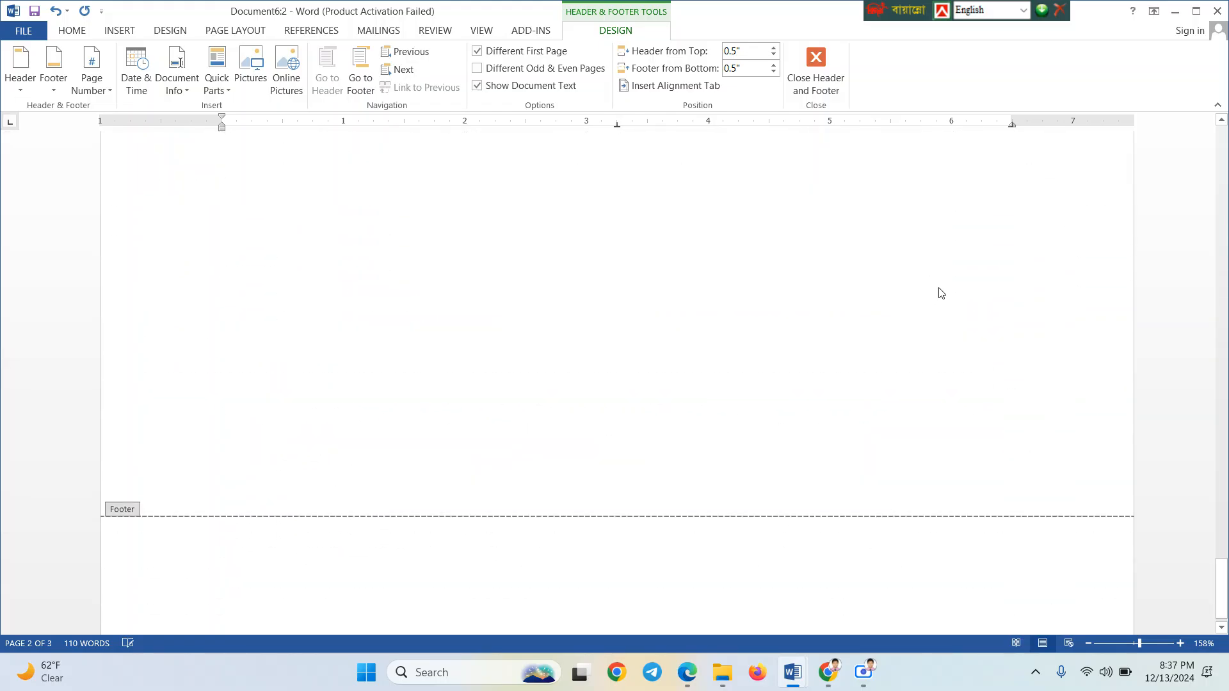
scroll(940, 293, down, 3)
scroll(940, 293, up, 8)
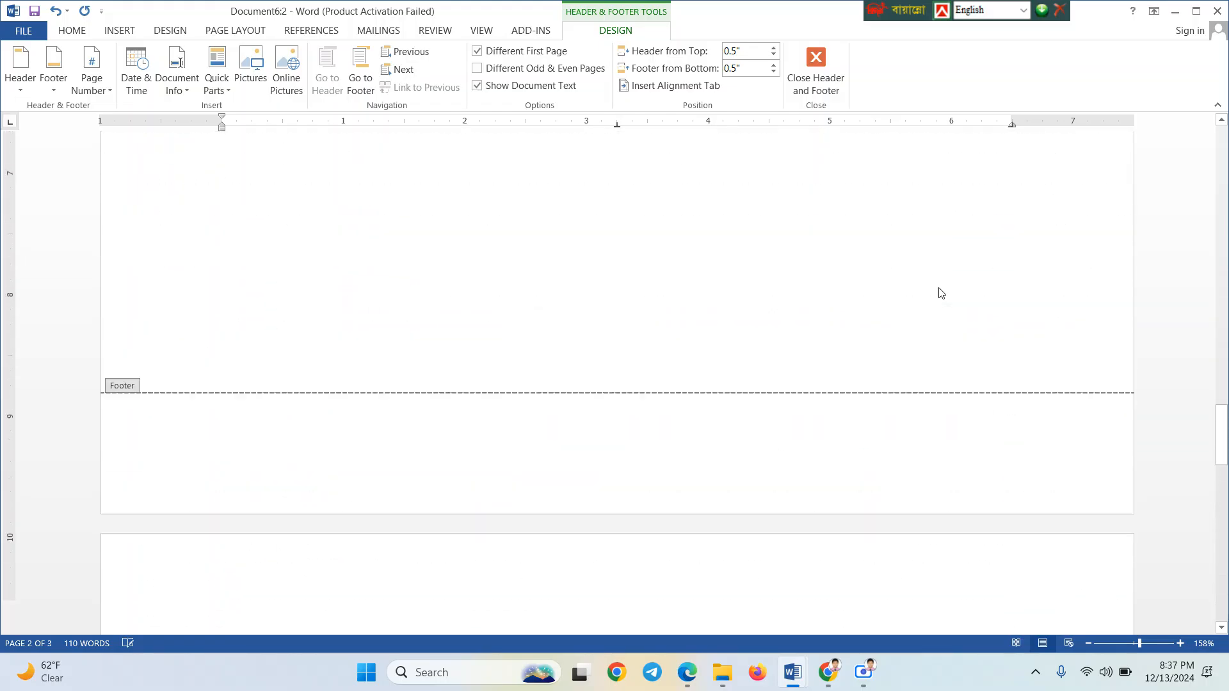
Close the header and footer and check the large page numbers across the document's pages
scroll(940, 293, up, 10)
scroll(939, 293, down, 7)
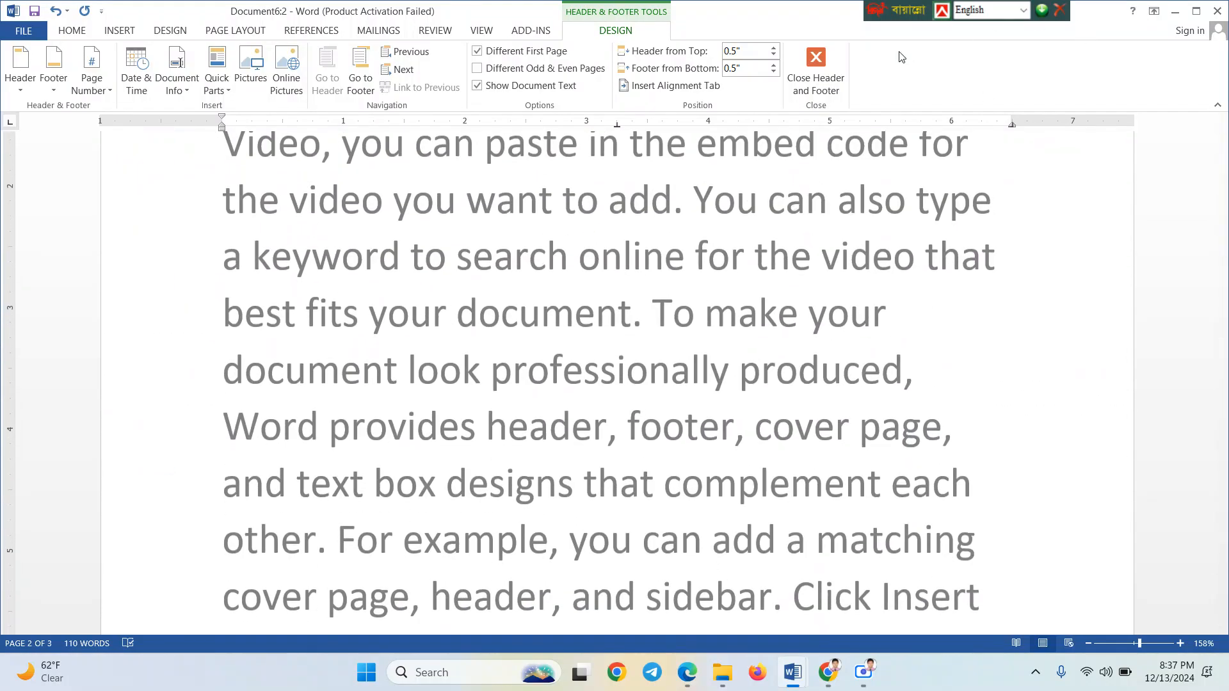
click(833, 90)
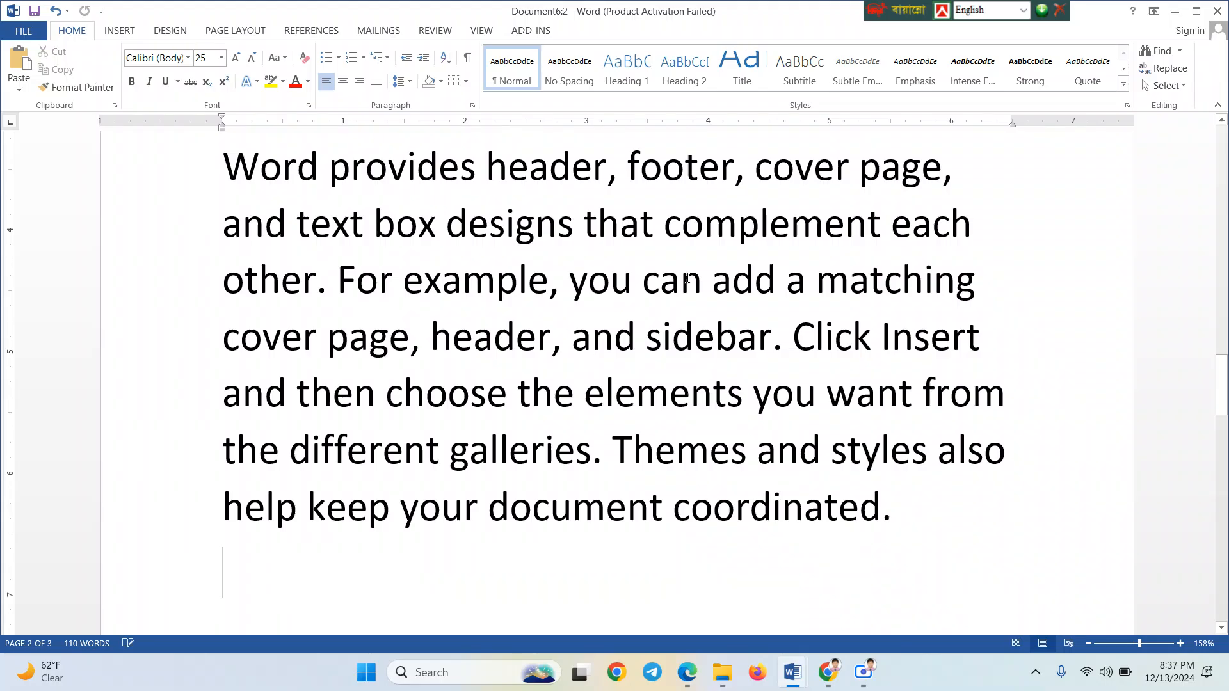
scroll(684, 295, up, 15)
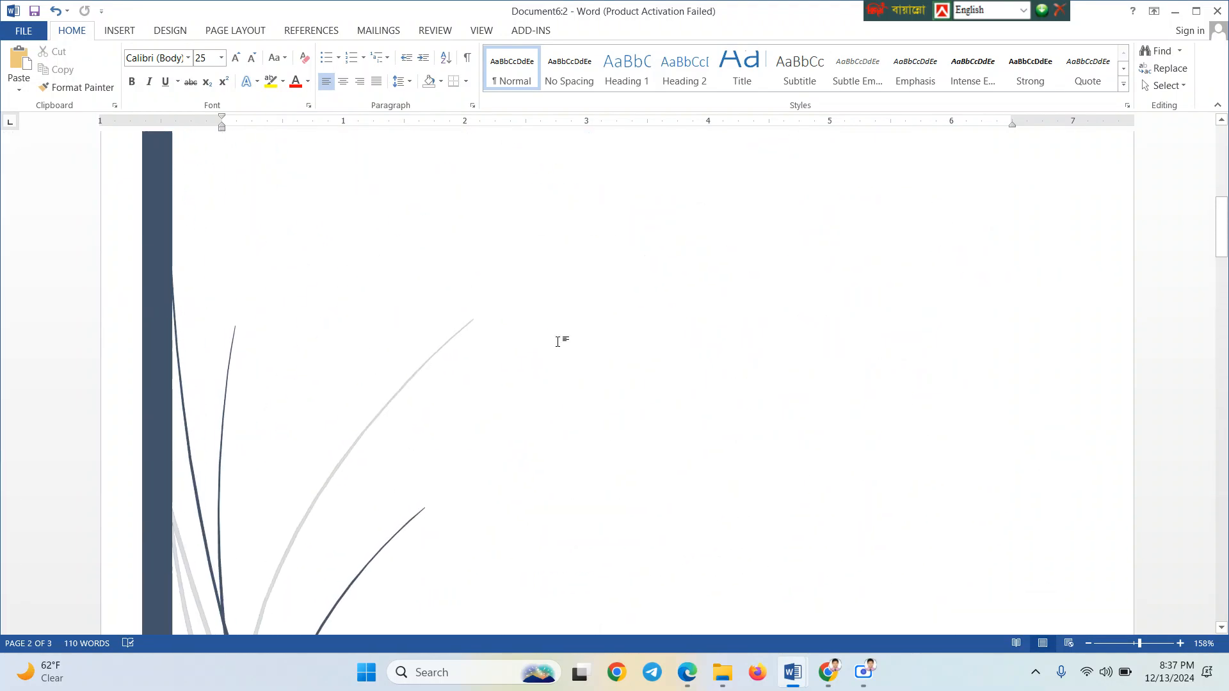
scroll(558, 342, down, 10)
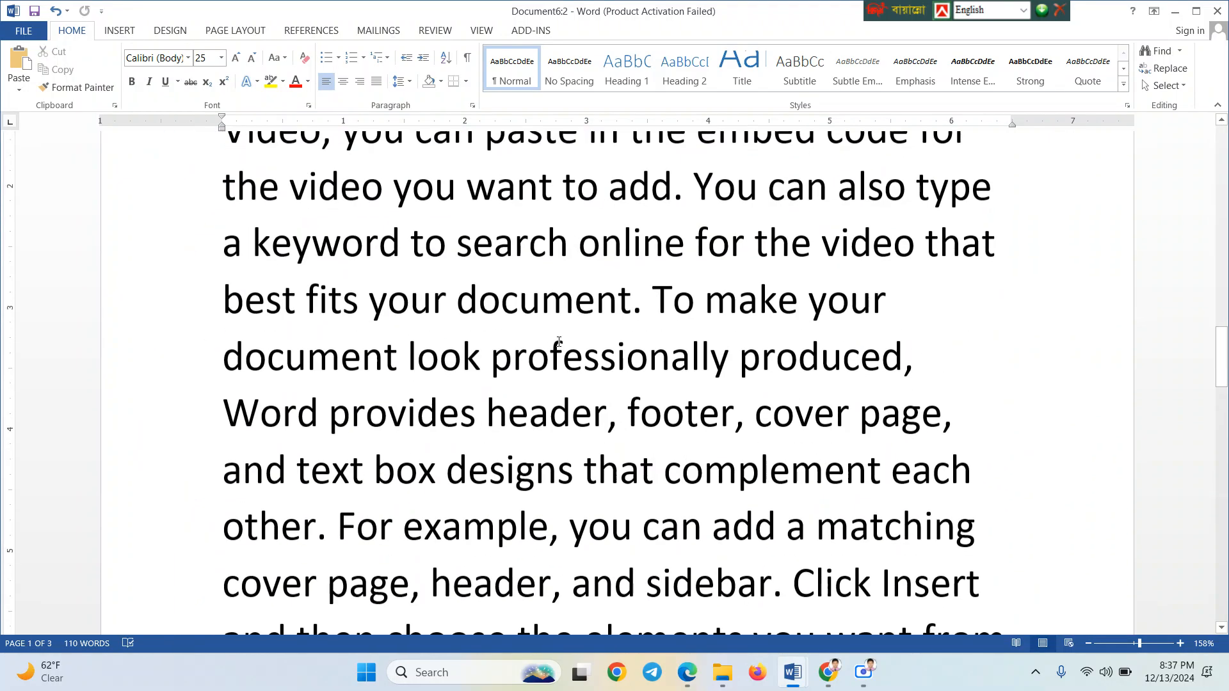
scroll(558, 342, down, 5)
scroll(558, 342, up, 12)
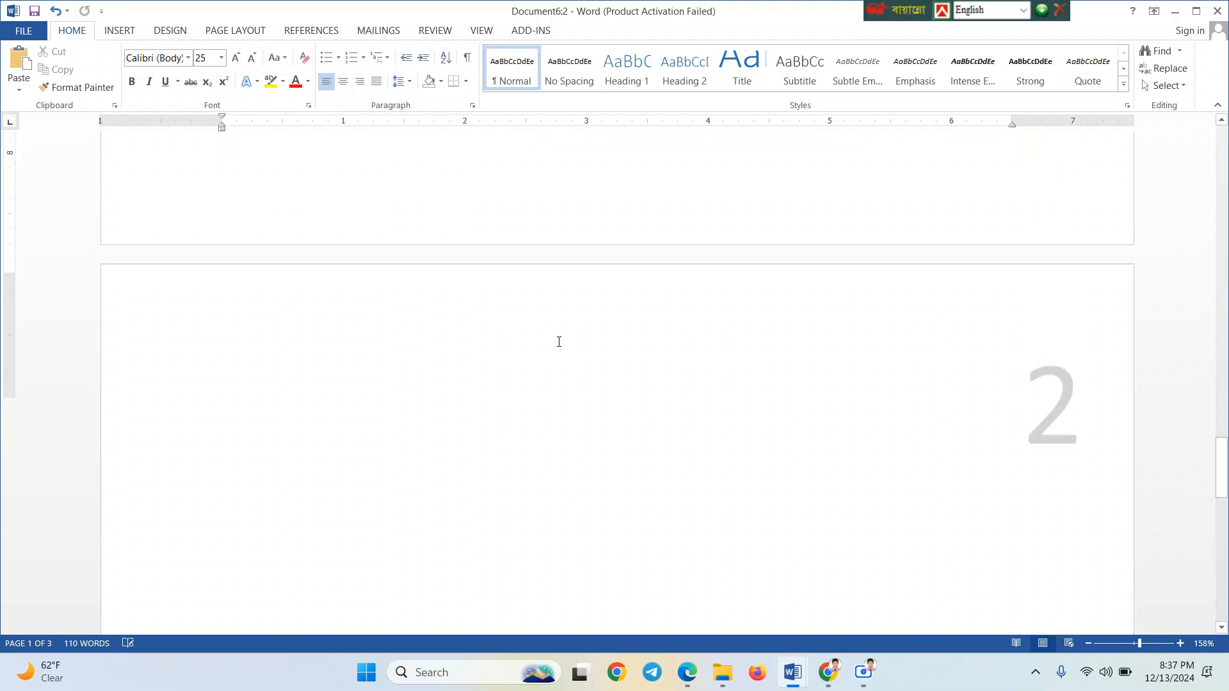
scroll(558, 342, up, 5)
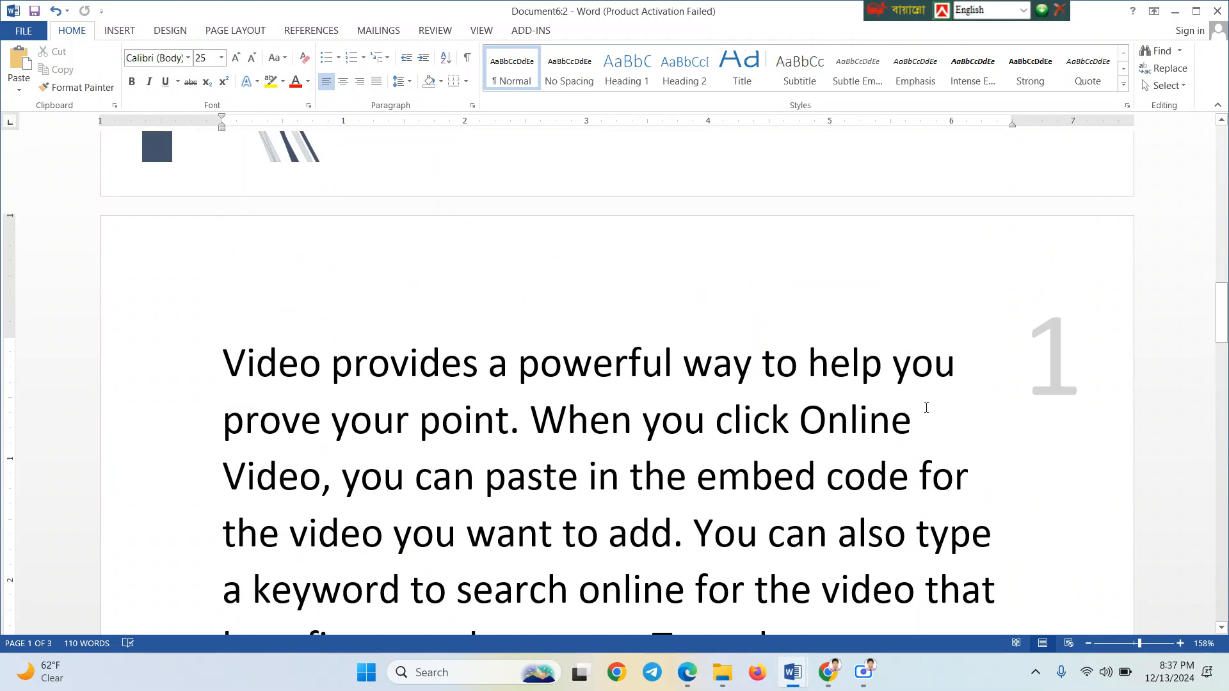
Open the second page's header and delete the large page number from its text box
double_click(1062, 376)
click(1062, 376)
double_click(1062, 375)
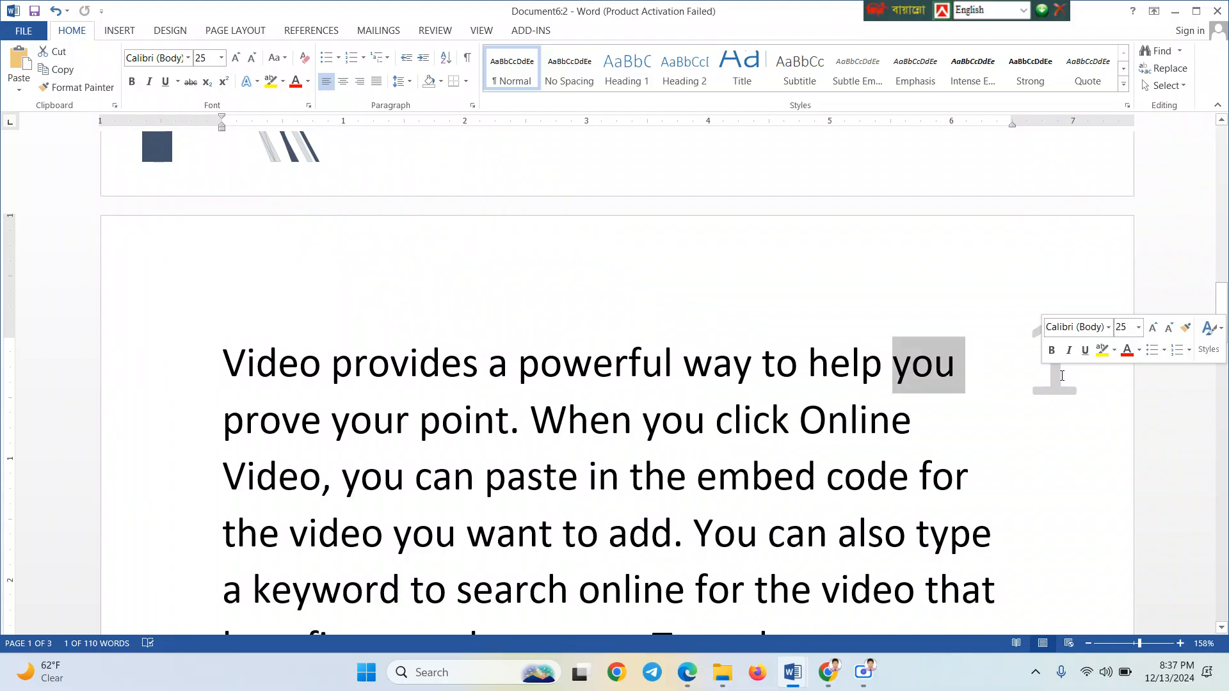
click(999, 222)
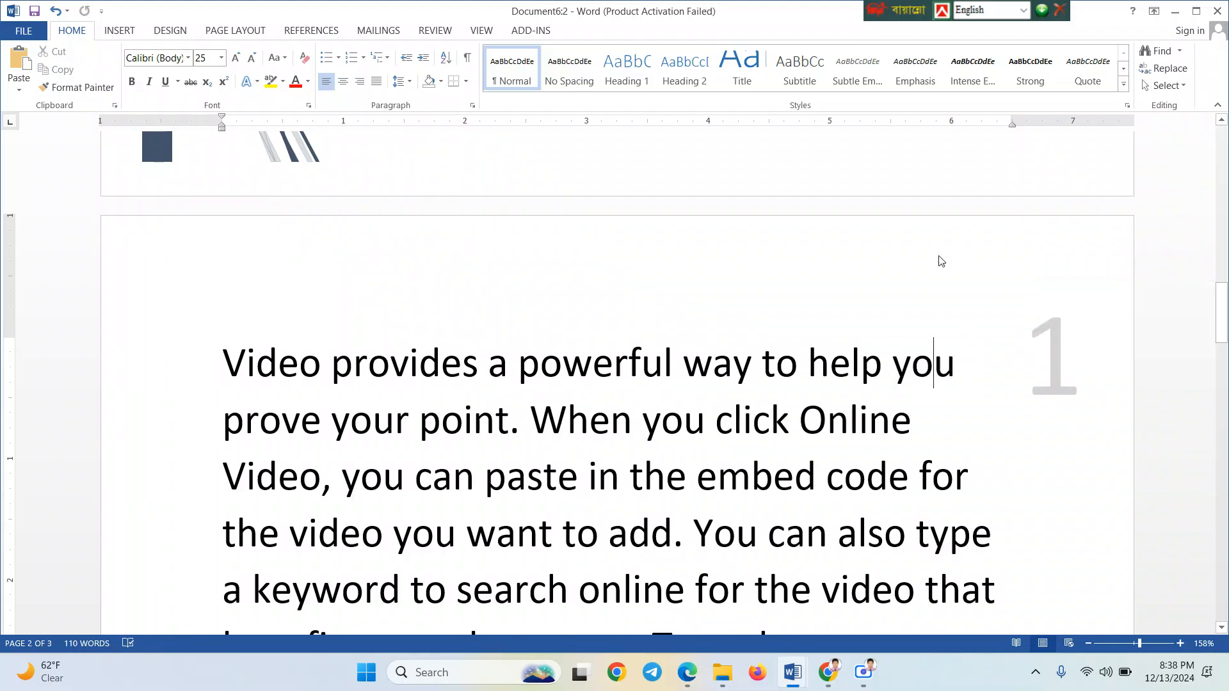
double_click(940, 256)
click(1066, 356)
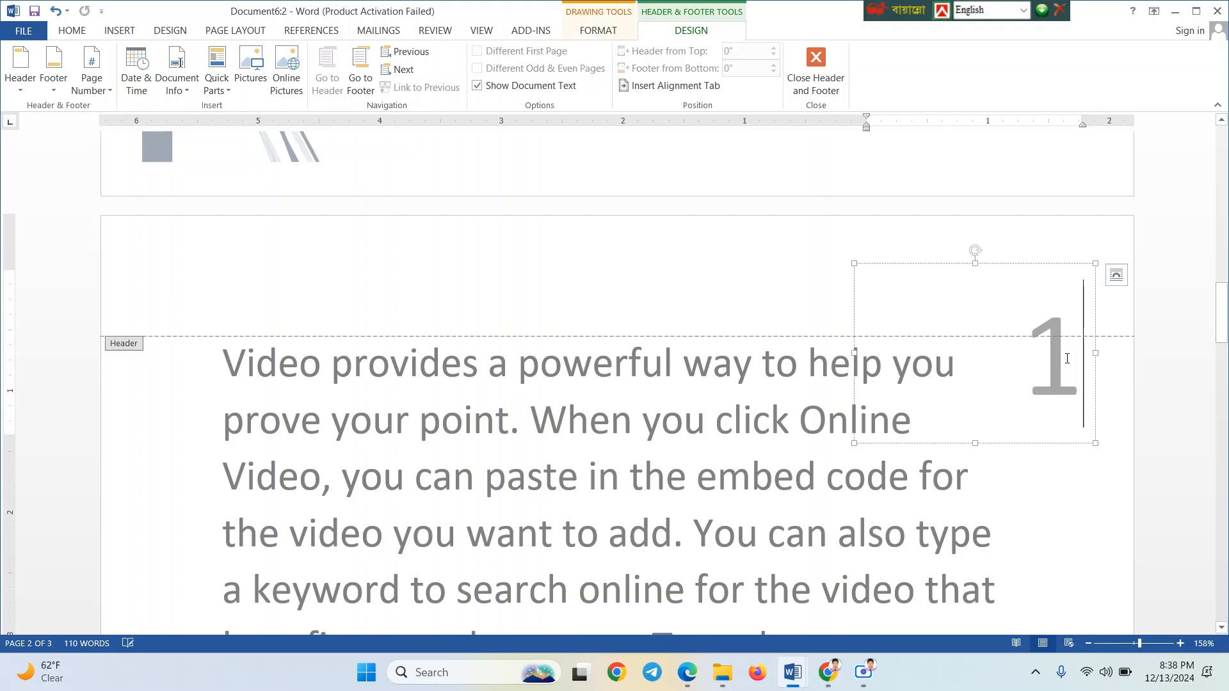
double_click(1066, 359)
key(Delete)
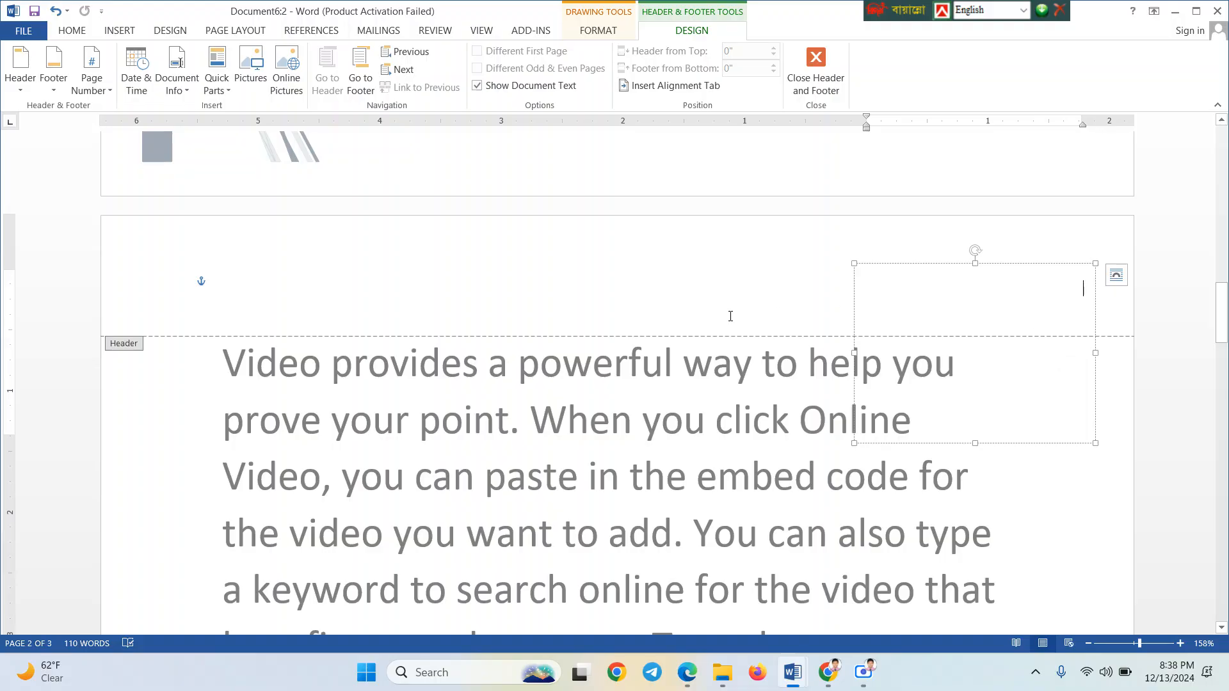
Leave the header and check all pages for remaining page numbers
scroll(730, 316, down, 15)
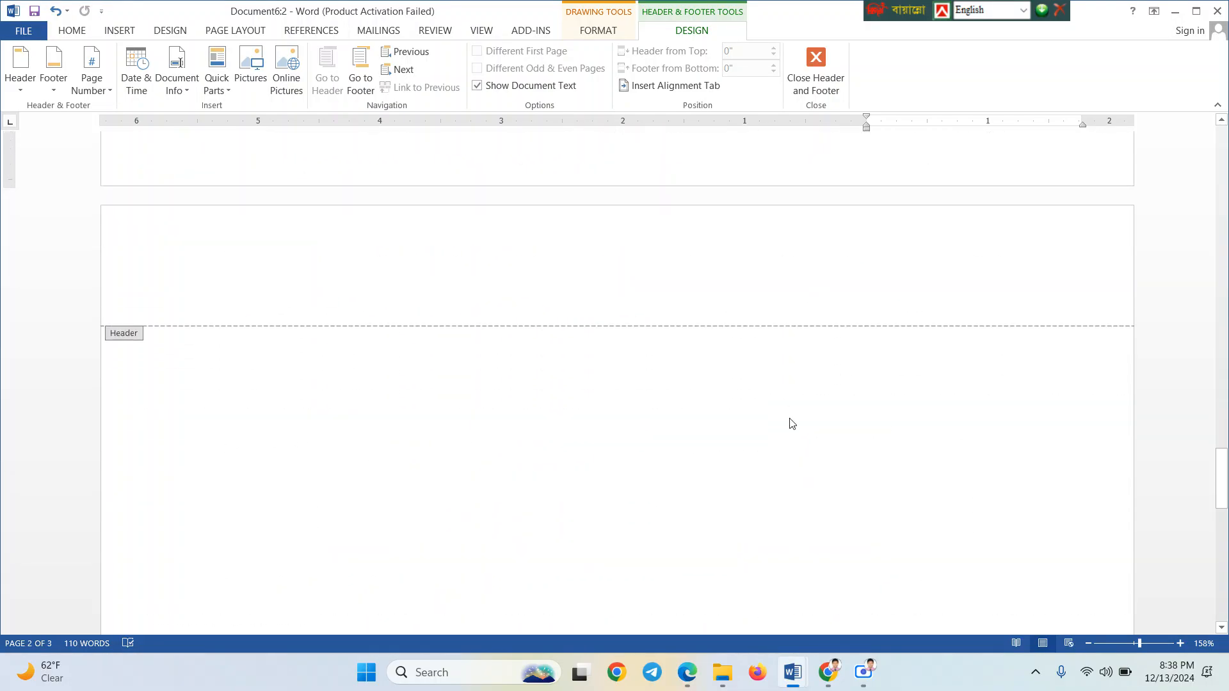
scroll(786, 345, up, 5)
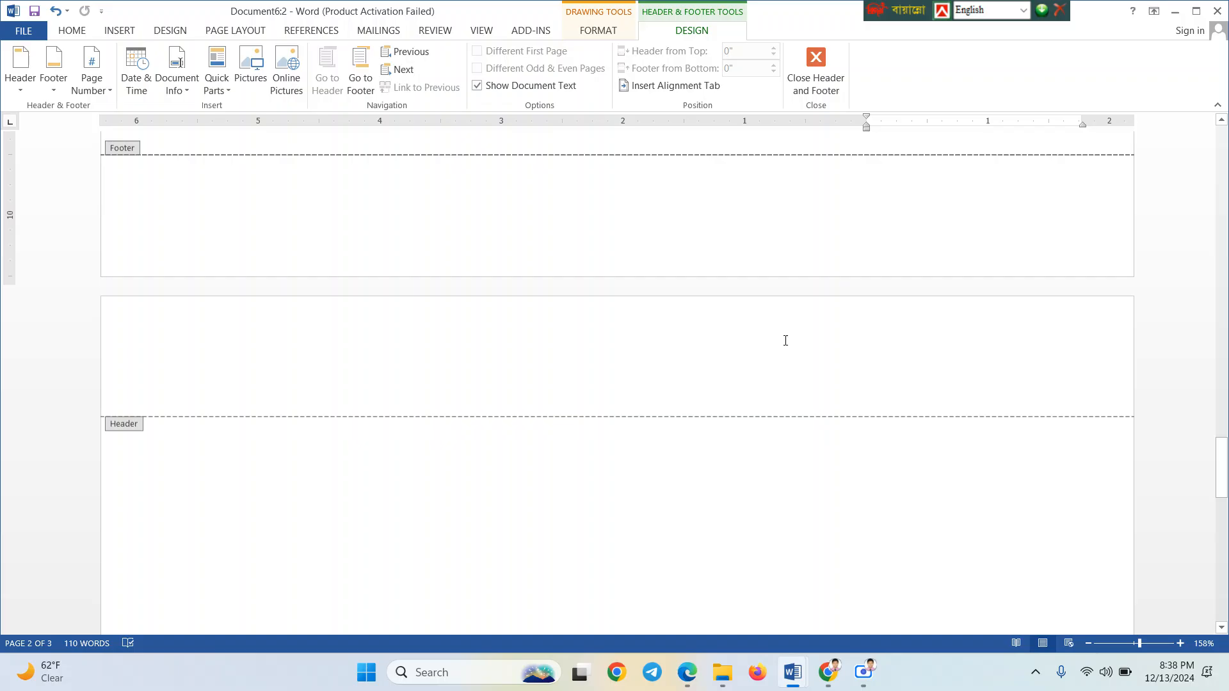
scroll(768, 345, up, 1)
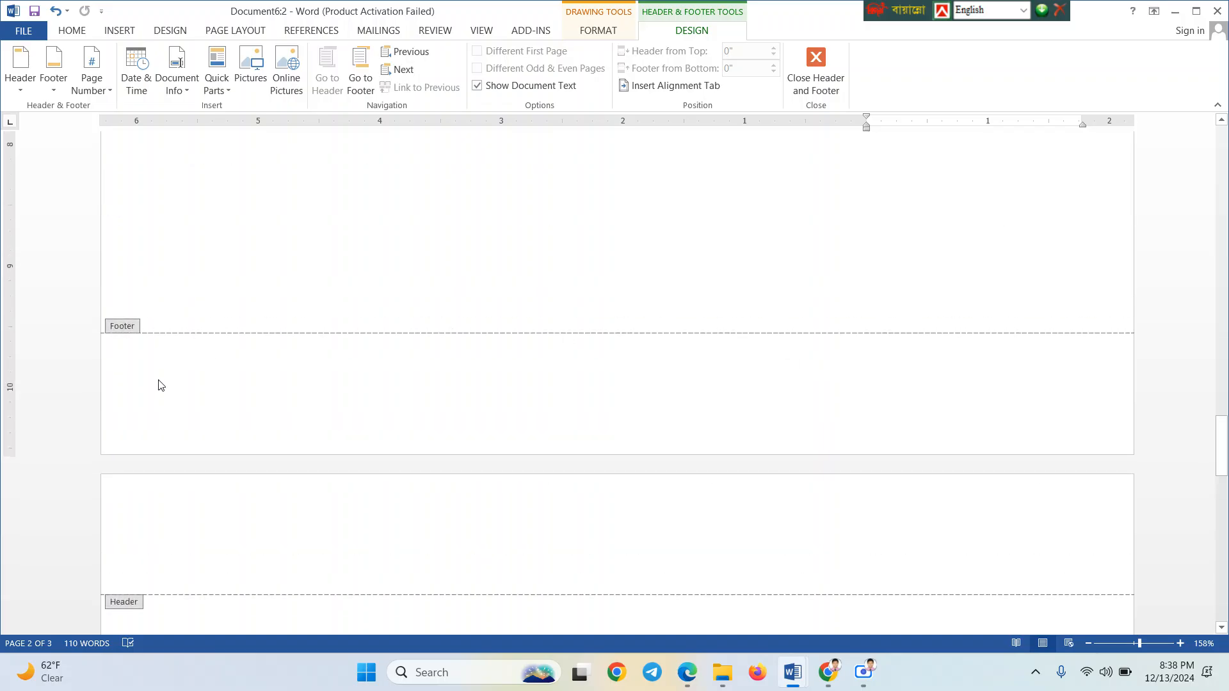
double_click(128, 607)
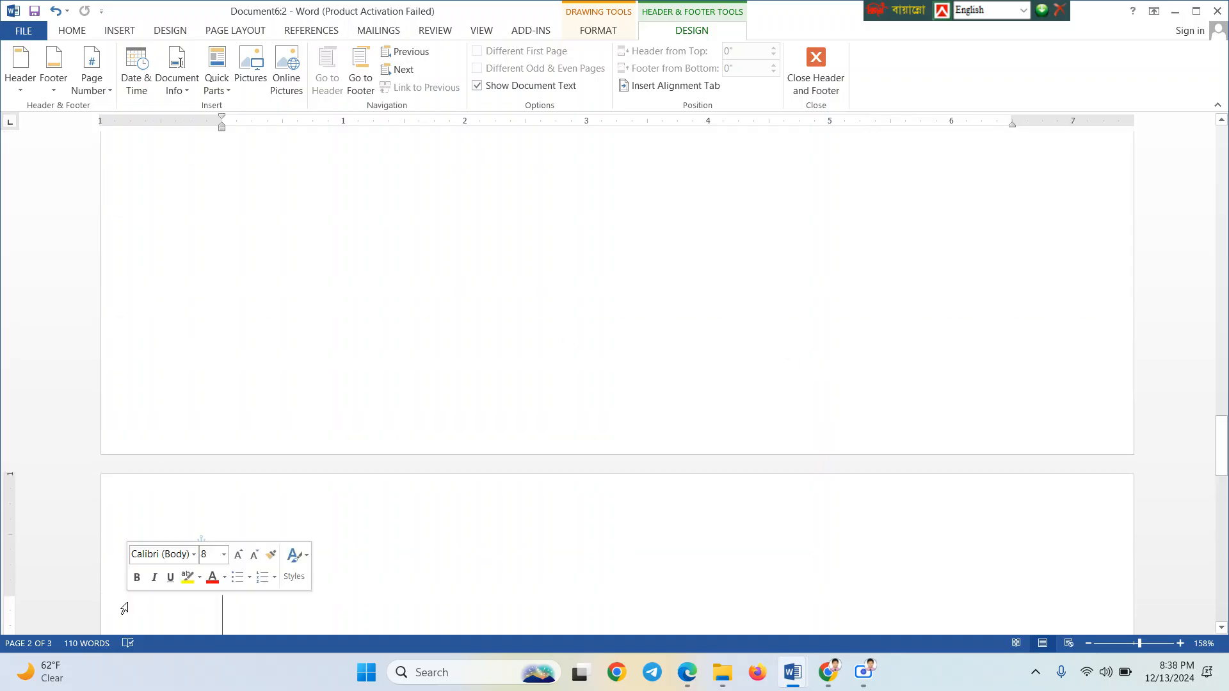
scroll(627, 369, down, 3)
scroll(627, 368, down, 10)
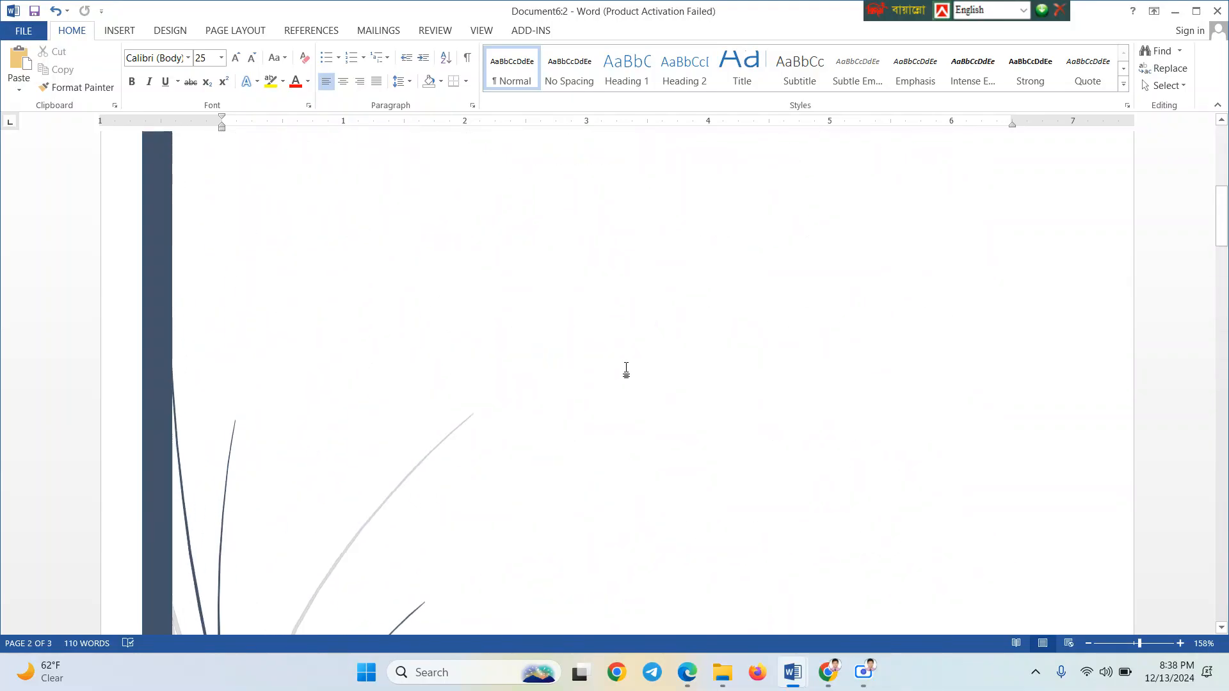
scroll(625, 370, down, 5)
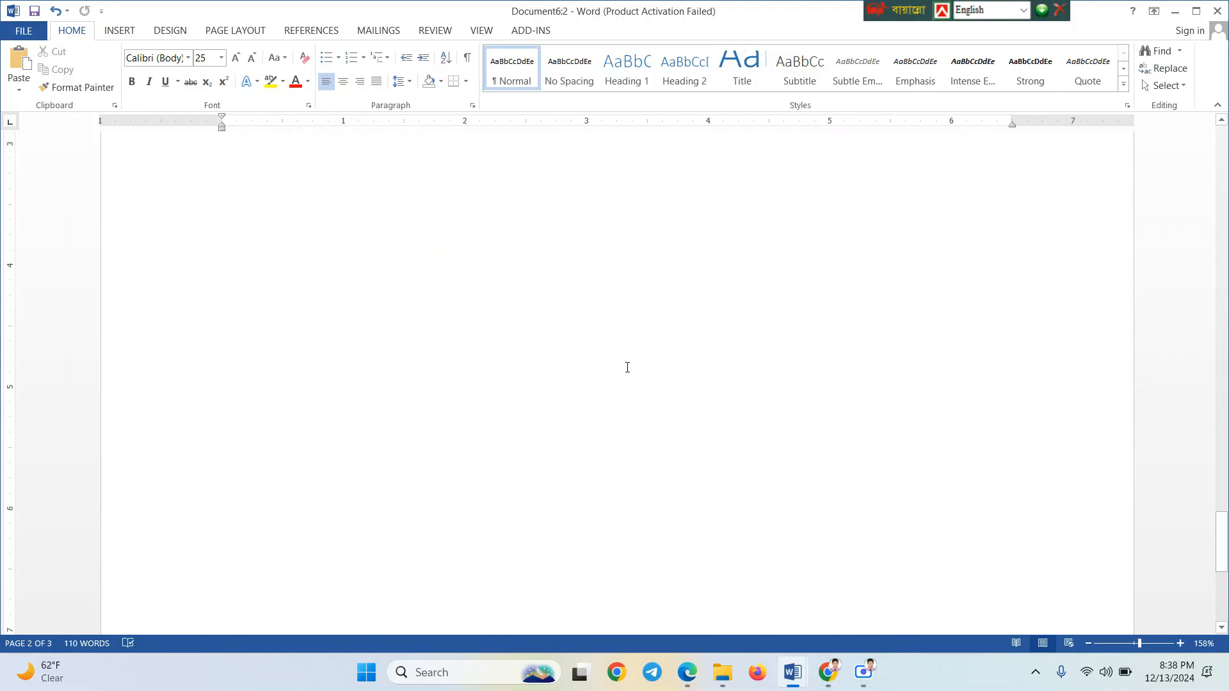
scroll(627, 367, up, 10)
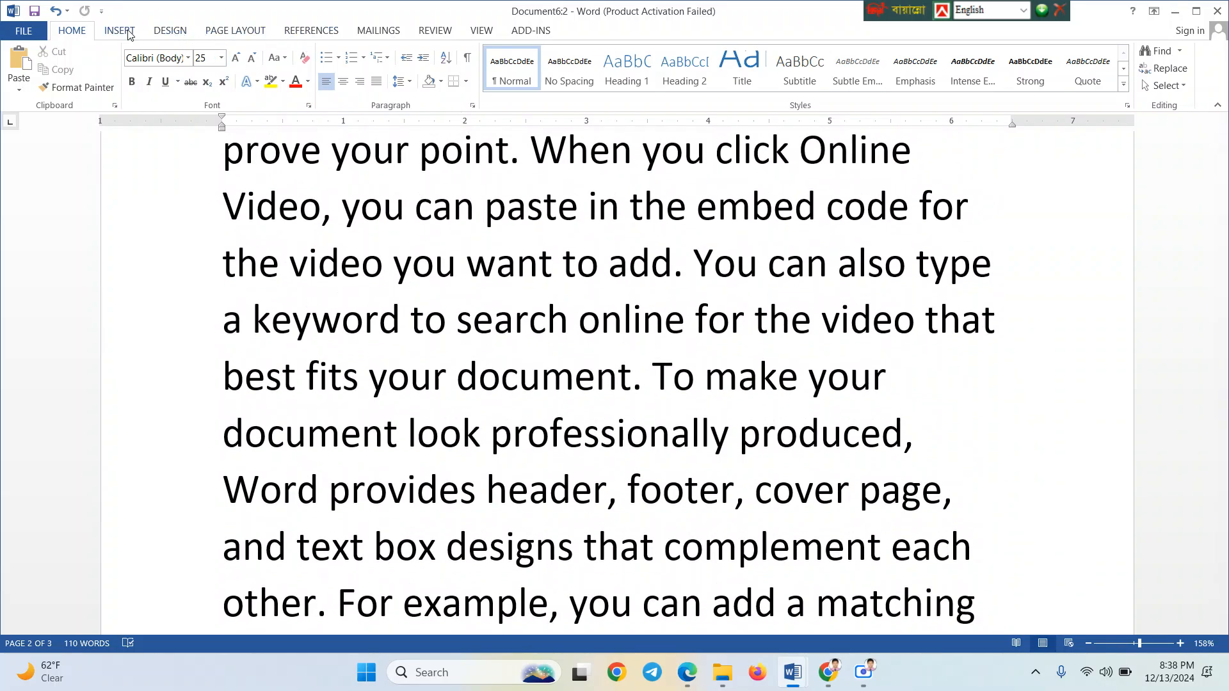
Insert a page number at the bottom of the page in the Triangle 1 style
click(128, 34)
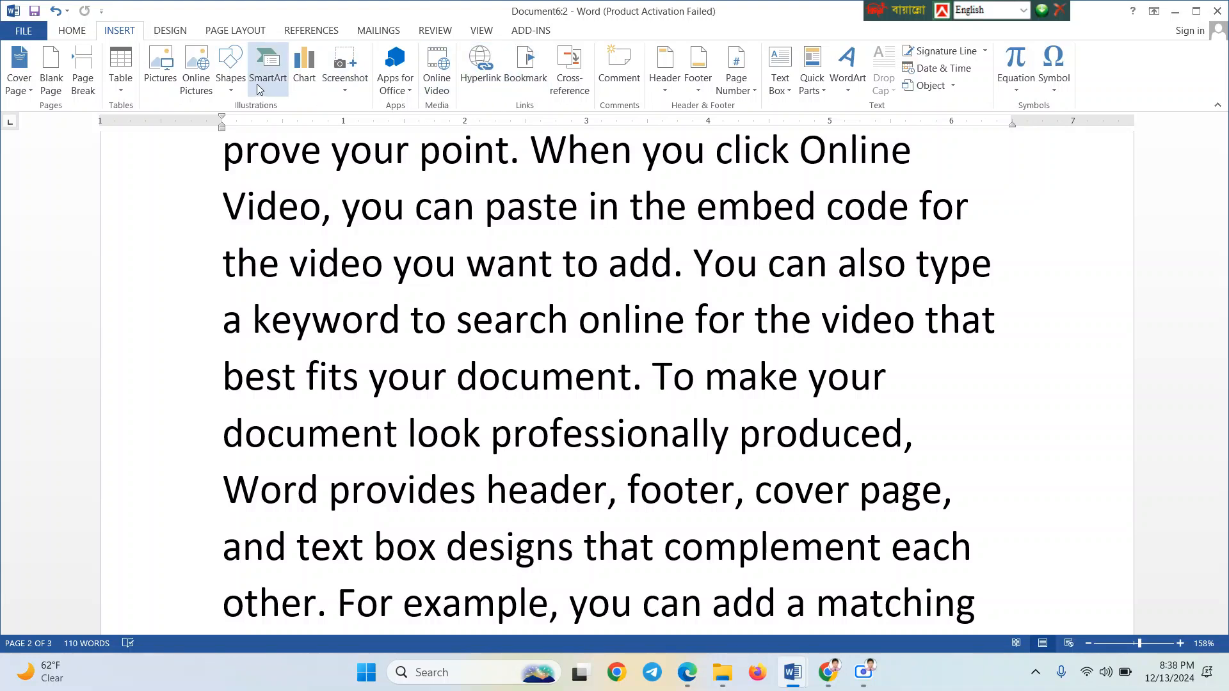
click(746, 96)
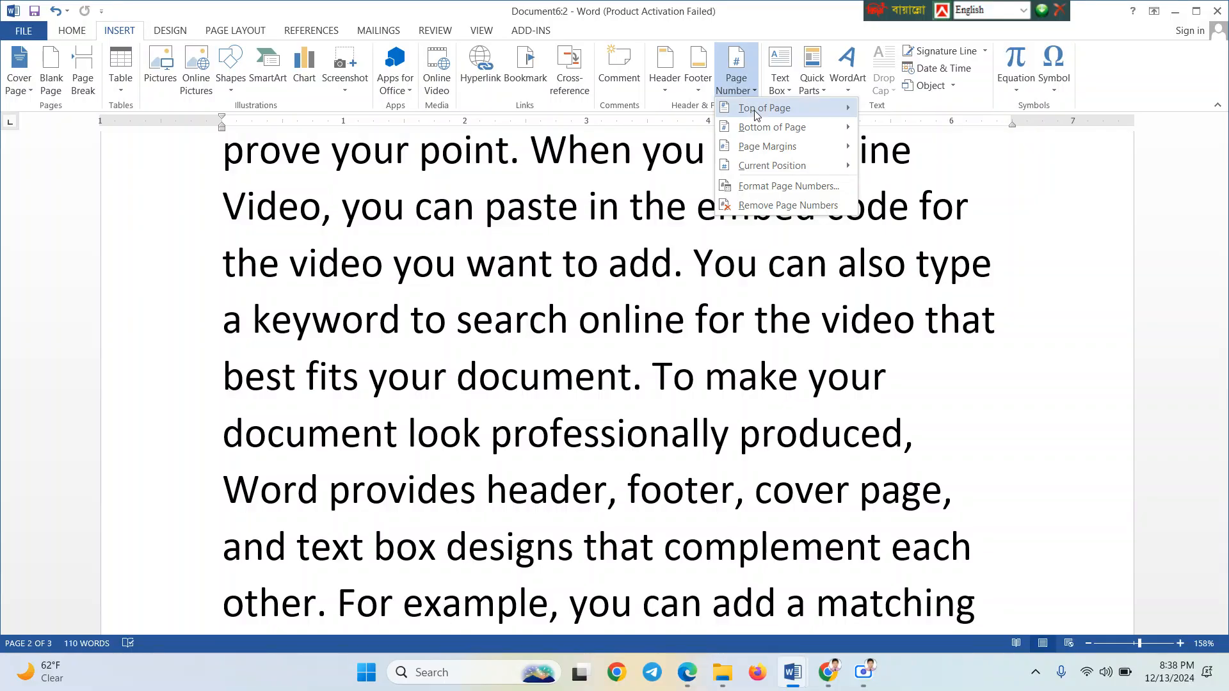
mouse_move(787, 132)
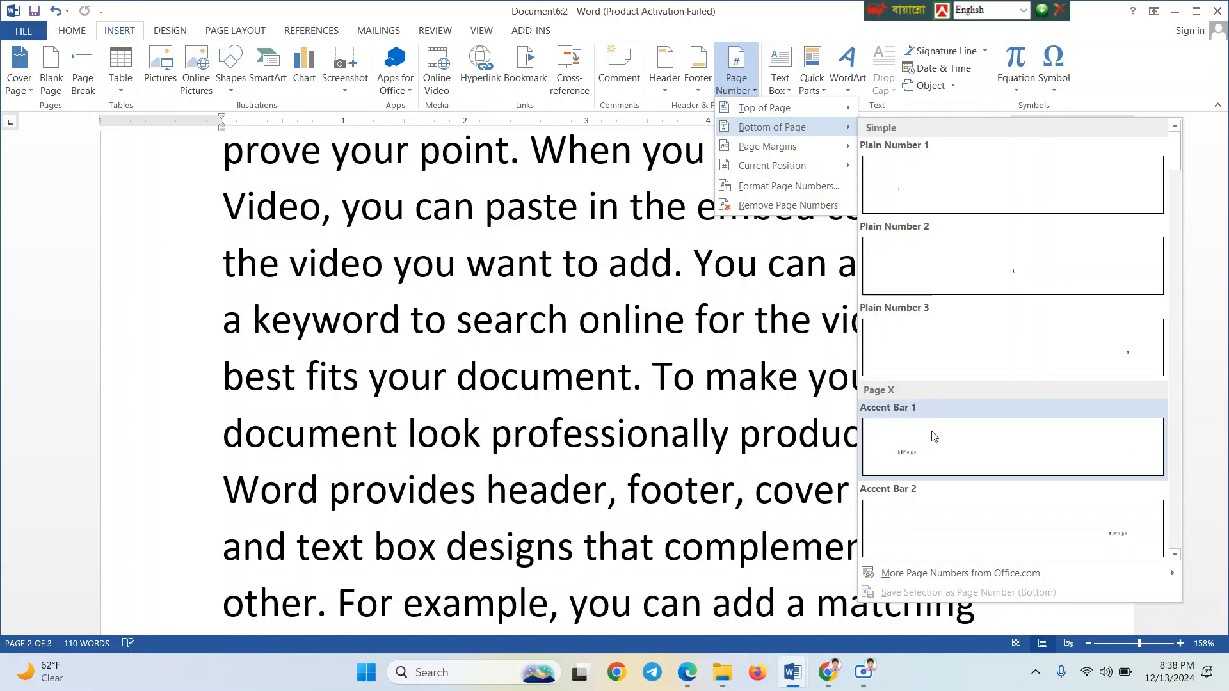
scroll(933, 431, down, 3)
scroll(921, 475, down, 10)
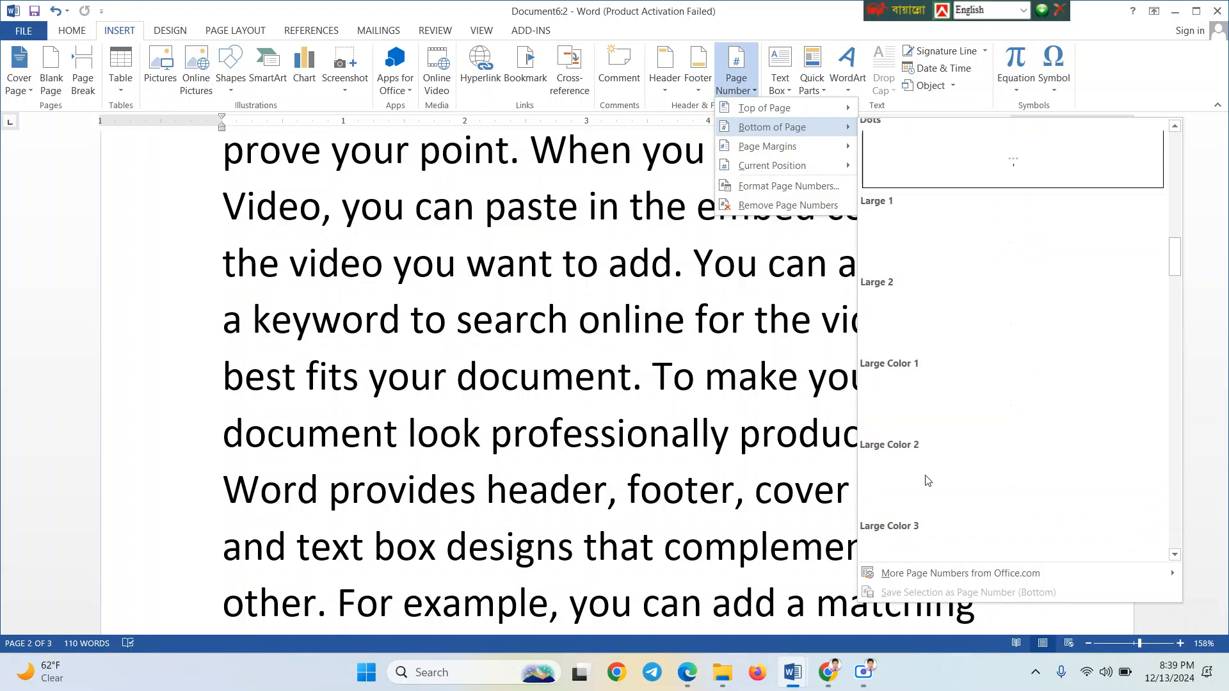
scroll(928, 480, down, 10)
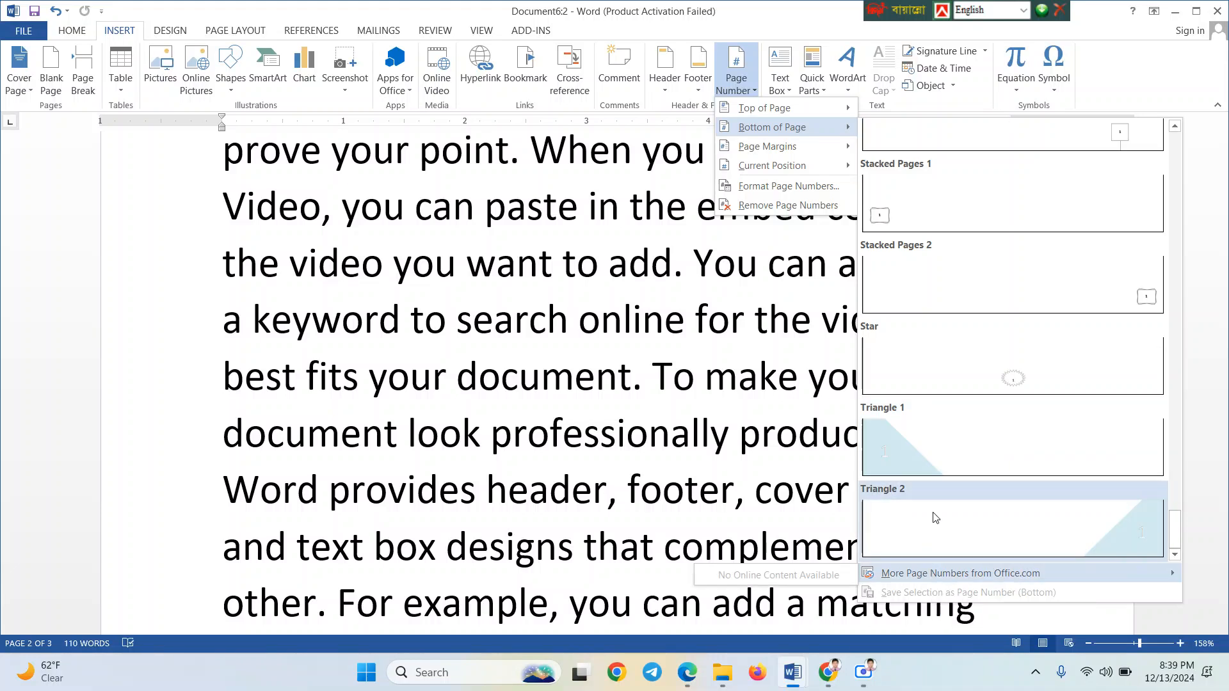
click(928, 427)
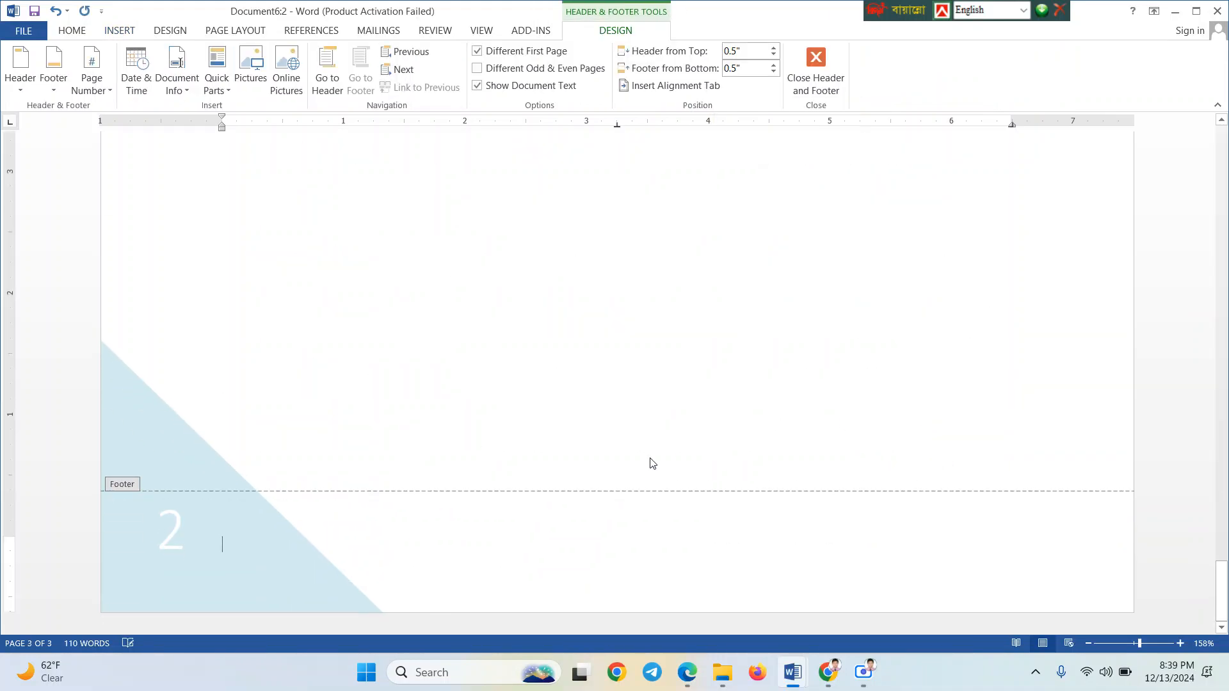
Examine the triangle page numbers in the footers of all pages, including the cover page, and close the header and footer
scroll(652, 463, up, 15)
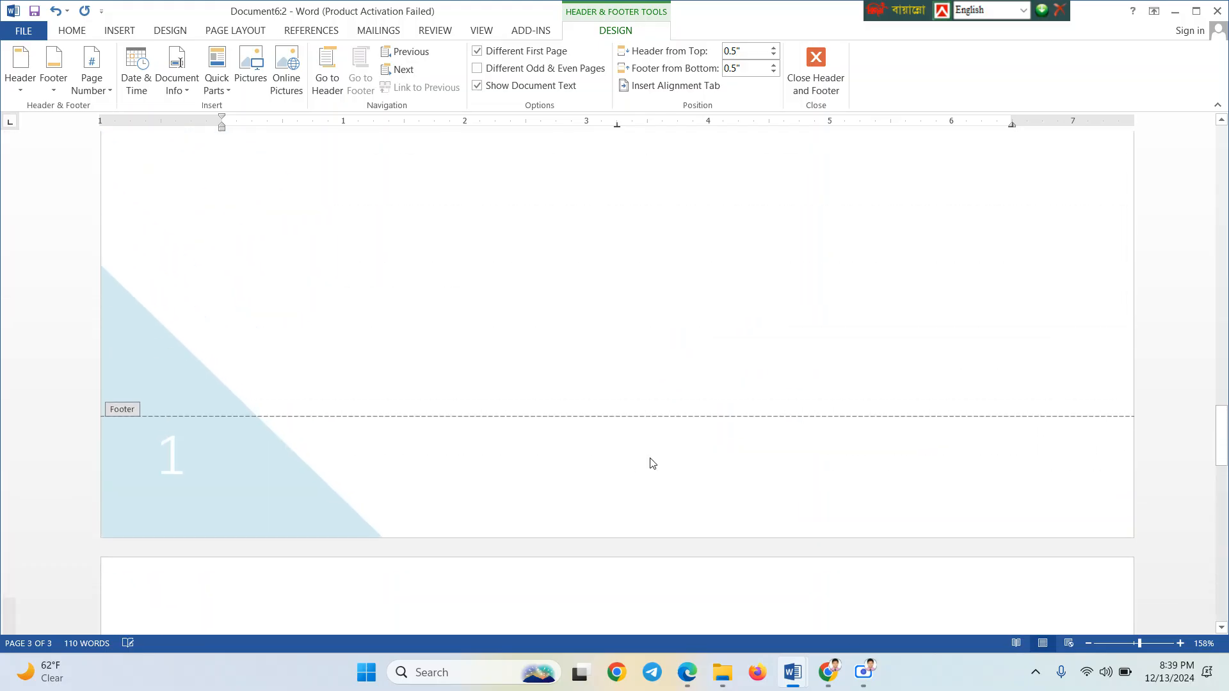
scroll(652, 463, up, 20)
scroll(652, 463, down, 15)
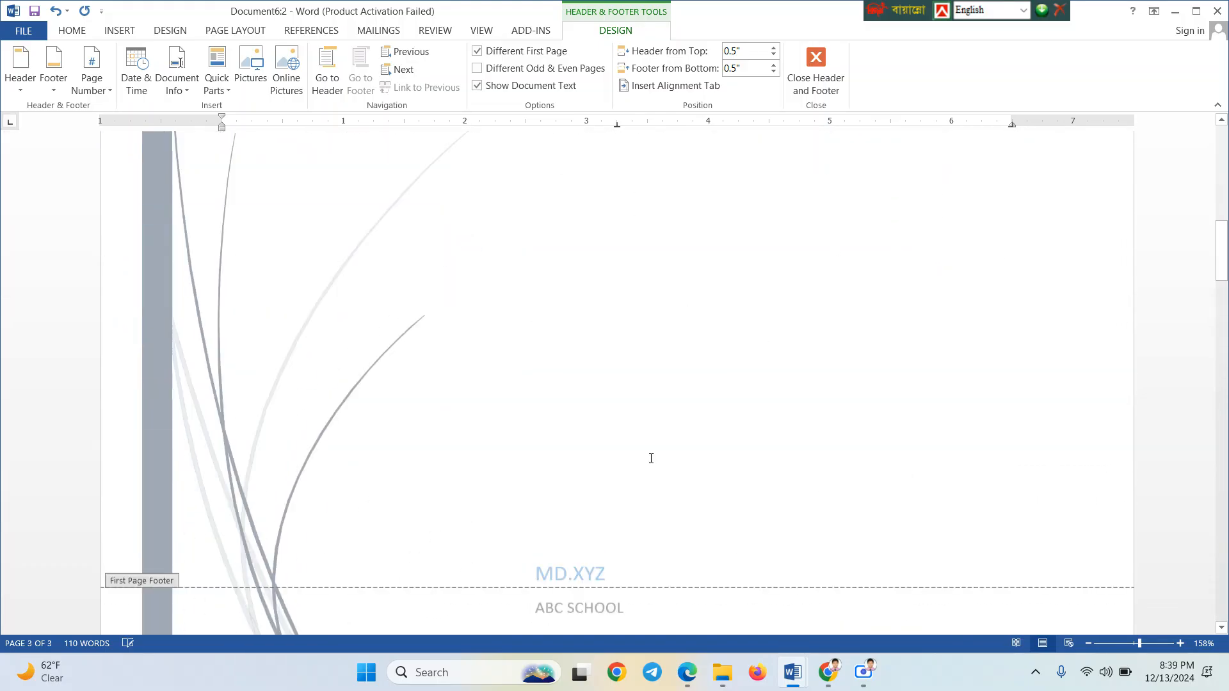
scroll(652, 463, down, 15)
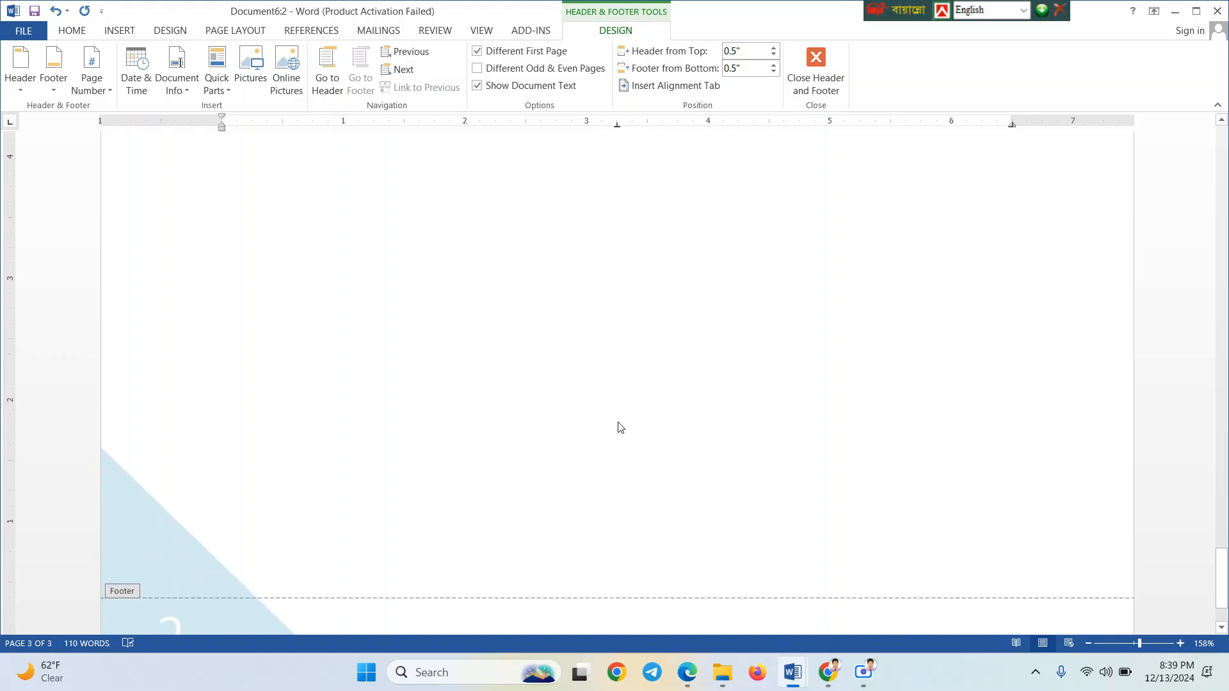
scroll(599, 317, up, 15)
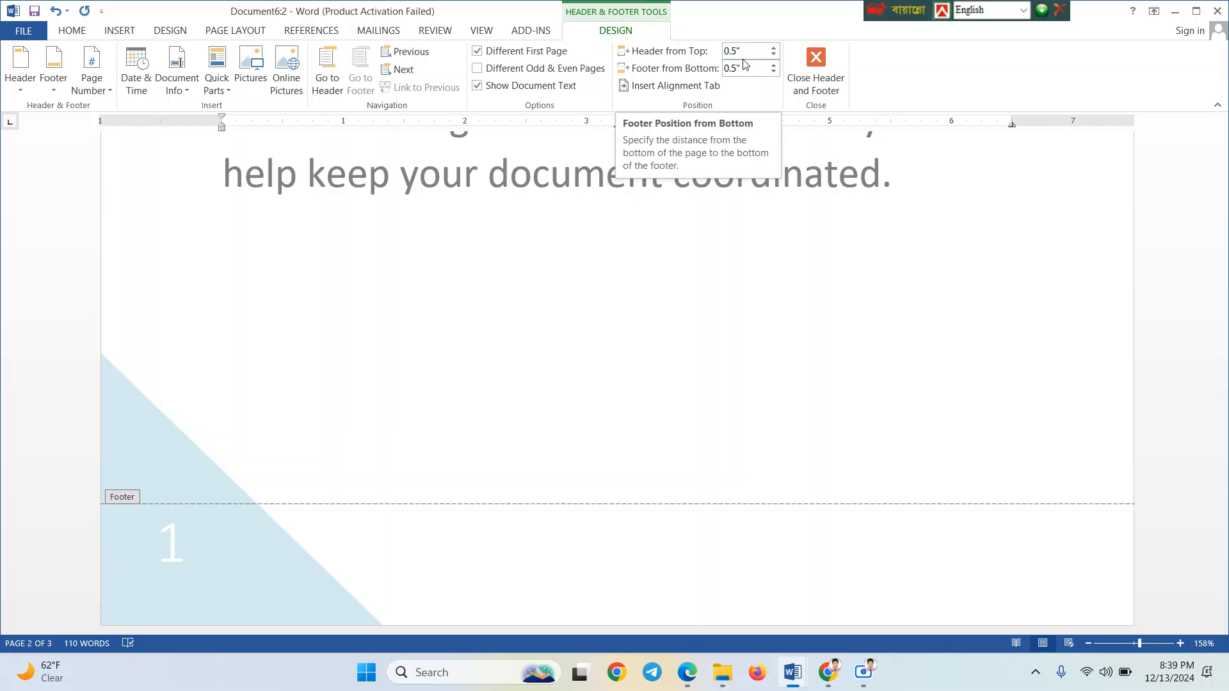
click(743, 54)
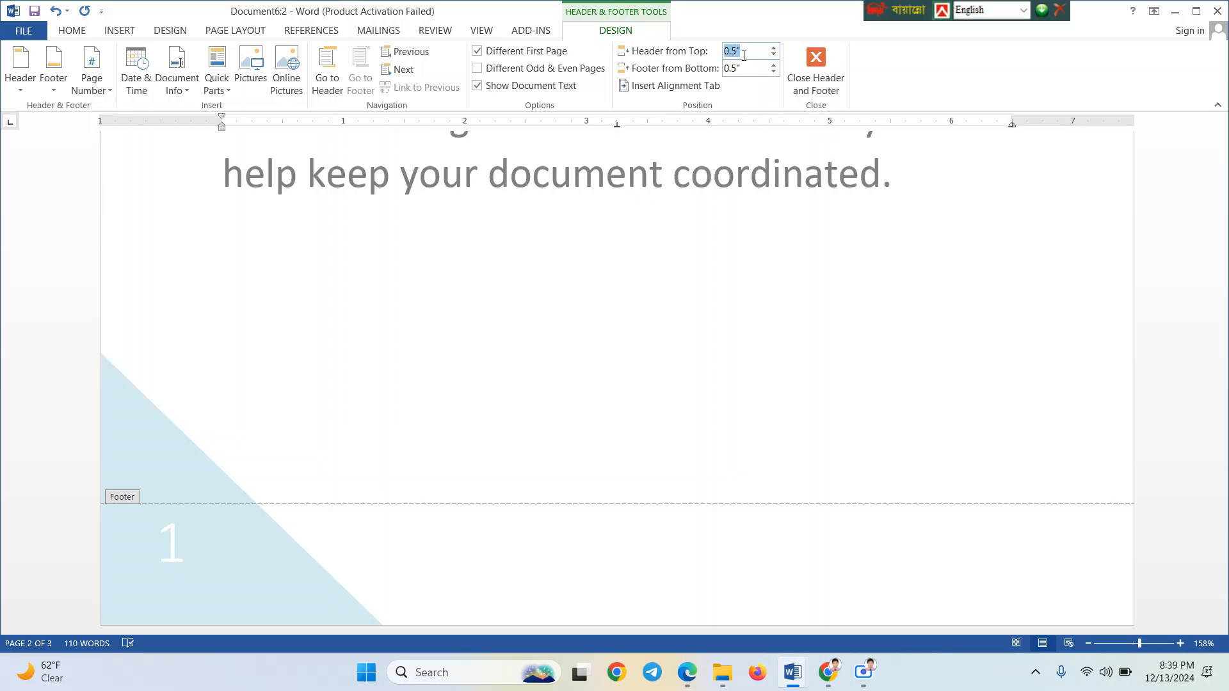
click(811, 77)
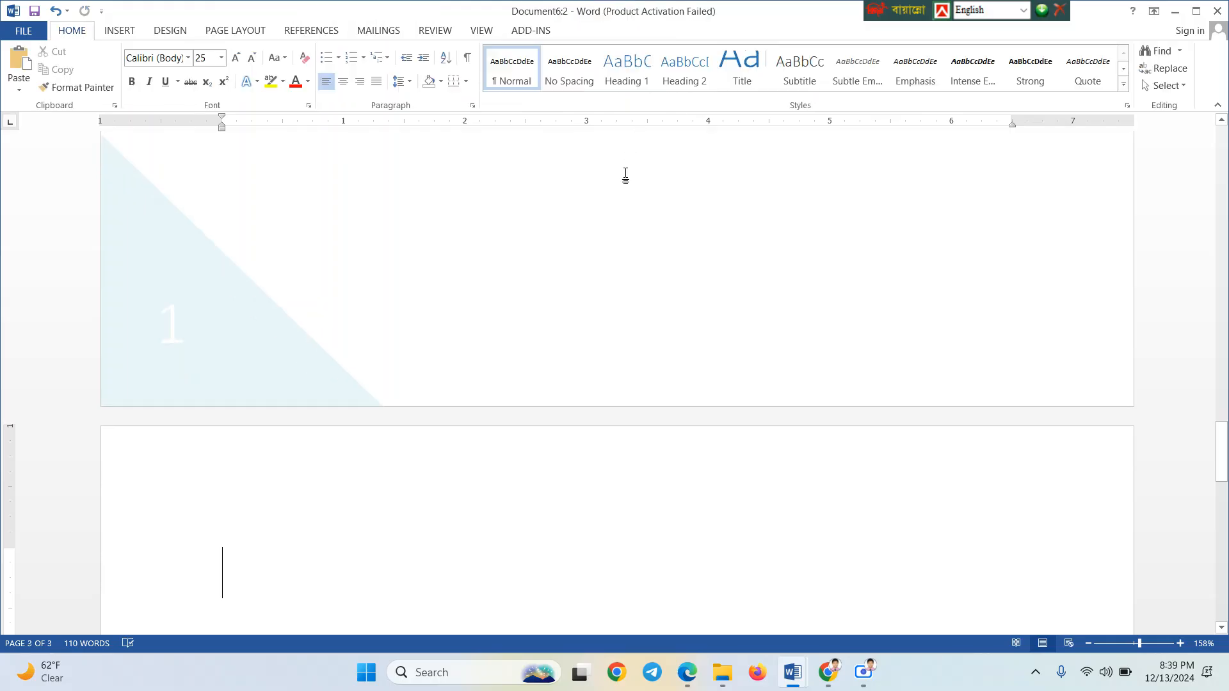
scroll(626, 176, up, 20)
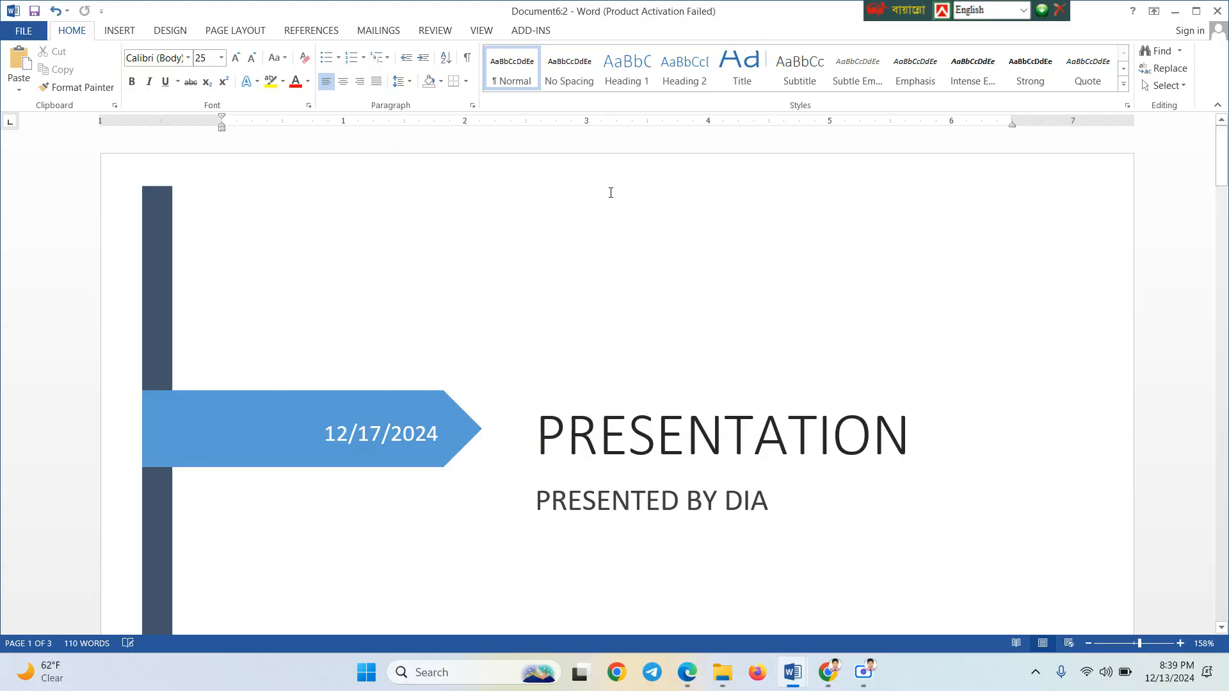
Undo the recent page number changes back to before the Very Large number was inserted at the page top
key(ctrl+z)
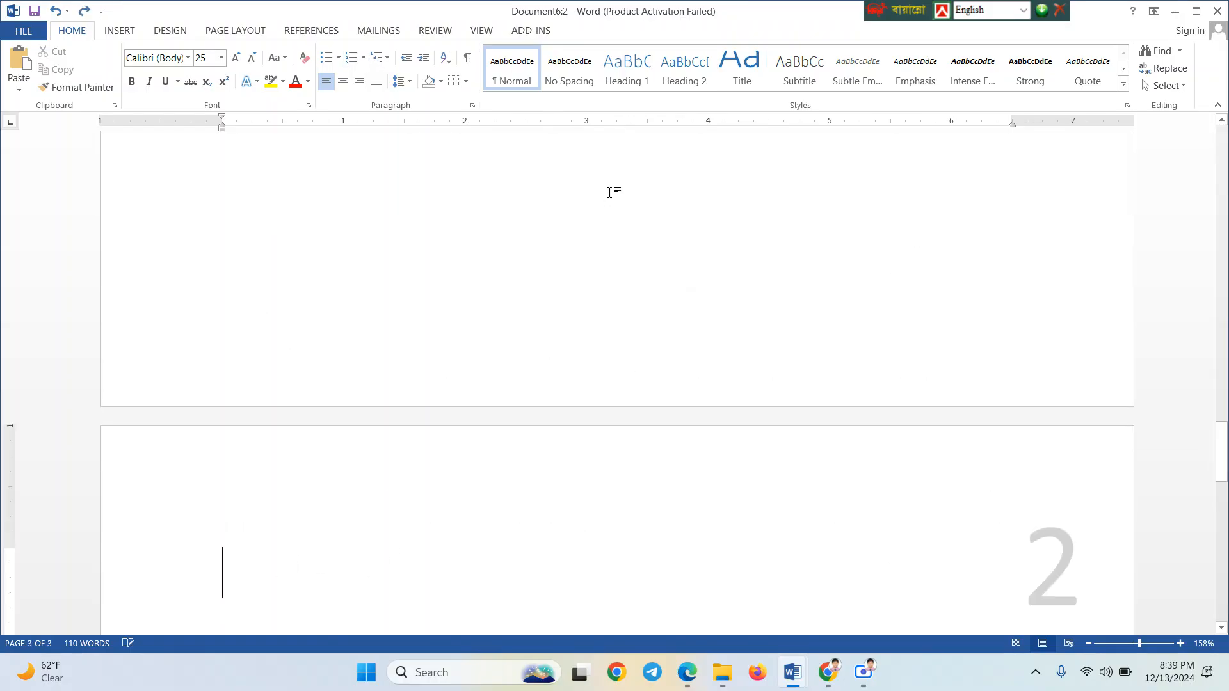
key(ctrl+z)
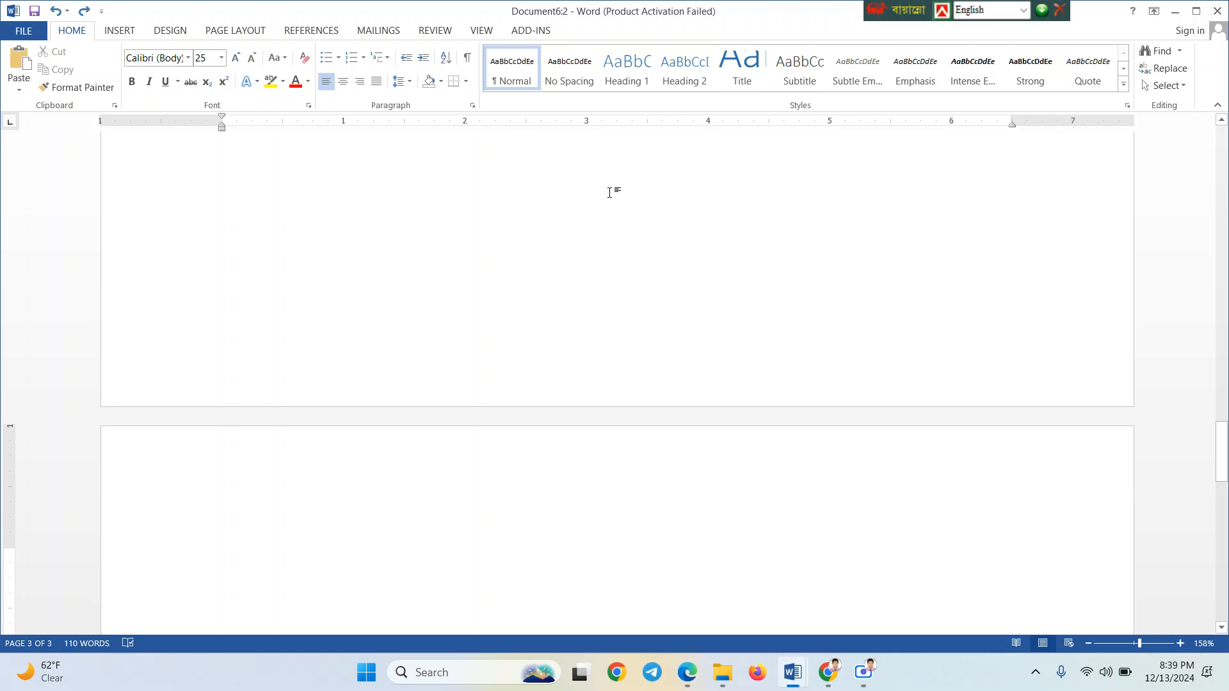
Set the document's page number format to lowercase Roman numerals (i, ii, iii, …)
scroll(609, 193, up, 12)
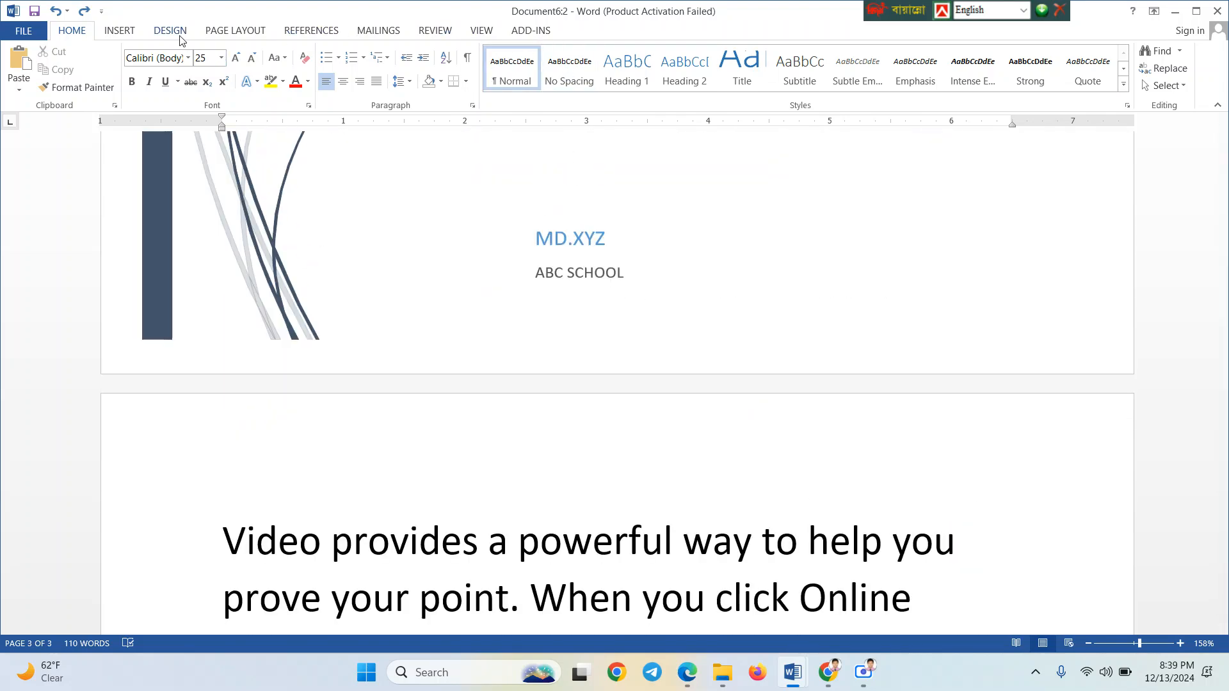
click(122, 31)
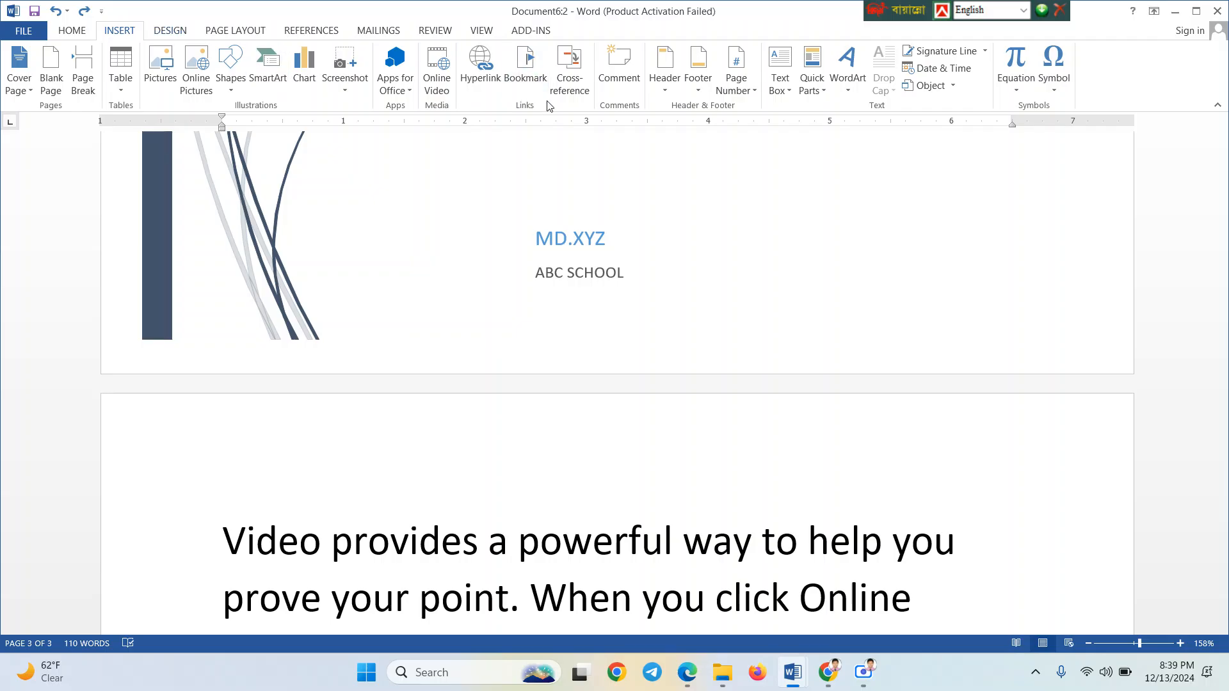
click(746, 95)
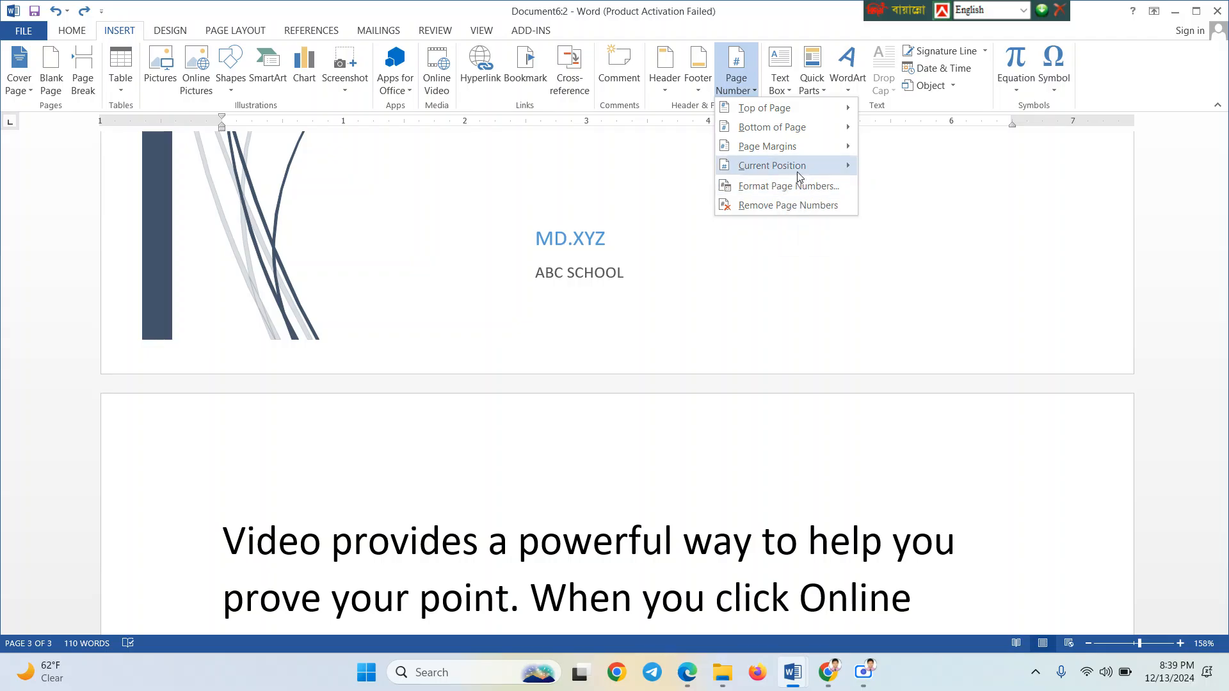
mouse_move(798, 173)
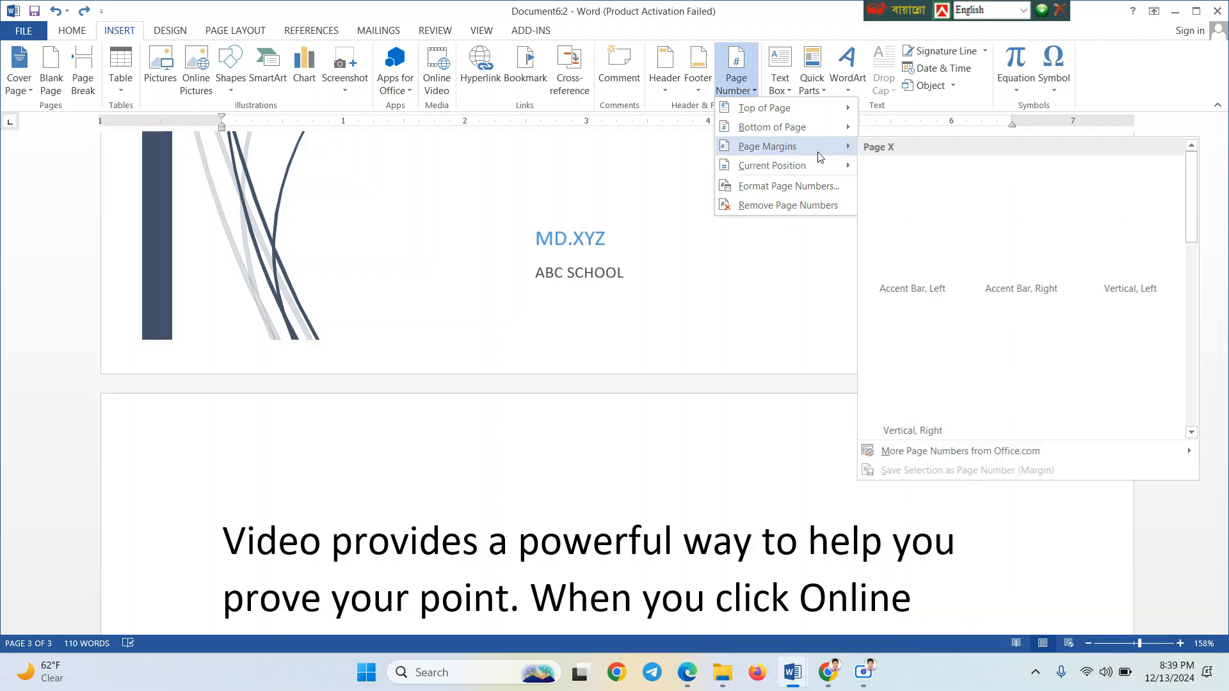
click(826, 191)
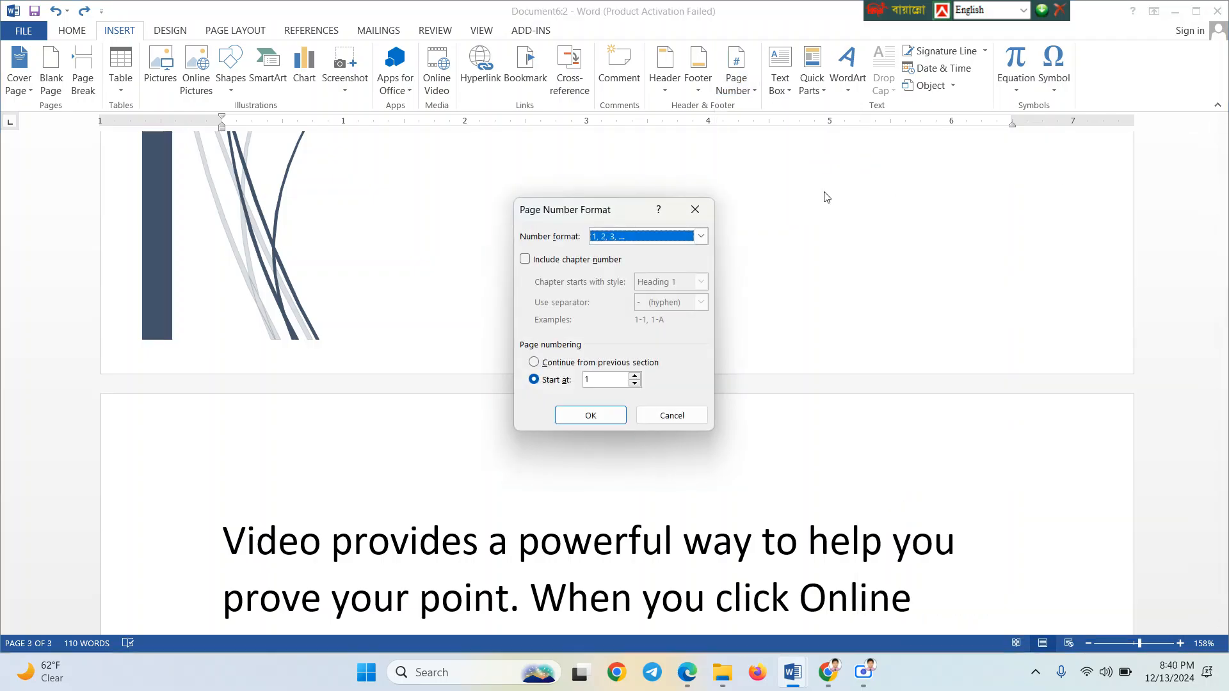
drag(629, 213, 577, 194)
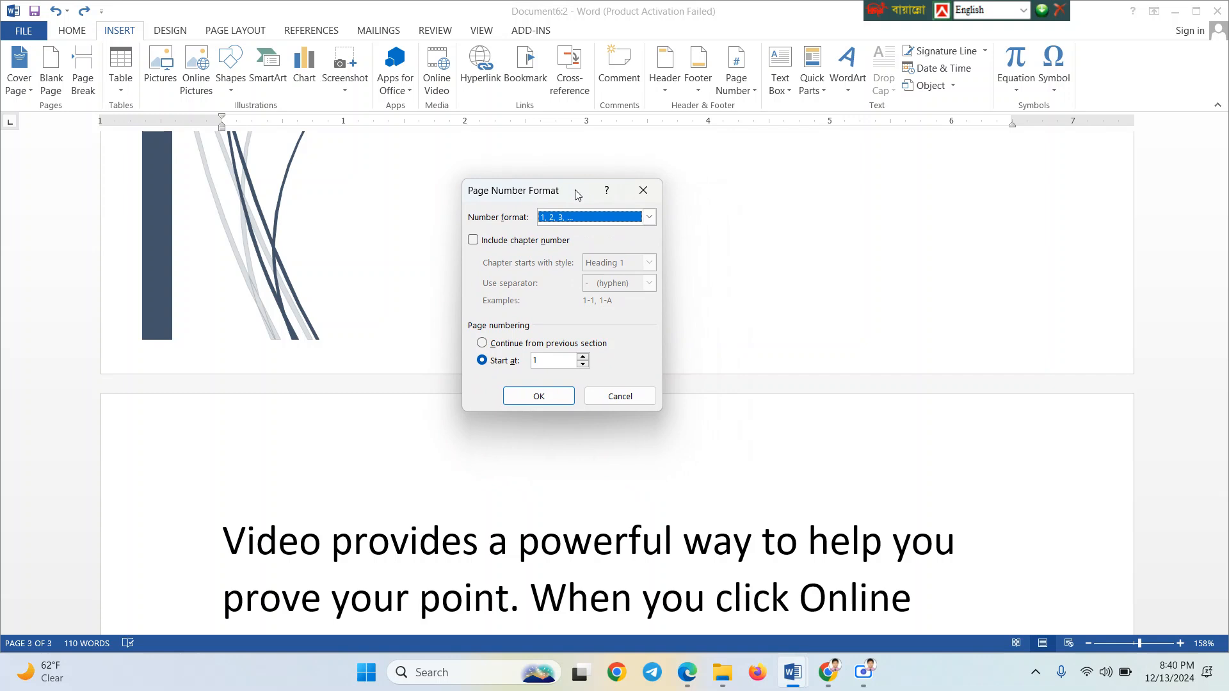
click(649, 218)
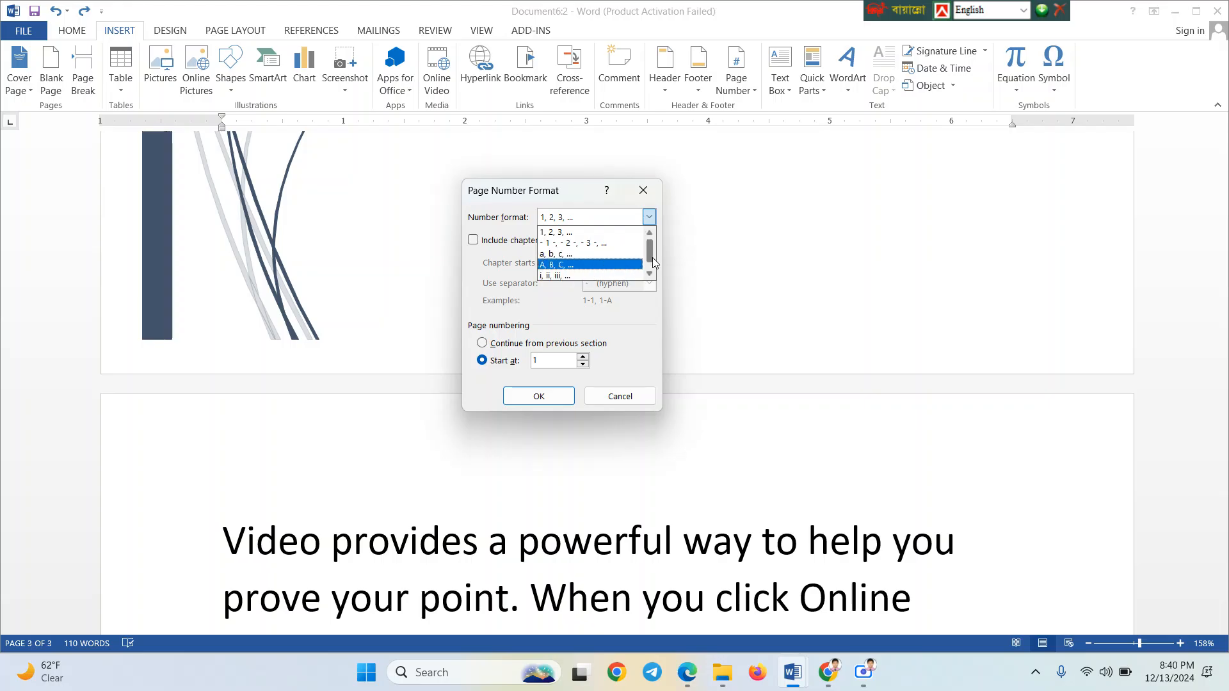
drag(651, 257, 652, 269)
click(577, 269)
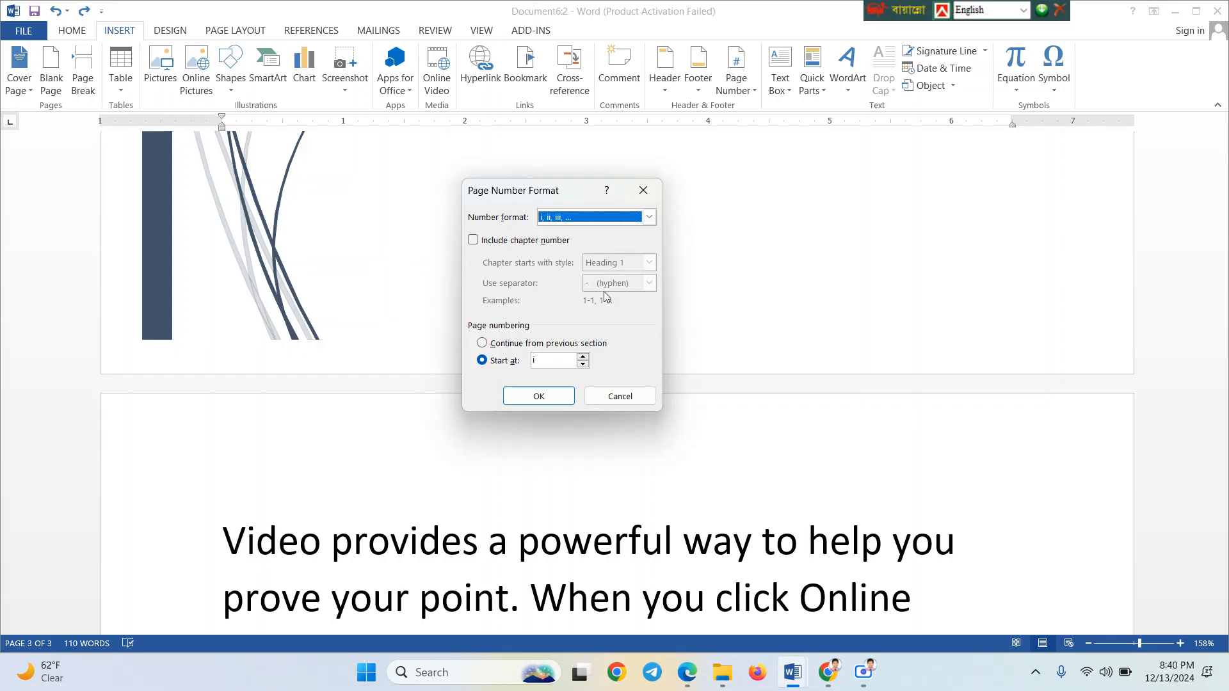
click(551, 400)
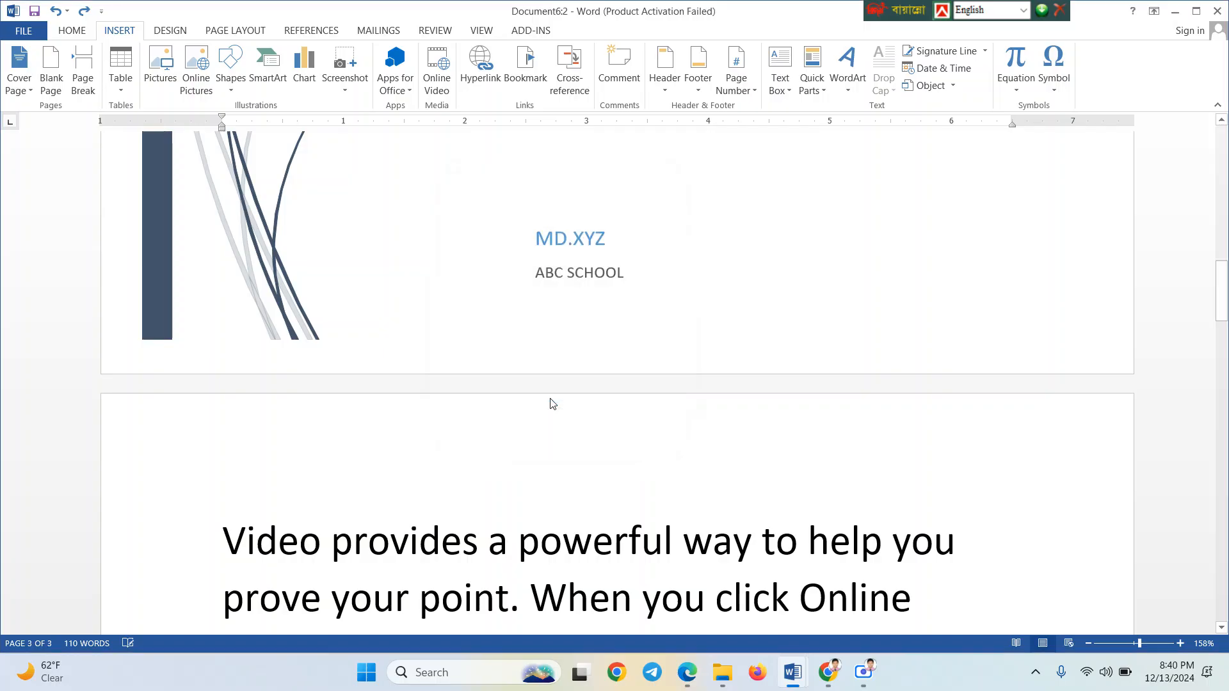
Insert a page number at the top of page 3 in the Bold Numbers 3 style, close the header, and undo the insertion
scroll(665, 426, down, 5)
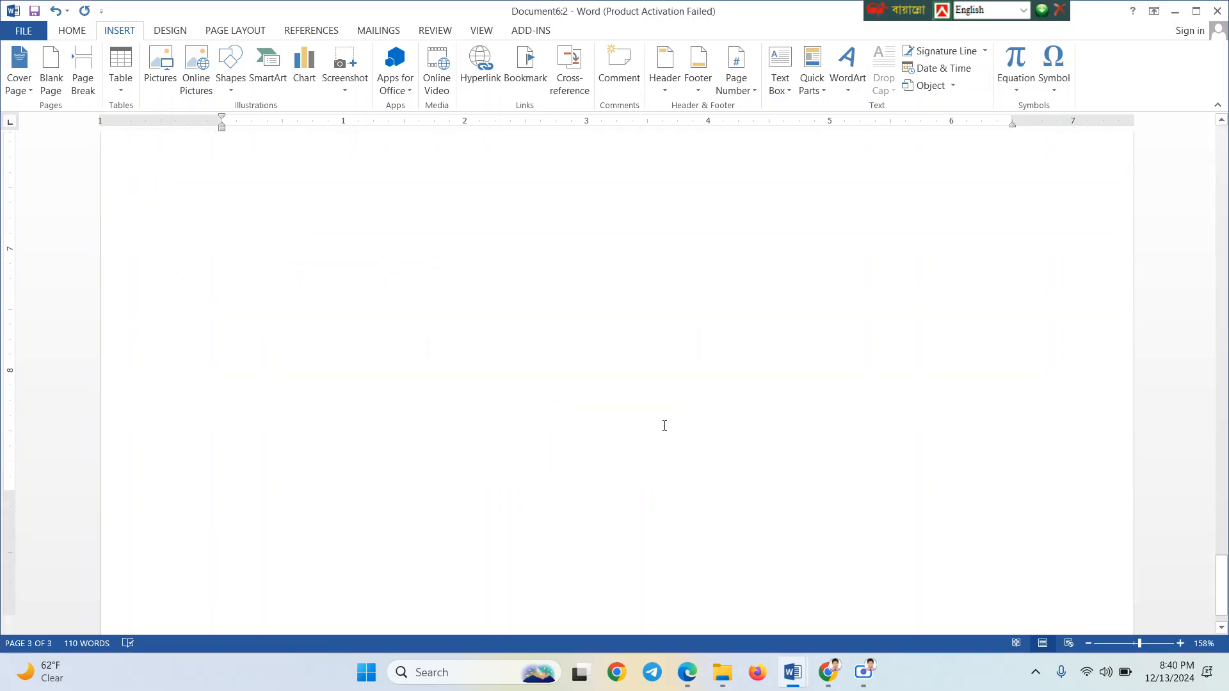
scroll(665, 426, up, 20)
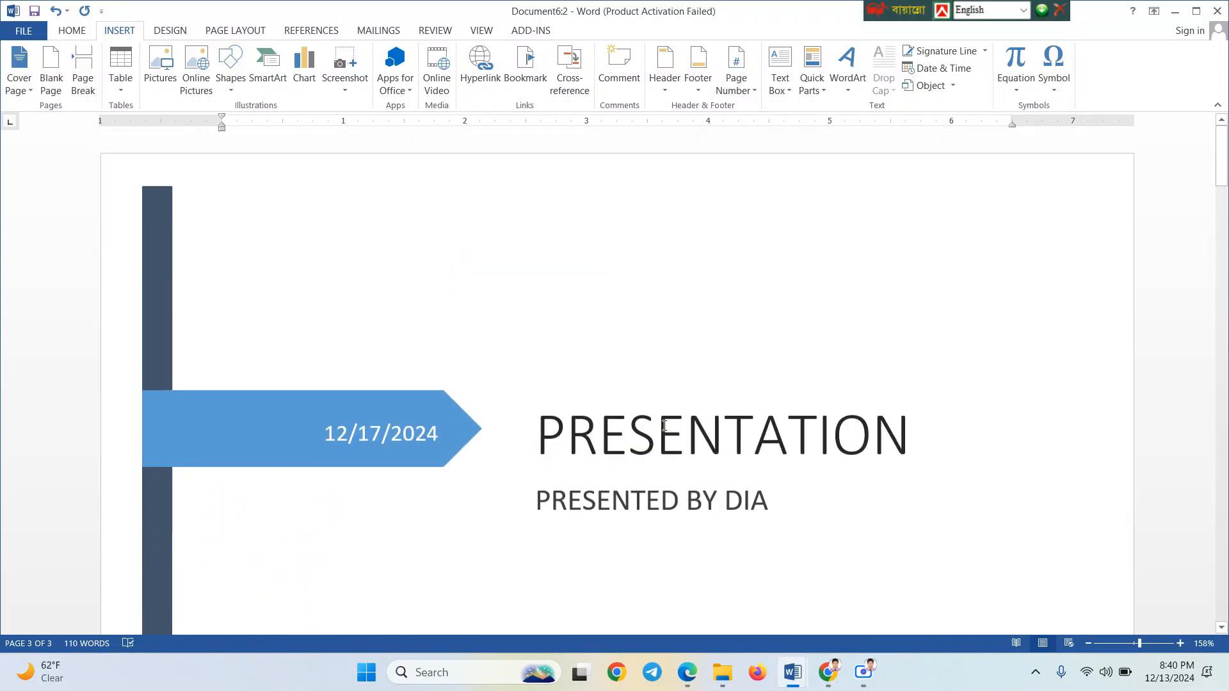
scroll(664, 425, down, 15)
scroll(664, 426, down, 1)
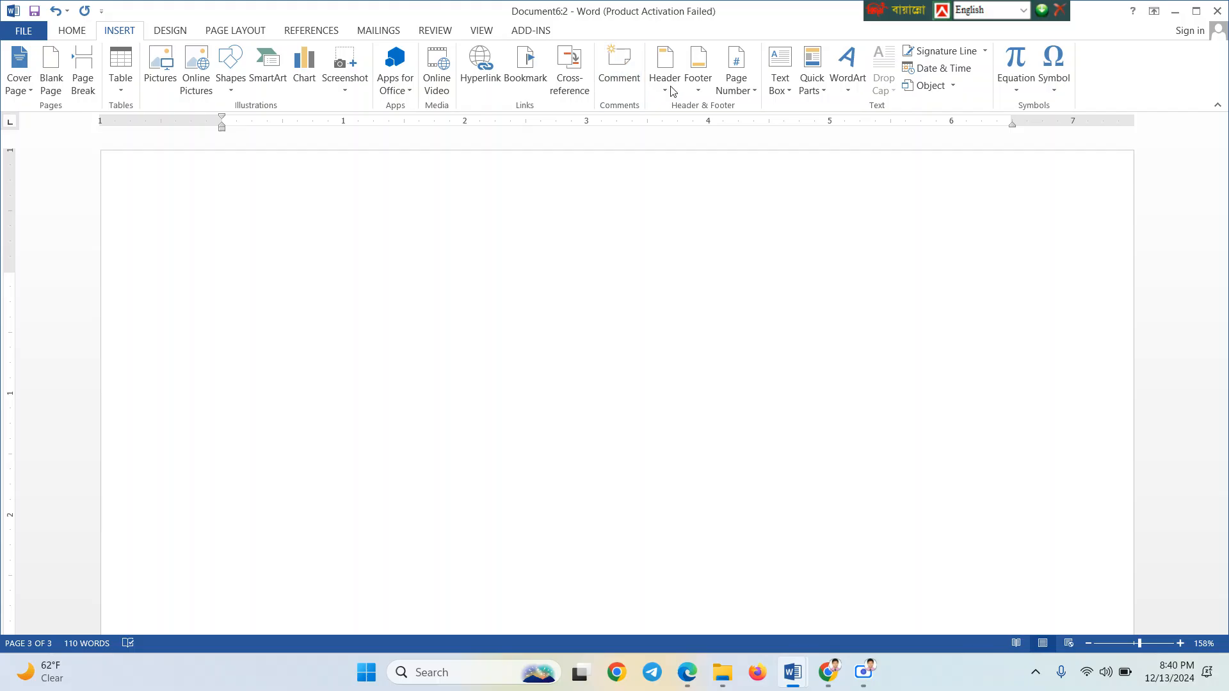
click(756, 91)
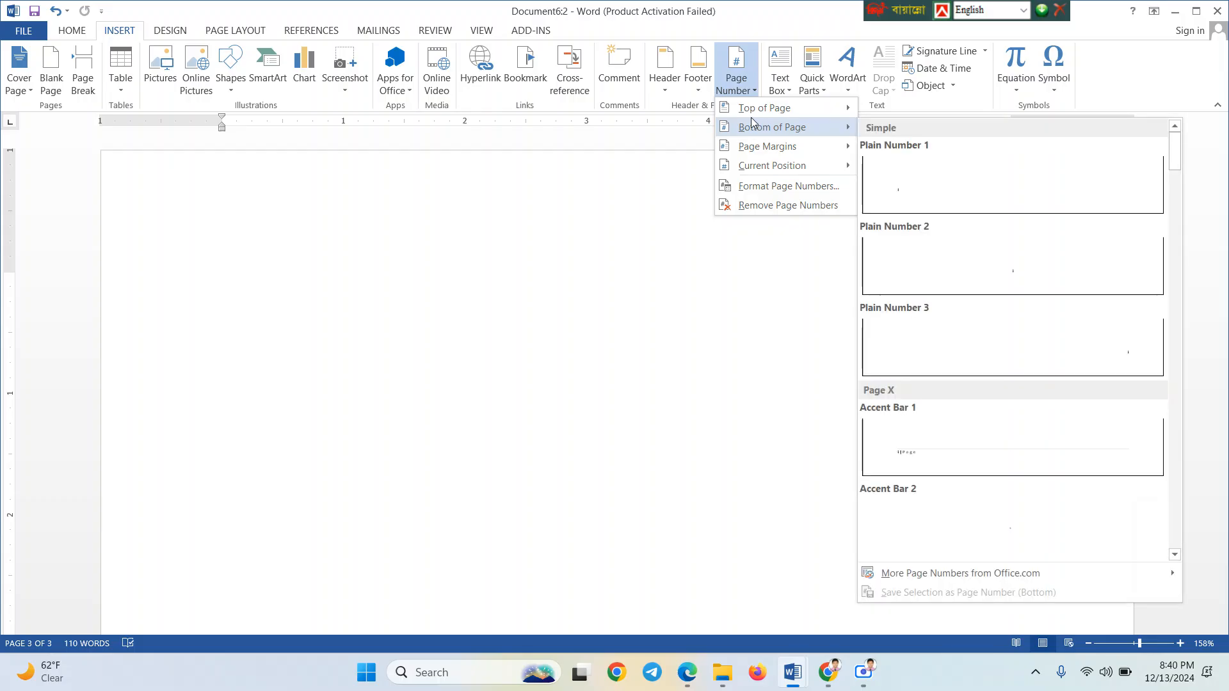
mouse_move(755, 116)
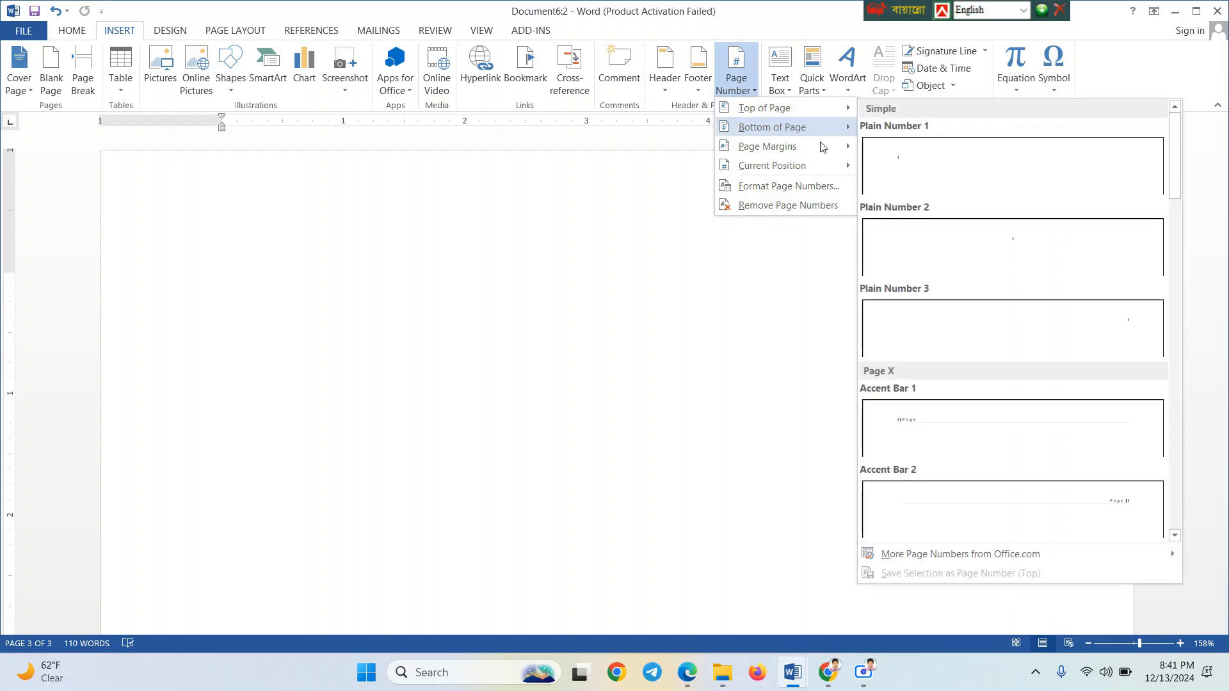
scroll(974, 371, down, 5)
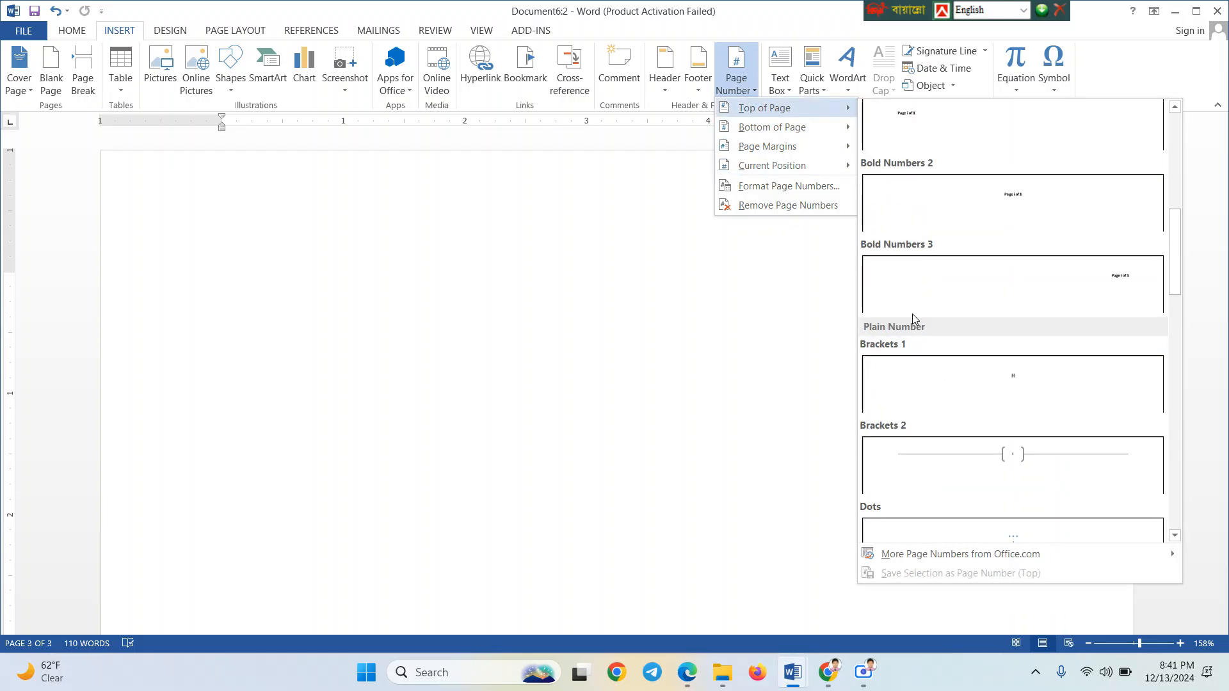
click(960, 286)
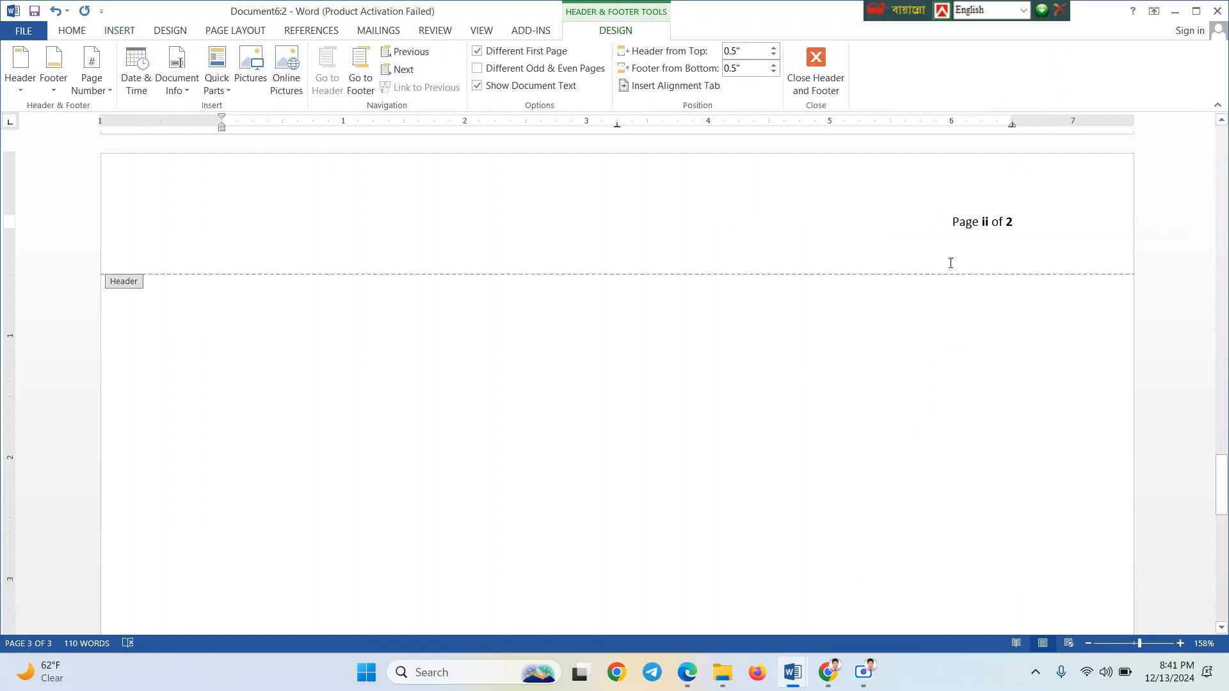
double_click(989, 223)
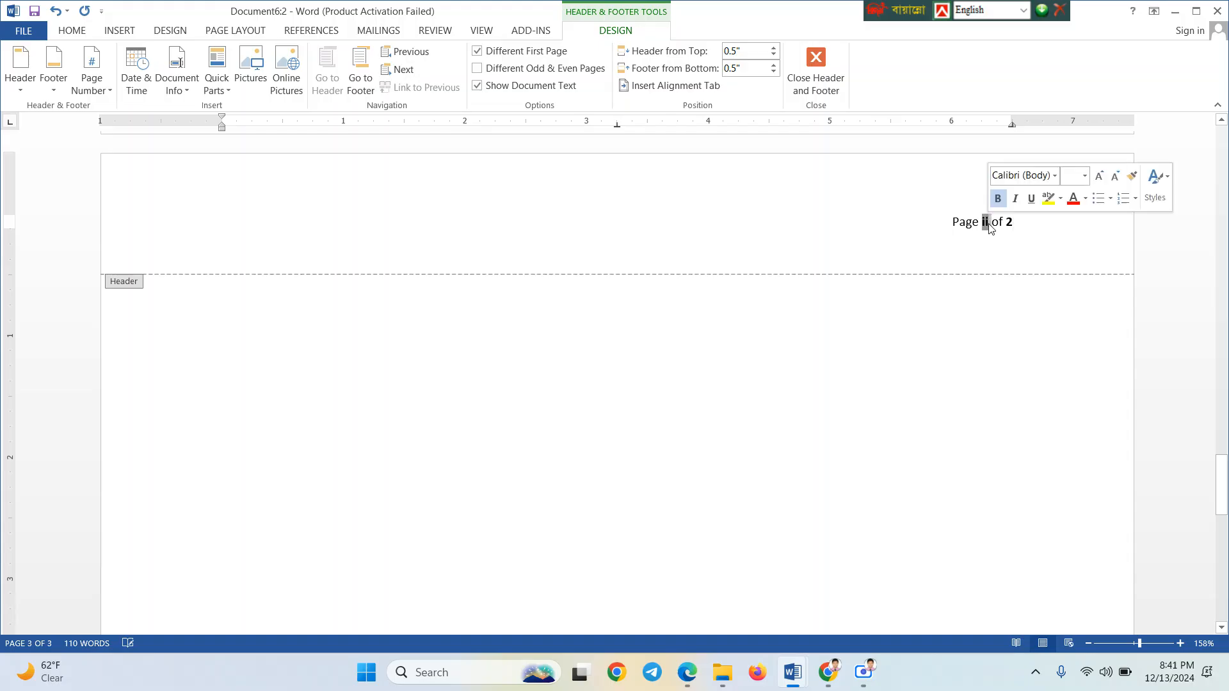
click(818, 78)
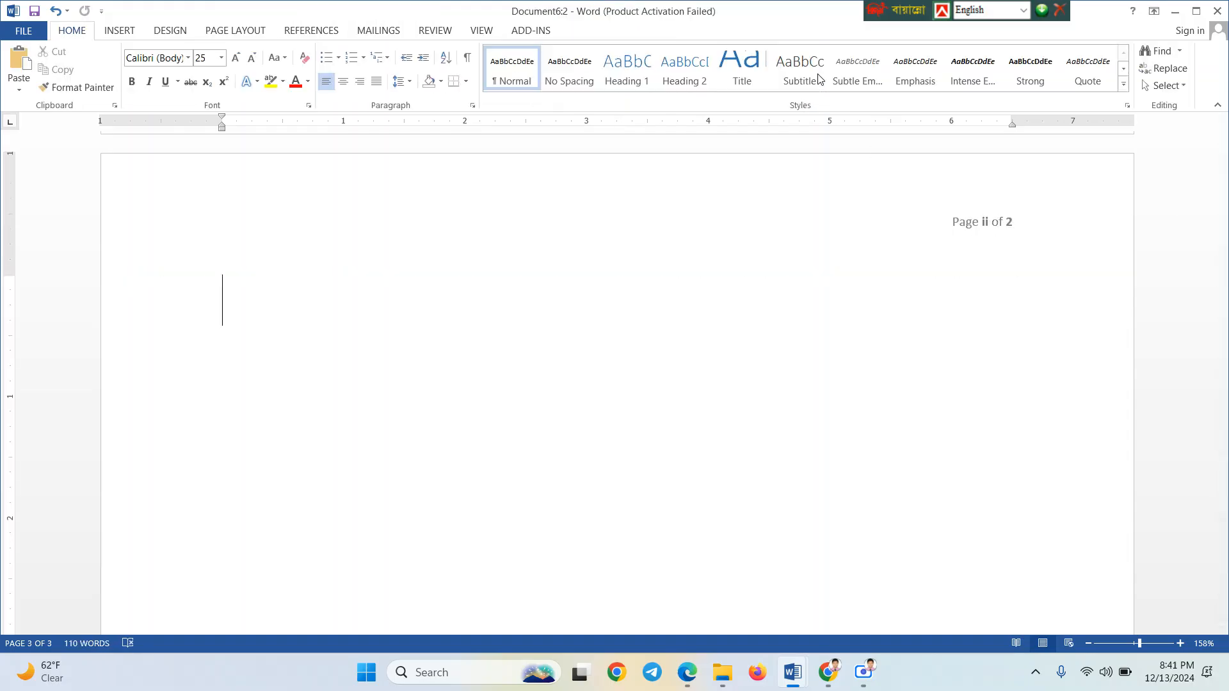
key(ctrl+z)
click(120, 30)
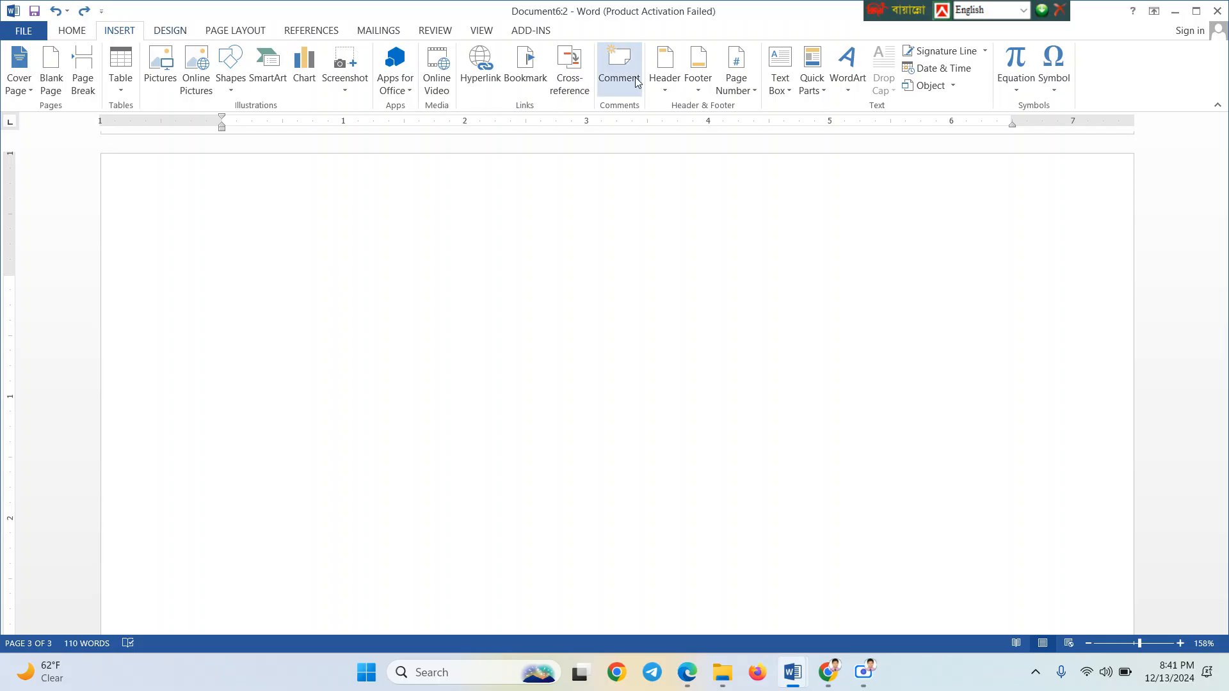
click(734, 89)
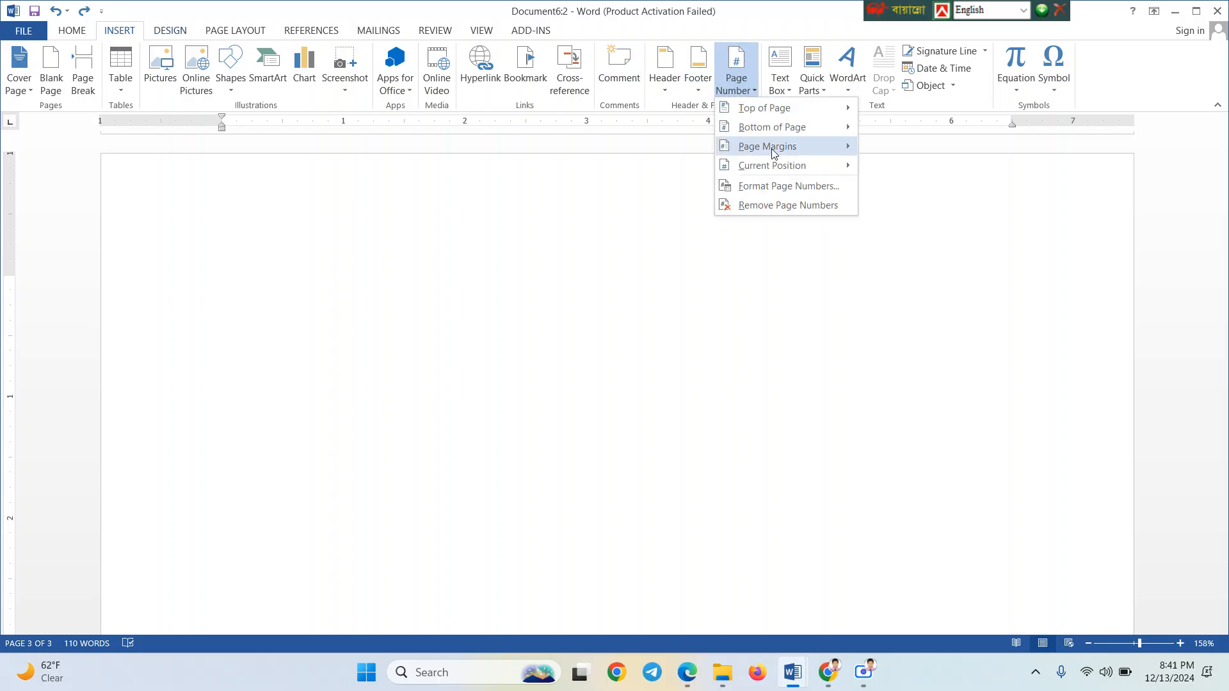
mouse_move(814, 146)
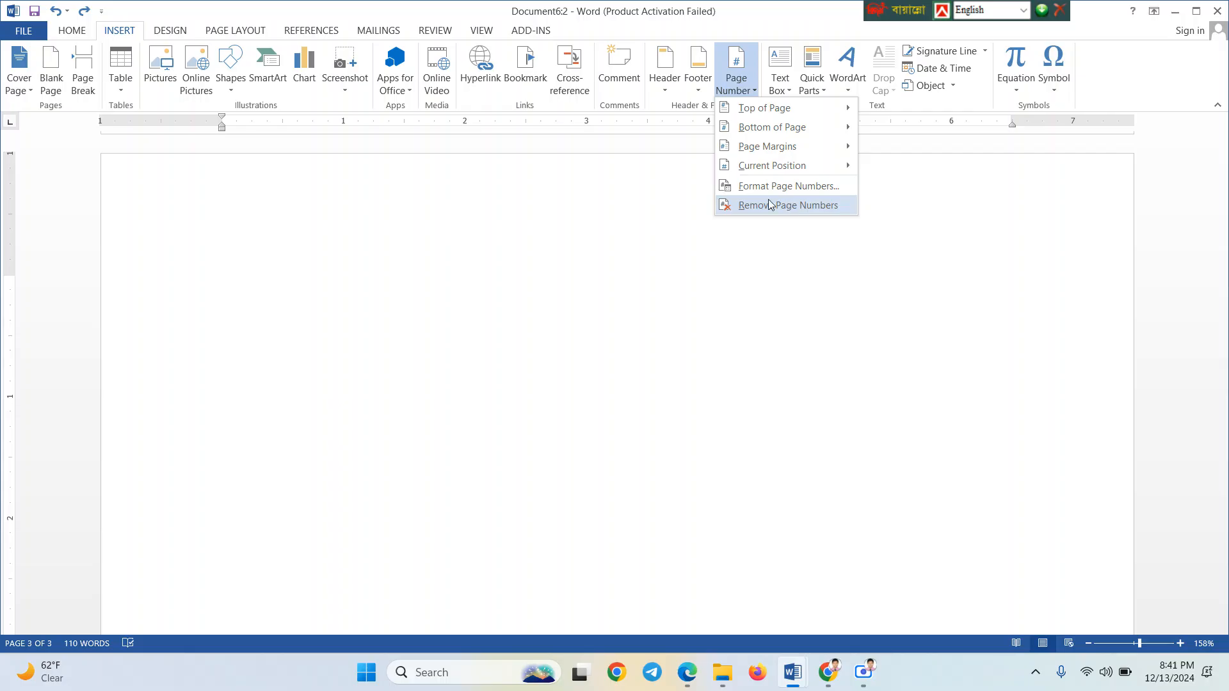
click(543, 303)
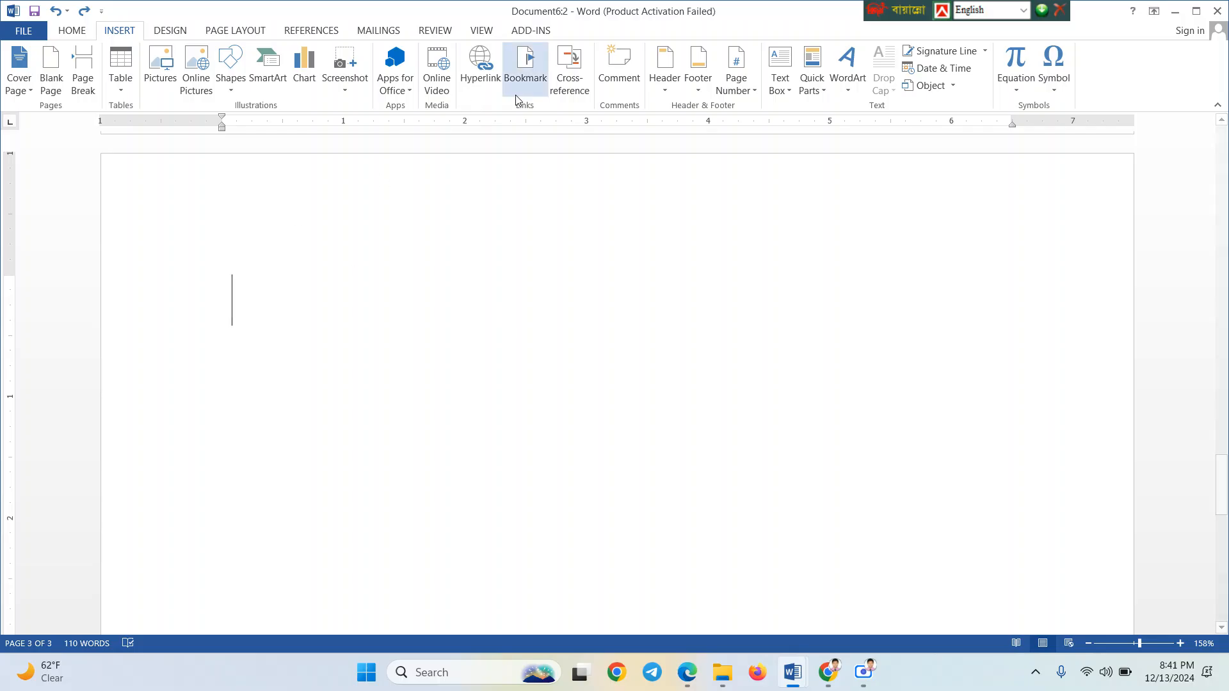
click(664, 83)
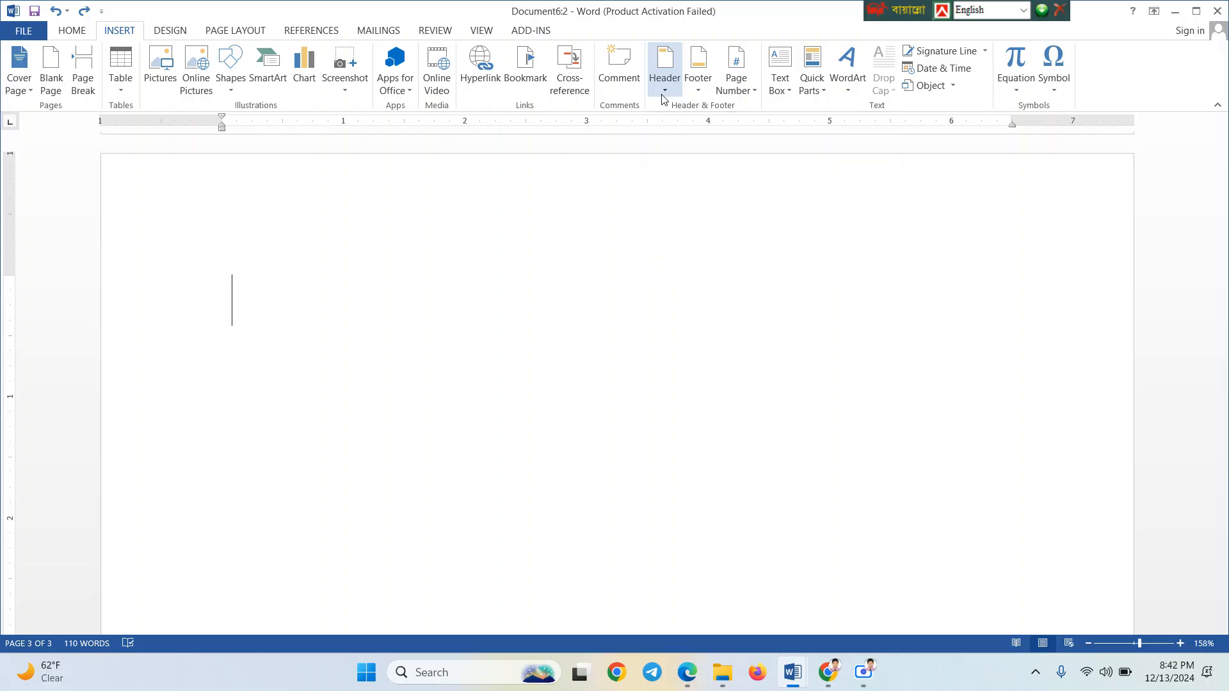
click(298, 305)
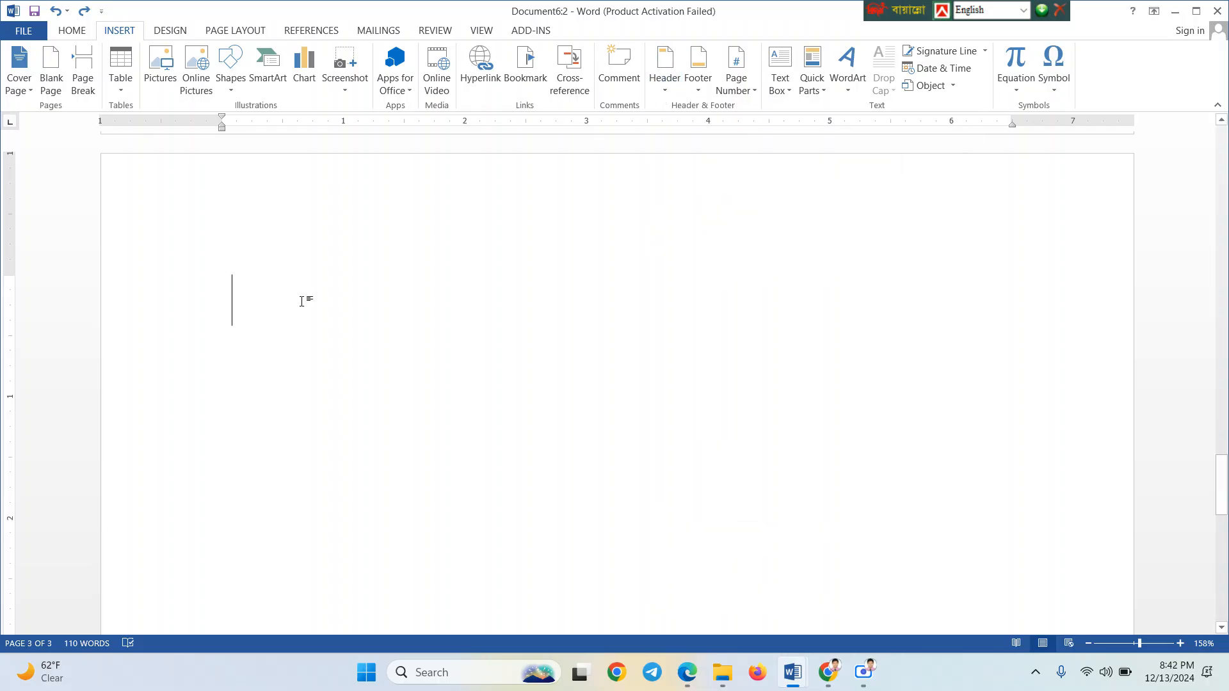
click(752, 89)
click(752, 88)
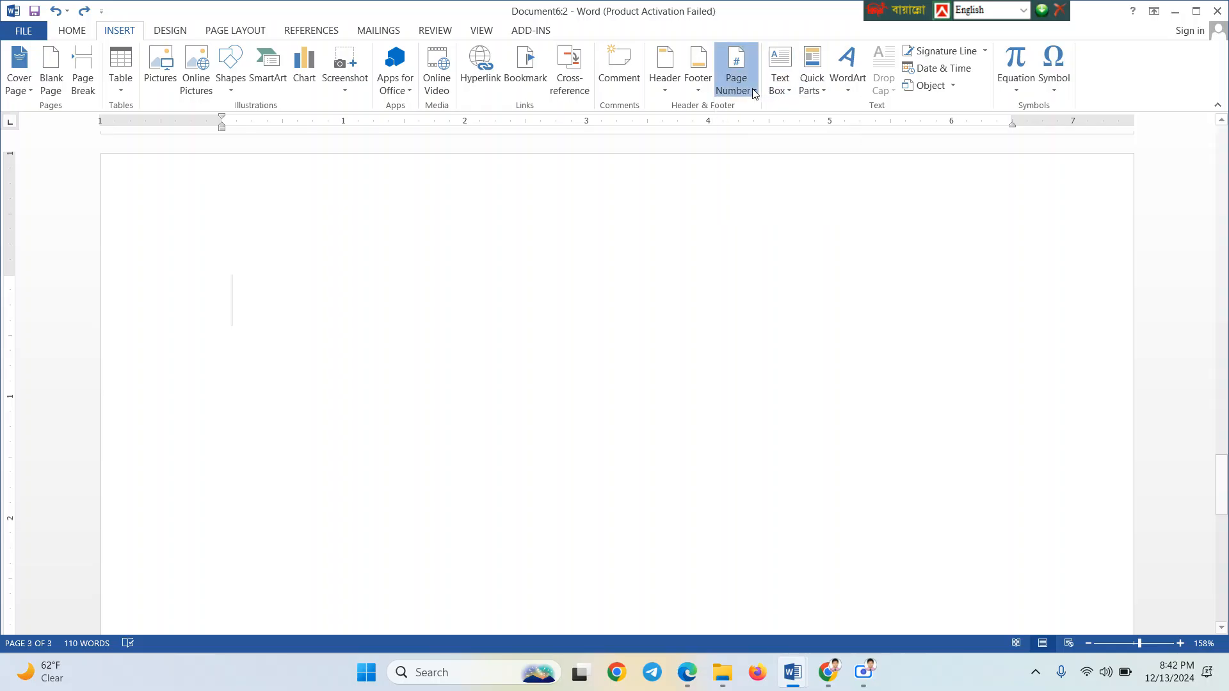
click(785, 91)
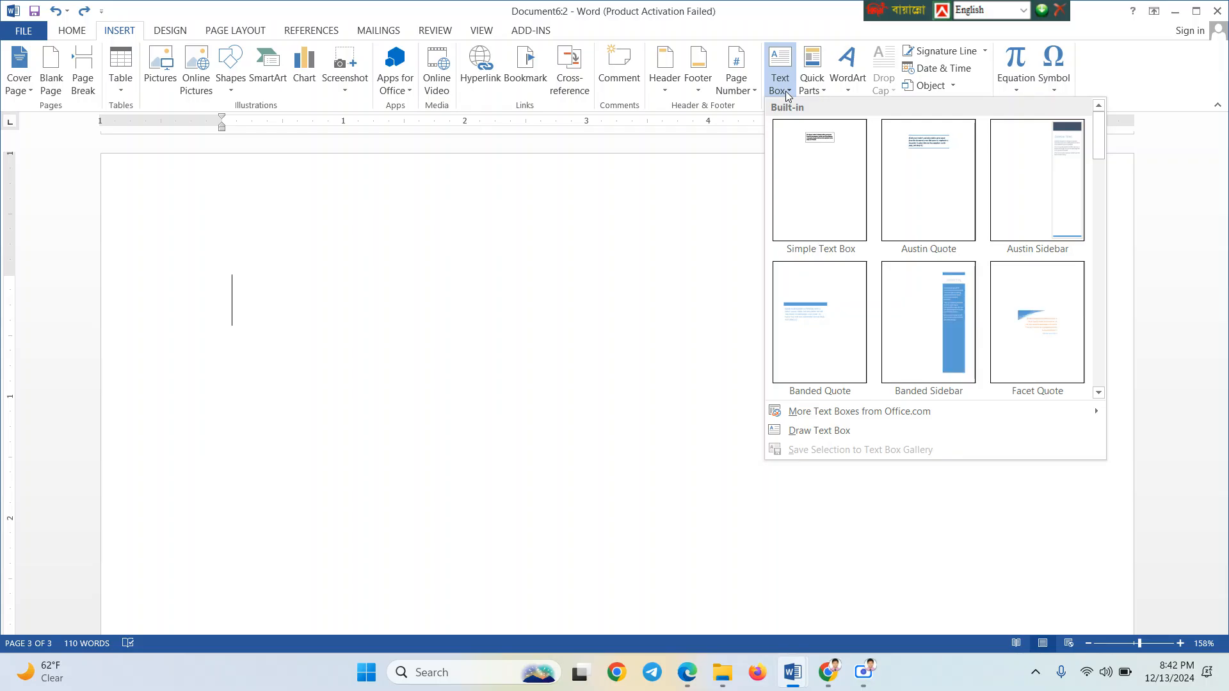
click(786, 91)
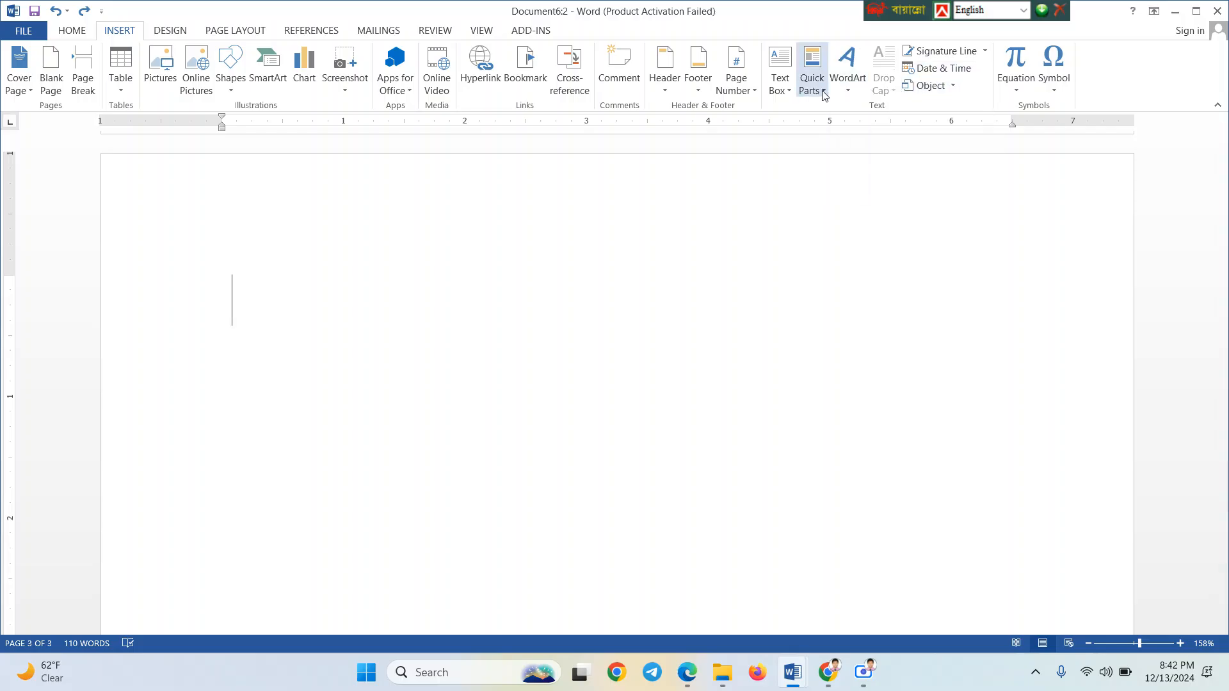
Insert a Simple Text Box on page 3 and move it slightly to the left and down
click(785, 95)
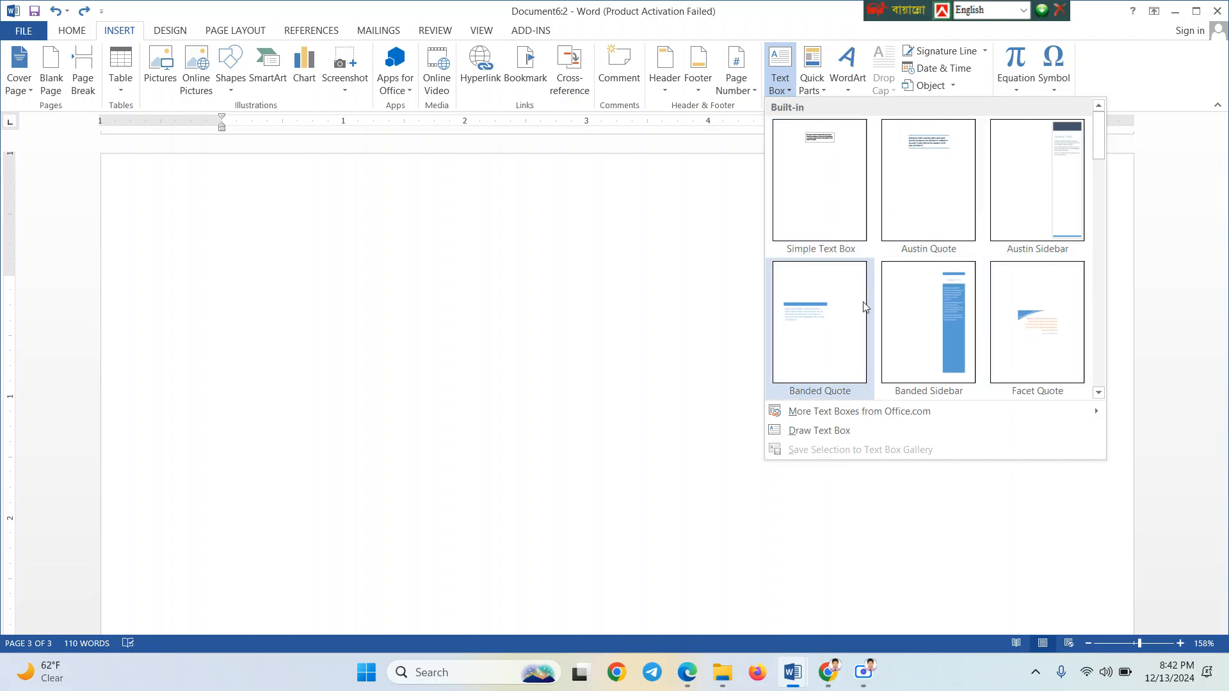
click(838, 194)
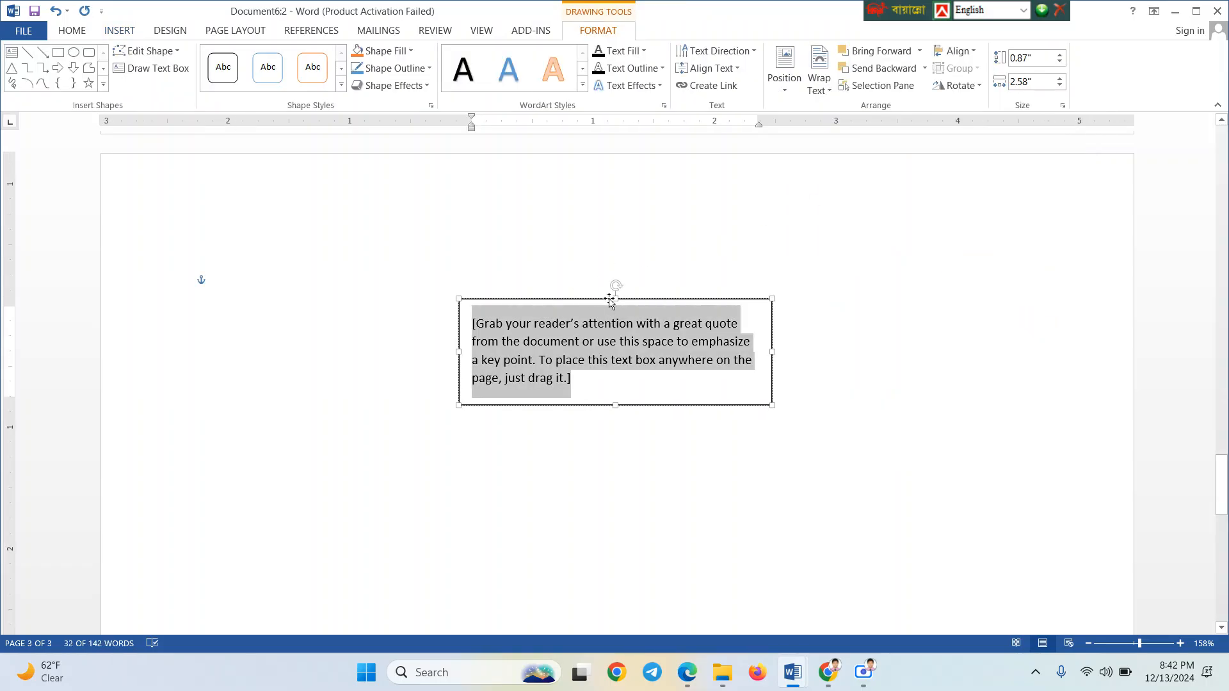
drag(608, 298, 555, 309)
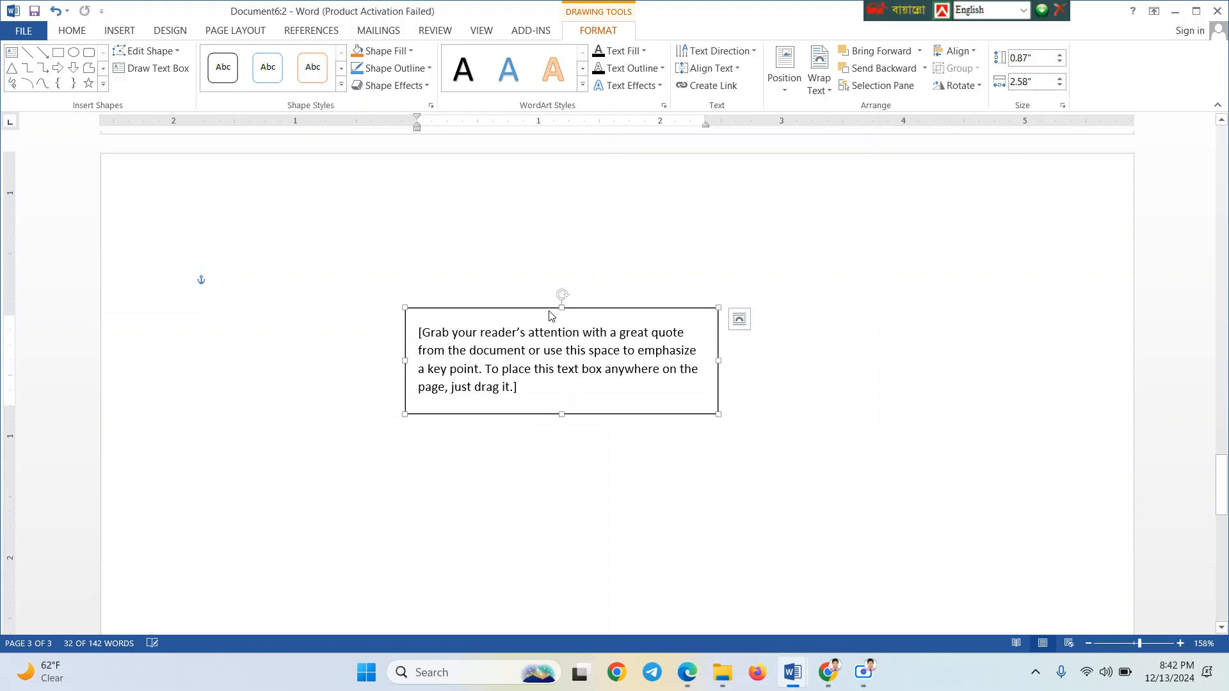
Delete all the placeholder text inside the text box
triple_click(533, 383)
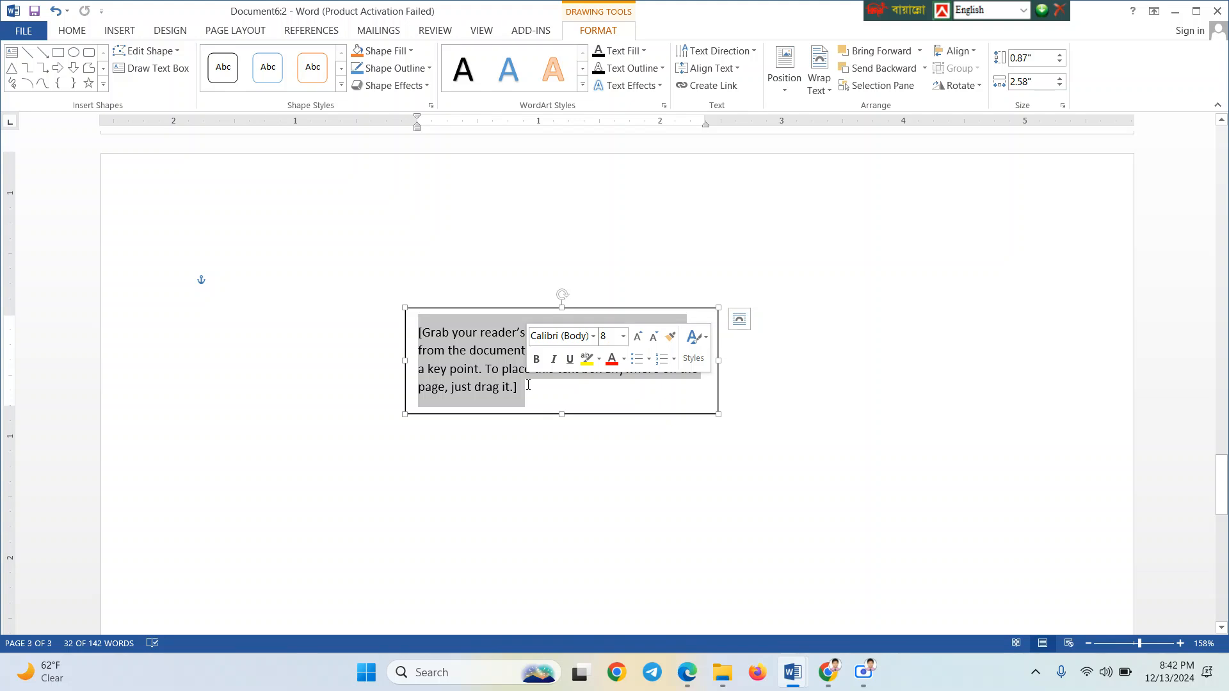
key(Delete)
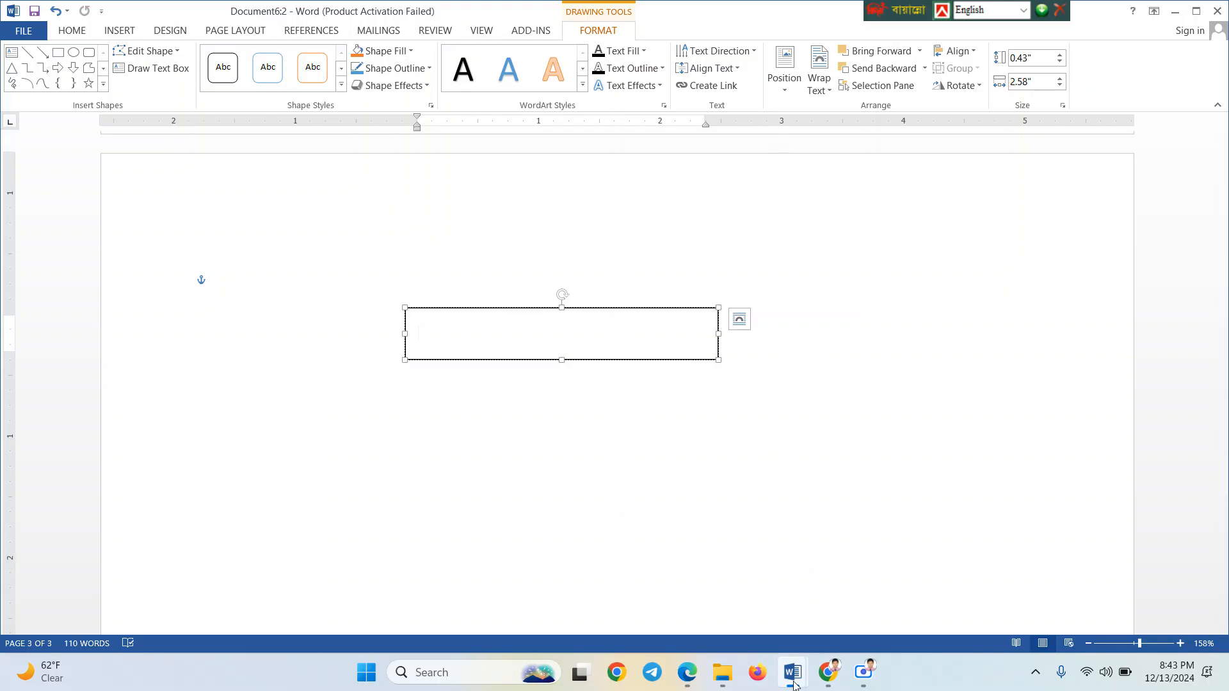
Bring up the duplicate Document6:1 window and close it, keeping the main document window open
mouse_move(794, 672)
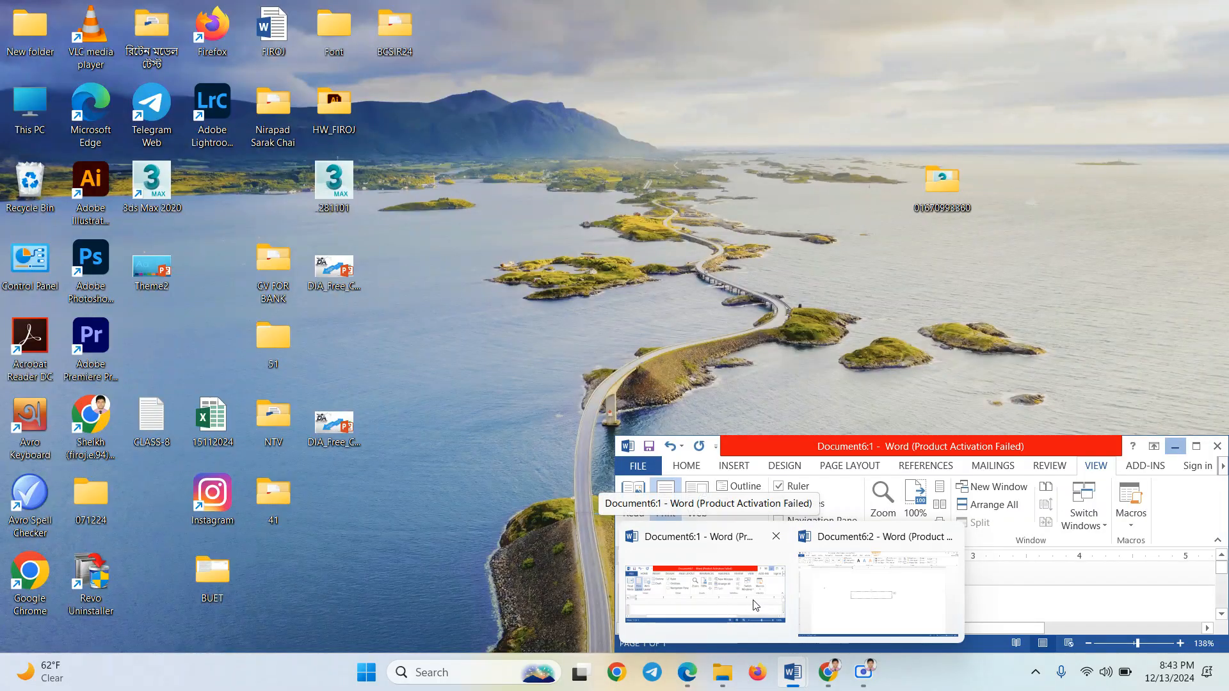
click(756, 606)
drag(920, 446, 683, 213)
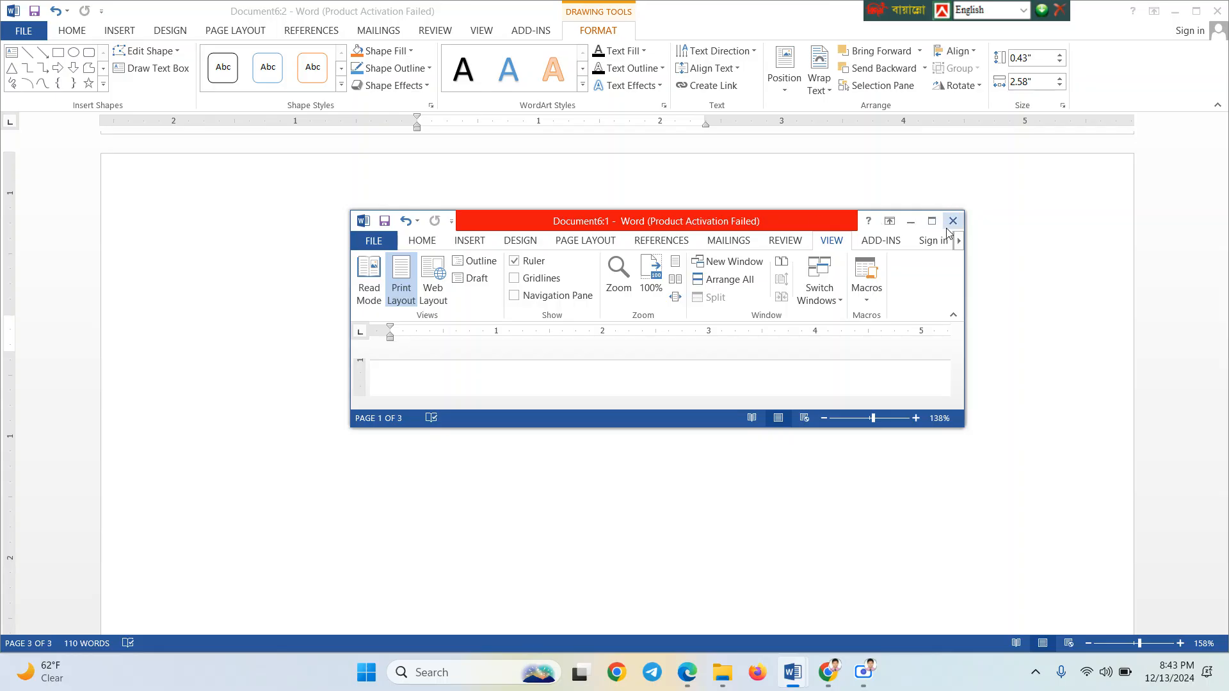
click(951, 224)
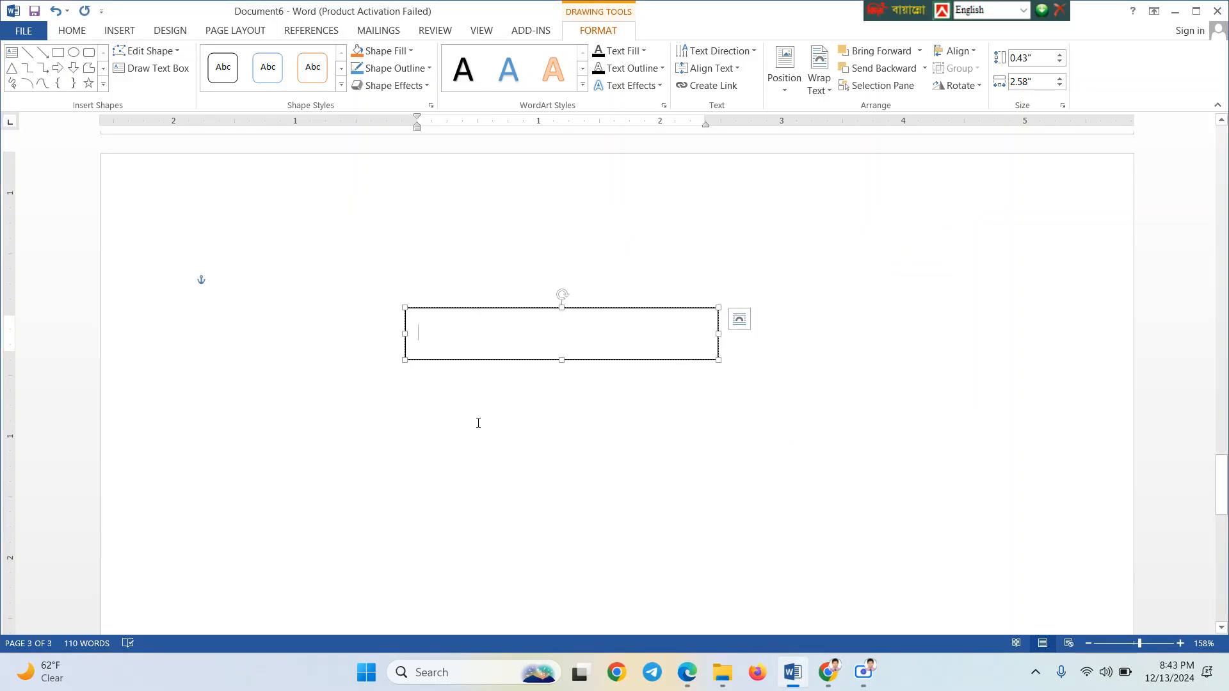
Fill the empty text box on page 3 with about five and a half lines of capital A's
text(AAAAAAAAAAAAAAAAAAAAAAAAAAAAAAAAAAAAAAAAAAAAAAA)
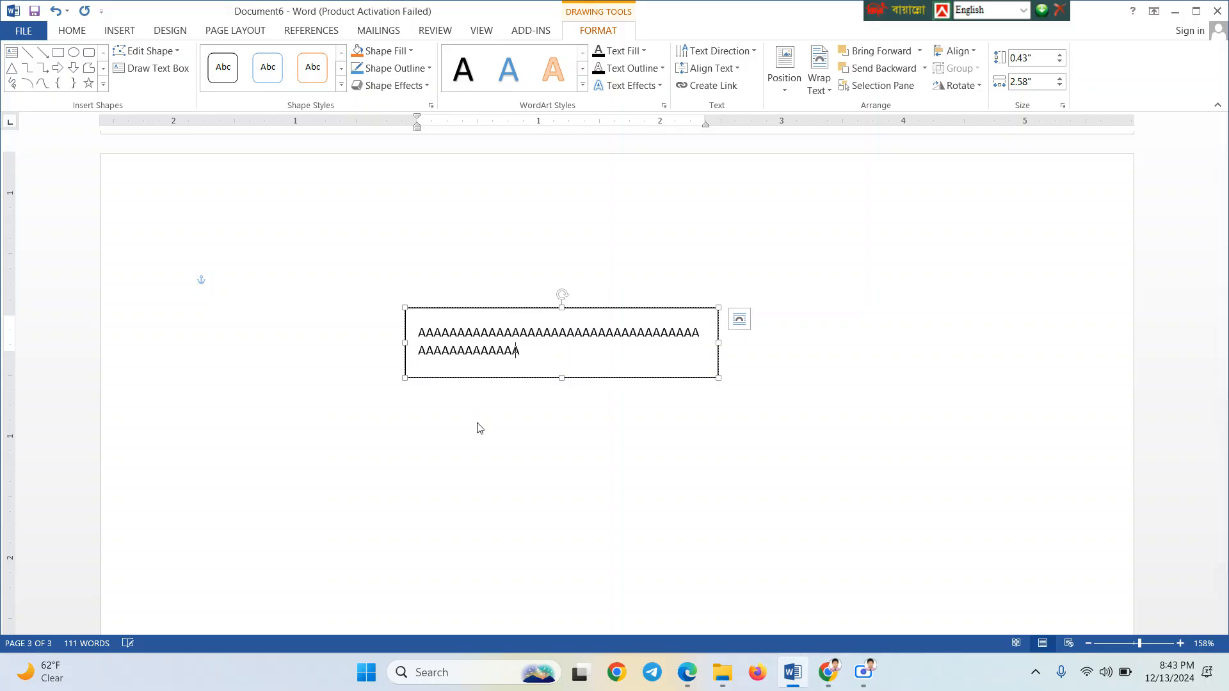
text(AAAAAAAAAAAAAAAAAAAAAAAAAAAAAAAAAAAAAAAAAAAAAAAAAAAAAAAAAAA)
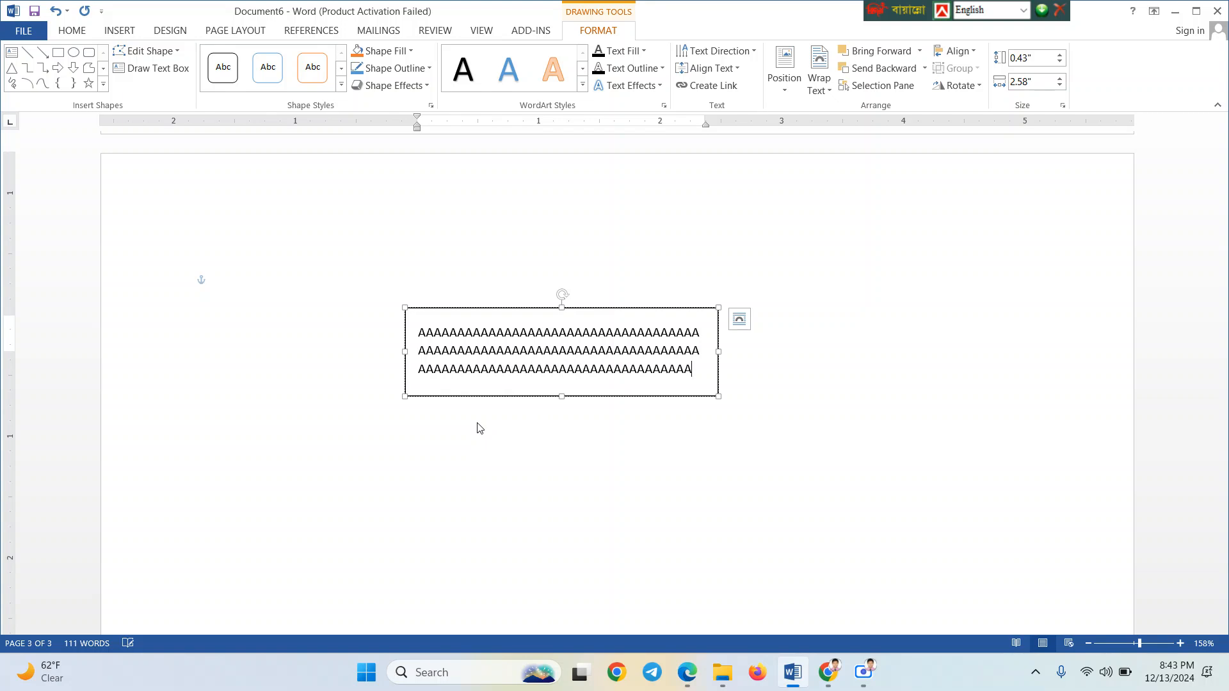
text(AAAAAAAAAAAAAAAAAAAAAAAAAAAA)
text(AAAAAAAAAAAAAAAAAAAAAAAAAAAAAAAAAAAAAA)
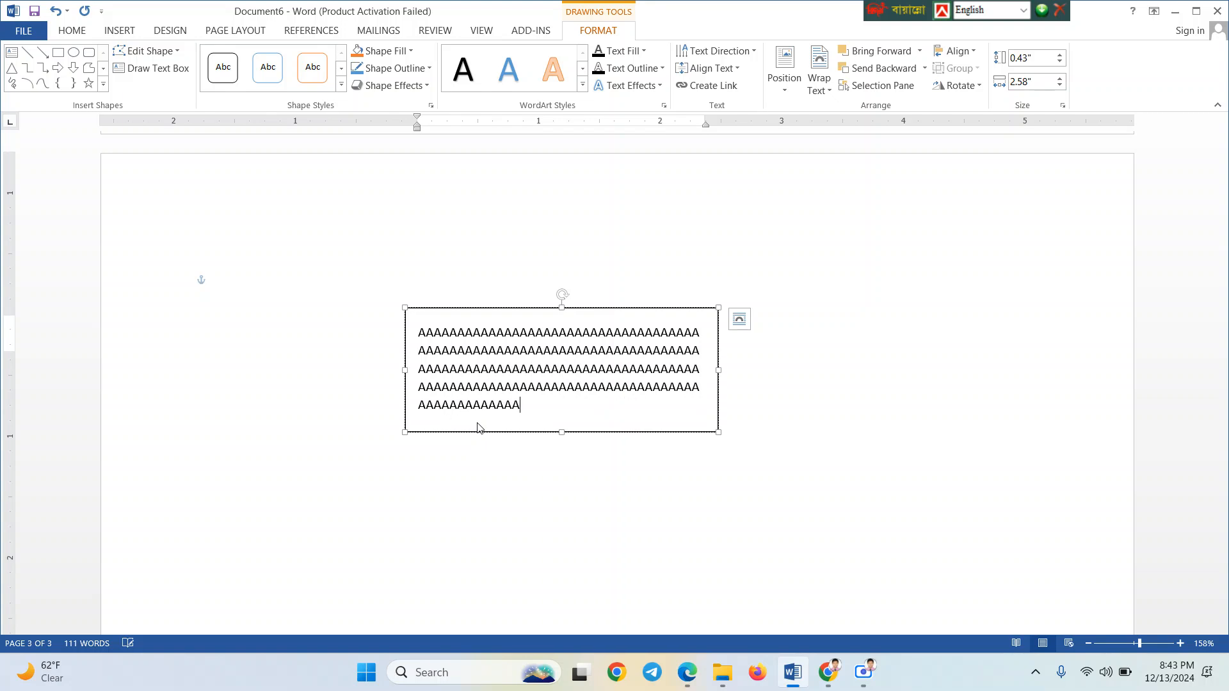
text(AAAAAAAAAAAAAAAA)
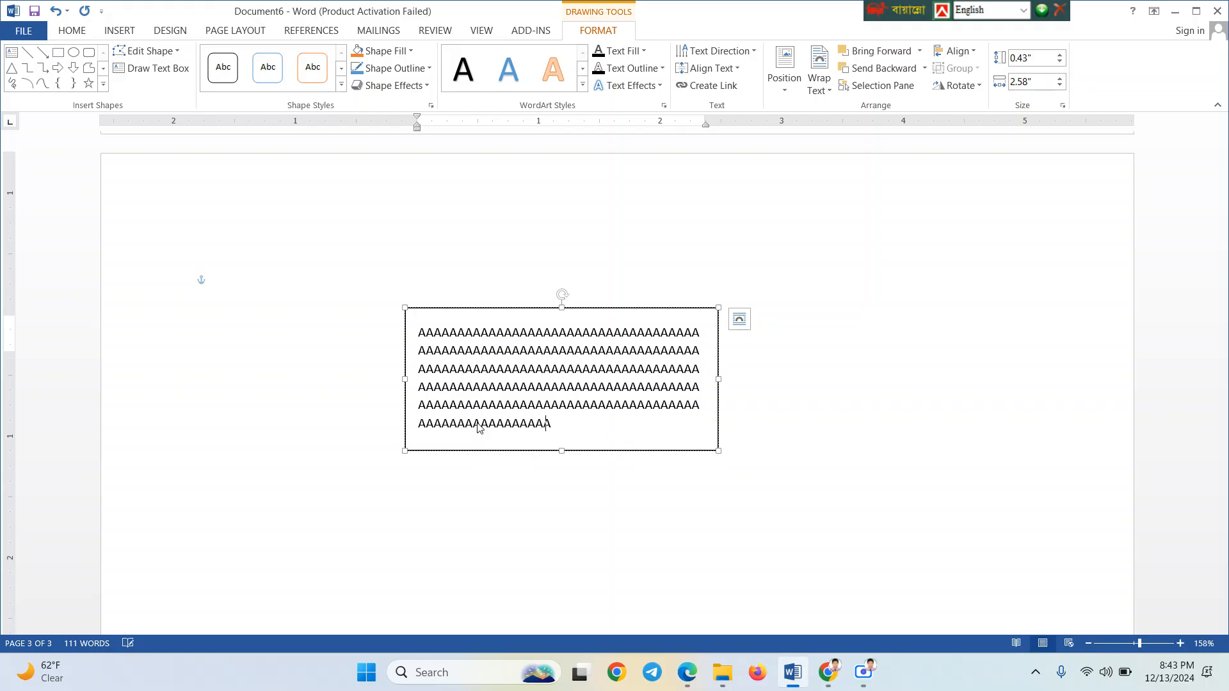
Continue the text in the box with capital B's, ending at the end of the eighth line
key(BackSpace)
text(BBBBBBBBBBBBBBBBBBBBB)
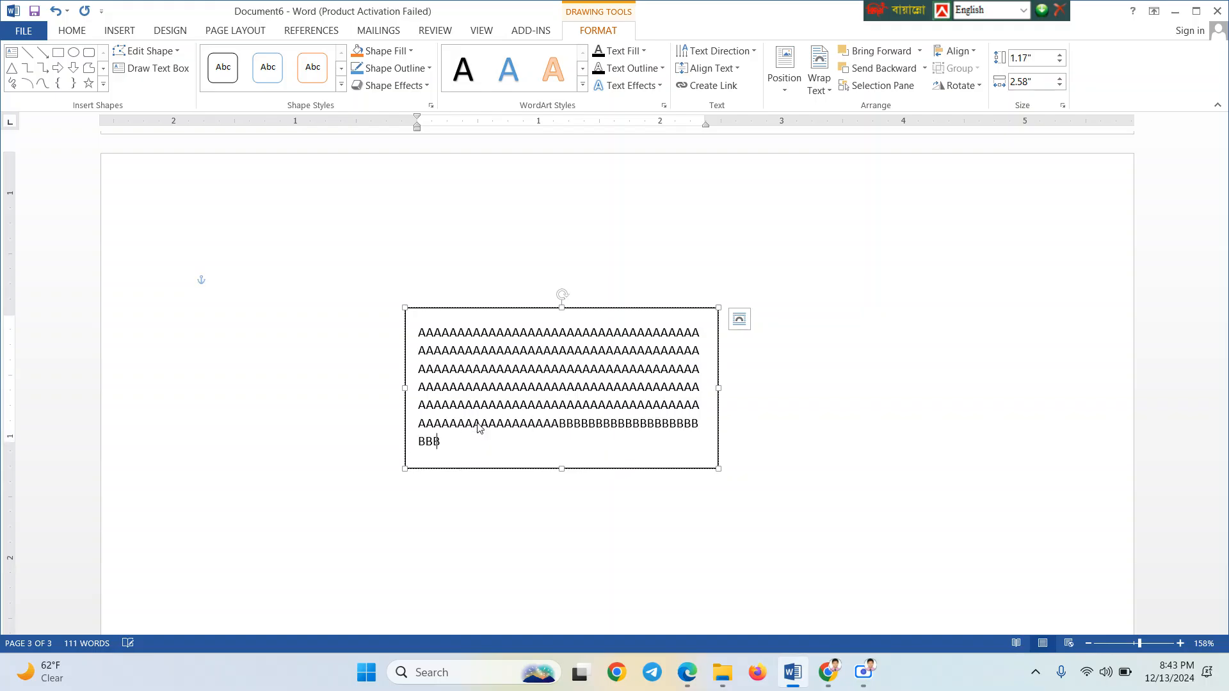
text(BBBBBBBBBBBBBBBBBBBBBBBBBBBBBBBBBBBBBBBBBBBBBBBBBBBBBBBBBBBBBBB)
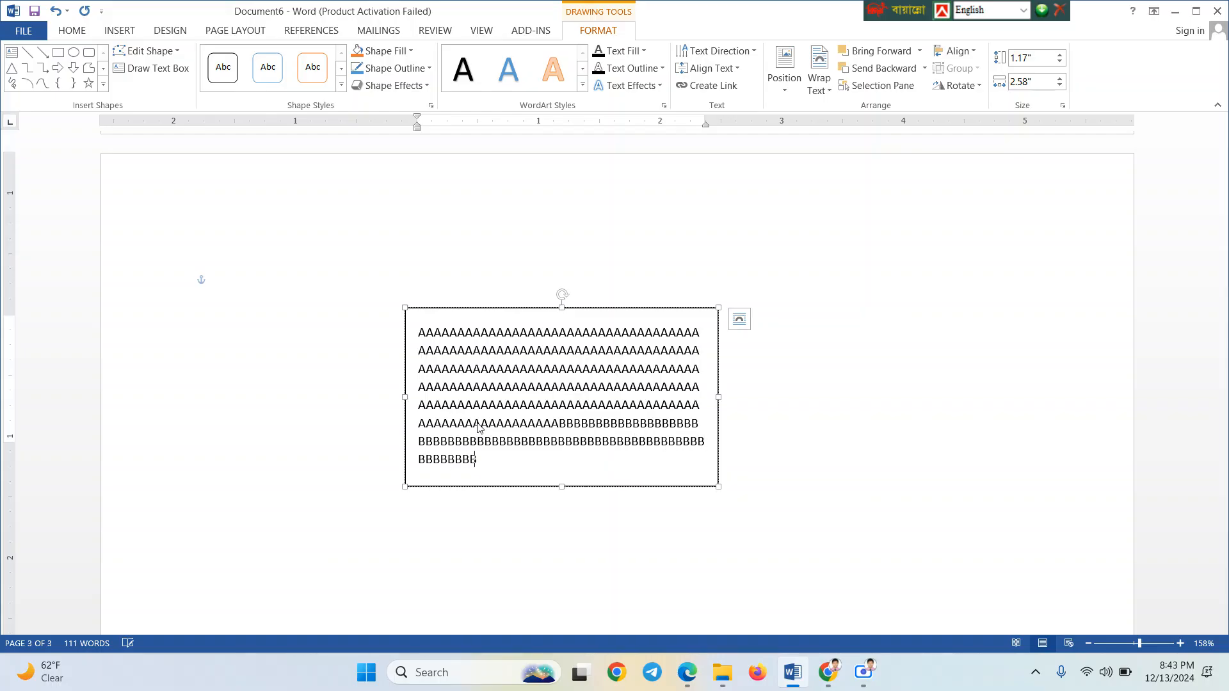
text(BBBBBBBBBBBBBBBBBBBBBBBBBBBBBB)
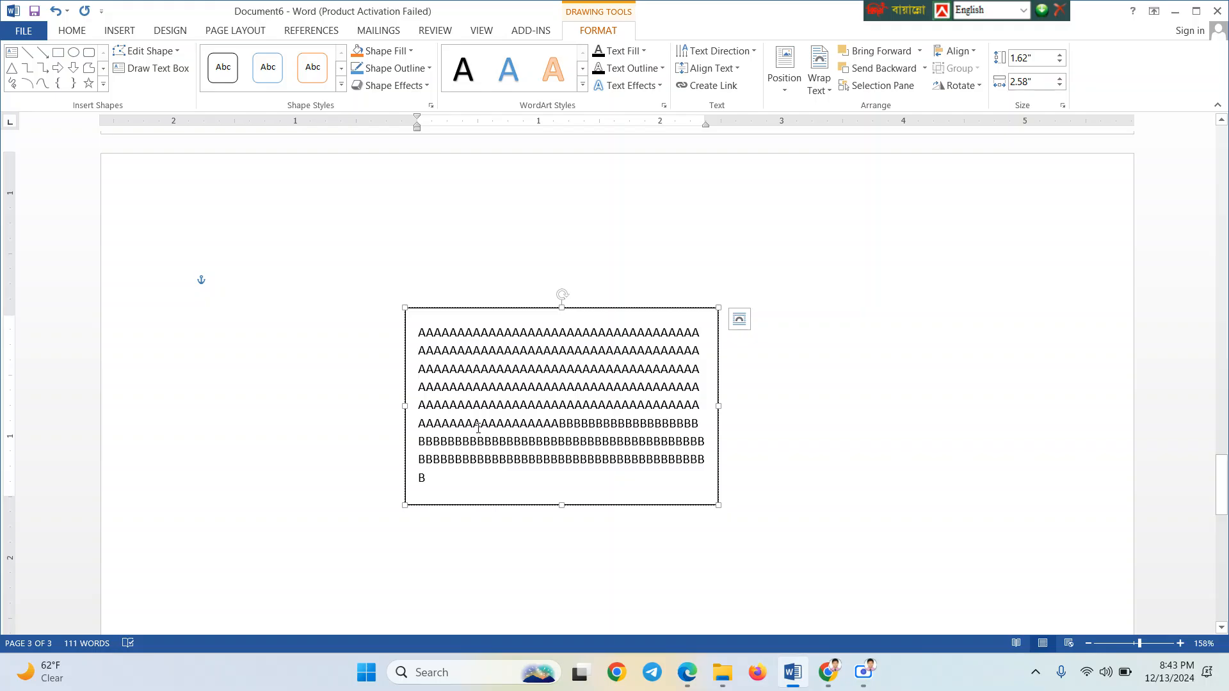
key(BackSpace)
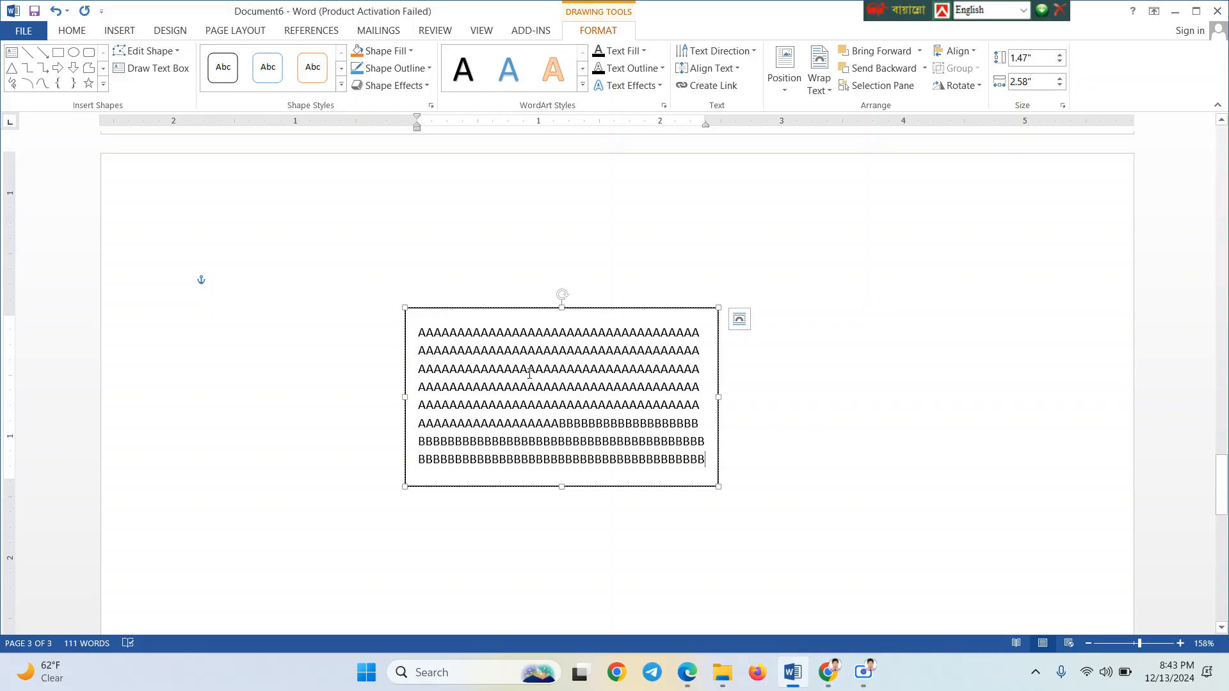
Move the text box to the left and slightly up on page 3
click(482, 308)
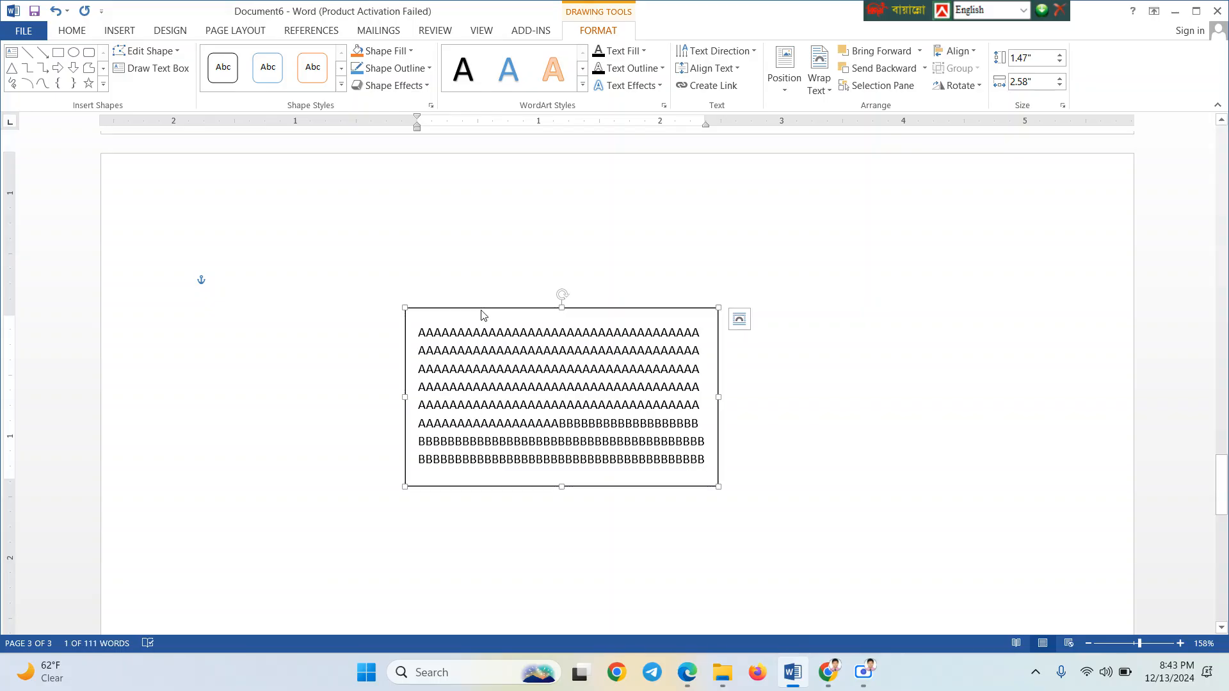
drag(481, 310, 349, 231)
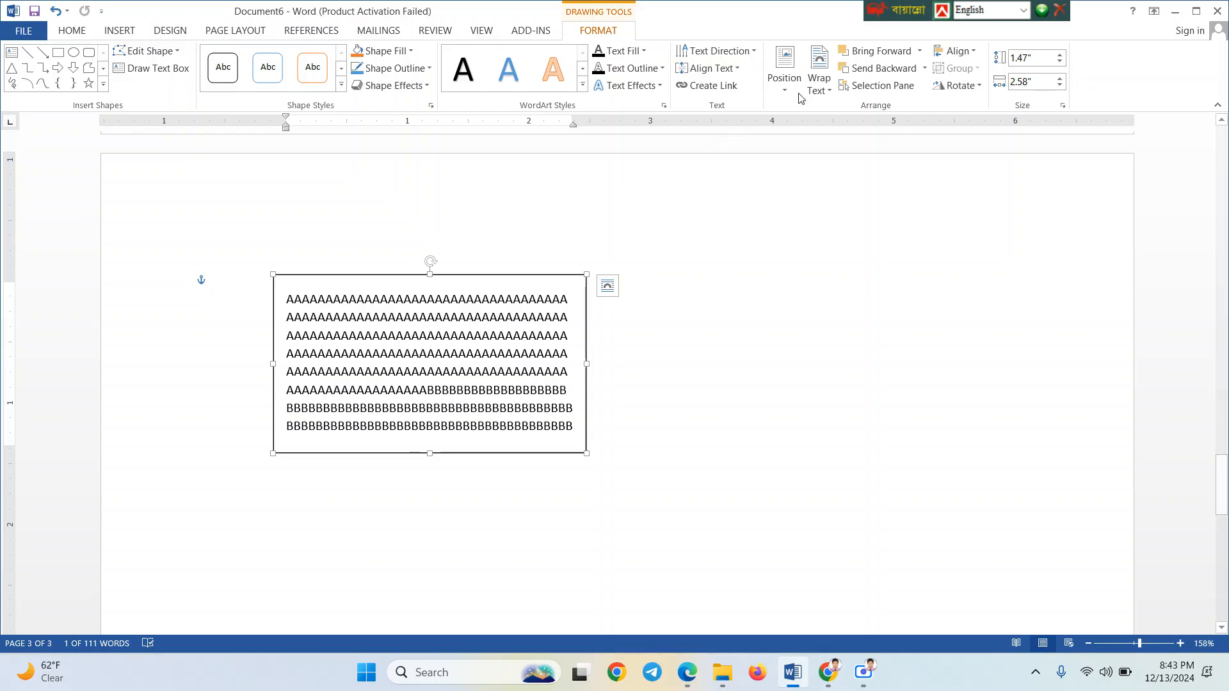
click(822, 93)
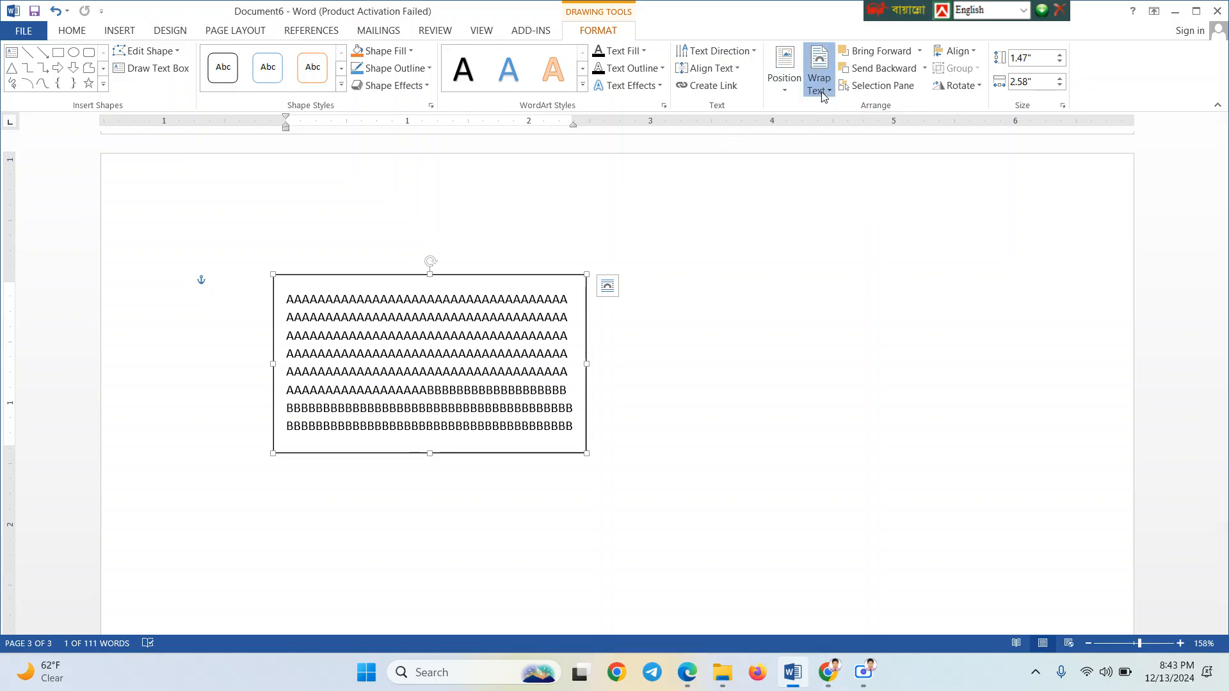
click(822, 93)
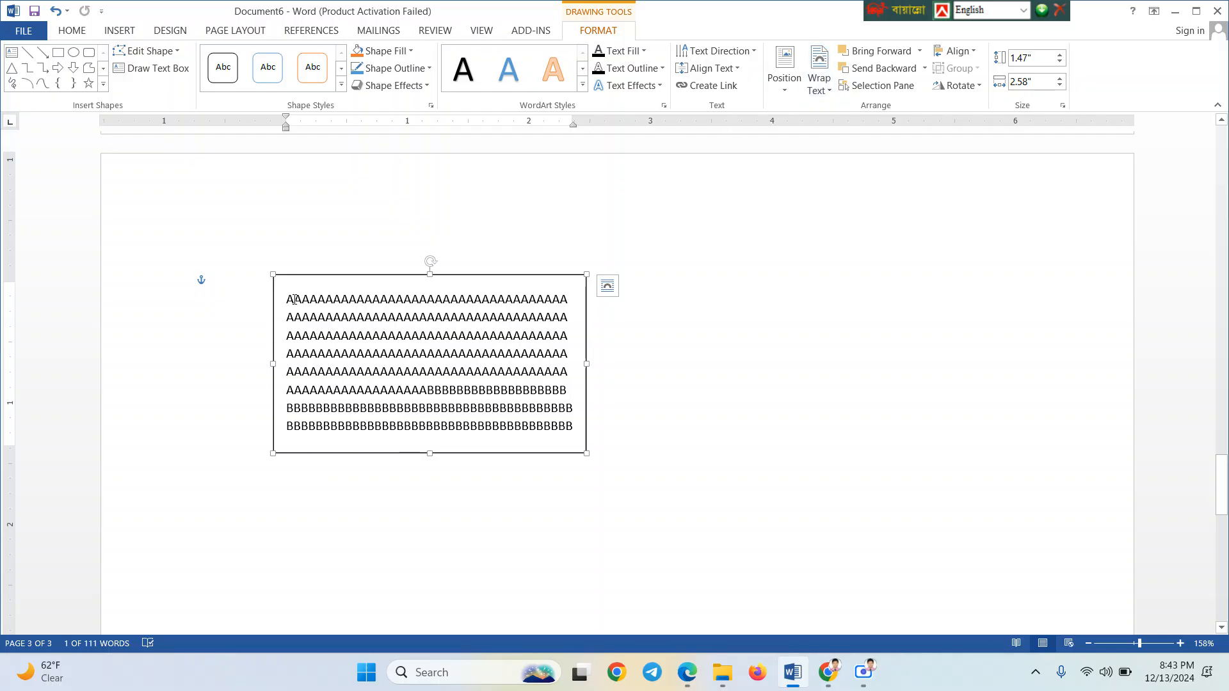
Select the first letter A in the text box and check the Wrap Text options and the Drop Cap command
double_click(292, 300)
drag(287, 300, 295, 300)
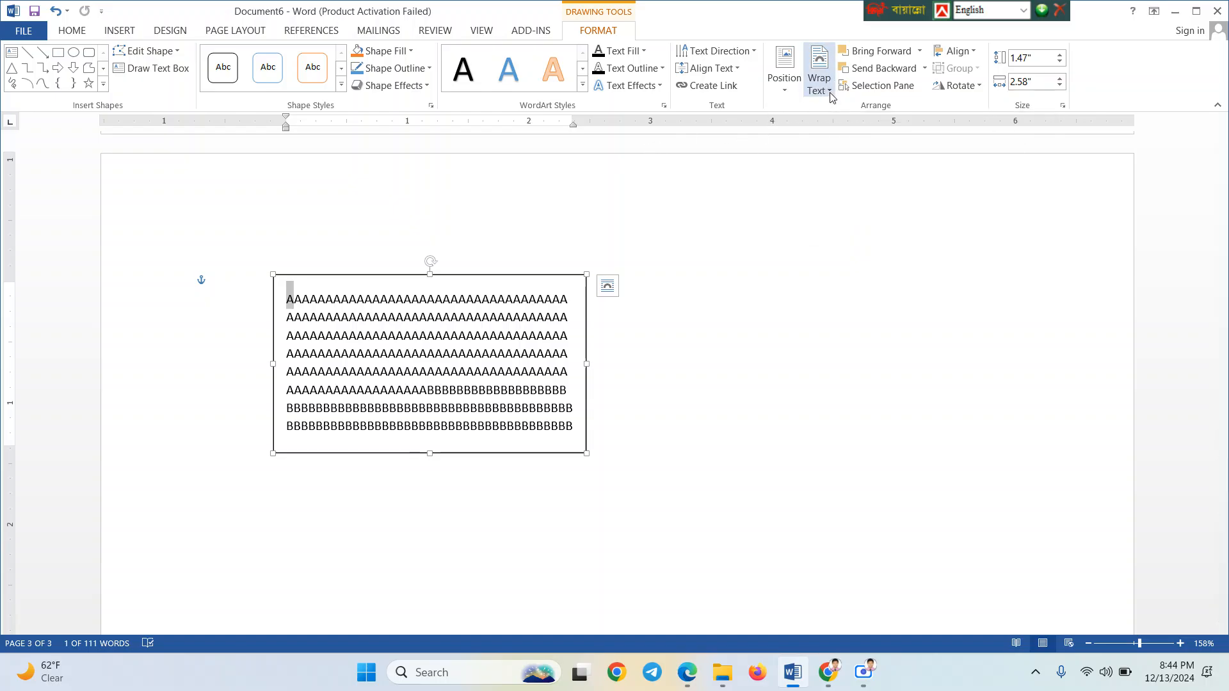
click(831, 96)
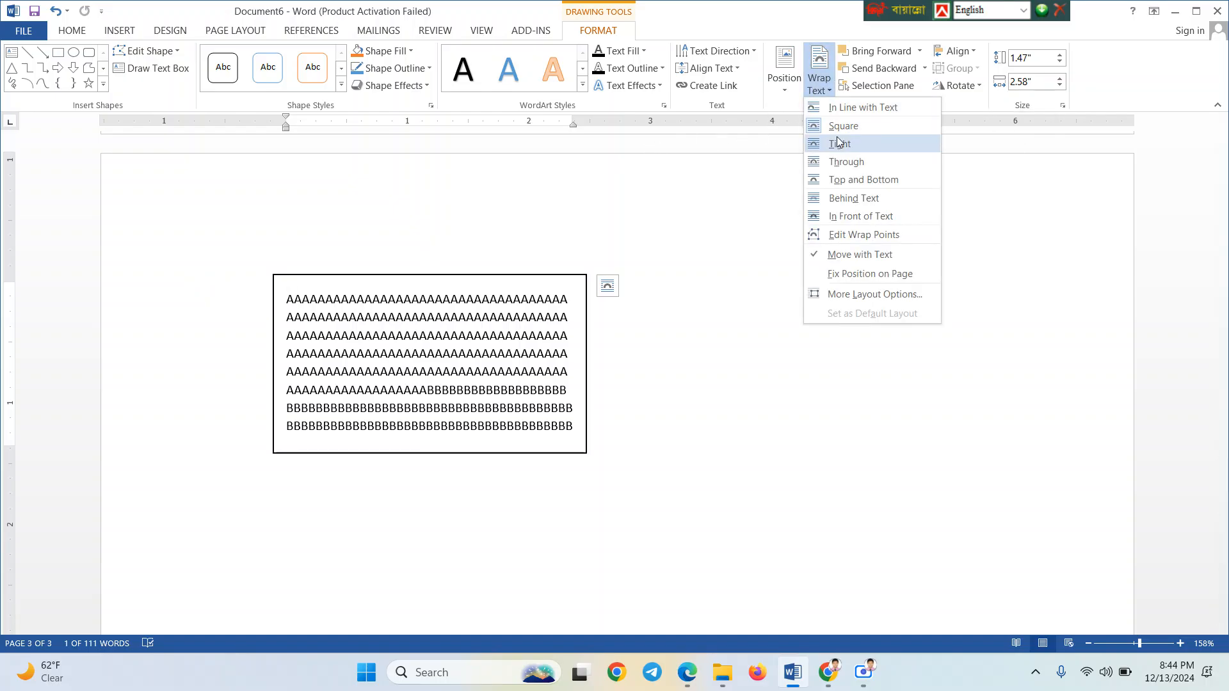
click(827, 84)
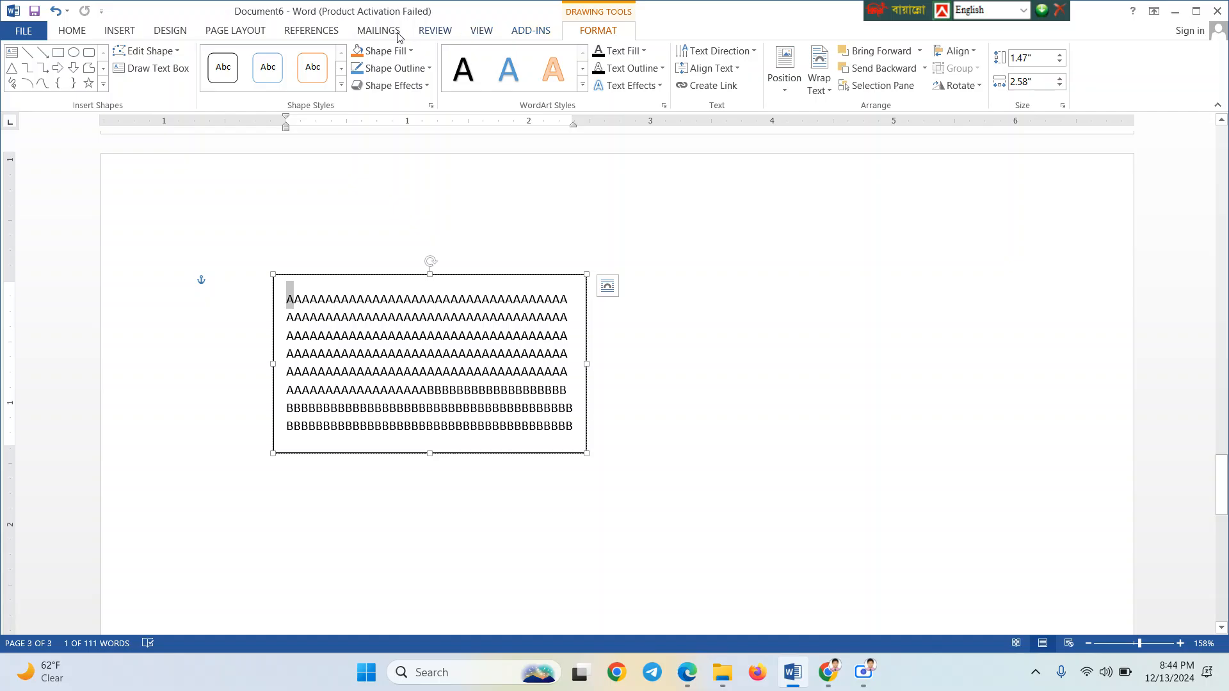
click(108, 37)
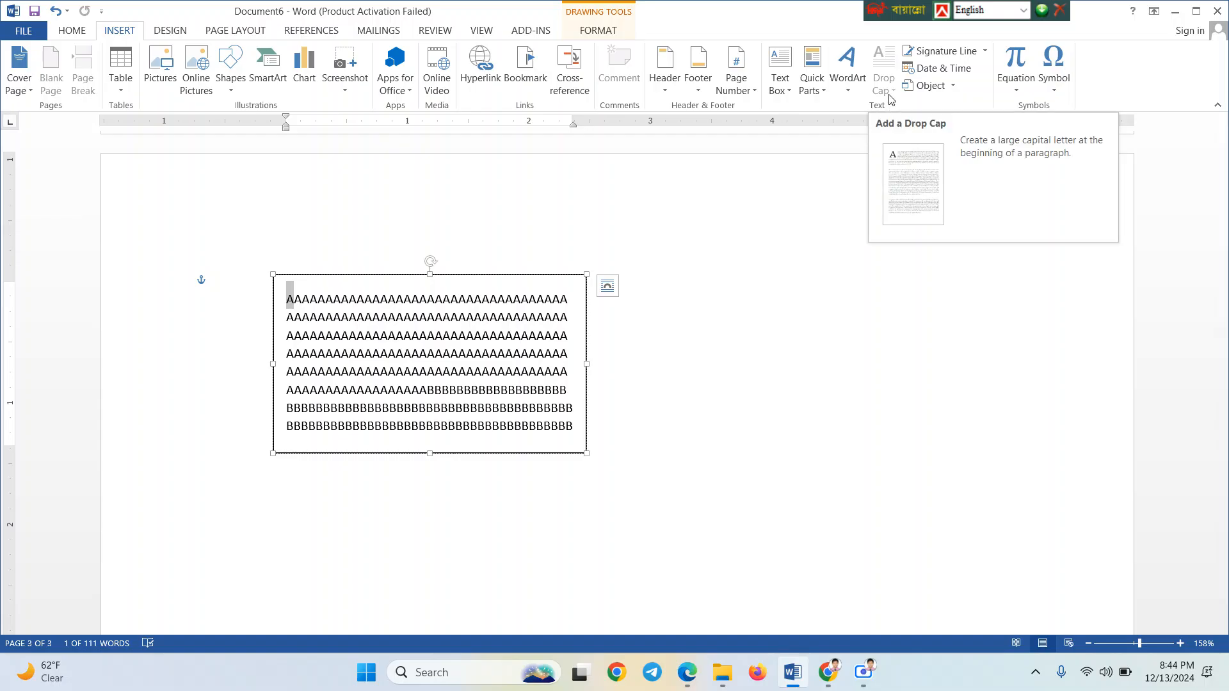
click(390, 336)
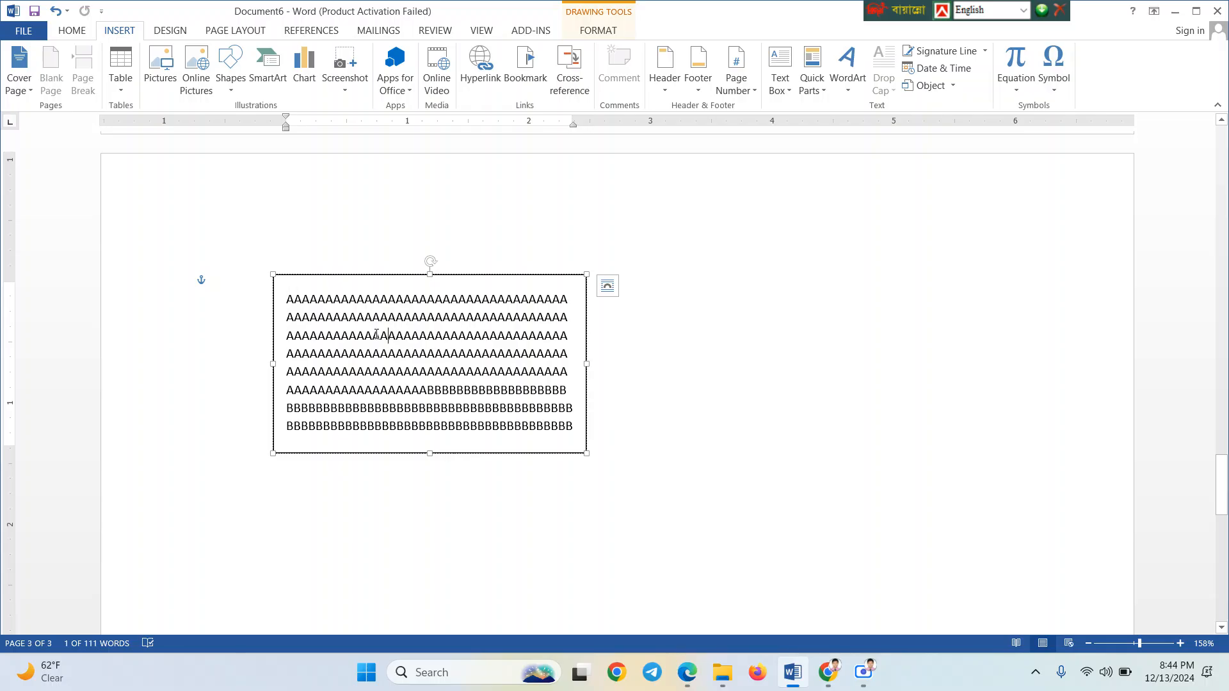
drag(289, 299, 553, 444)
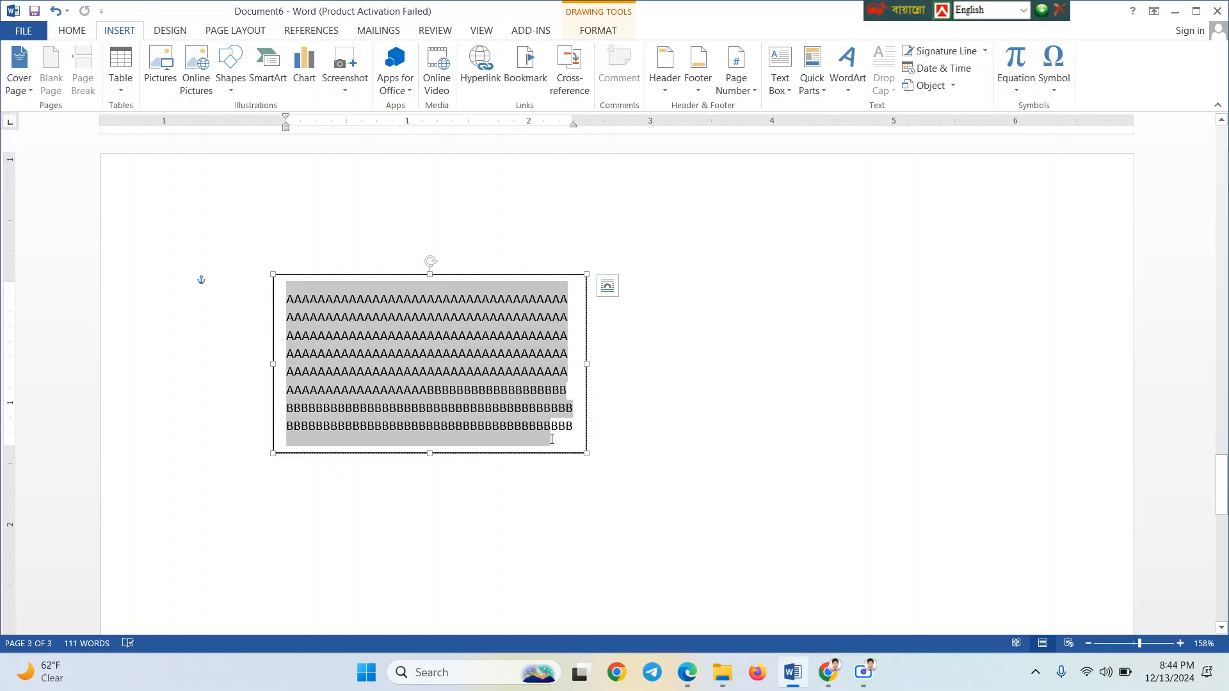
click(574, 274)
double_click(574, 274)
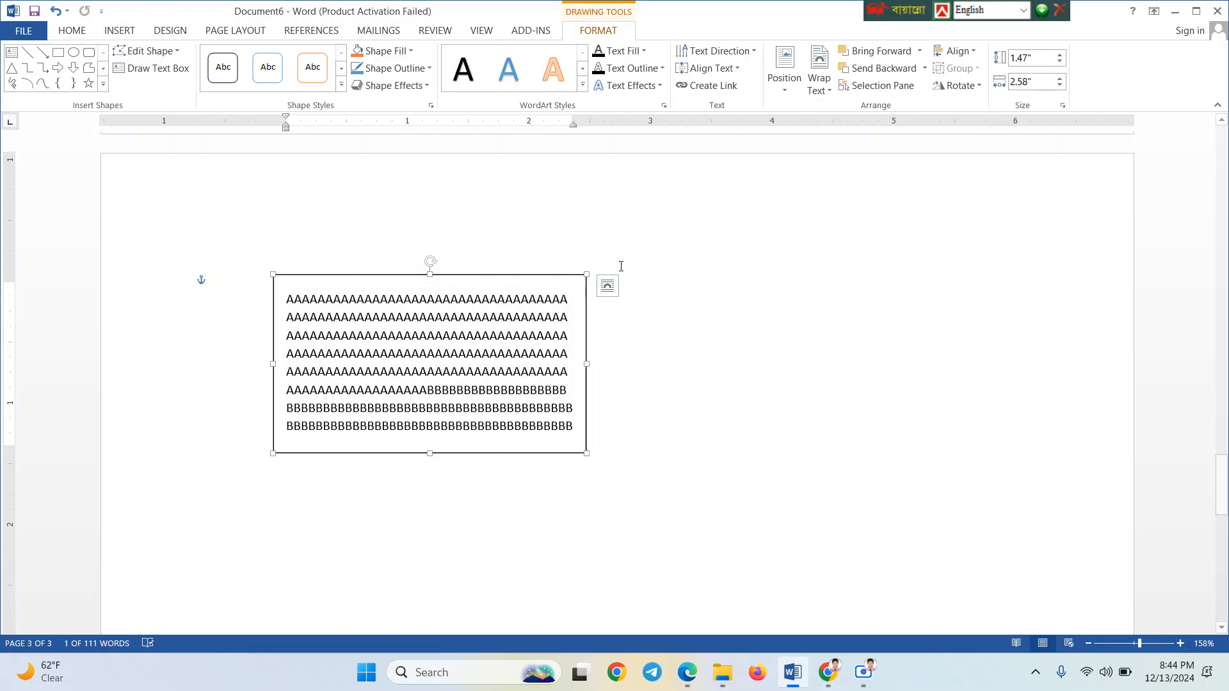
triple_click(437, 334)
click(609, 351)
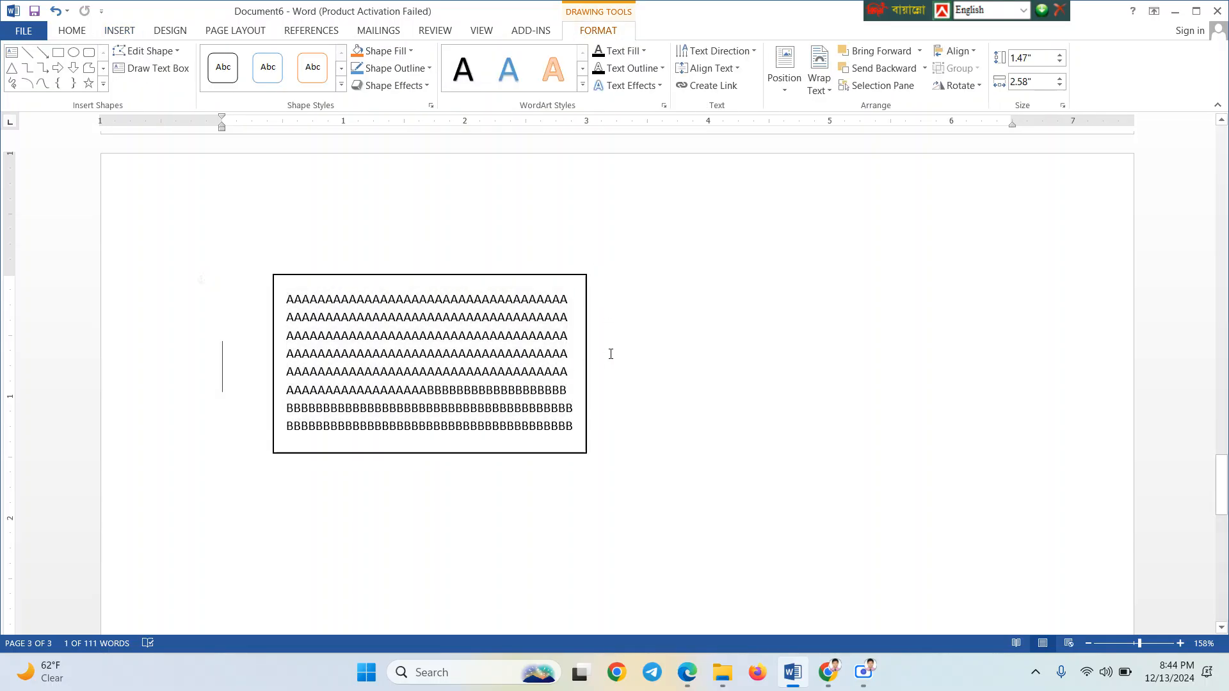
Try to copy the text box's paragraph to the blank area below it, and undo the attempt
triple_click(467, 351)
key(ctrl+c)
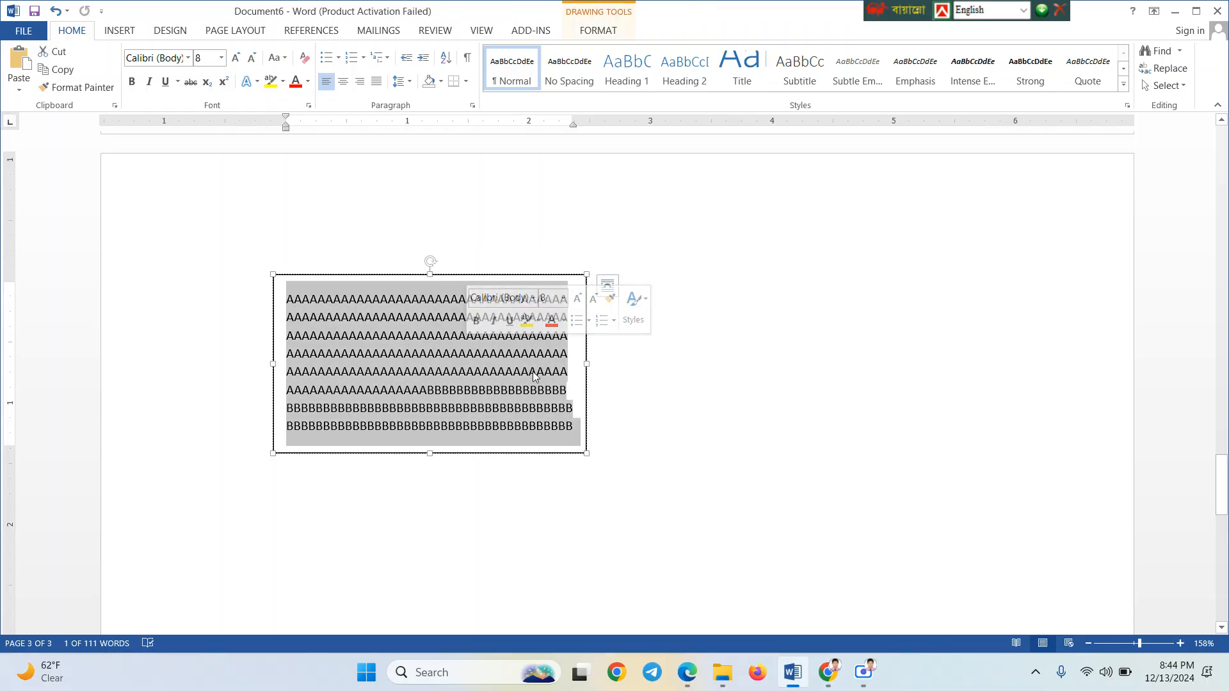
double_click(533, 371)
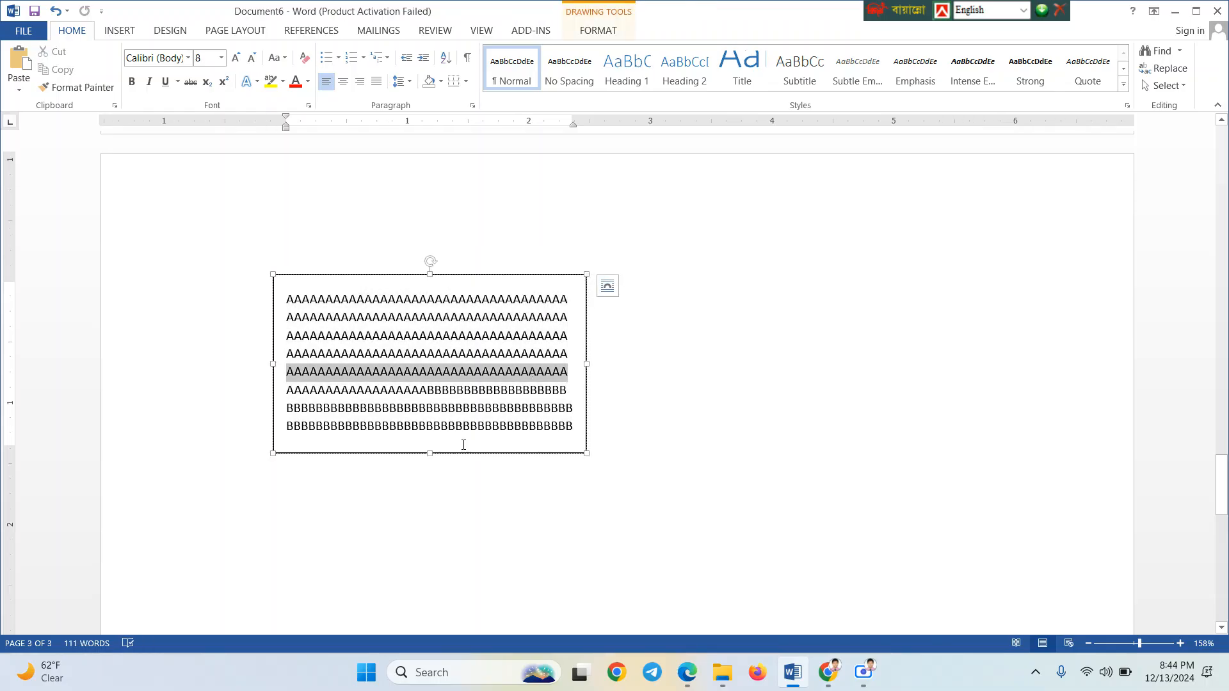
click(384, 502)
right_click(384, 505)
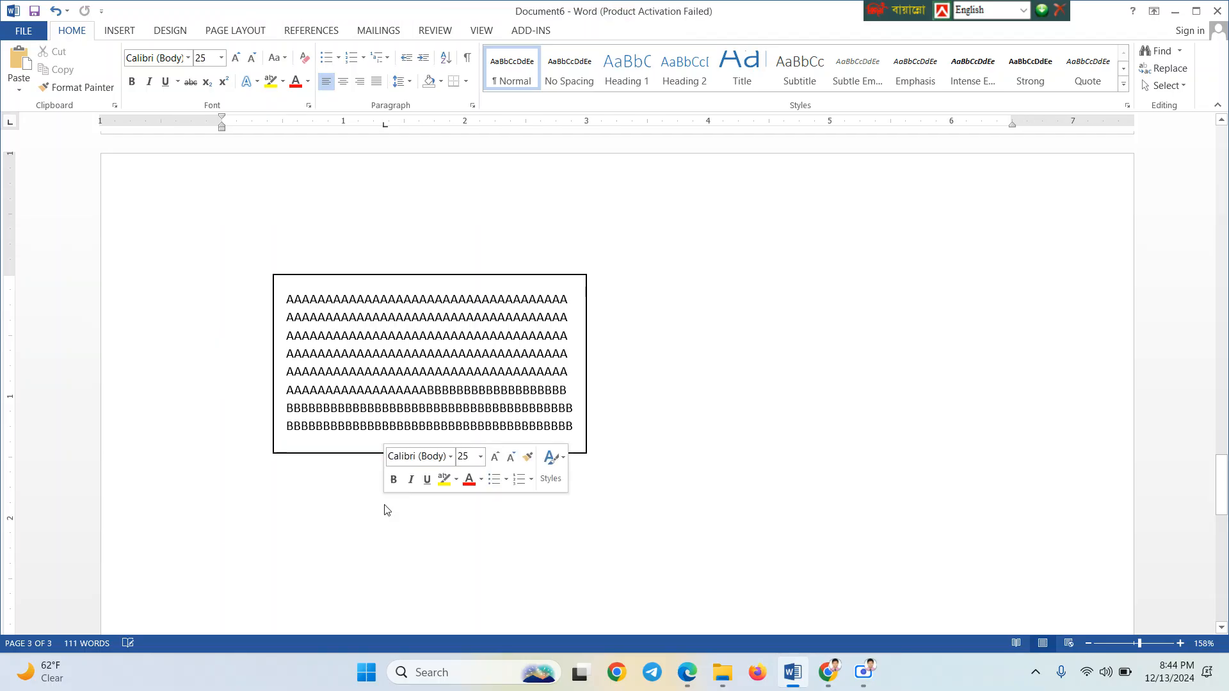
key(Escape)
key(ctrl+z)
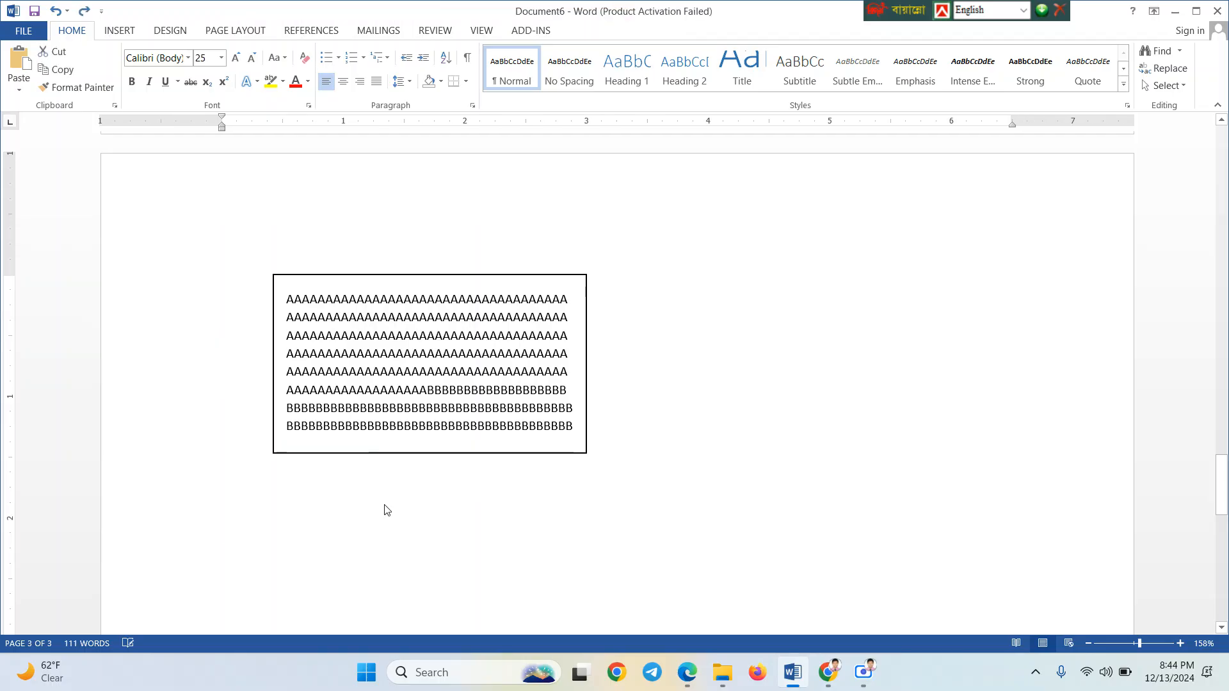
Select all the text in the text box and undo the mistaken paste of the class notice beside and below it
click(295, 304)
key(ctrl+a)
scroll(641, 449, down, 3)
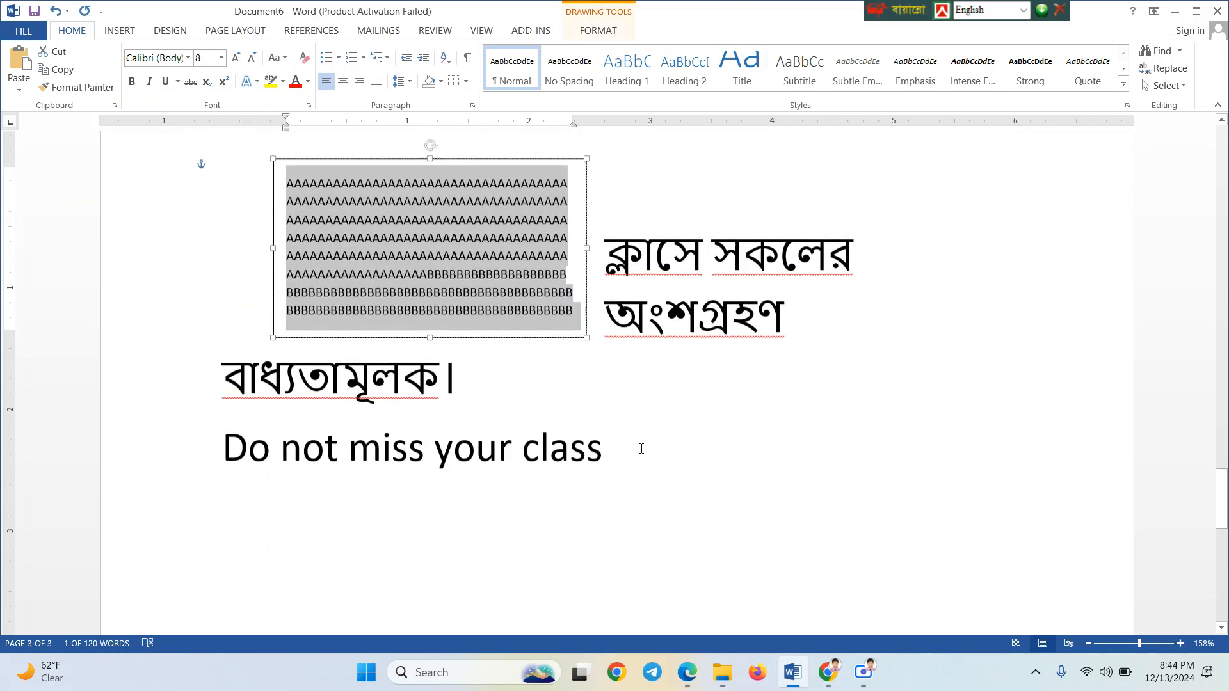
scroll(642, 449, up, 1)
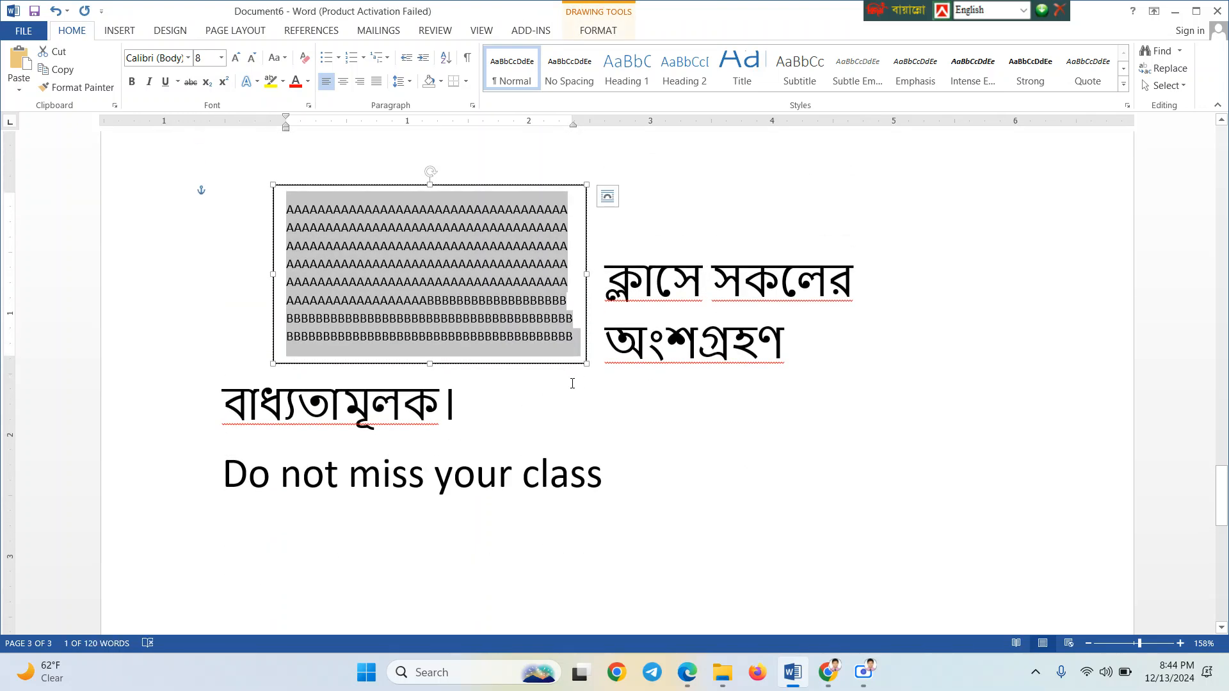
key(ctrl+z)
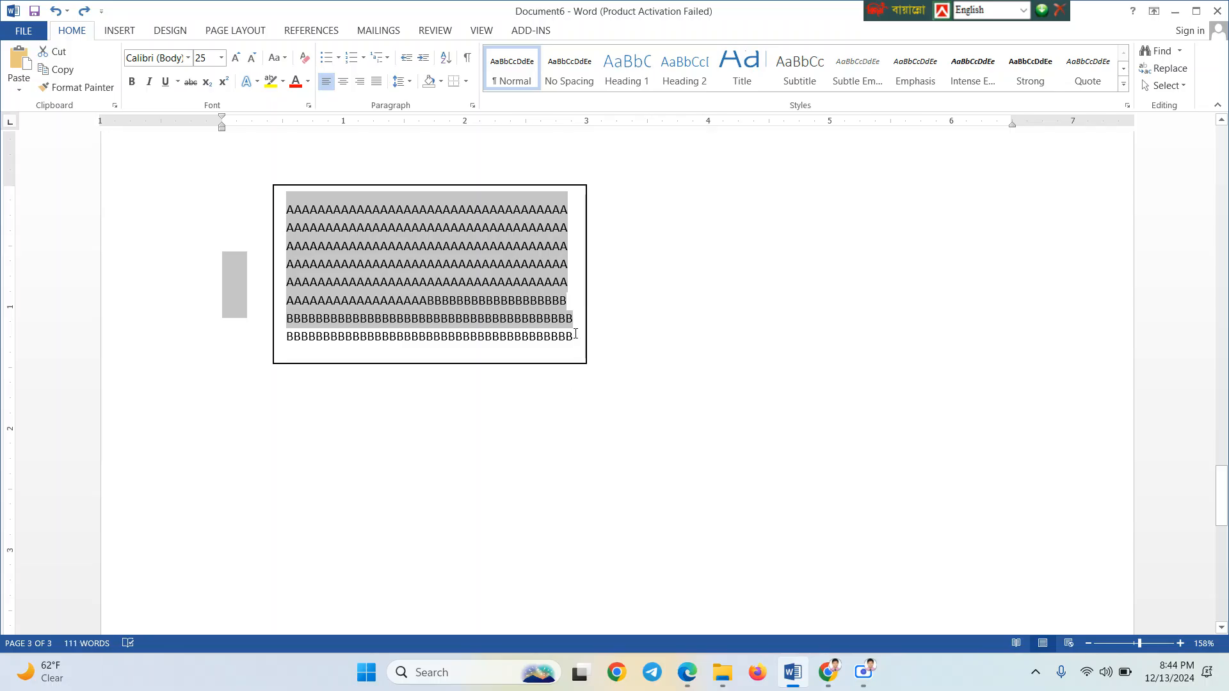
Copy all the text in the text box and paste it into the blank area below the box
click(575, 333)
key(ctrl+a)
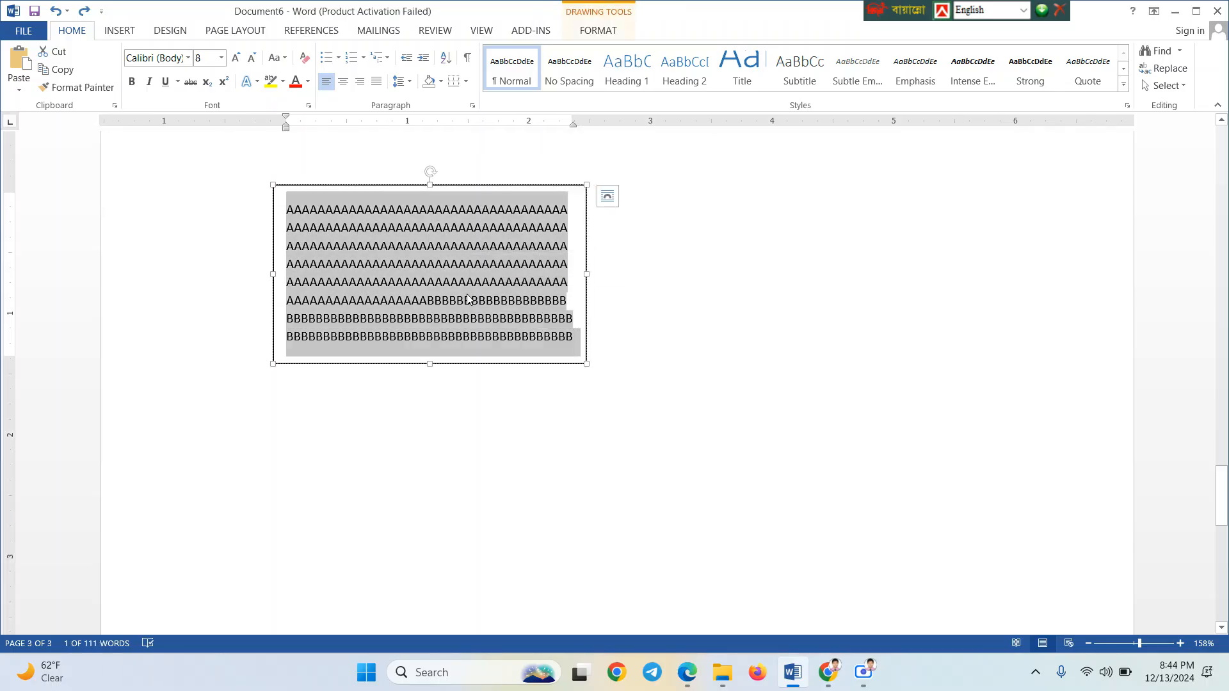
click(412, 428)
double_click(410, 428)
key(ctrl+v)
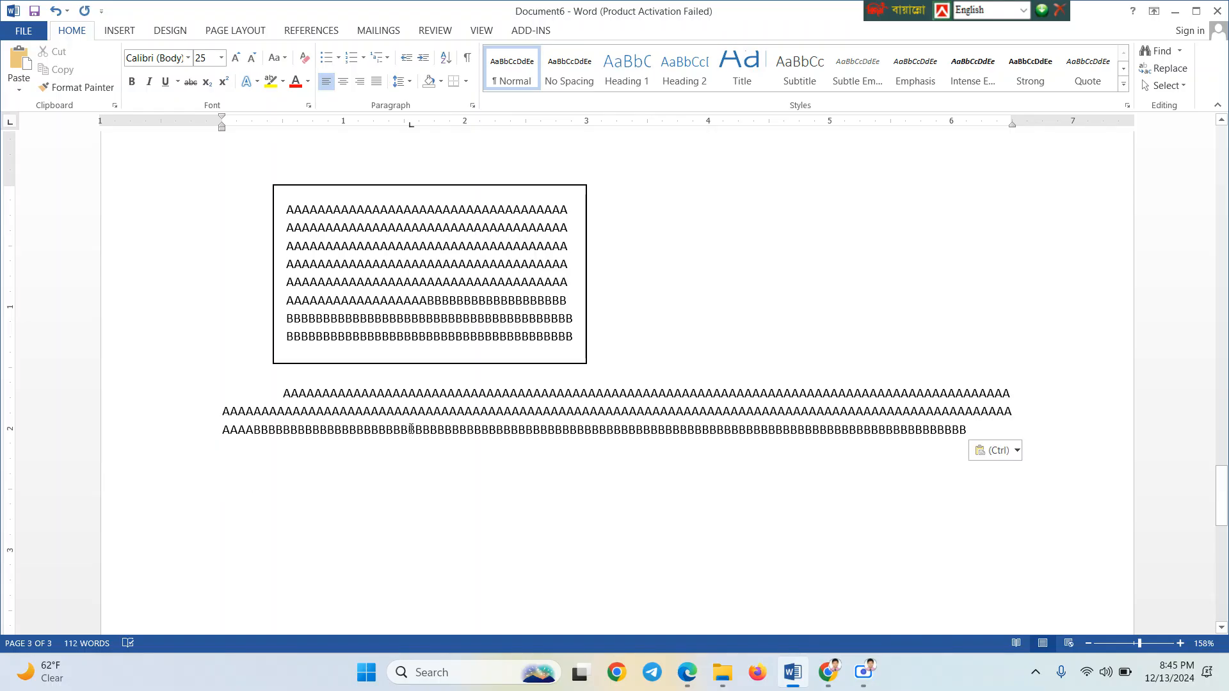
Select the first letter of the pasted paragraph, check the Insert commands available for it, and select the whole paragraph
mouse_move(283, 398)
mouse_down()
mouse_move(329, 415)
mouse_move(851, 418)
mouse_move(736, 394)
mouse_move(484, 378)
mouse_move(341, 402)
mouse_move(289, 388)
mouse_up()
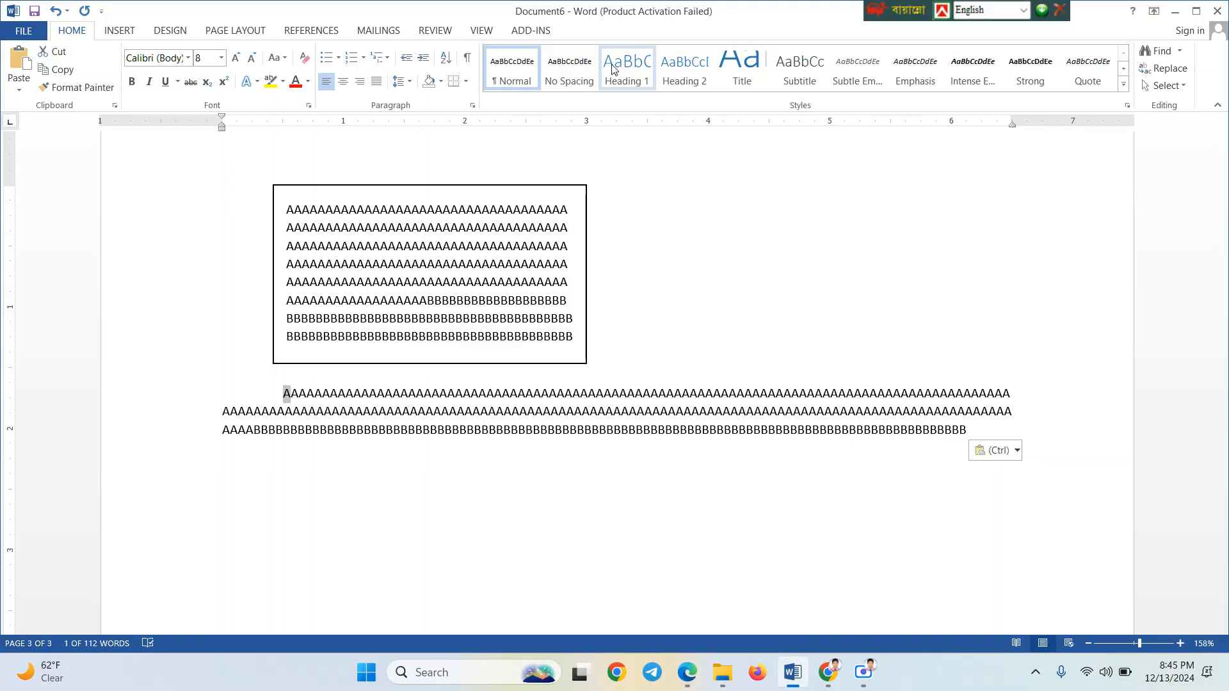
click(127, 36)
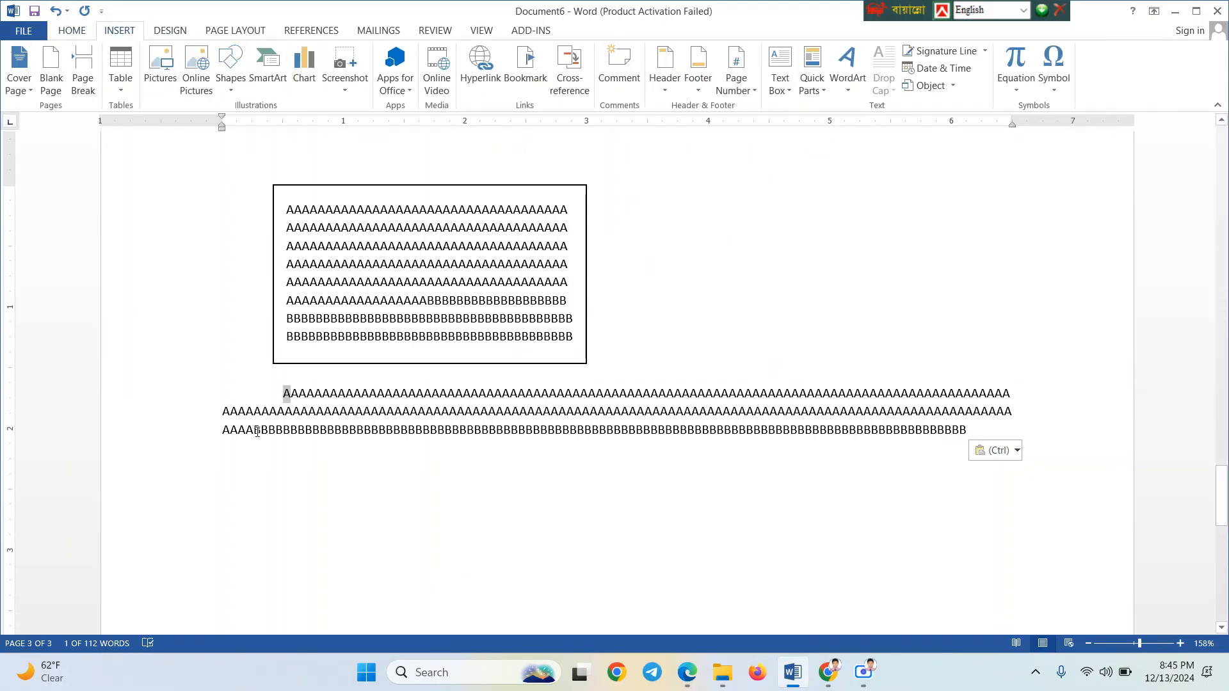
triple_click(289, 393)
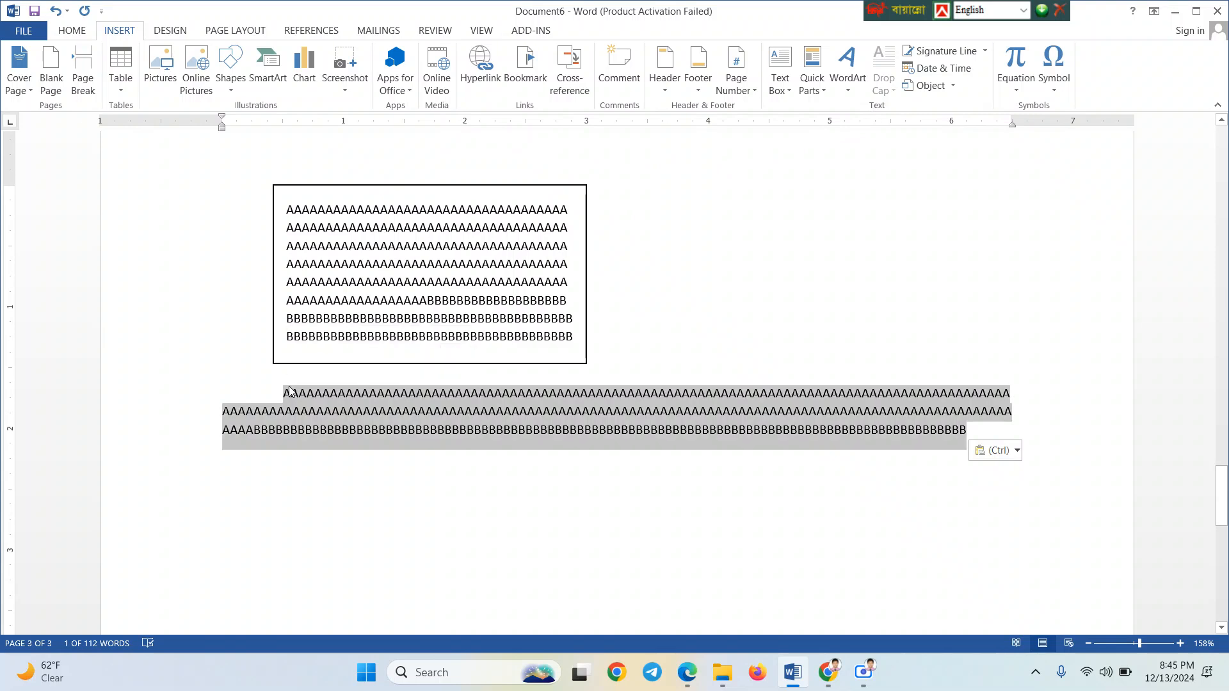
Split the text box's text into two paragraphs just before the last A, and deselect the box
click(486, 297)
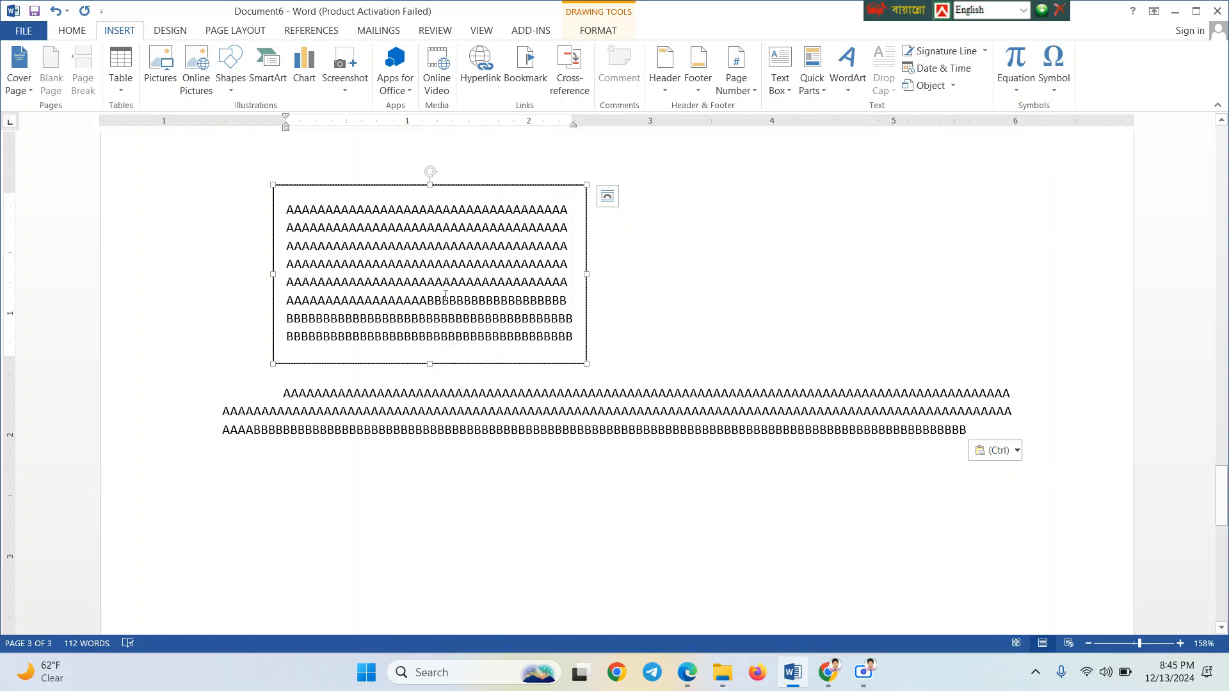
click(420, 301)
key(Return)
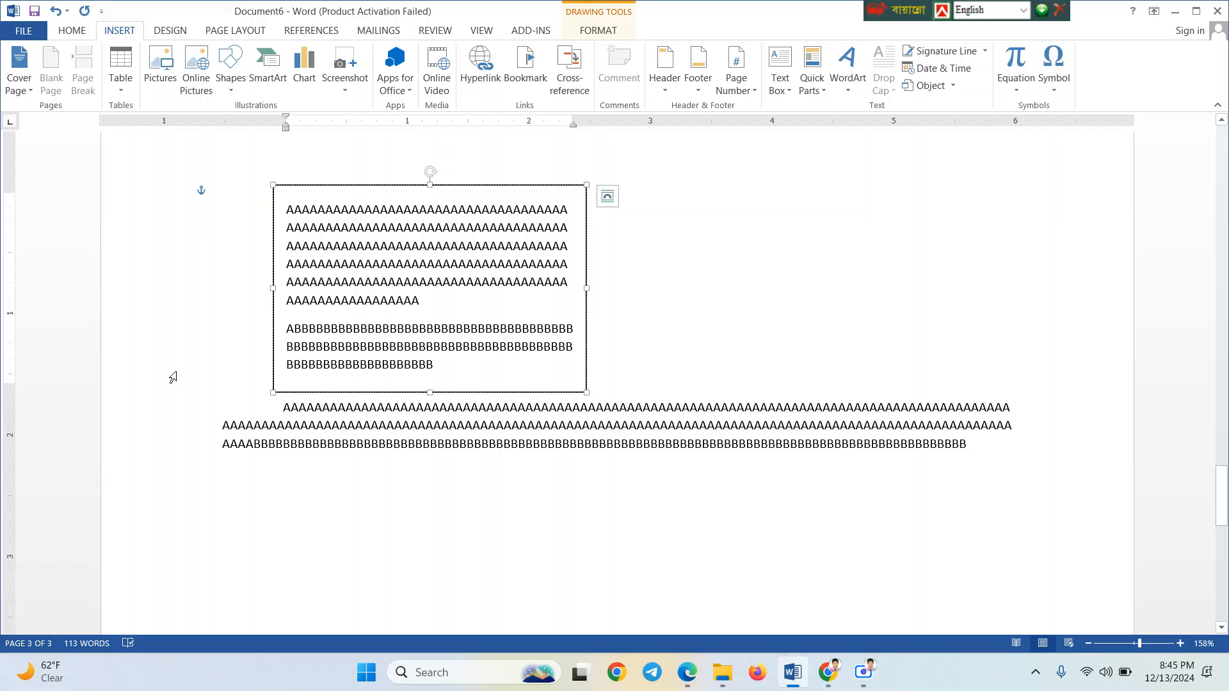
click(514, 185)
click(687, 394)
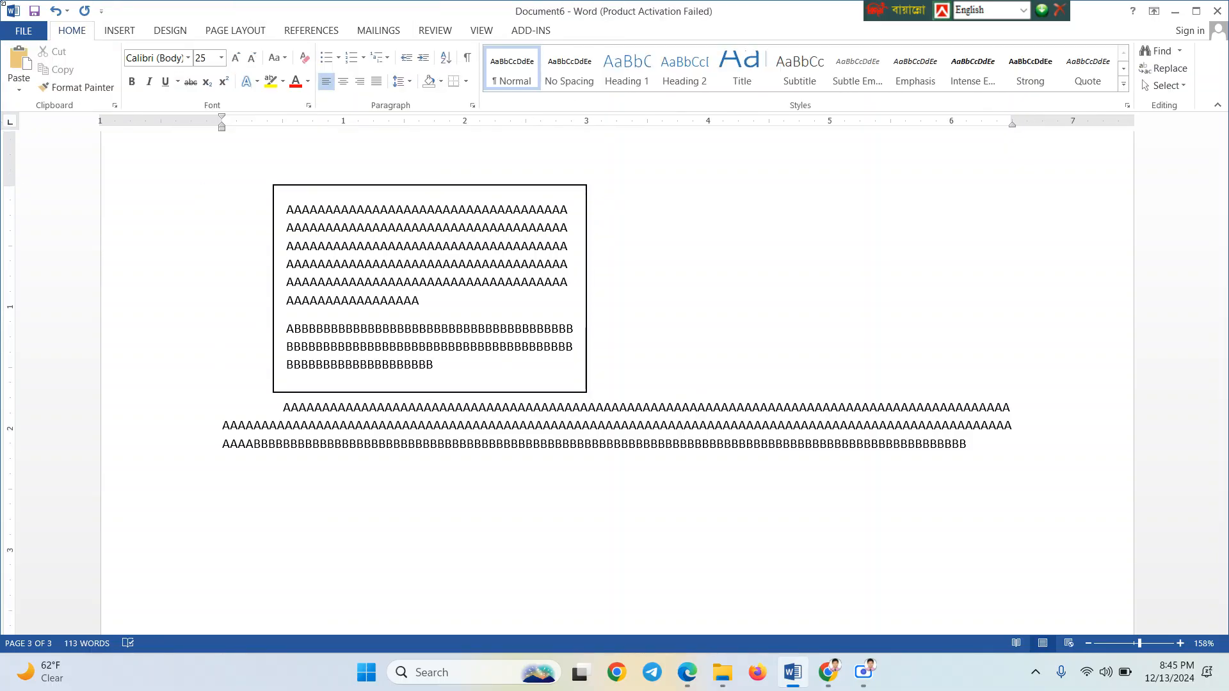
Draw a rectangle shape about 2.27" wide and 1.48" high in the blank area beside the text box
click(121, 30)
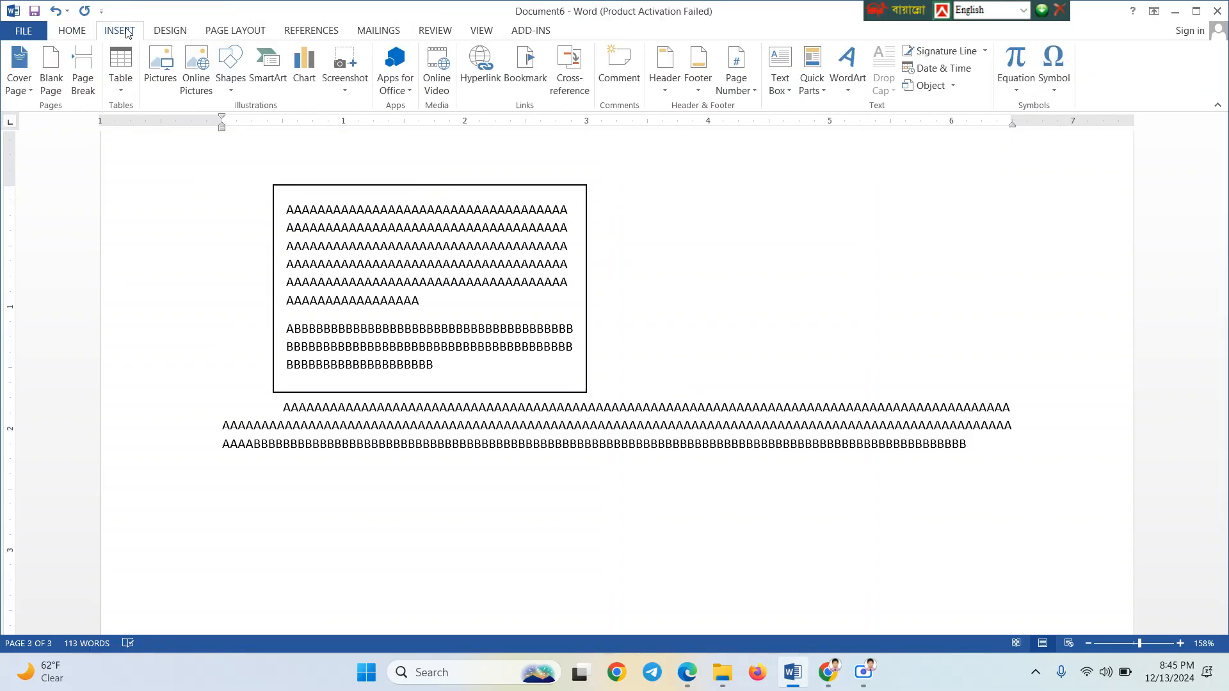
click(226, 91)
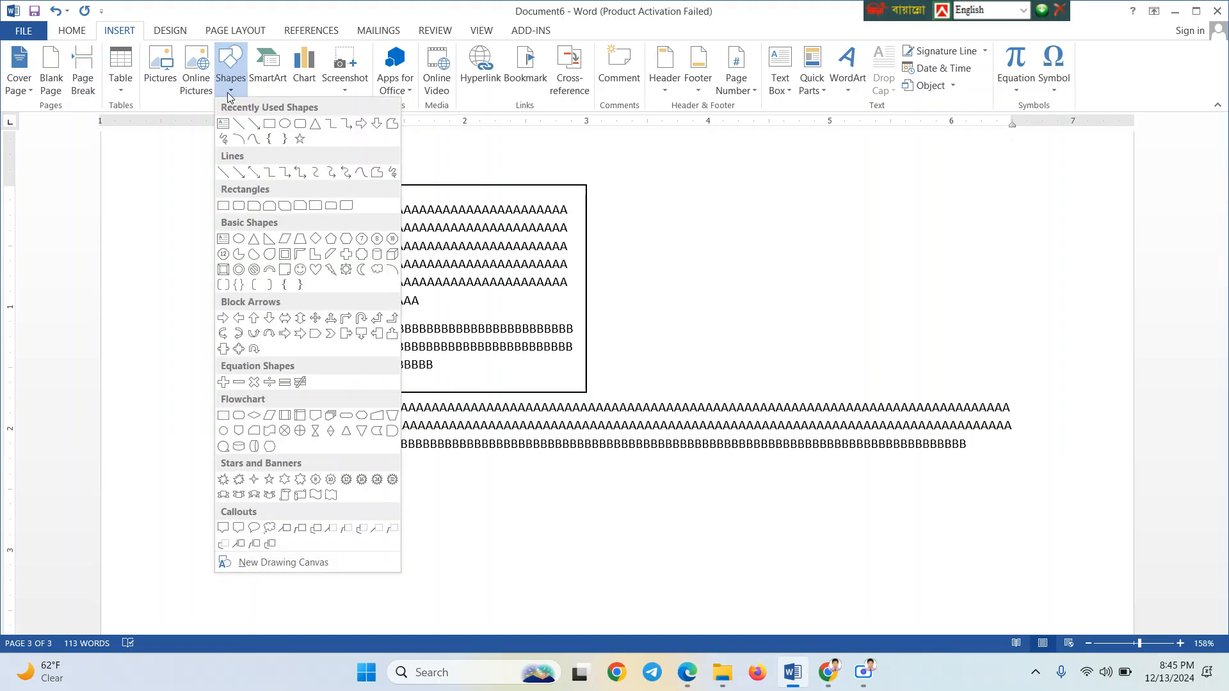
click(268, 131)
mouse_move(703, 192)
mouse_down()
mouse_move(752, 235)
mouse_move(981, 373)
mouse_up()
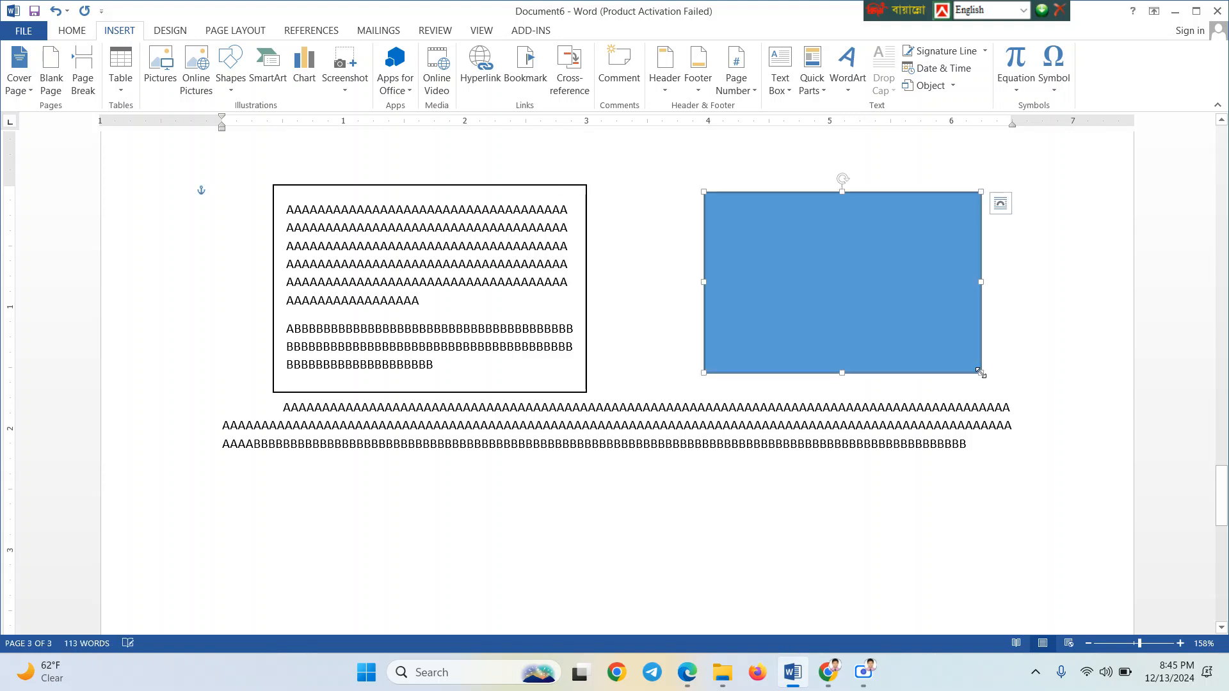
Enable text entry in the blue rectangle and paste the copied A and B text into it
right_click(768, 256)
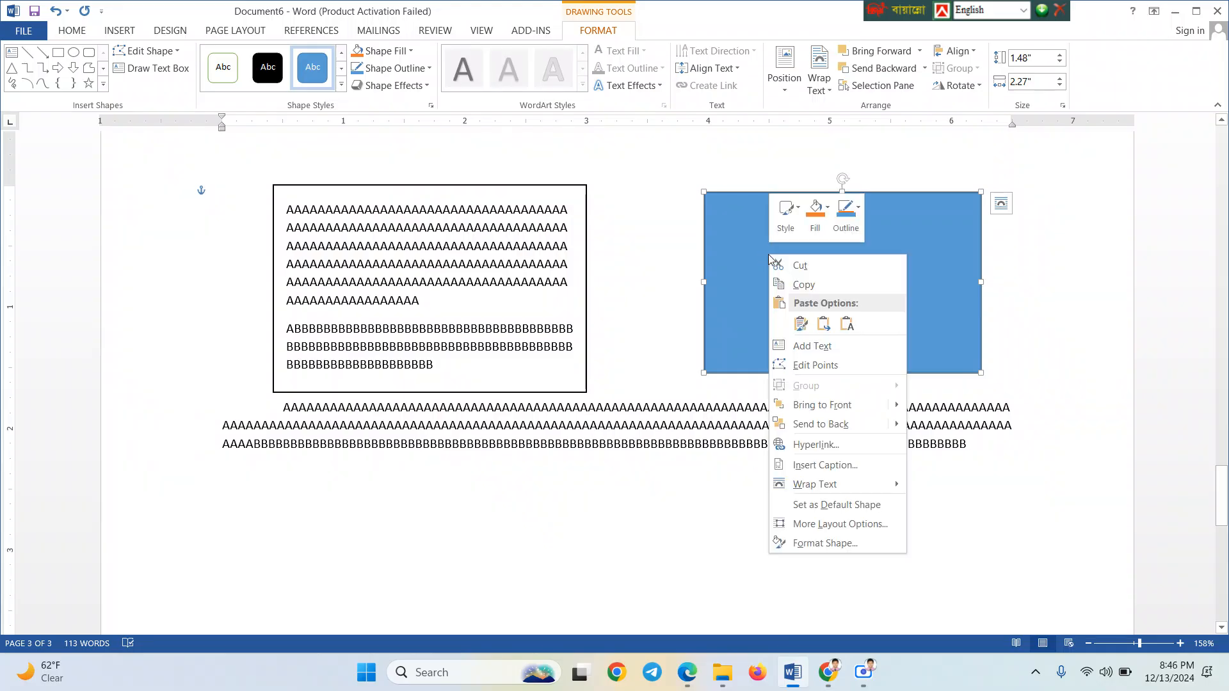
click(811, 352)
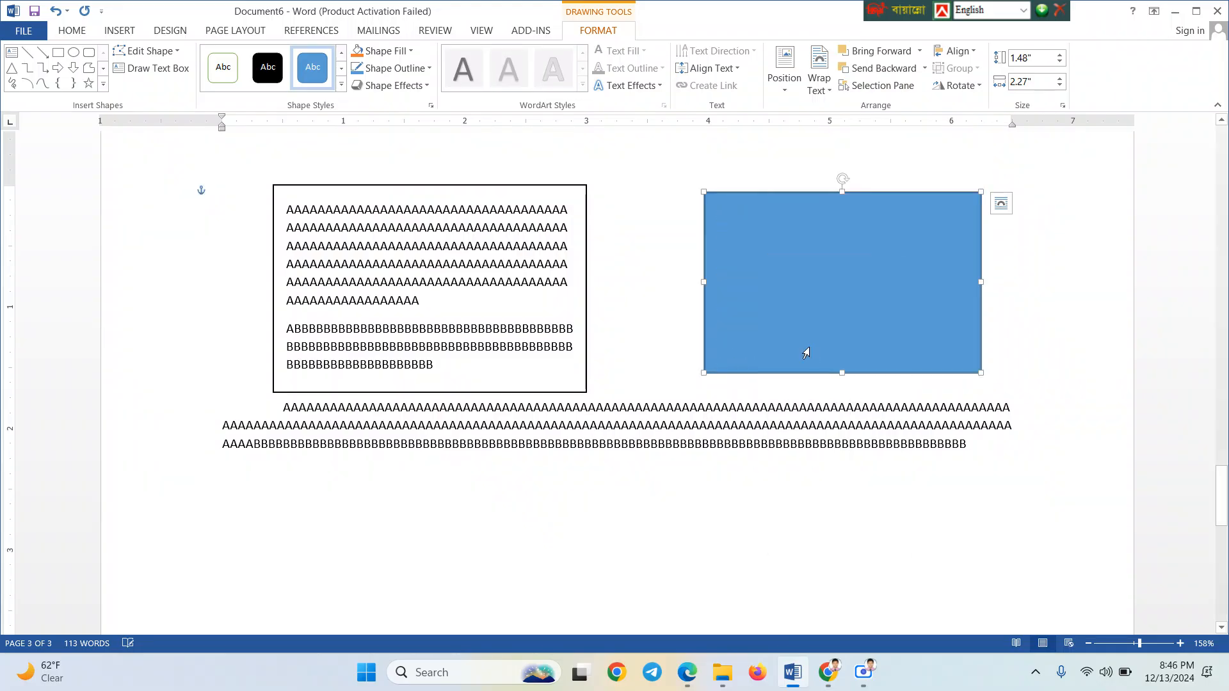
key(ctrl)
key(ctrl)
key(ctrl)
click(828, 250)
key(ctrl+v)
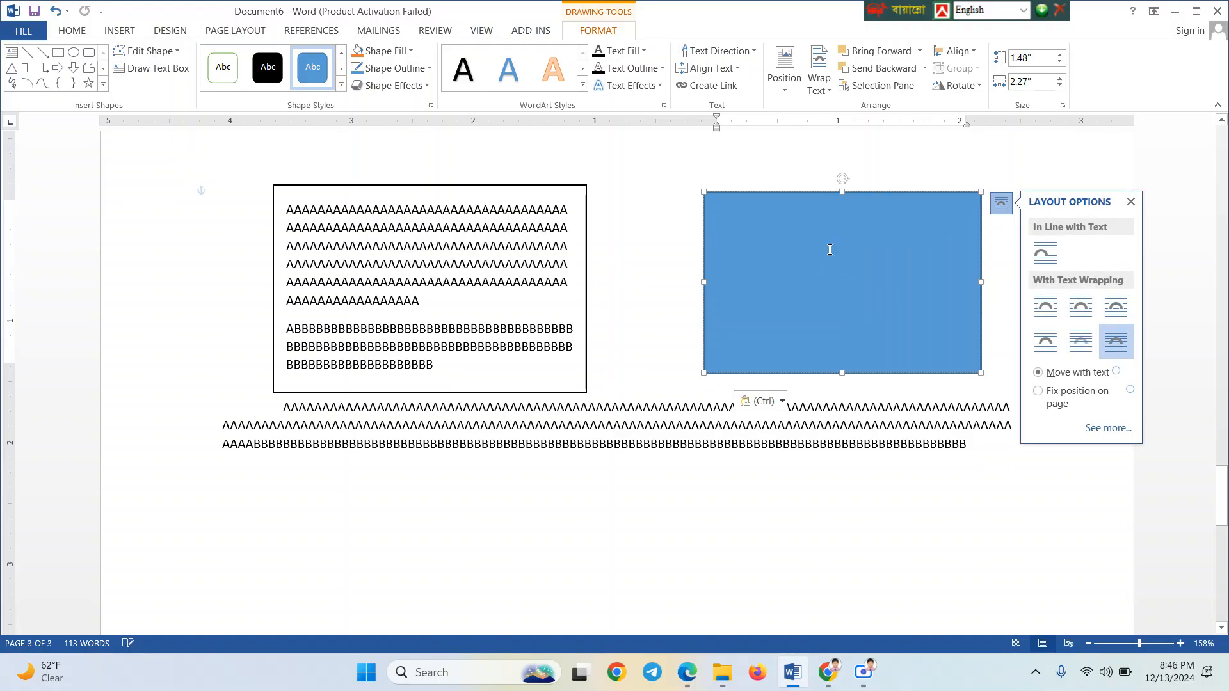
Delete the original text box and the paragraph of A and B letters below it
click(565, 185)
click(461, 208)
click(309, 185)
key(Delete)
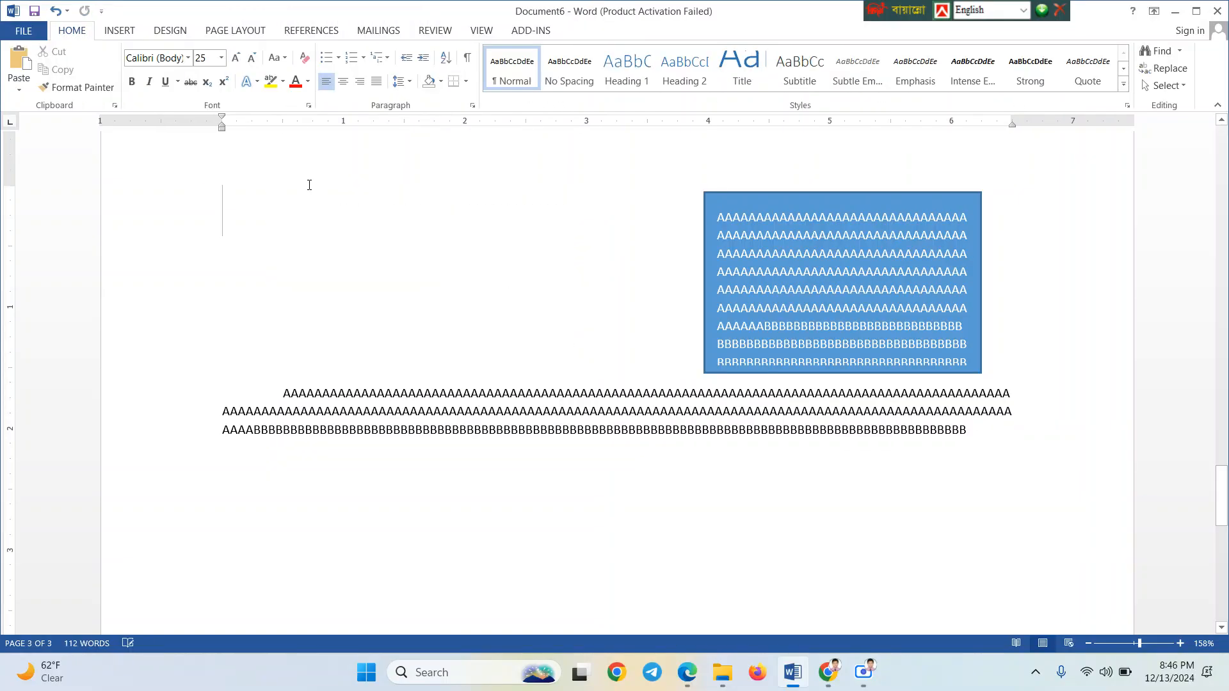
triple_click(315, 397)
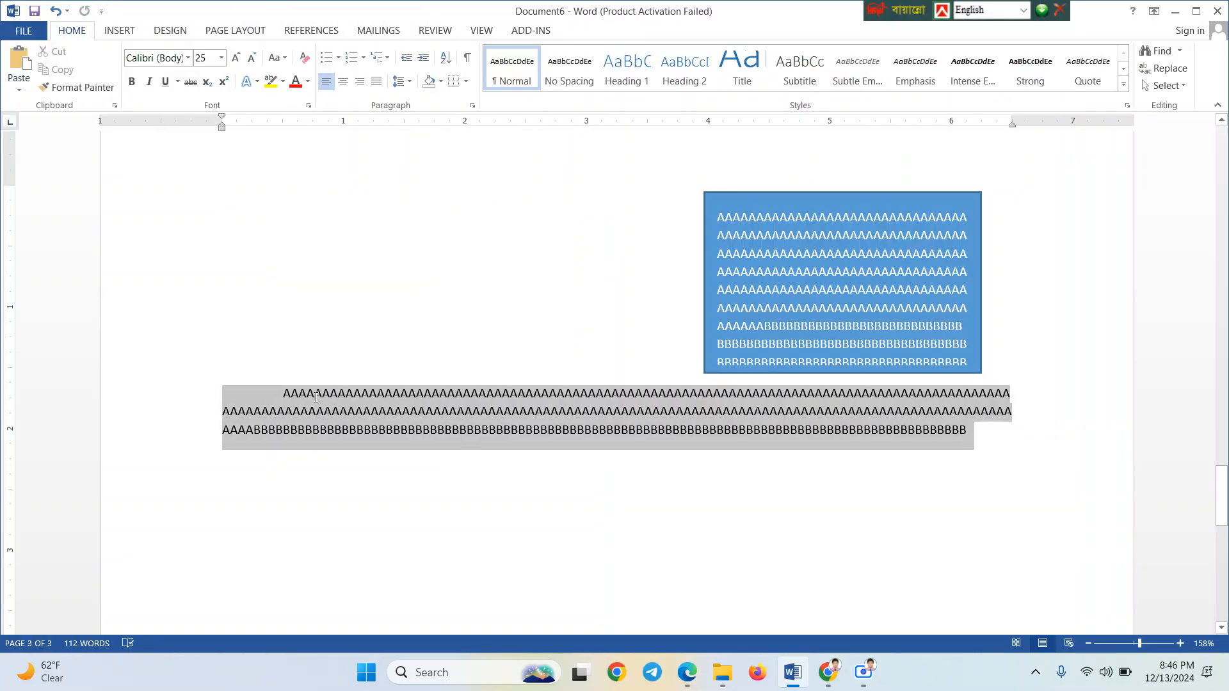
key(Delete)
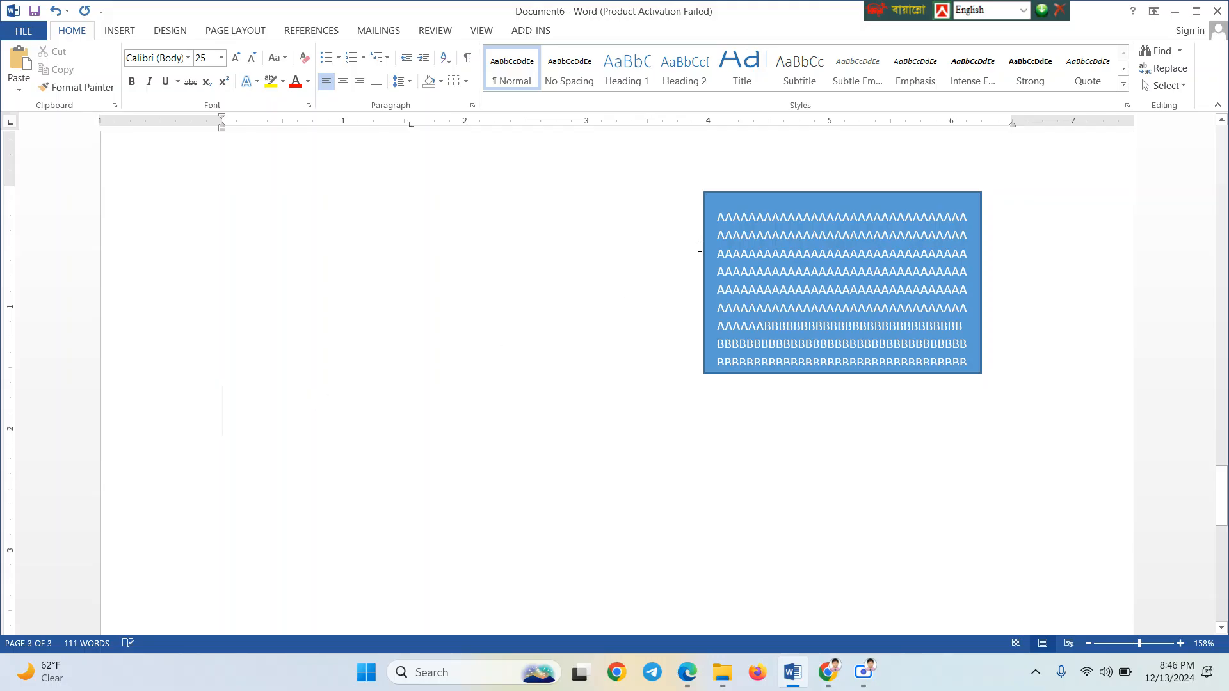
Move the blue rectangle to the area where the text box was and check the Insert commands available for it
click(778, 207)
mouse_move(777, 203)
mouse_down()
mouse_move(416, 247)
mouse_move(335, 244)
mouse_move(296, 268)
mouse_up()
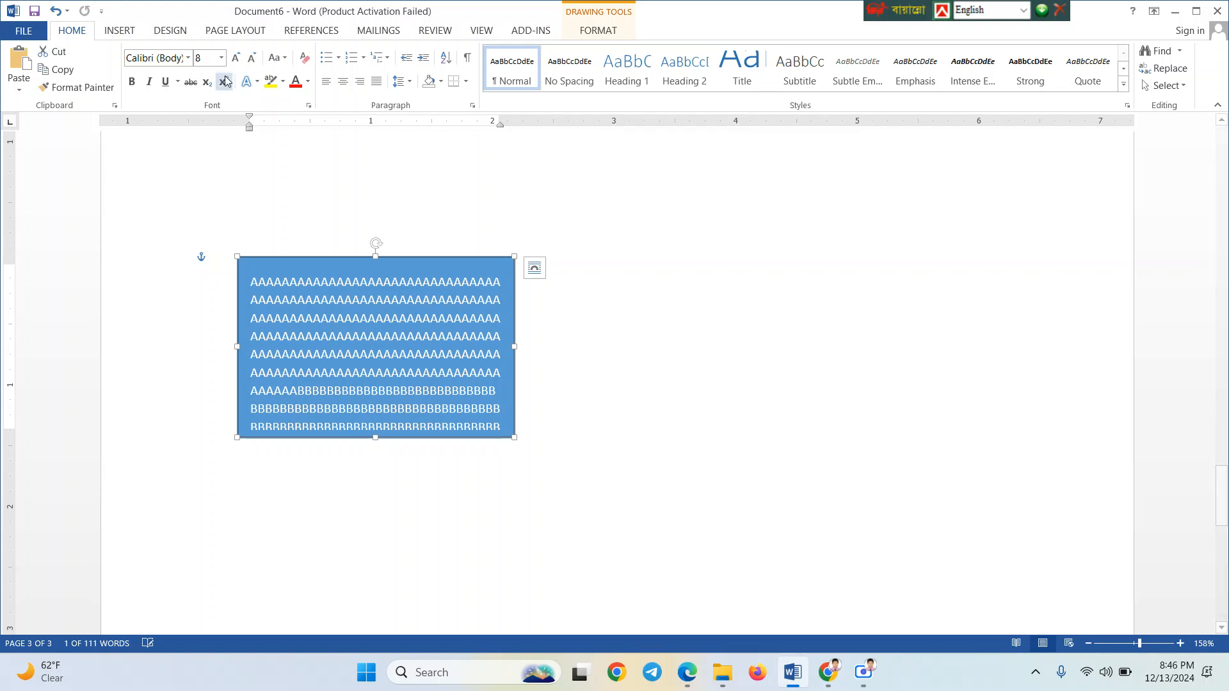
click(121, 31)
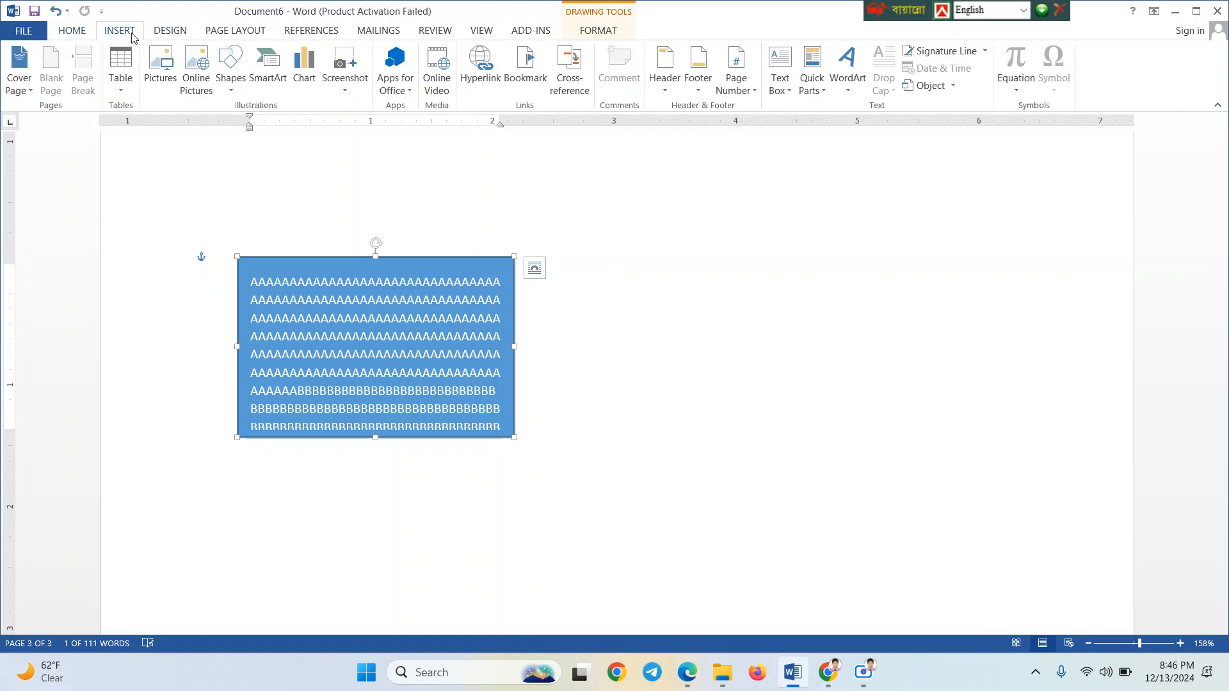
Select the first letter in the blue rectangle to check whether Drop Cap is available, and deselect the shape
click(286, 301)
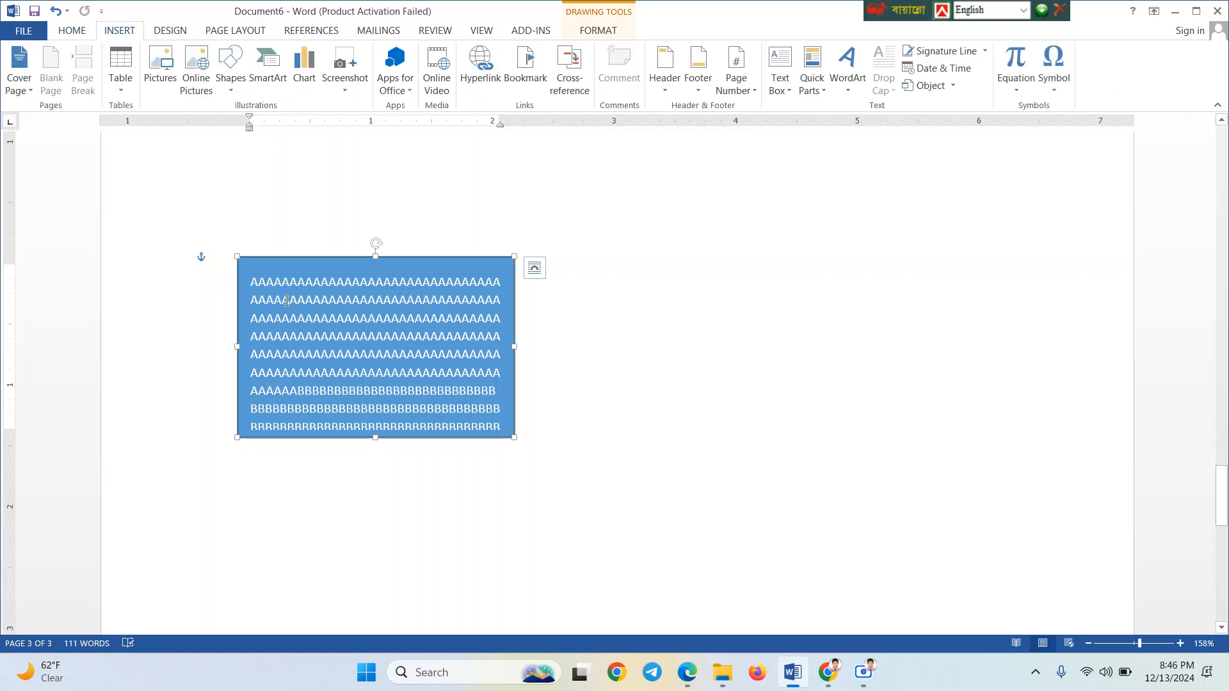
double_click(258, 288)
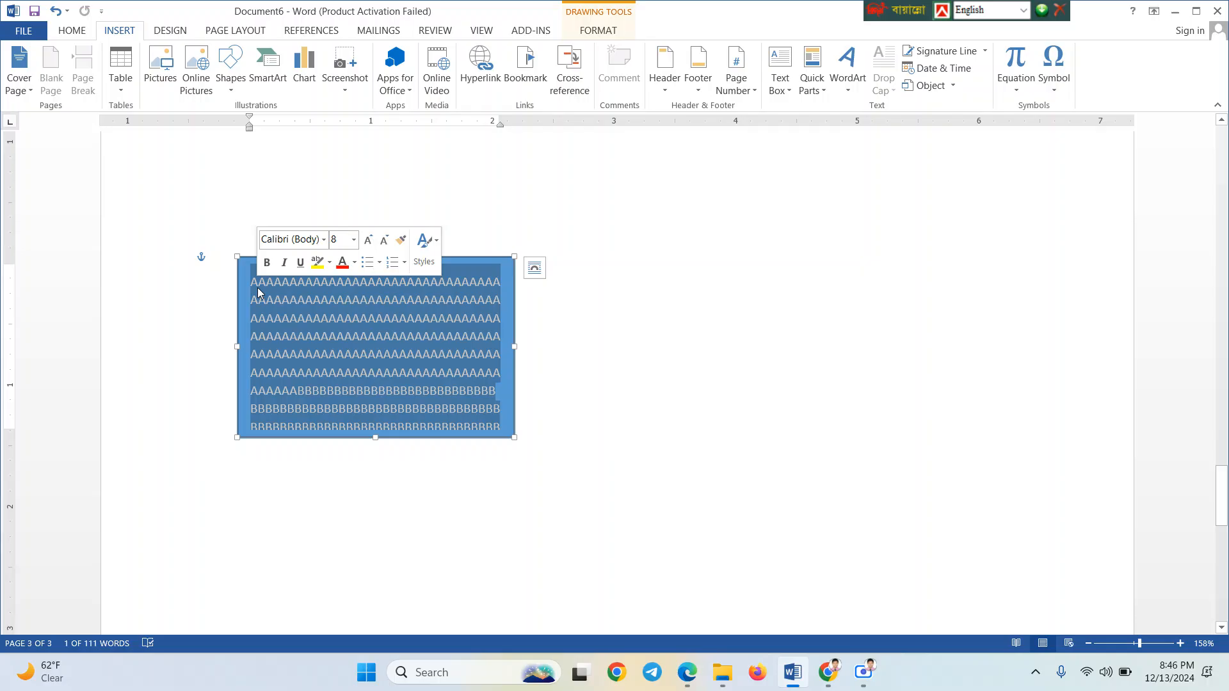
click(260, 290)
drag(259, 288, 246, 282)
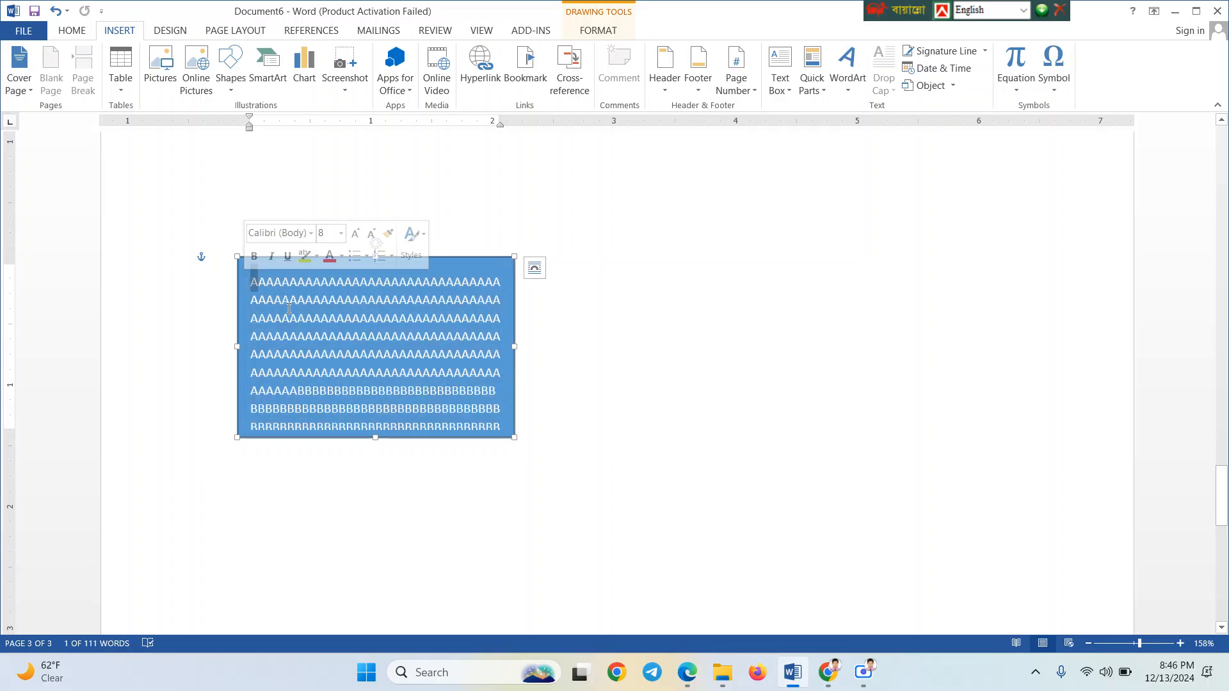
click(266, 290)
drag(256, 277, 252, 276)
click(618, 274)
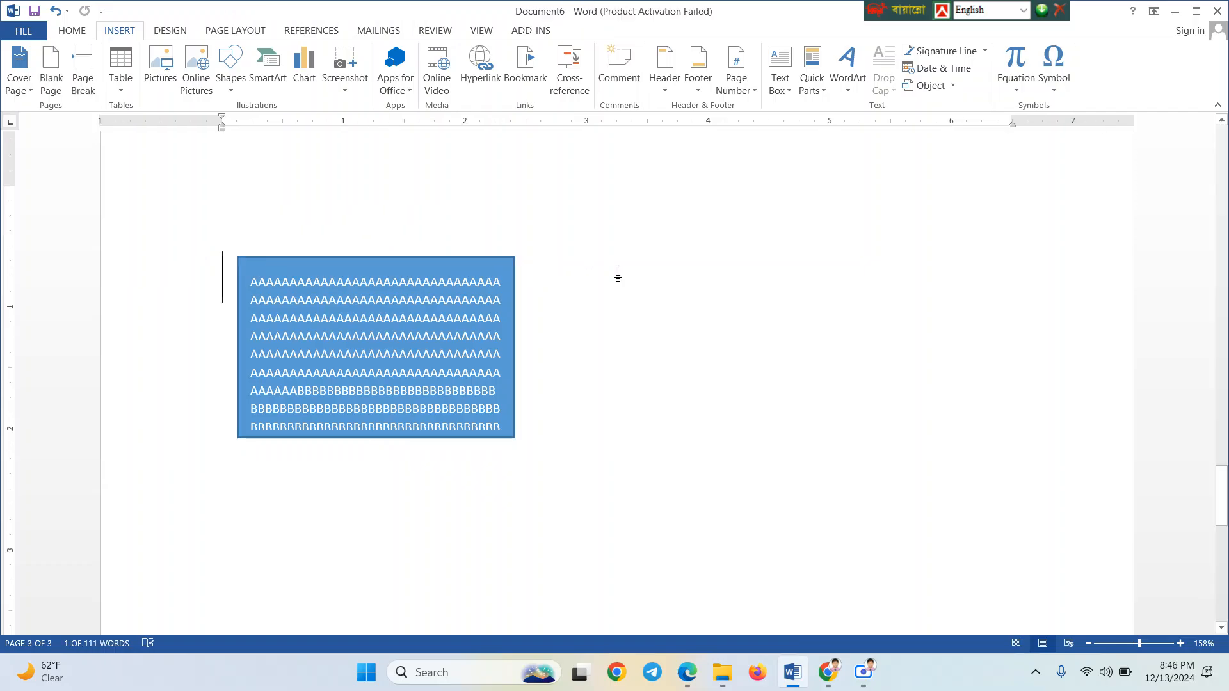
Review the blue rectangle's Wrap Text options and check the Insert commands with the cursor in its text
click(496, 259)
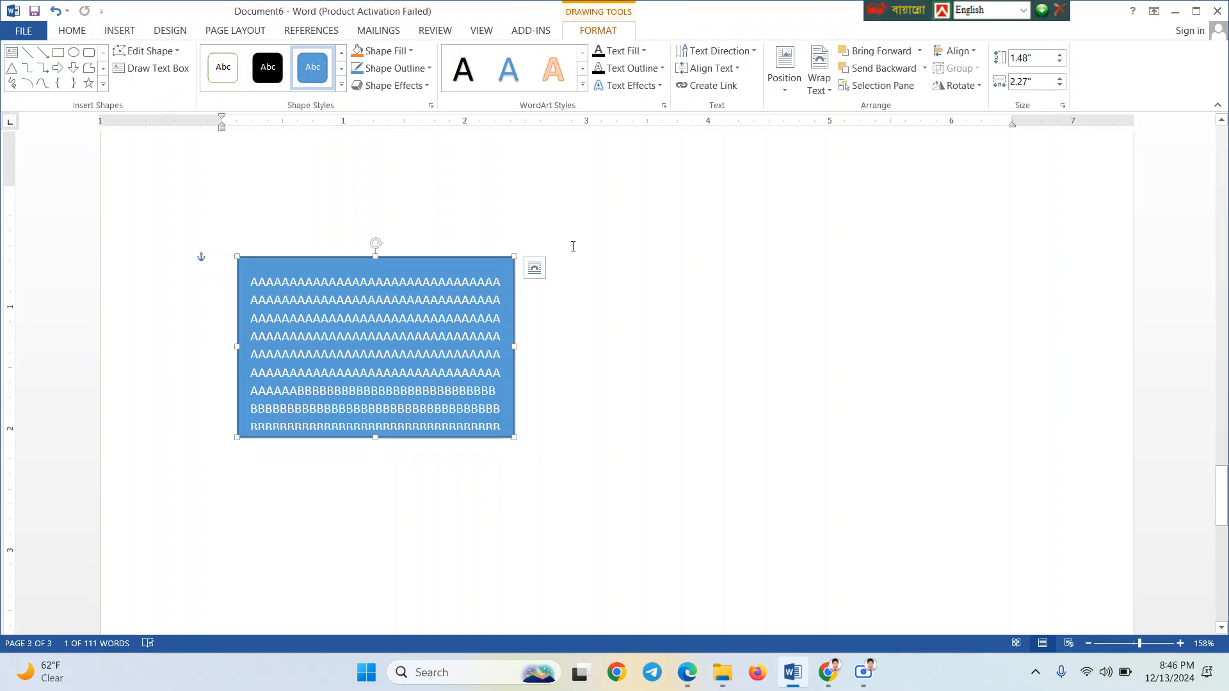
click(834, 94)
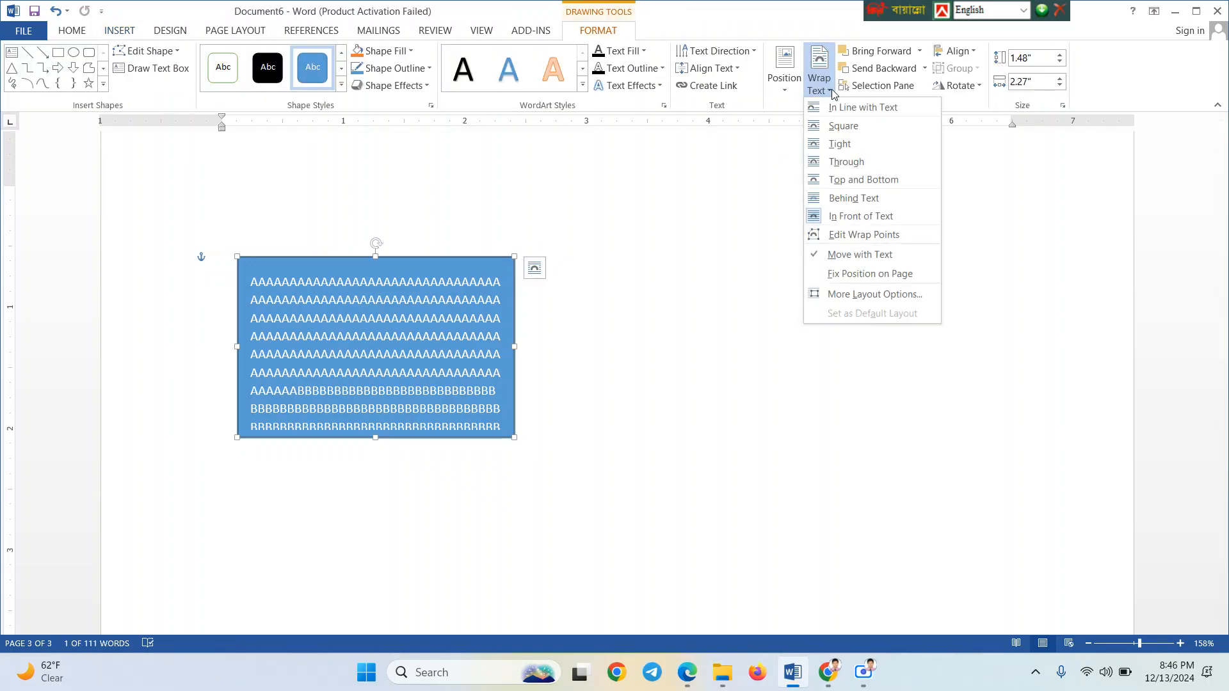
click(834, 94)
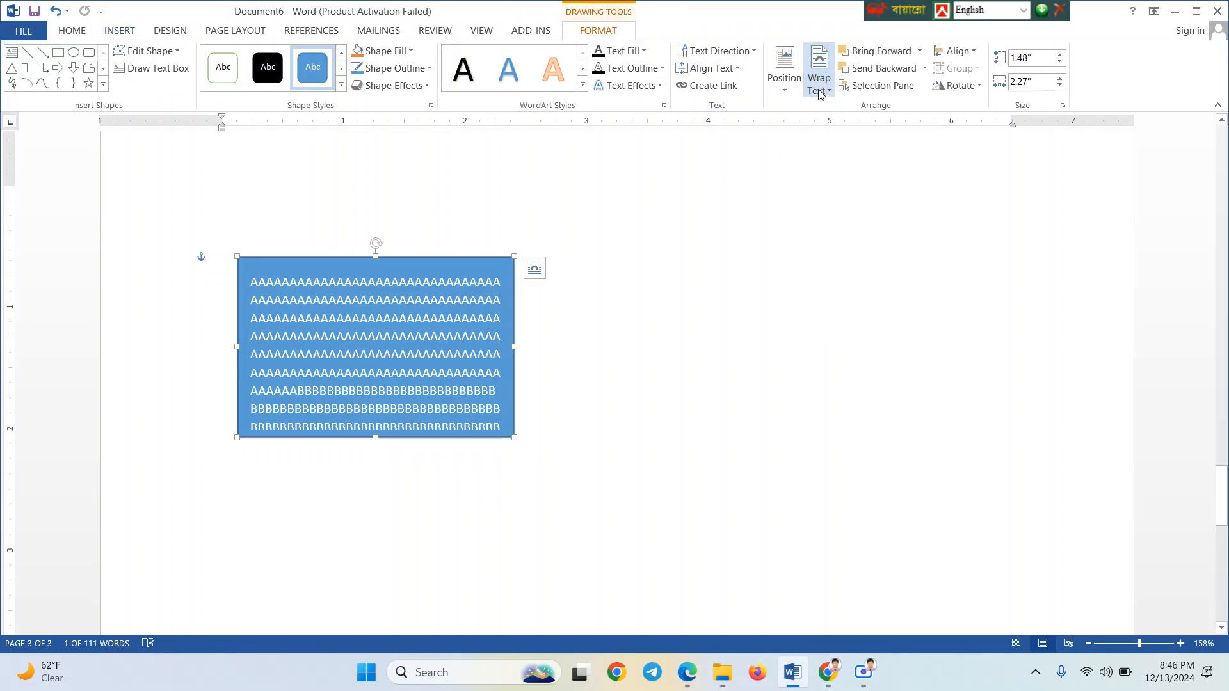
click(122, 32)
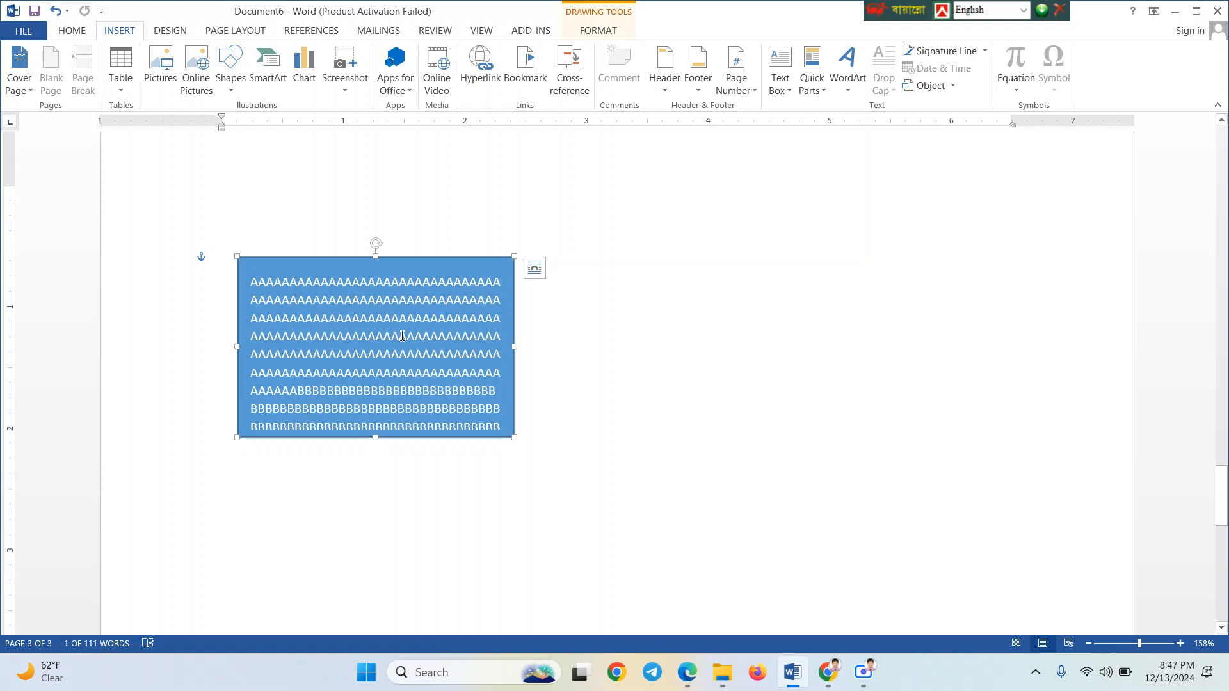
click(335, 320)
scroll(243, 297, up, 7)
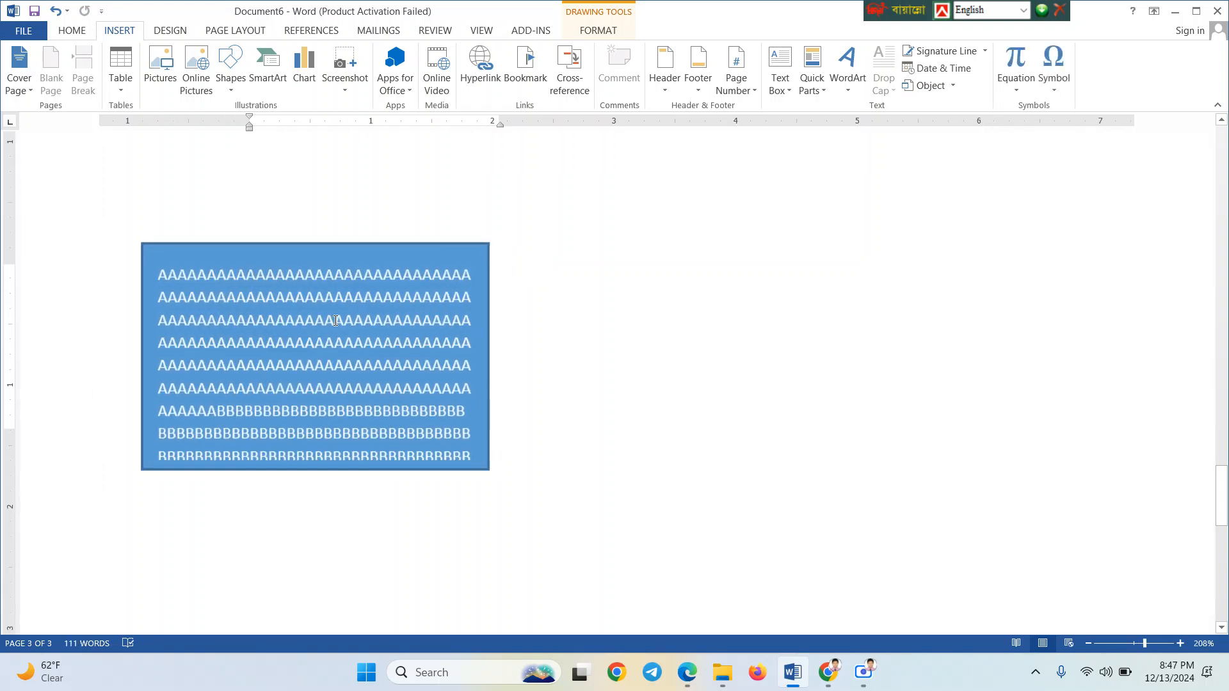
scroll(243, 297, down, 2)
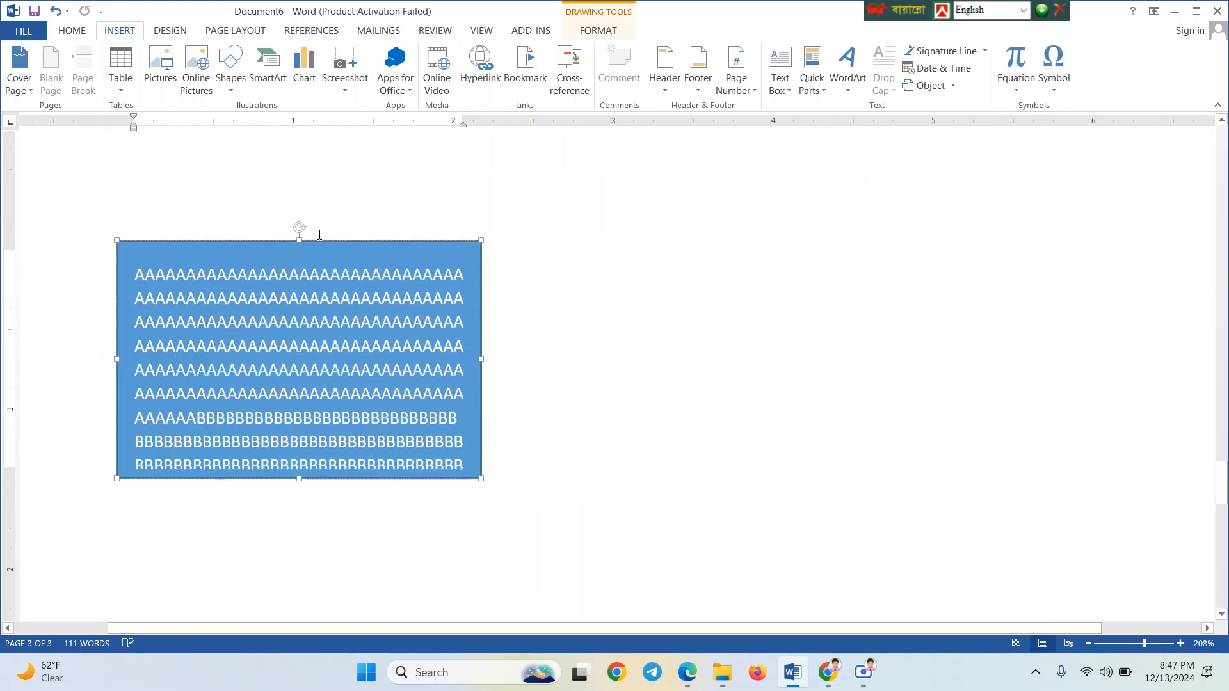
double_click(318, 242)
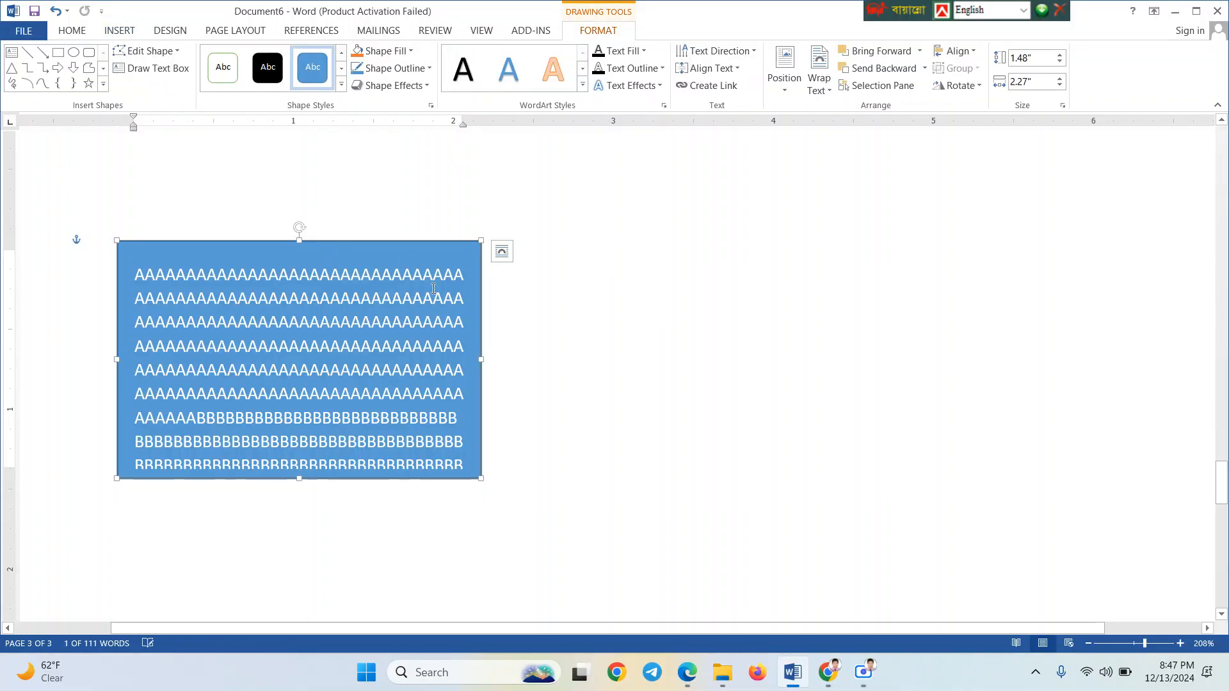
Draw a text box about 3.06" wide and 1.86" high beside the blue rectangle and paste the copied text into it
scroll(433, 289, down, 5)
click(13, 56)
scroll(368, 254, down, 3)
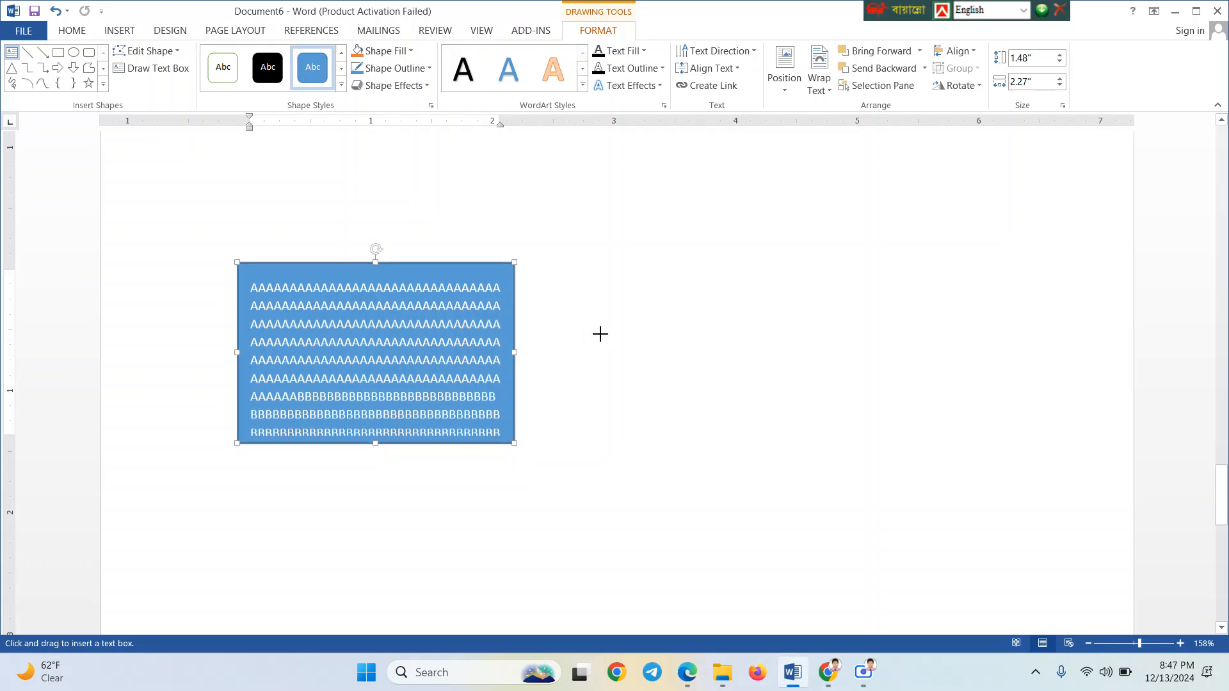
drag(595, 277, 967, 504)
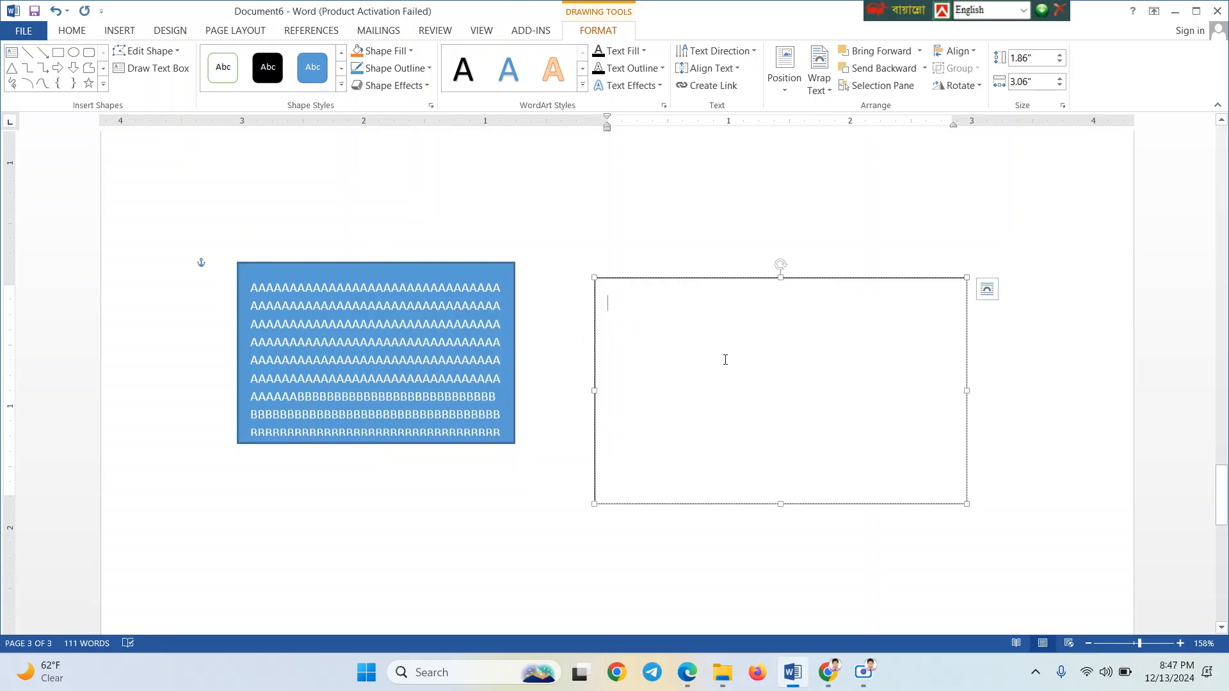
key(ctrl+v)
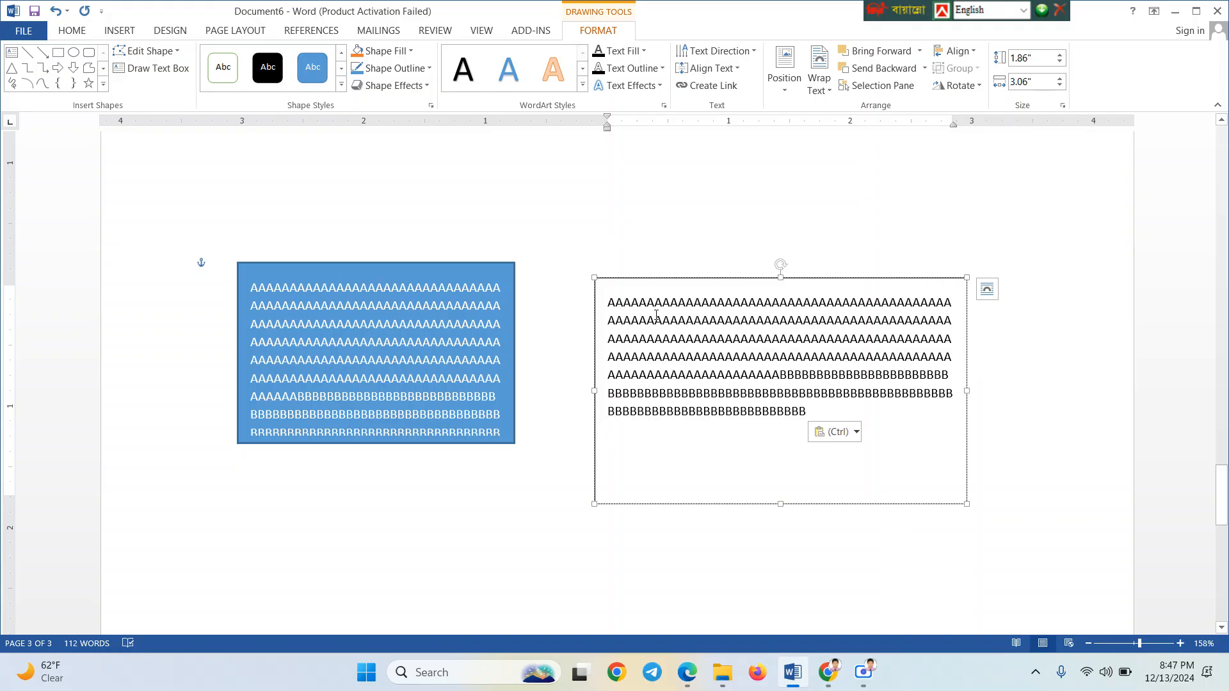
Check the Insert commands for Drop Cap with the new text box's whole text and its first letter selected
key(ctrl+a)
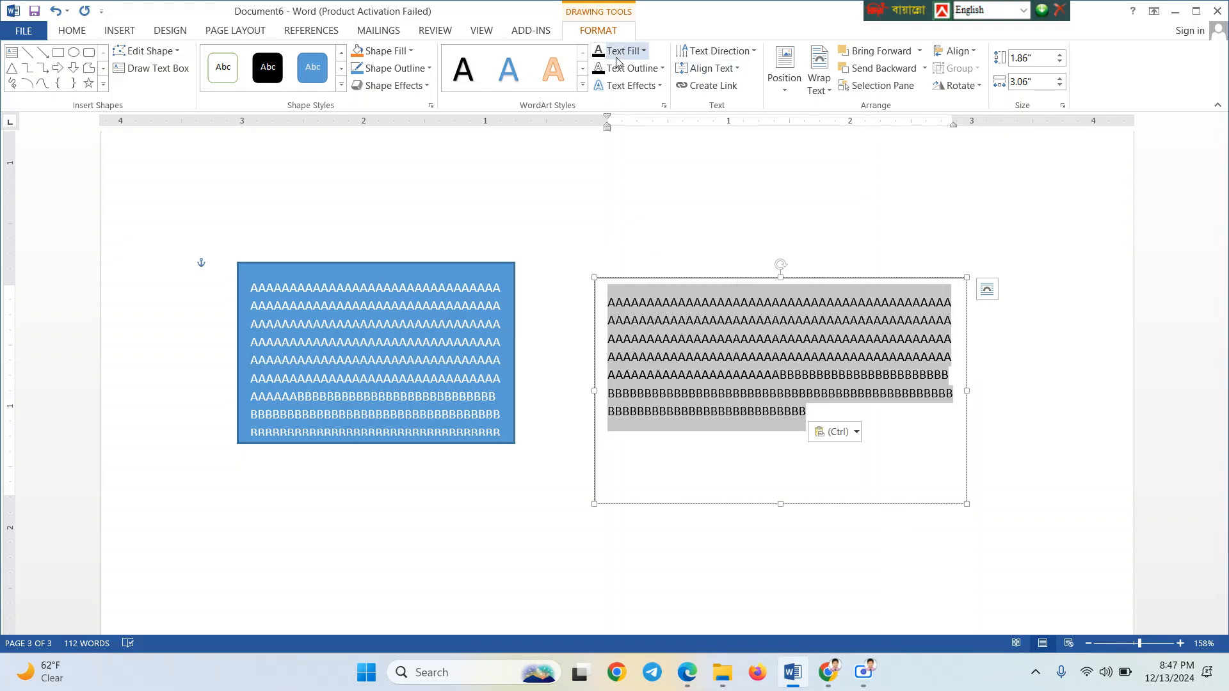
click(124, 31)
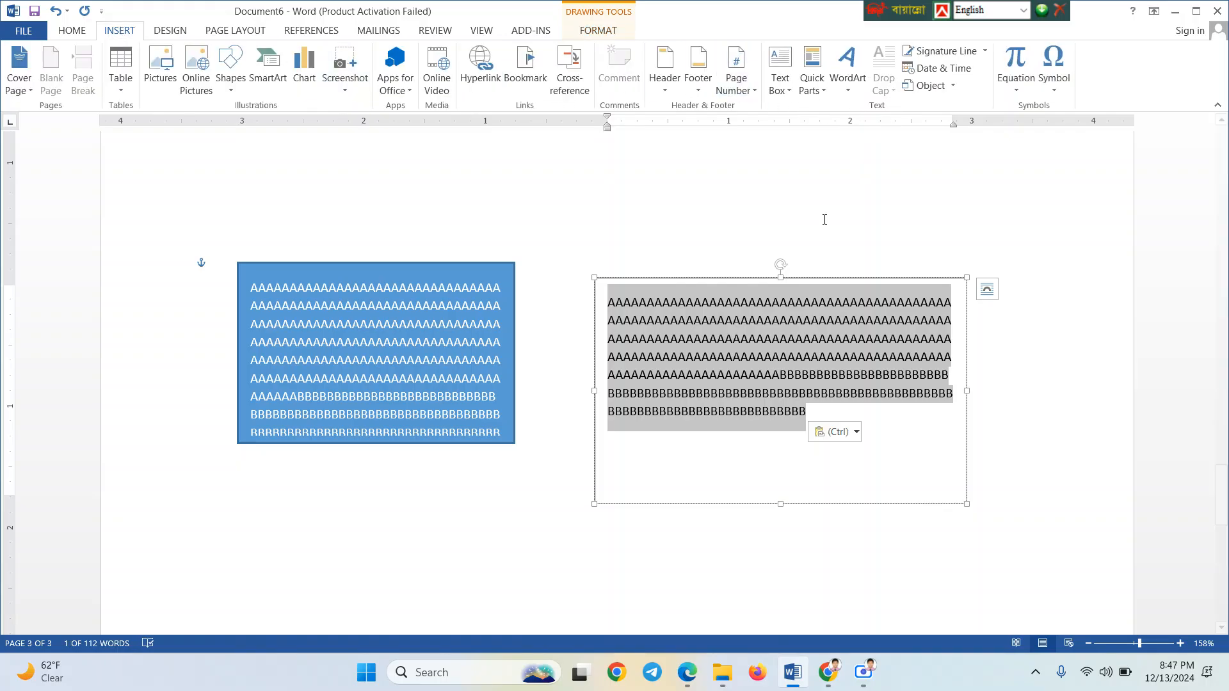
click(748, 326)
drag(608, 306, 617, 306)
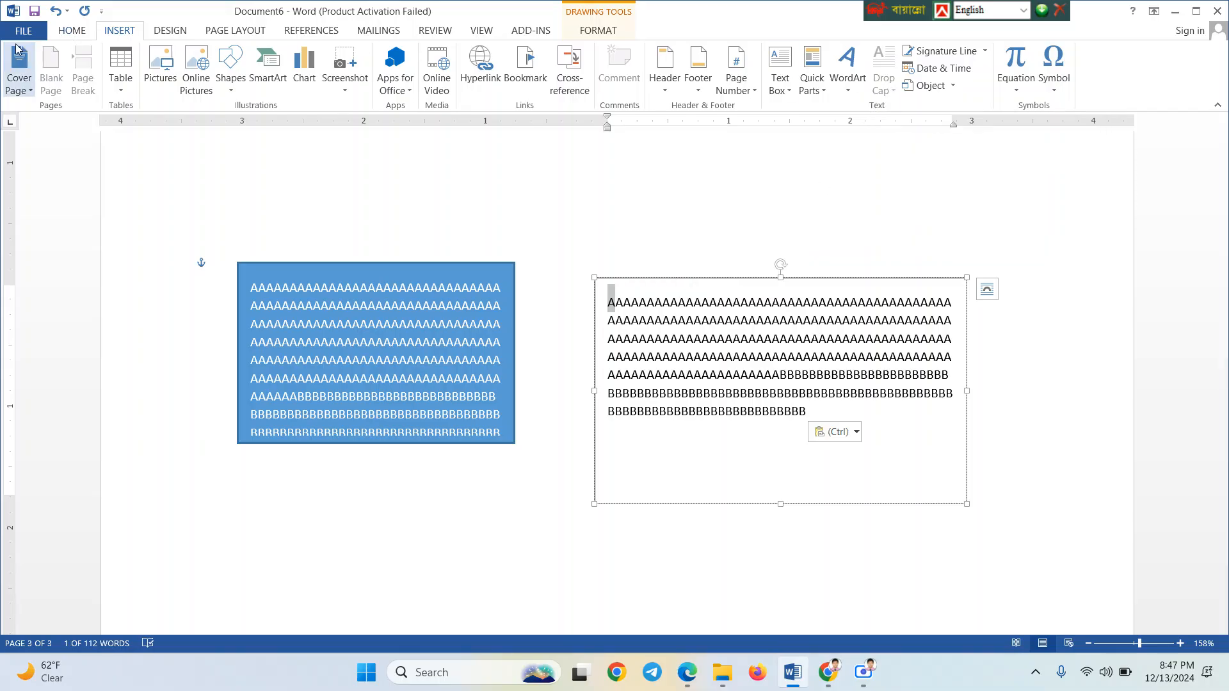
click(23, 34)
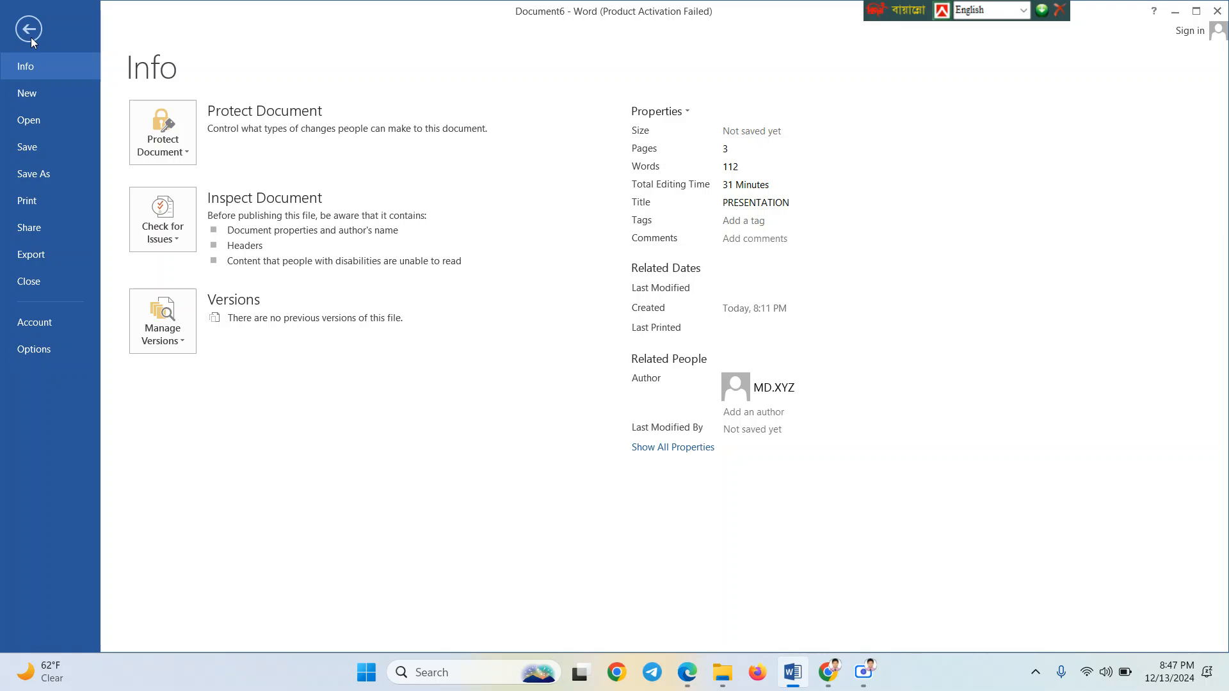
click(28, 31)
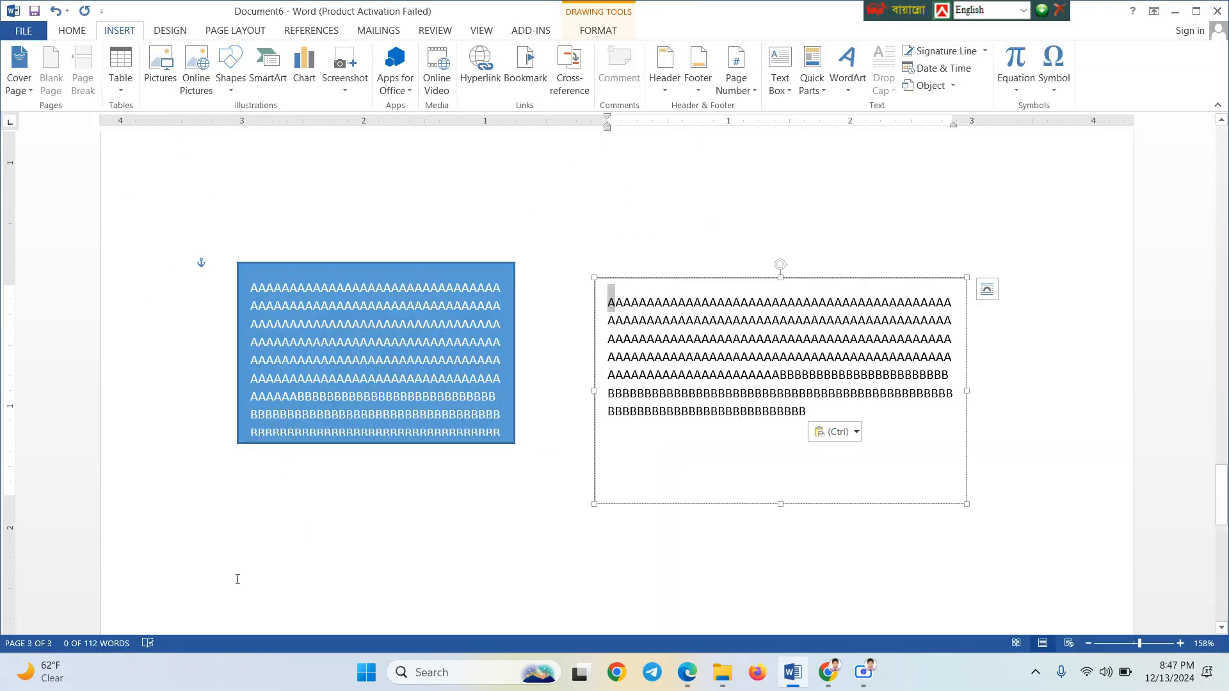
Paste the copied text into the body area below the two boxes and remove the paragraph's first-line indent
click(339, 530)
scroll(339, 530, down, 3)
double_click(359, 426)
key(ctrl+v)
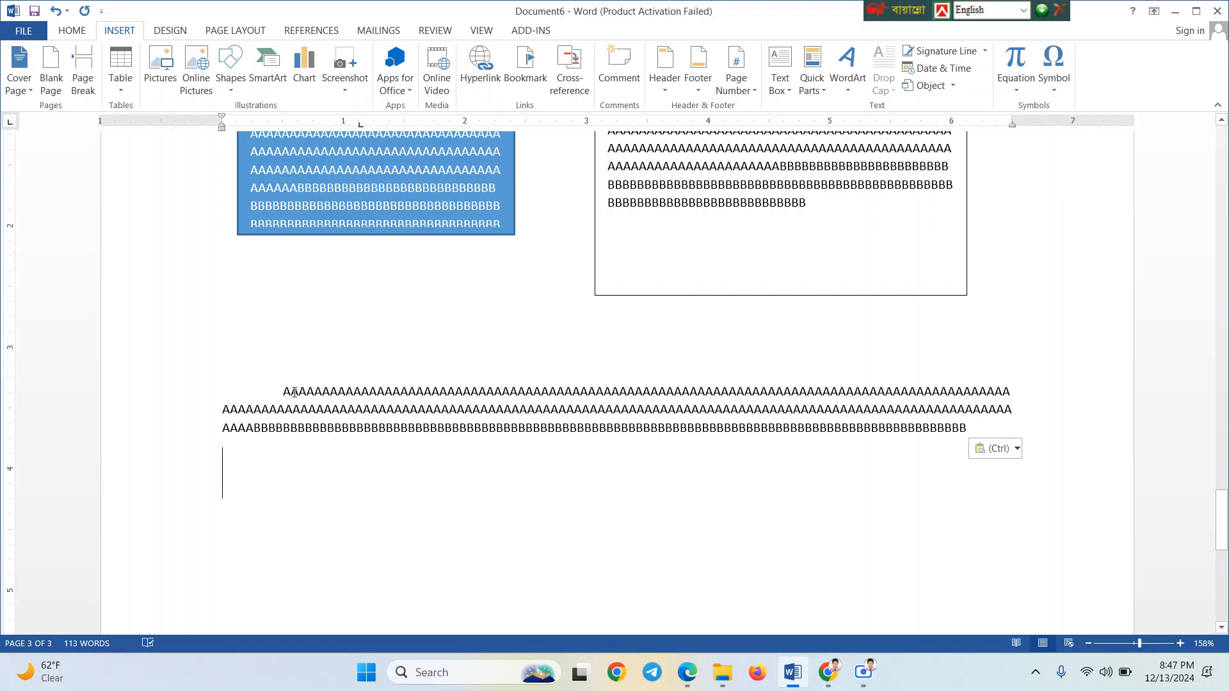
click(281, 391)
key(BackSpace)
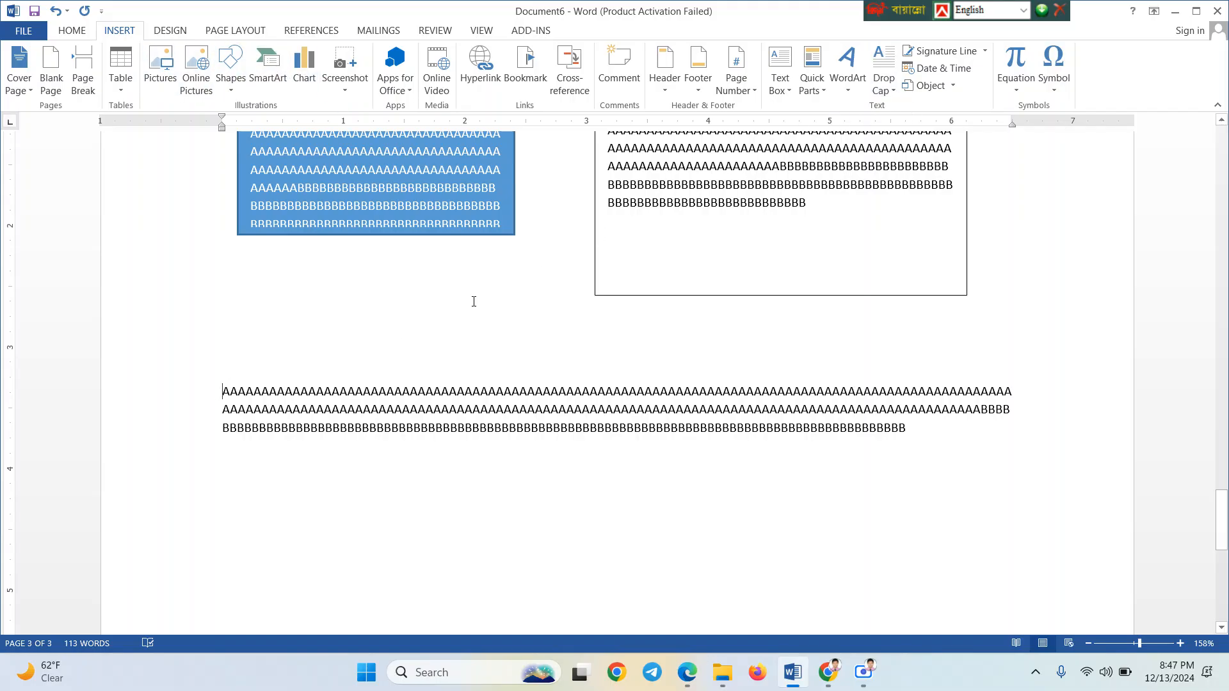
Select the first letter of the body paragraph and preview the Dropped drop cap style without applying it
click(221, 393)
drag(221, 393, 229, 397)
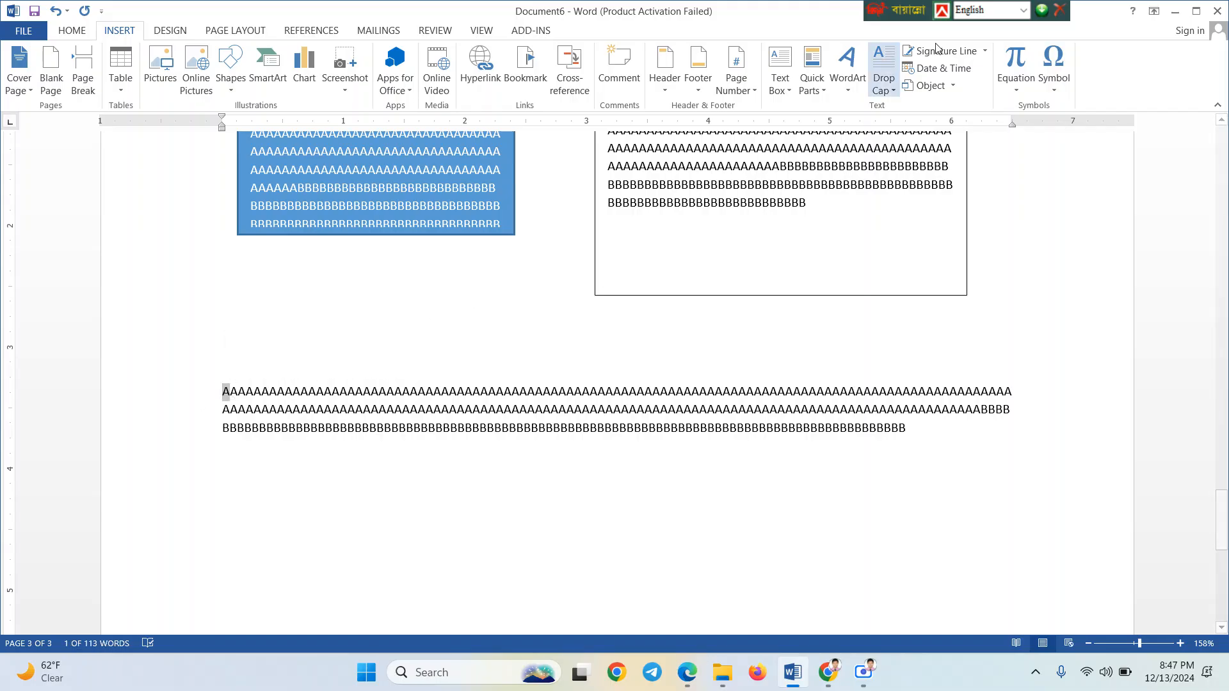
click(894, 83)
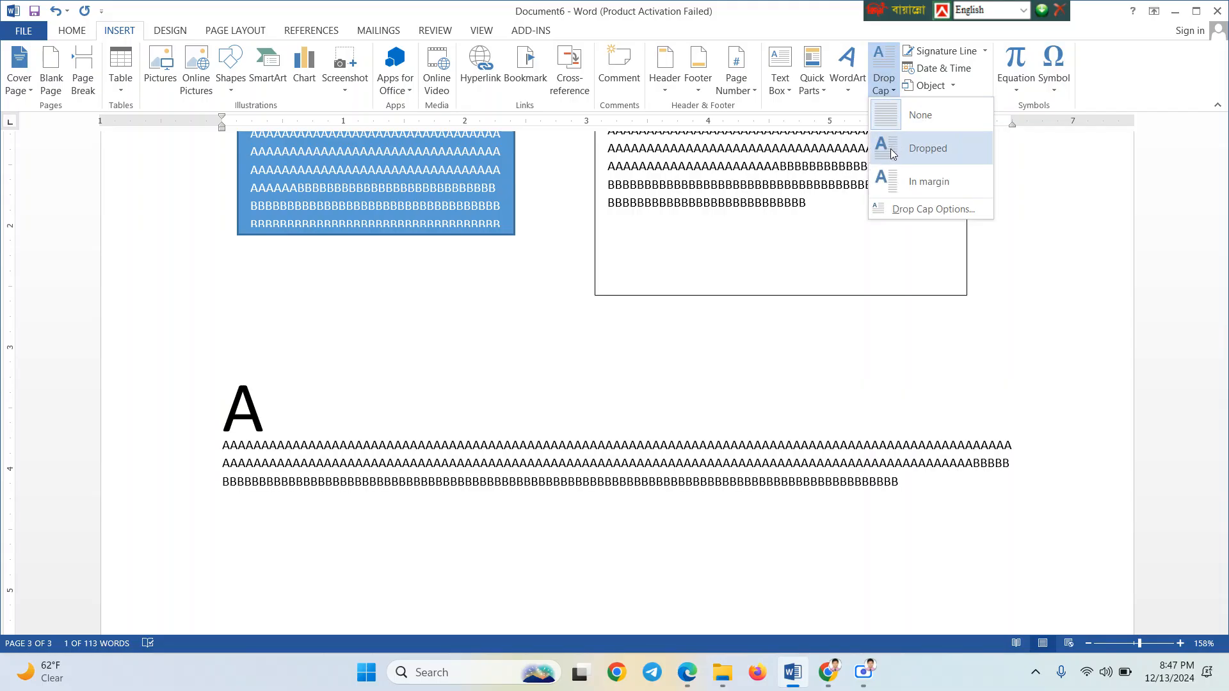
click(341, 412)
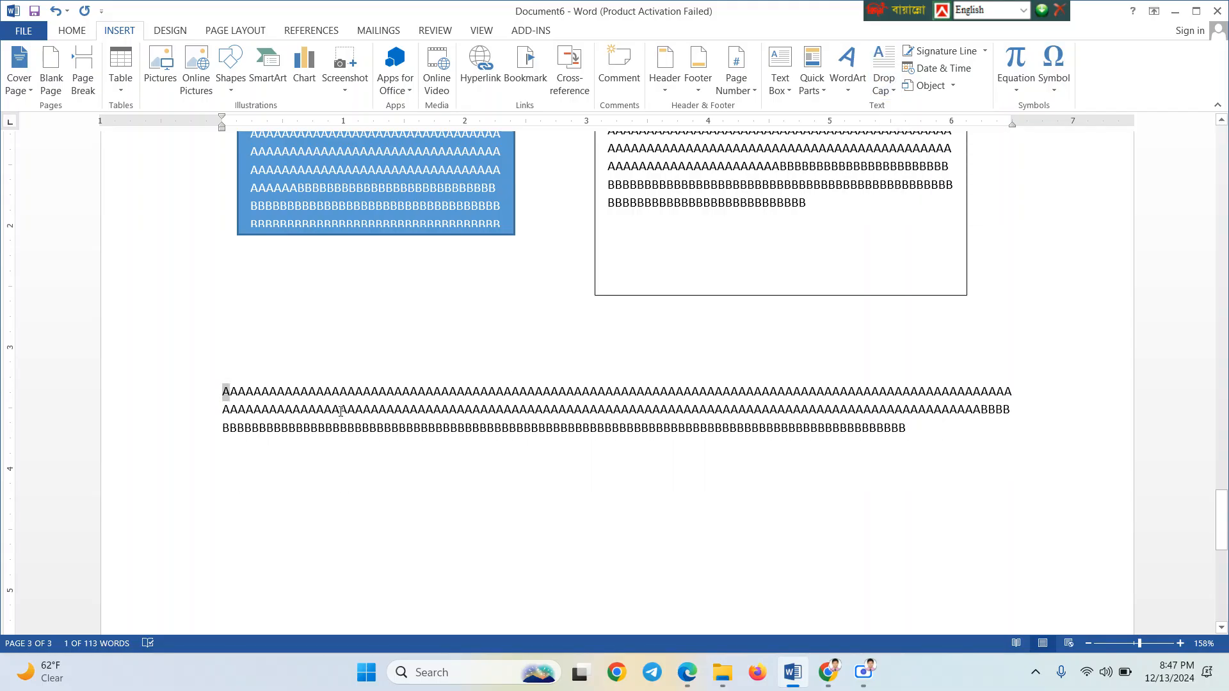
Select the whole body paragraph below the two boxes and preview the Drop Cap styles without applying one
triple_click(224, 392)
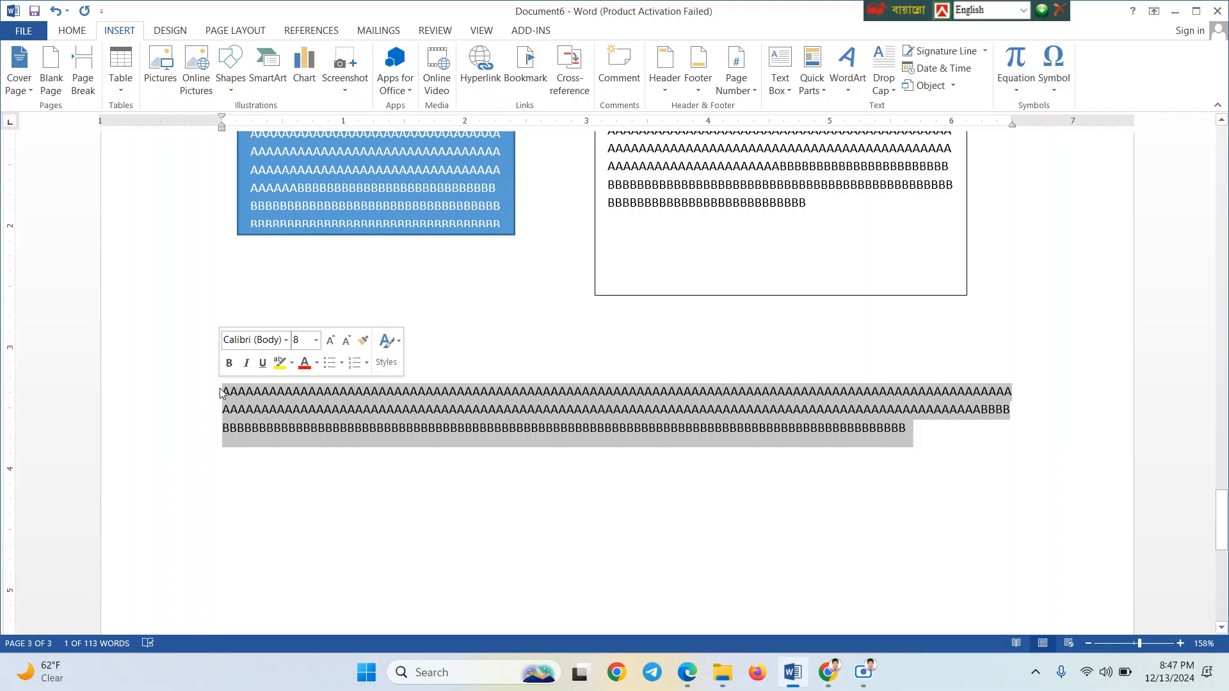
click(896, 84)
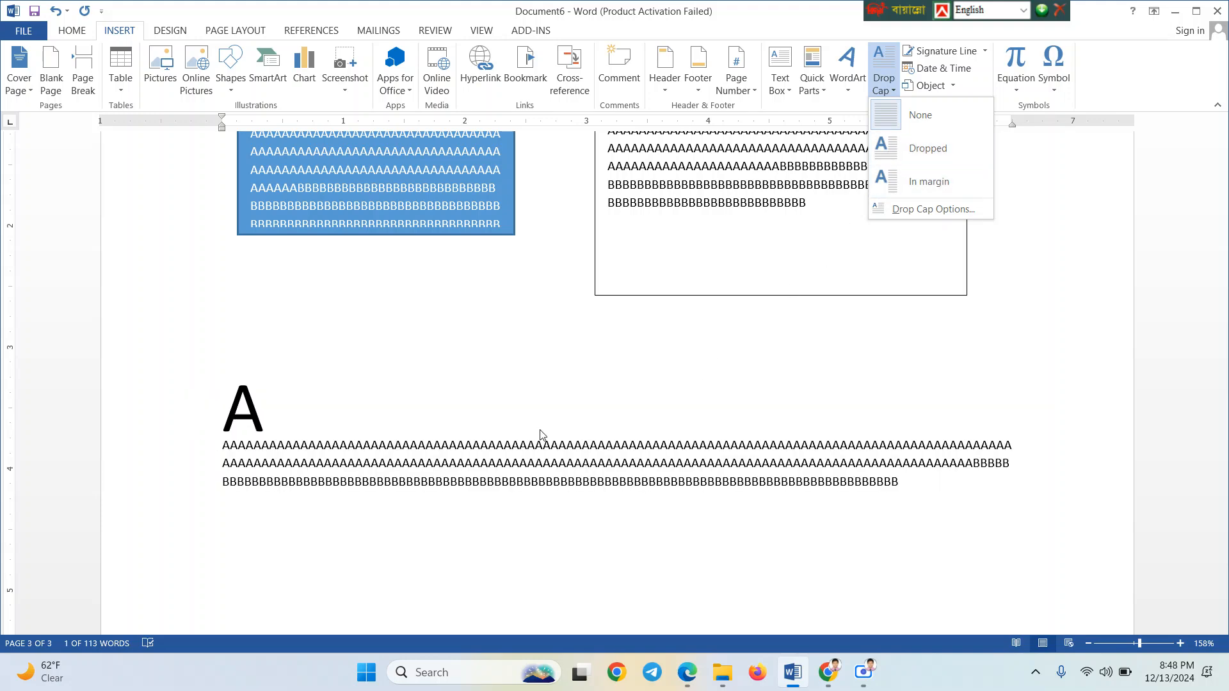
click(302, 380)
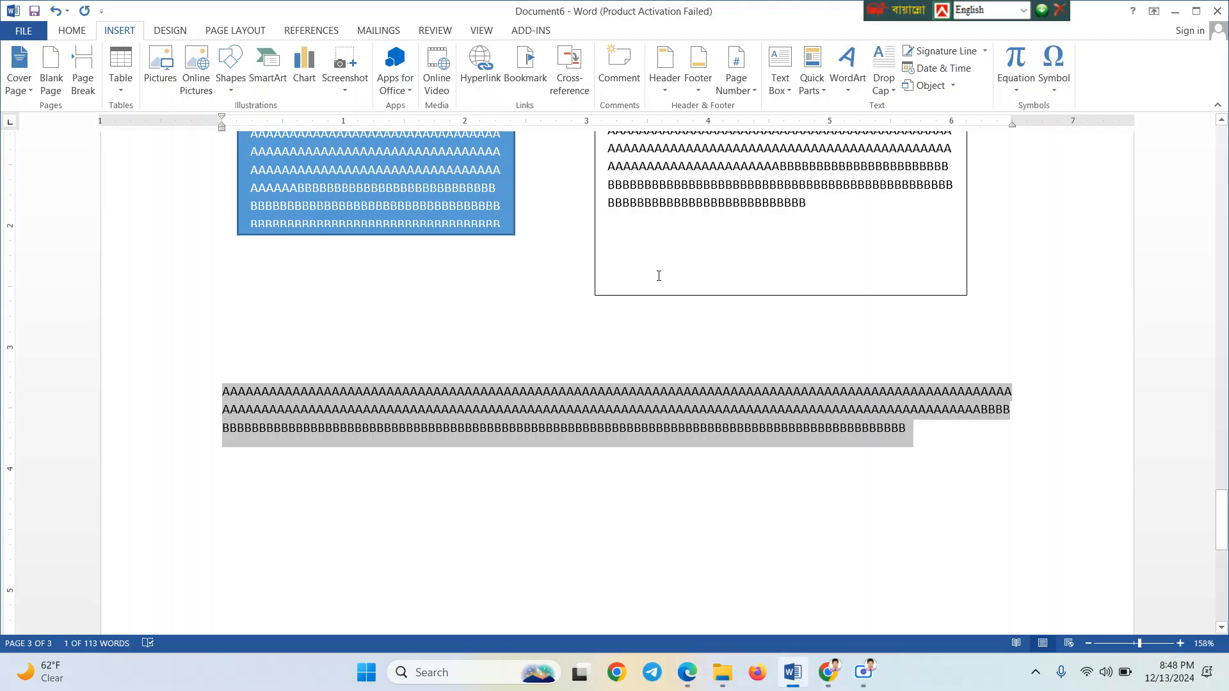
scroll(279, 268, up, 5)
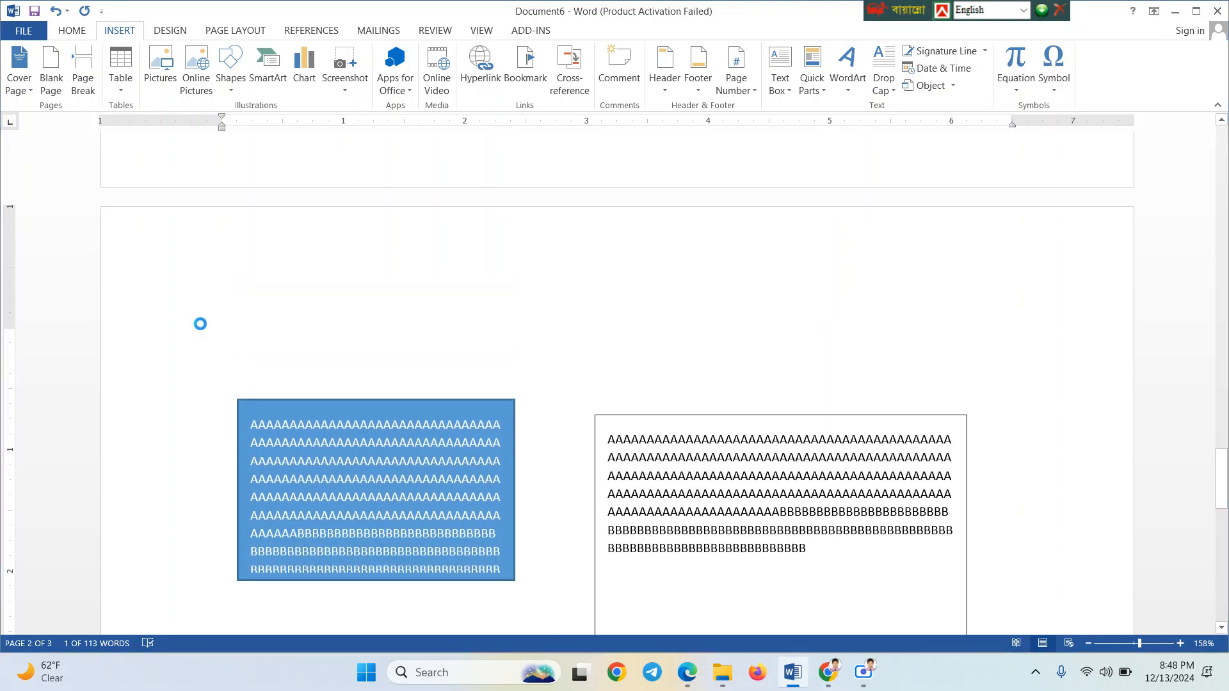
Create a new blank document and generate sample text with =rand(20,1)
key(ctrl+n)
text(=rand)
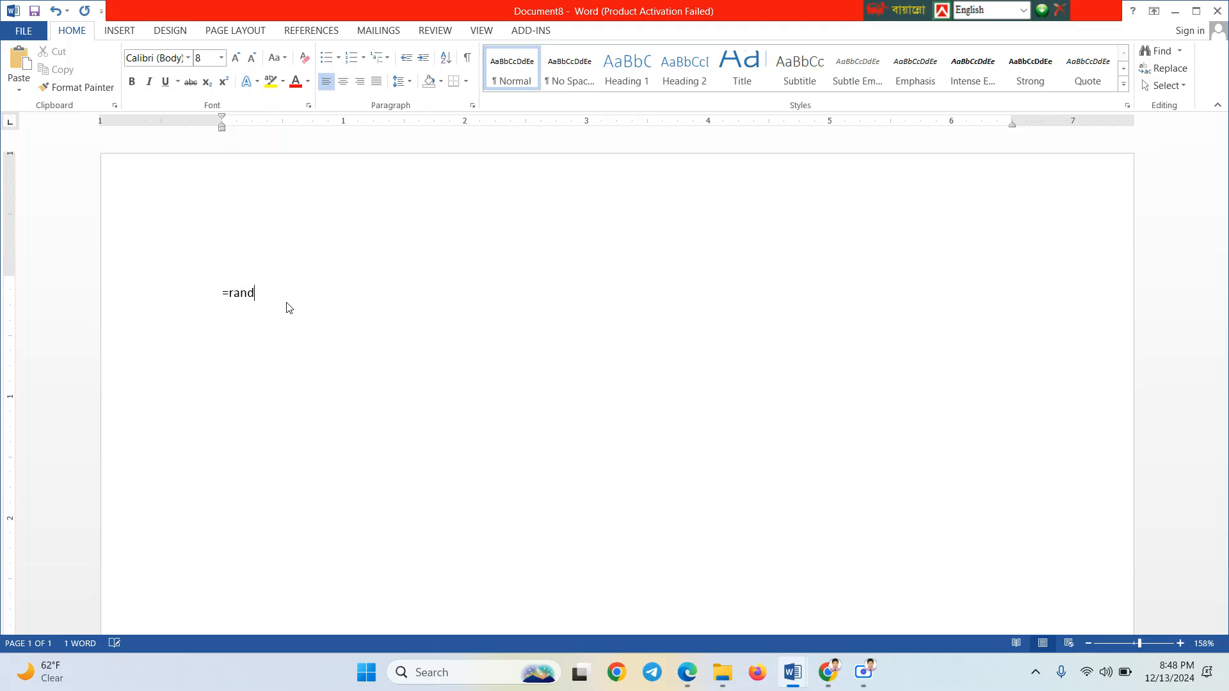
text((20,1))
key(Return)
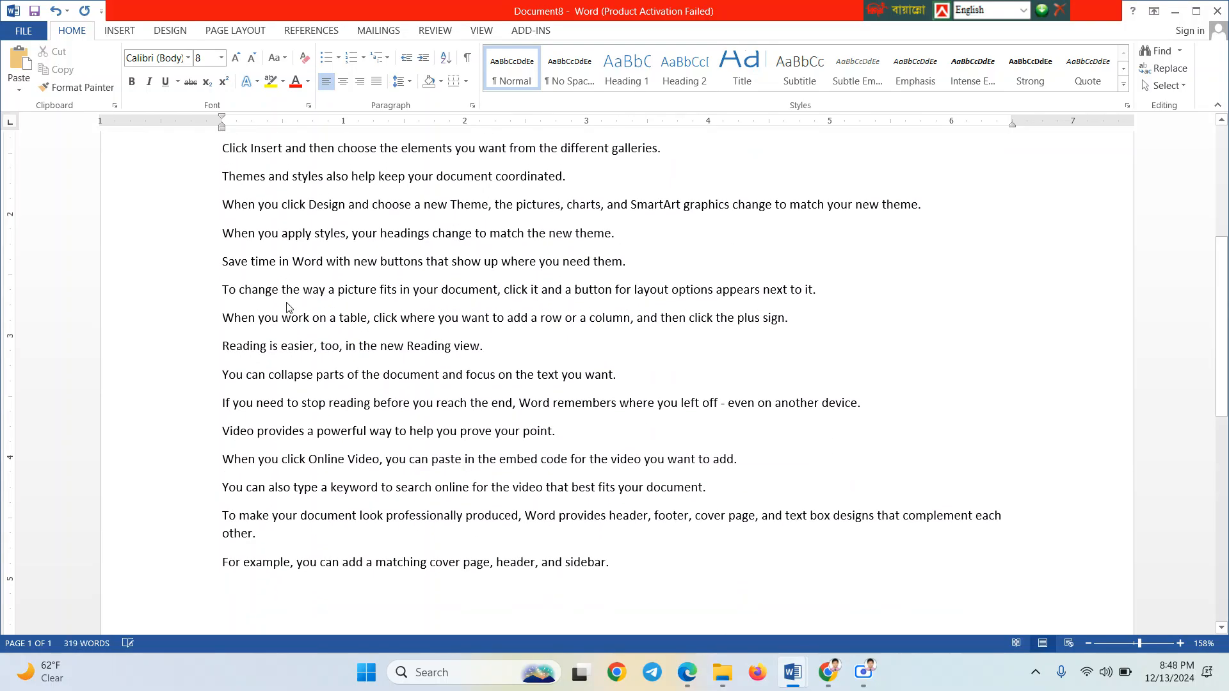
Undo the generated sample text and change the formula to =rand(1,20) to generate one long paragraph instead
key(ctrl+z)
scroll(362, 244, up, 2)
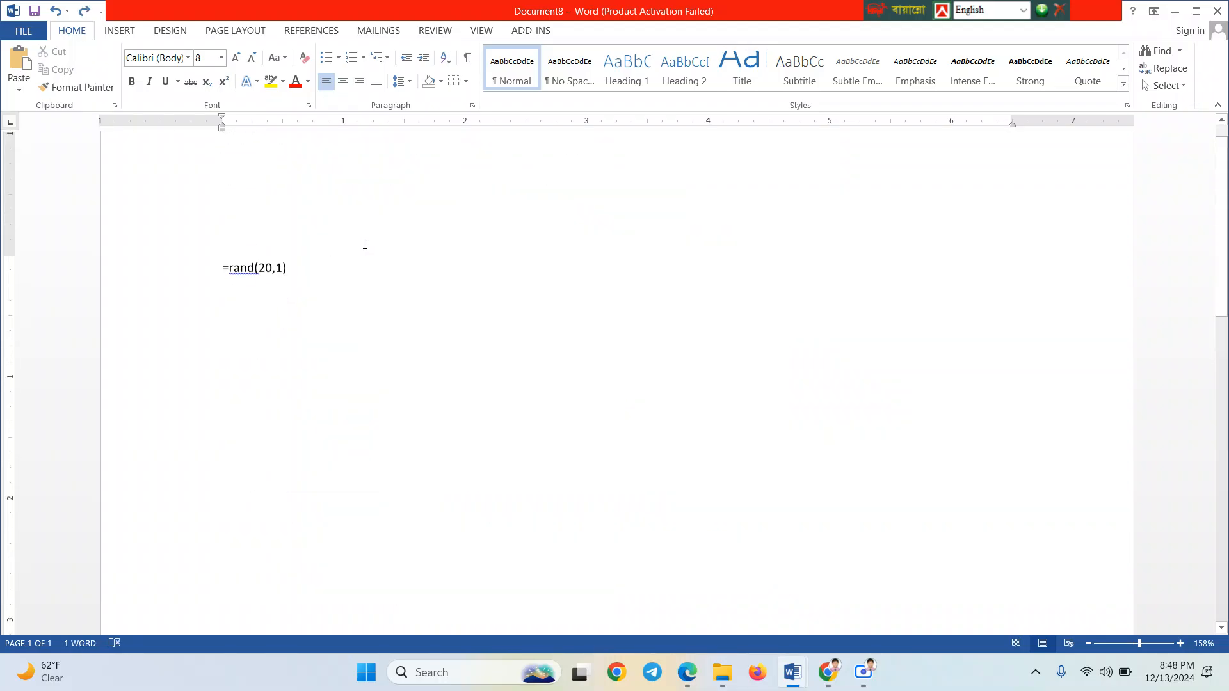
drag(259, 275, 279, 275)
key(Delete)
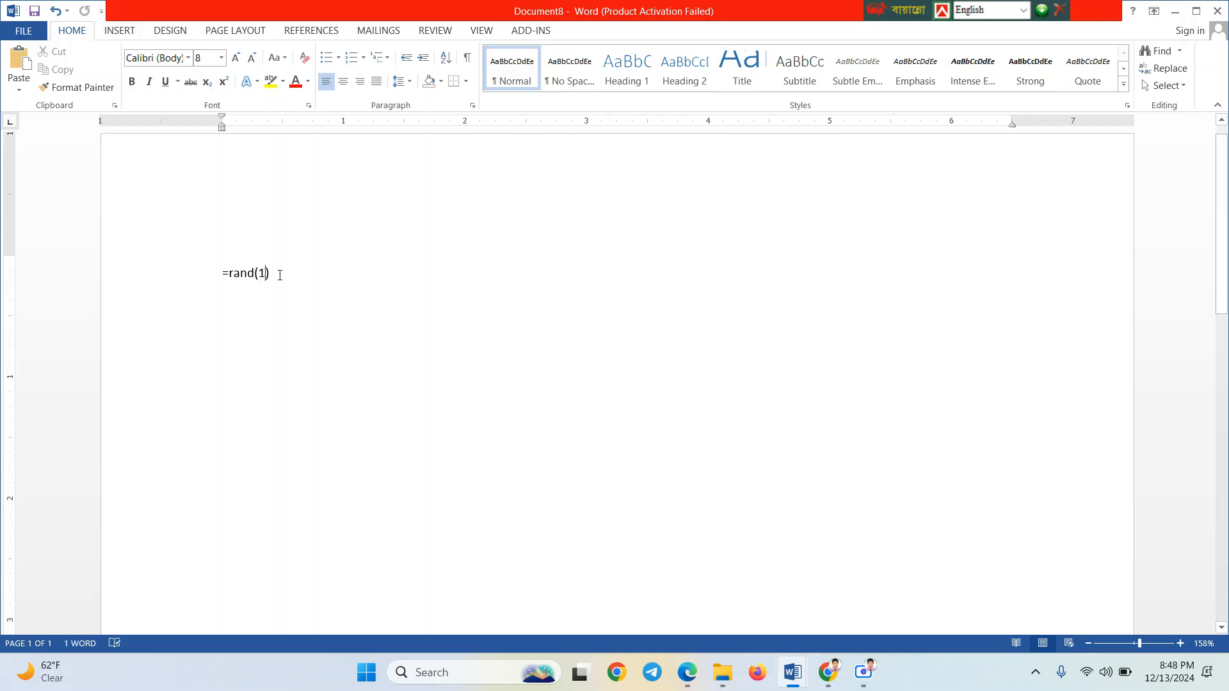
text(,20)
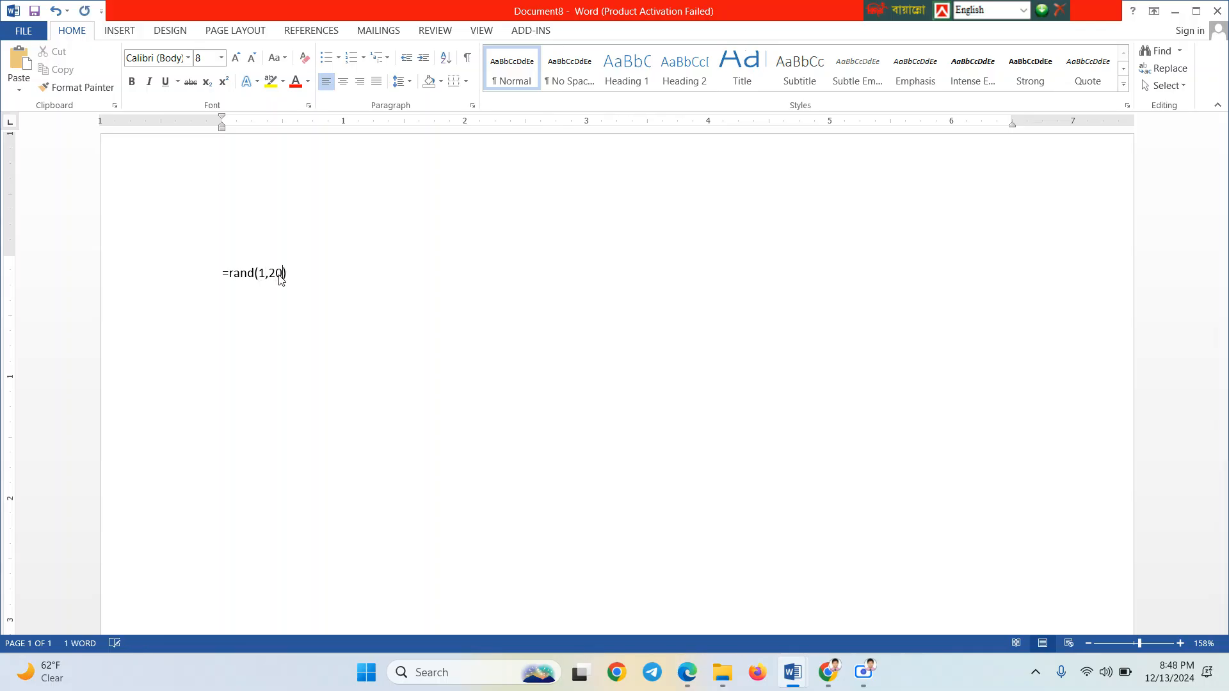
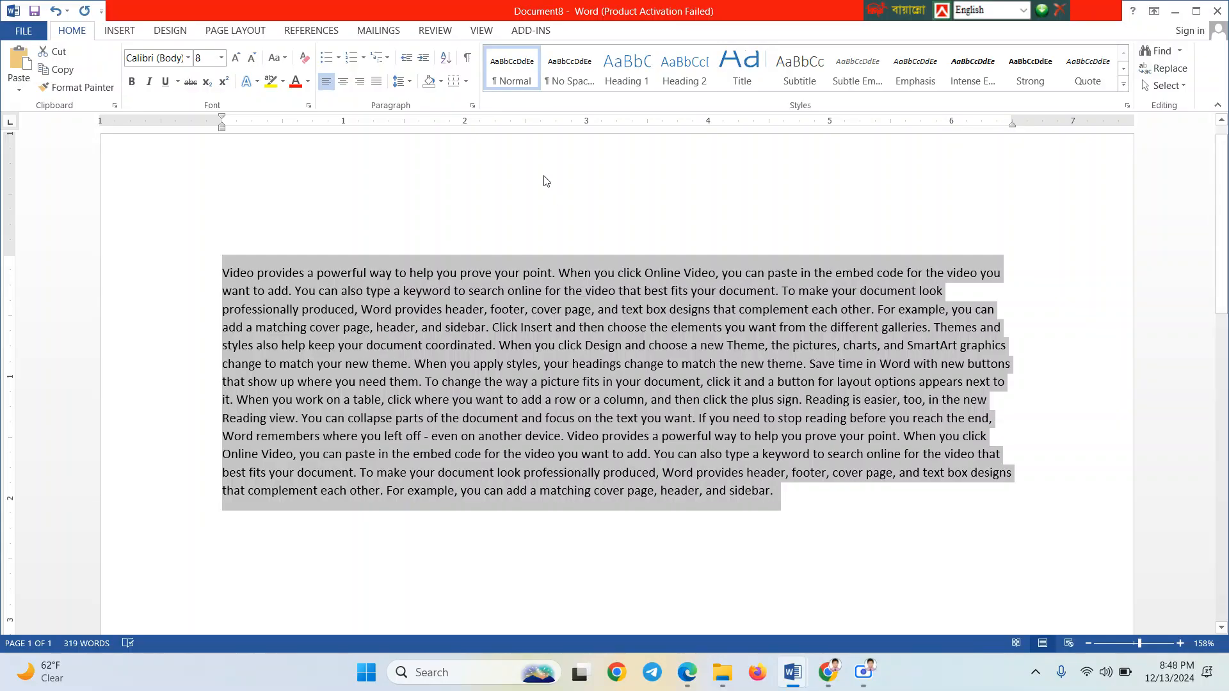
Try an In margin drop cap on the selected sample paragraph through Drop Cap Options, and undo it
click(132, 32)
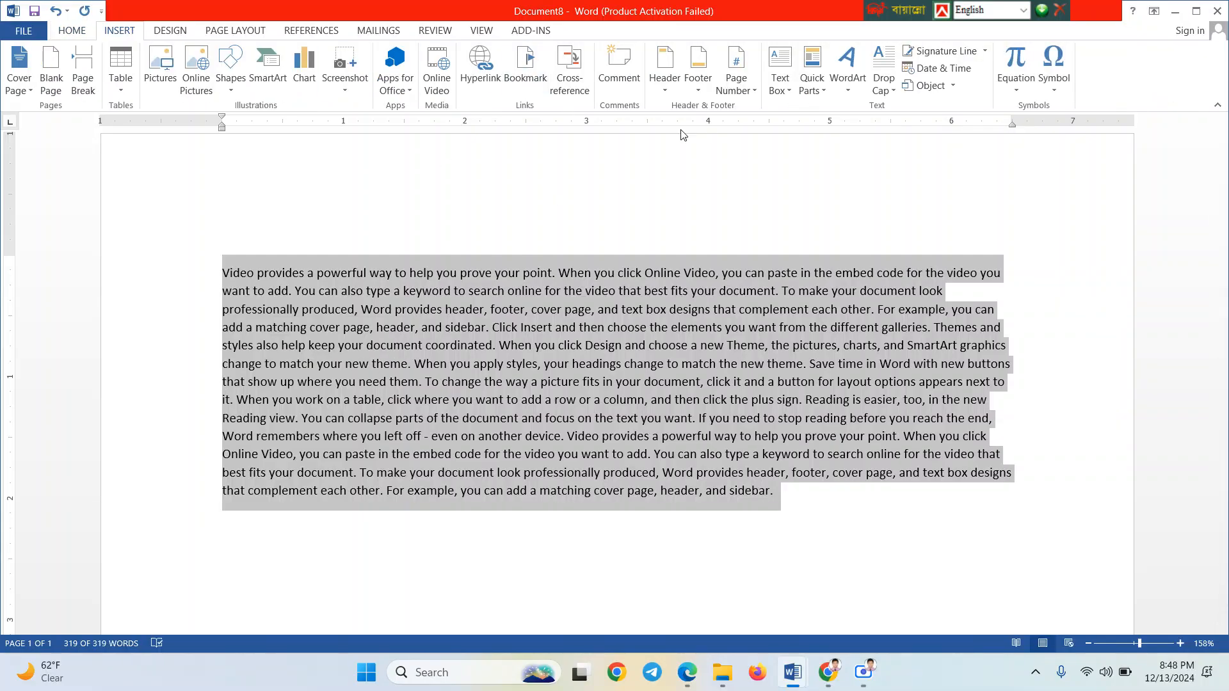
click(887, 92)
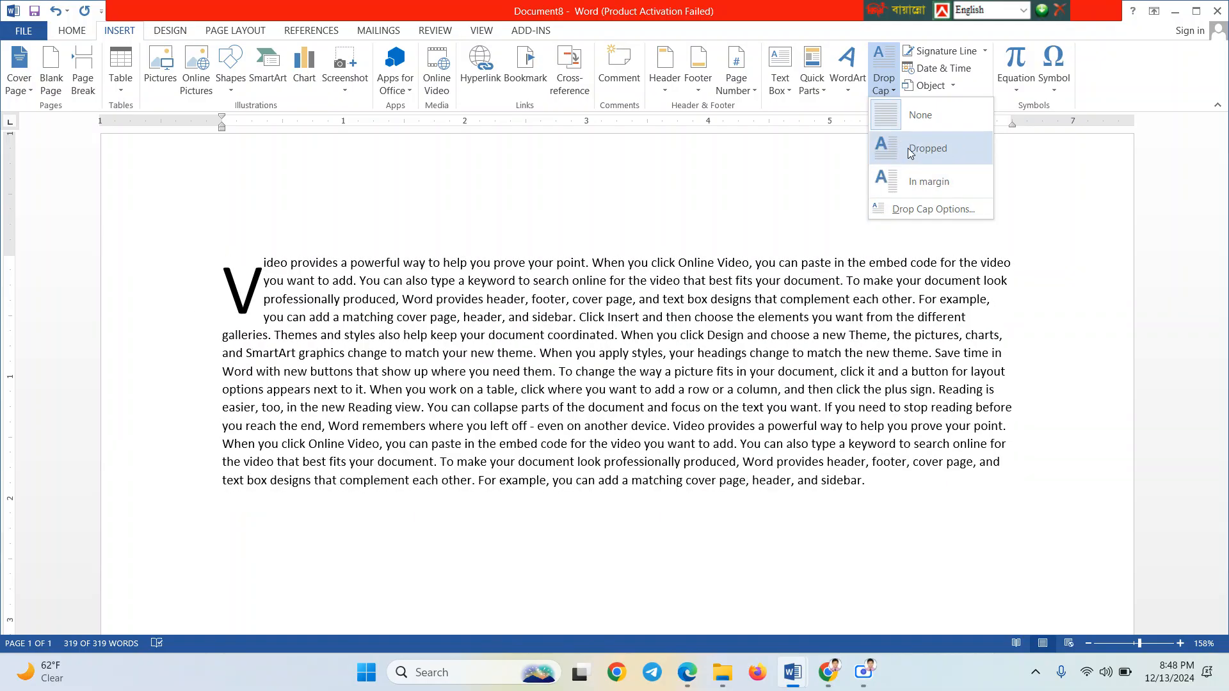
click(901, 209)
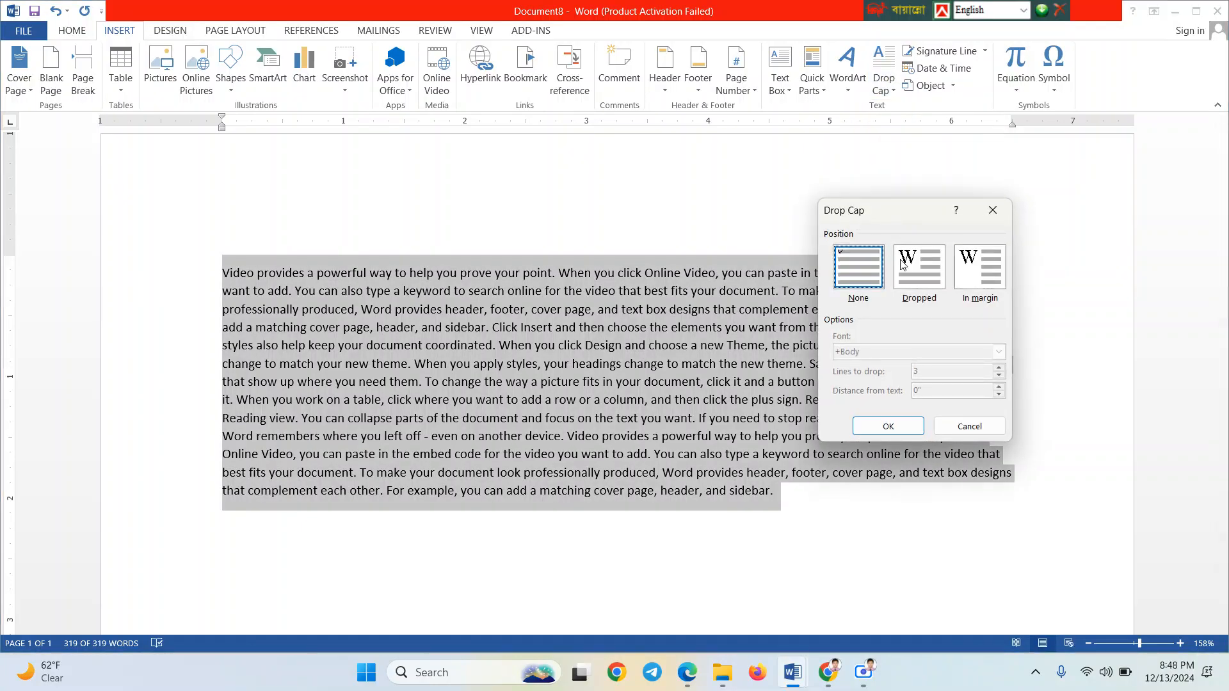
click(927, 277)
click(970, 290)
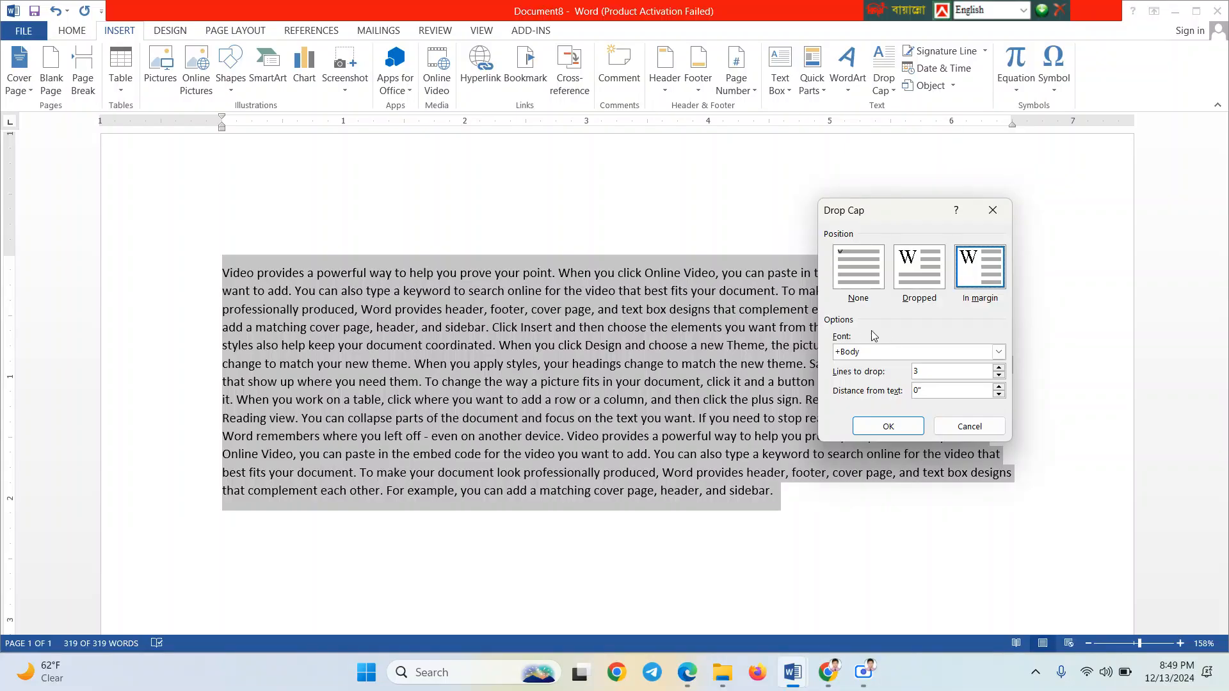
click(915, 279)
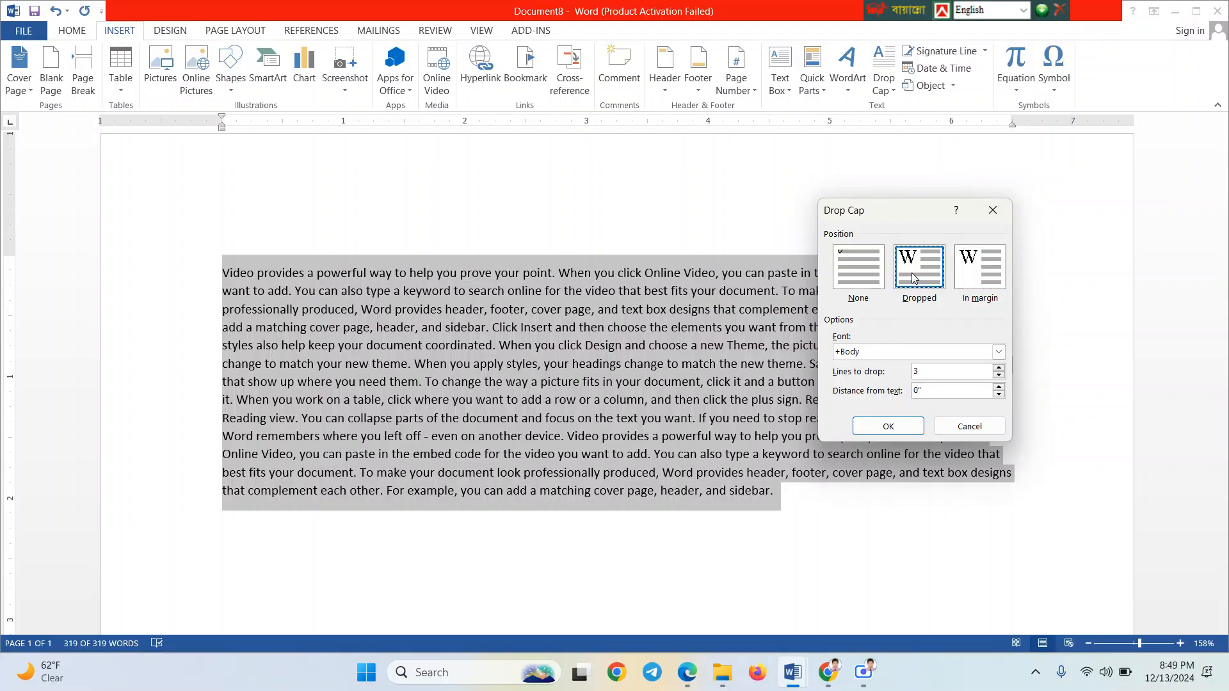
click(976, 277)
click(888, 426)
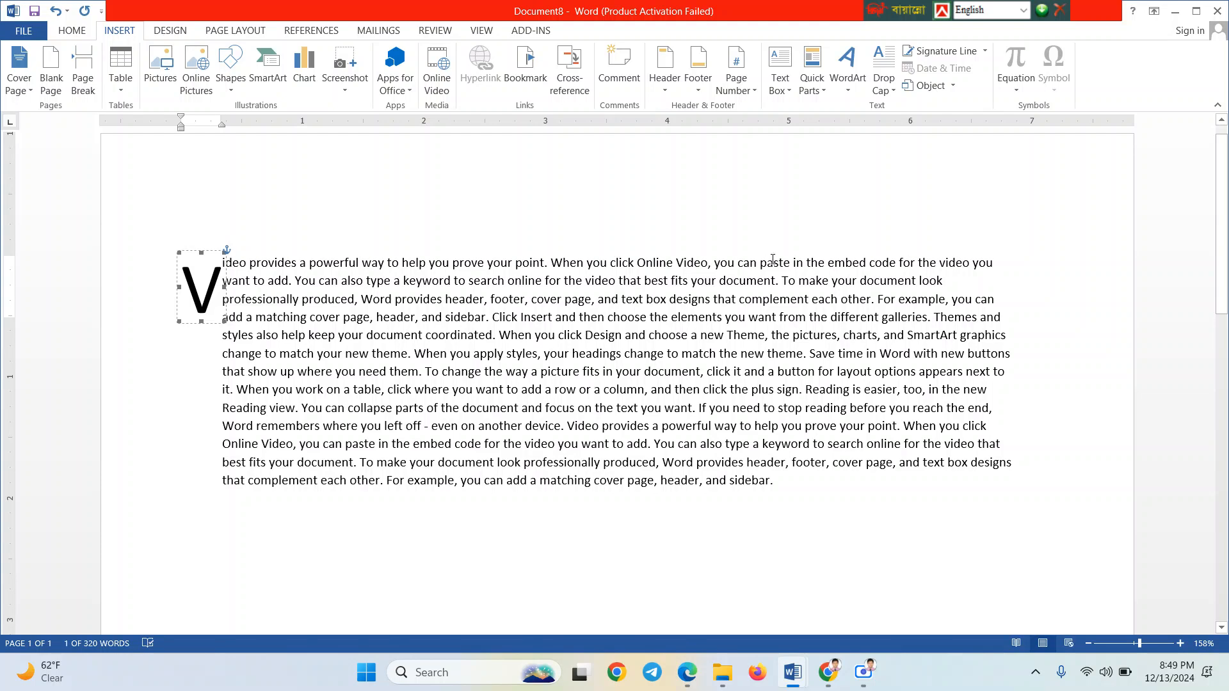
key(ctrl+z)
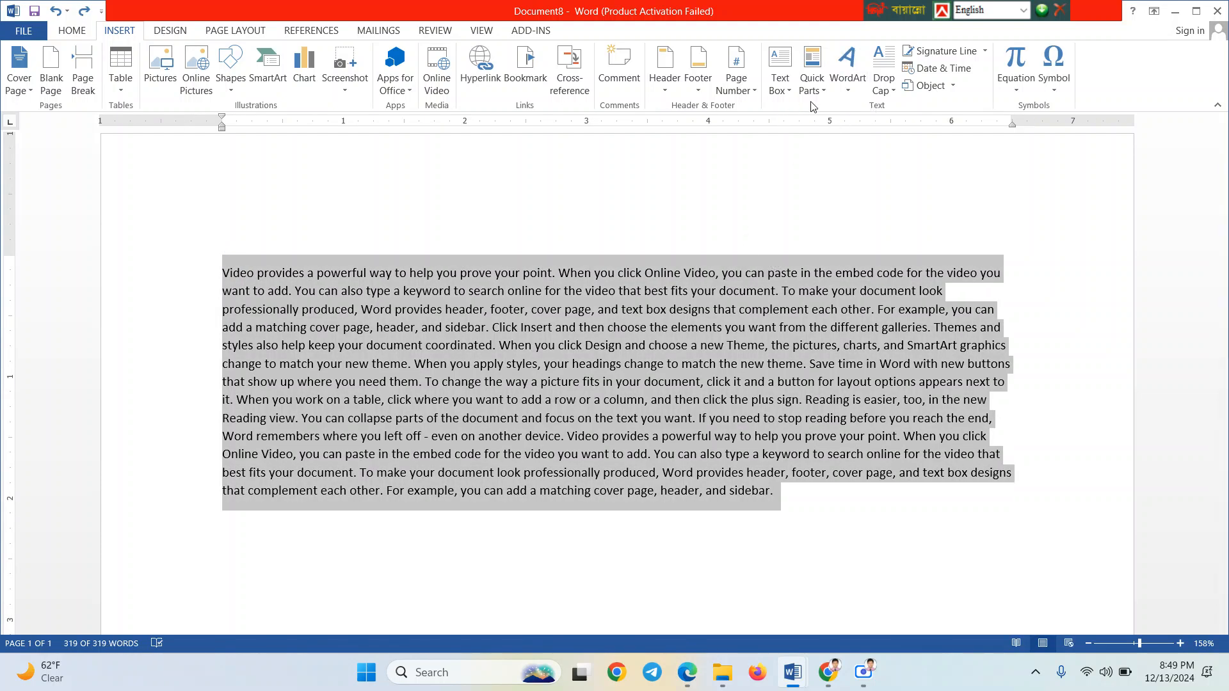
Set up a Dropped drop cap for the selected paragraph with a 0.9" distance from text, and view the available fonts
click(893, 89)
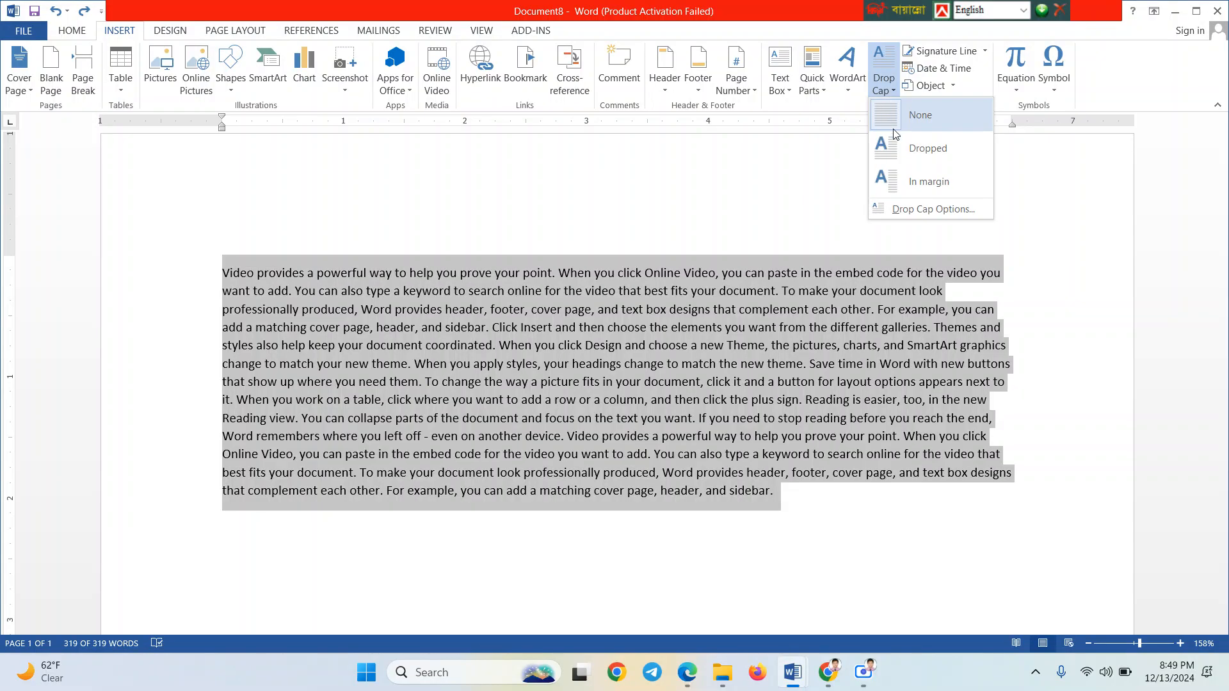
click(928, 209)
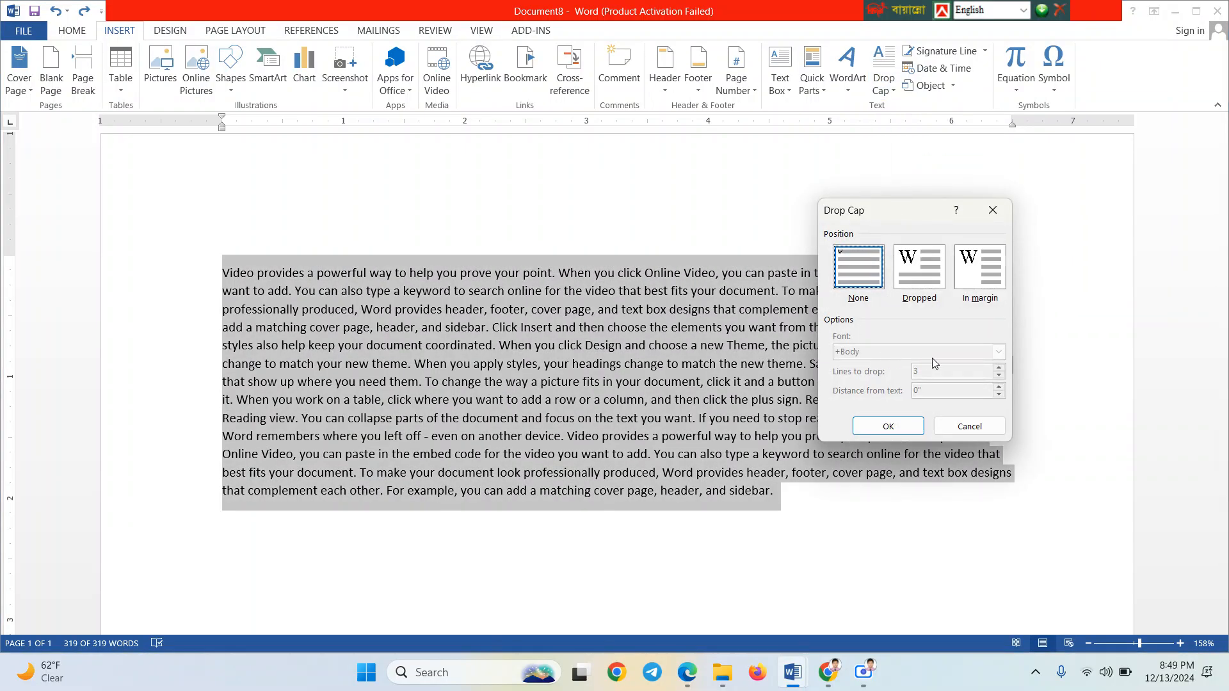
click(919, 282)
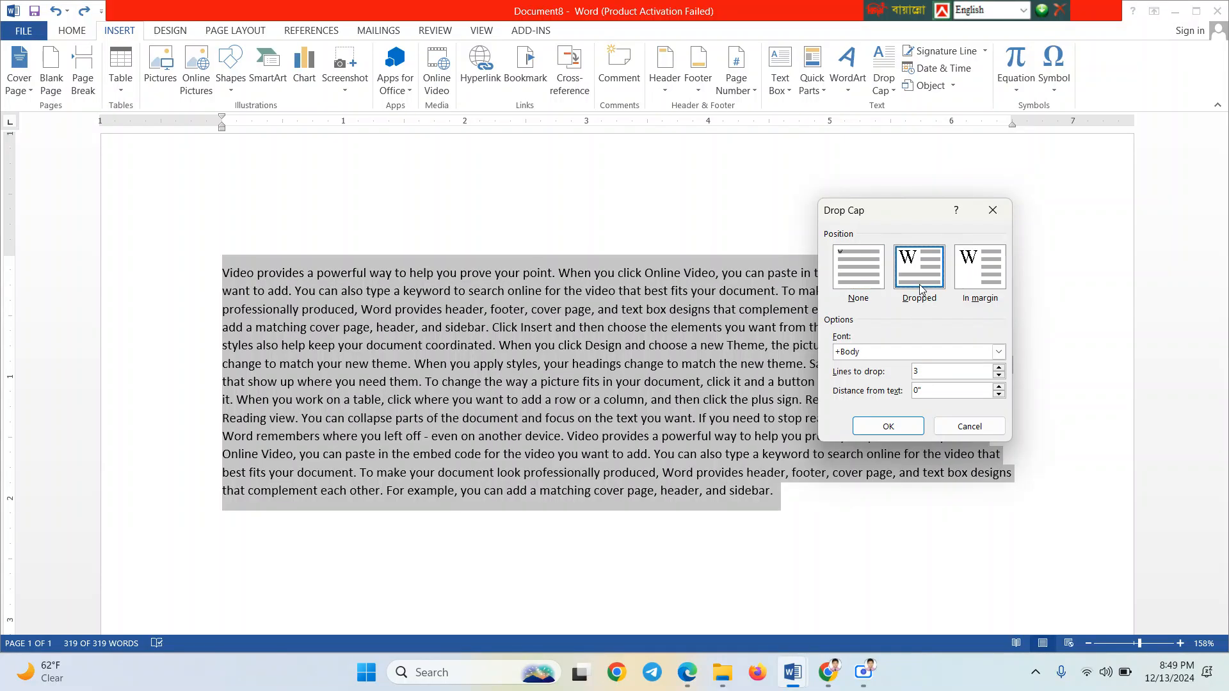
click(970, 369)
click(998, 386)
click(998, 352)
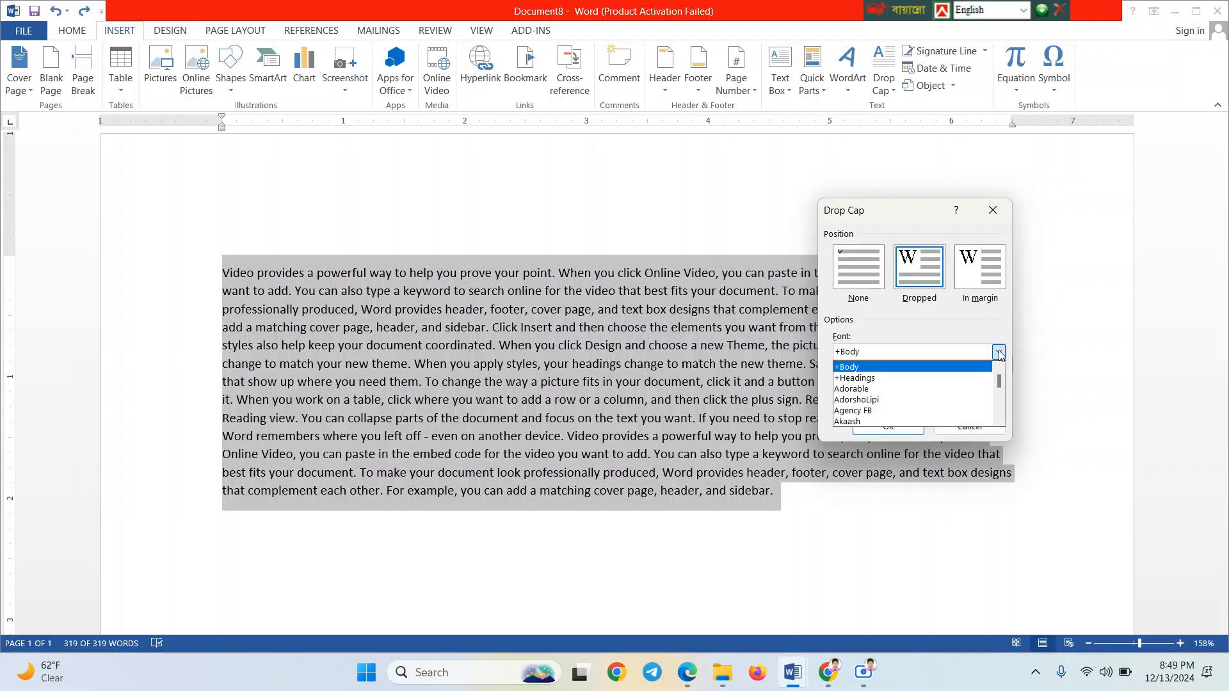
click(999, 353)
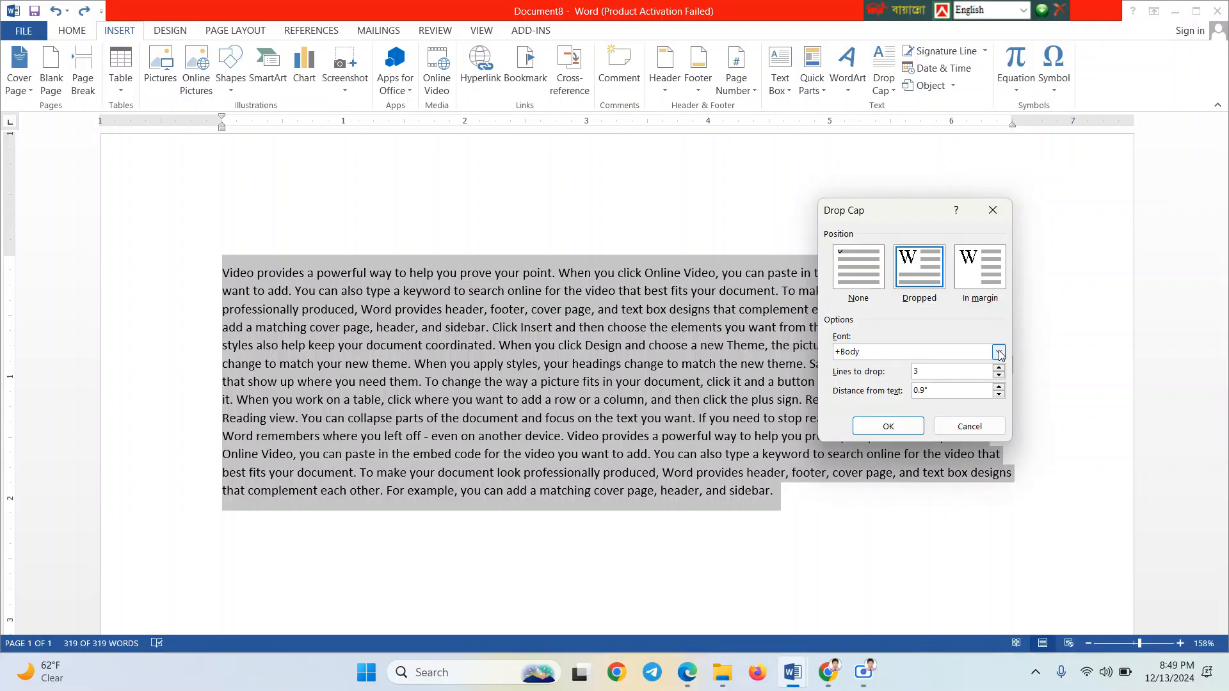
Compare the drop cap positions, apply the Dropped one with 3 lines to drop, and undo it
click(980, 290)
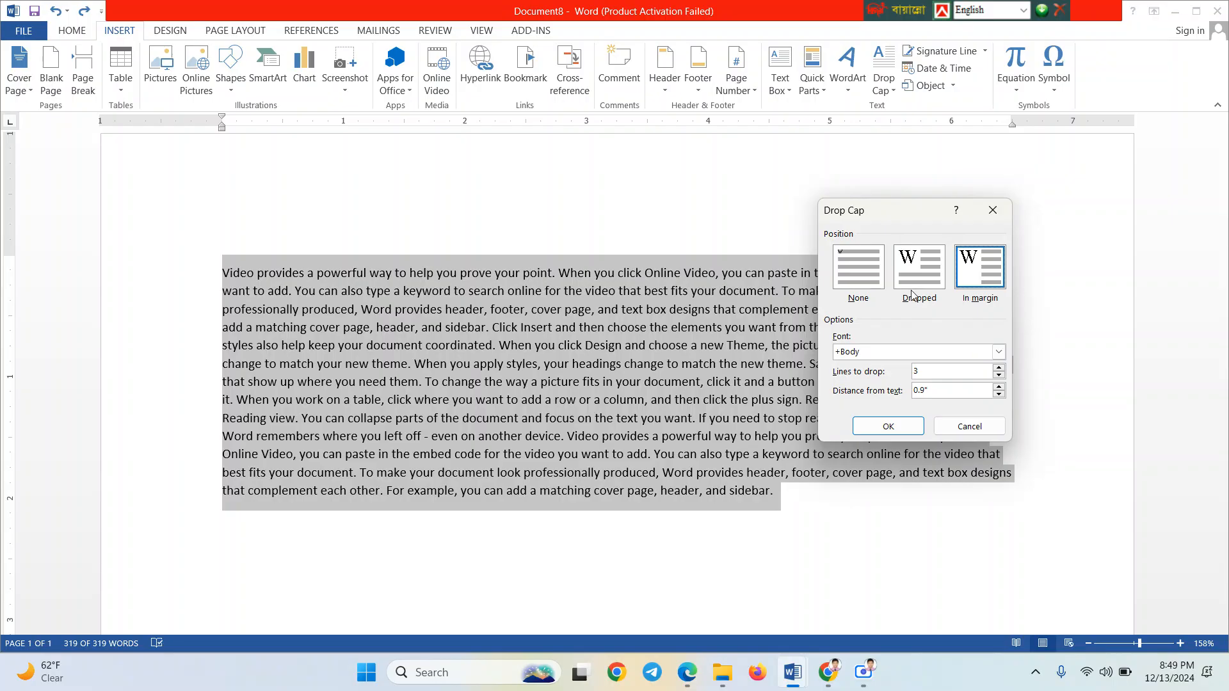
click(845, 280)
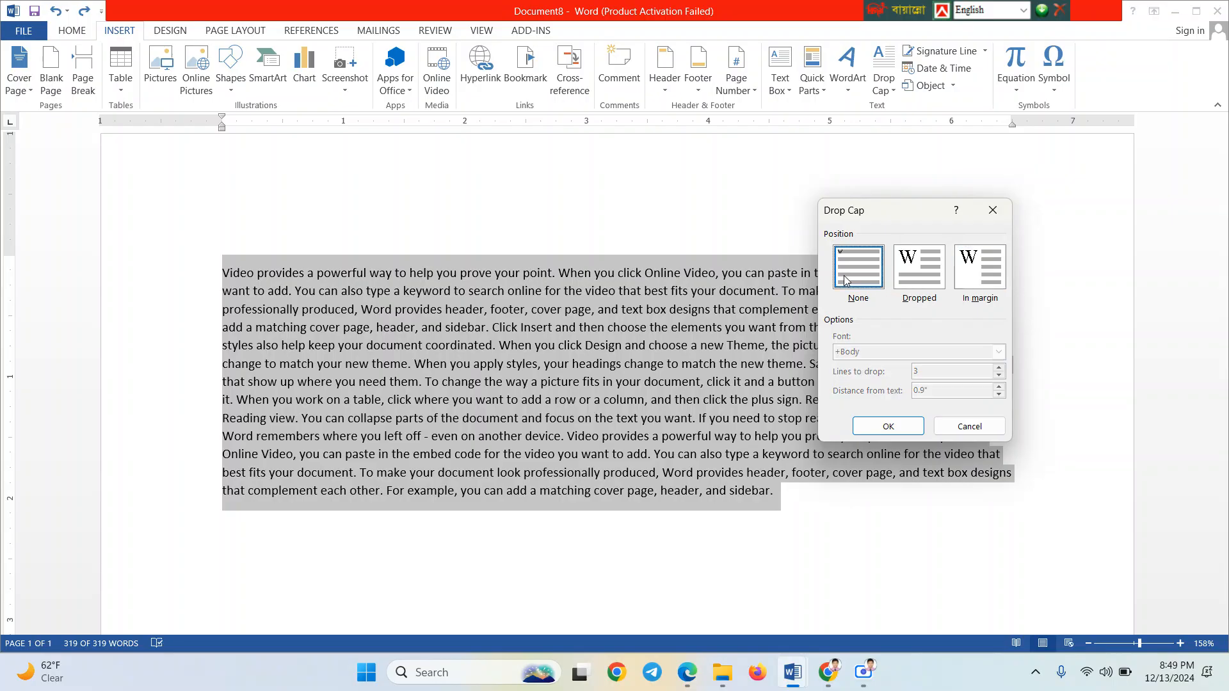
click(928, 270)
click(940, 369)
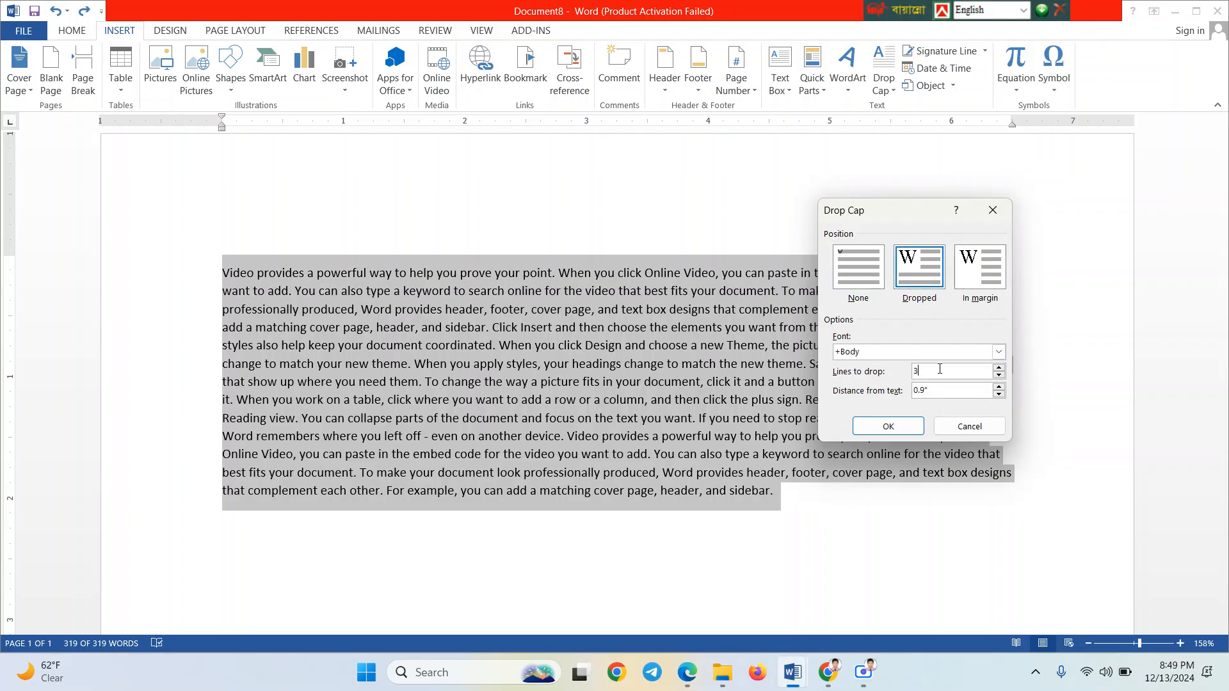
click(888, 427)
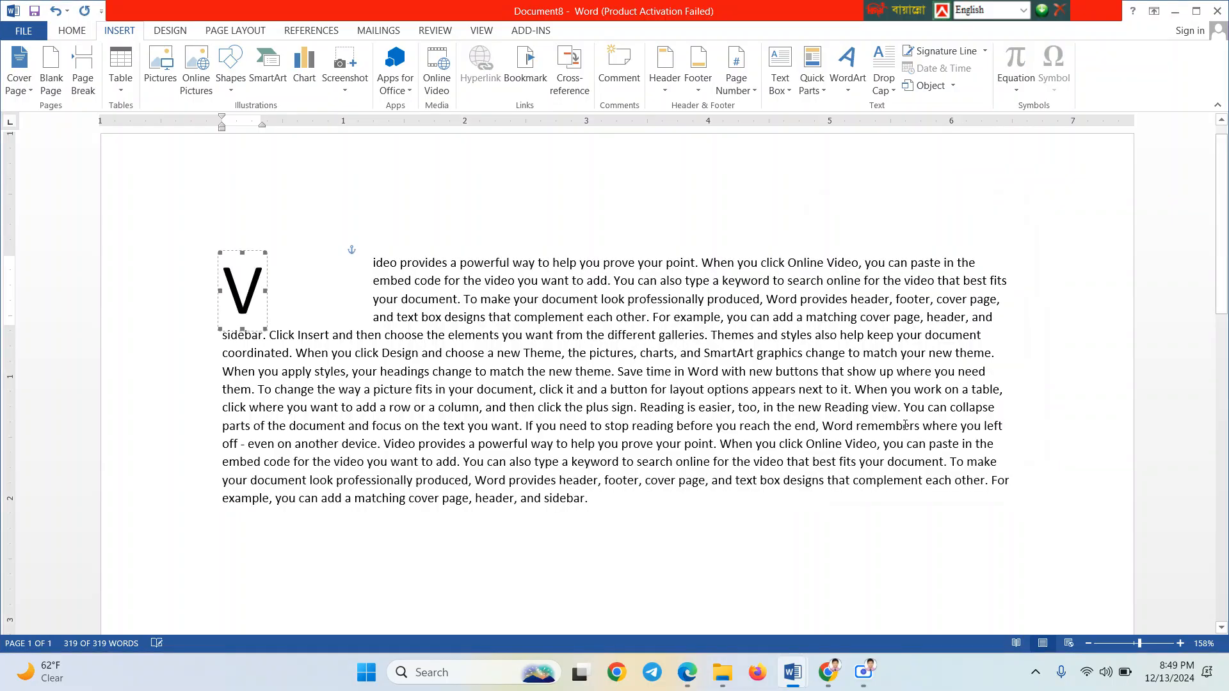
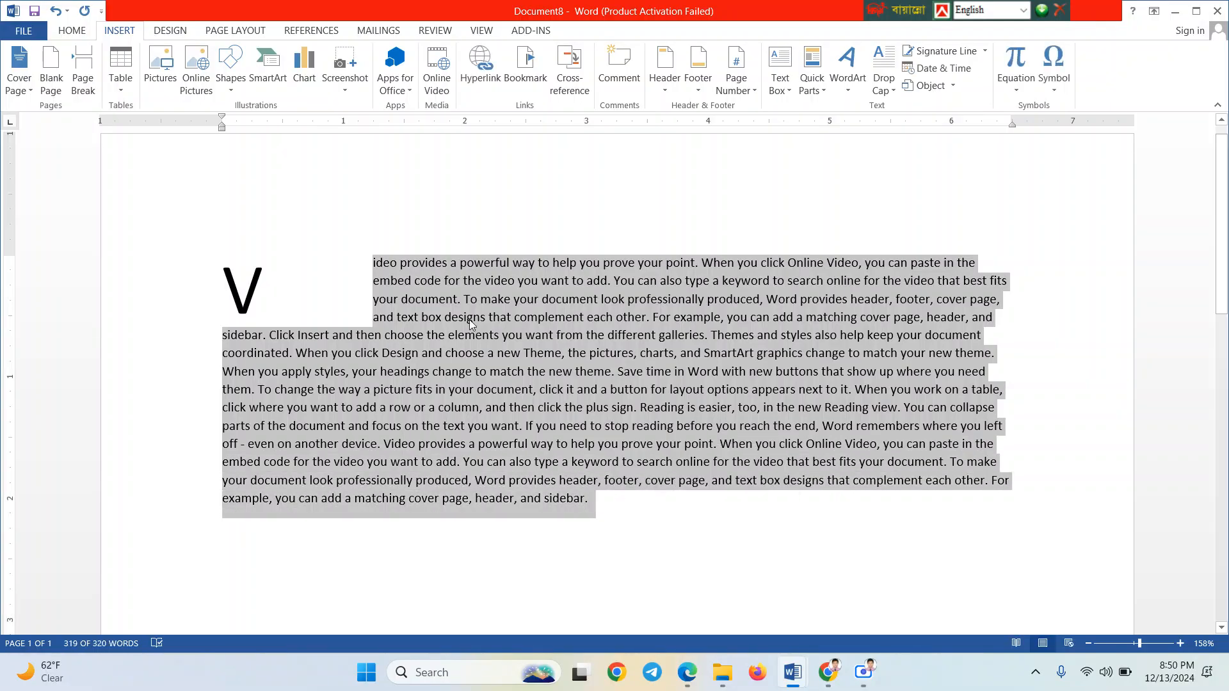
key(ctrl+z)
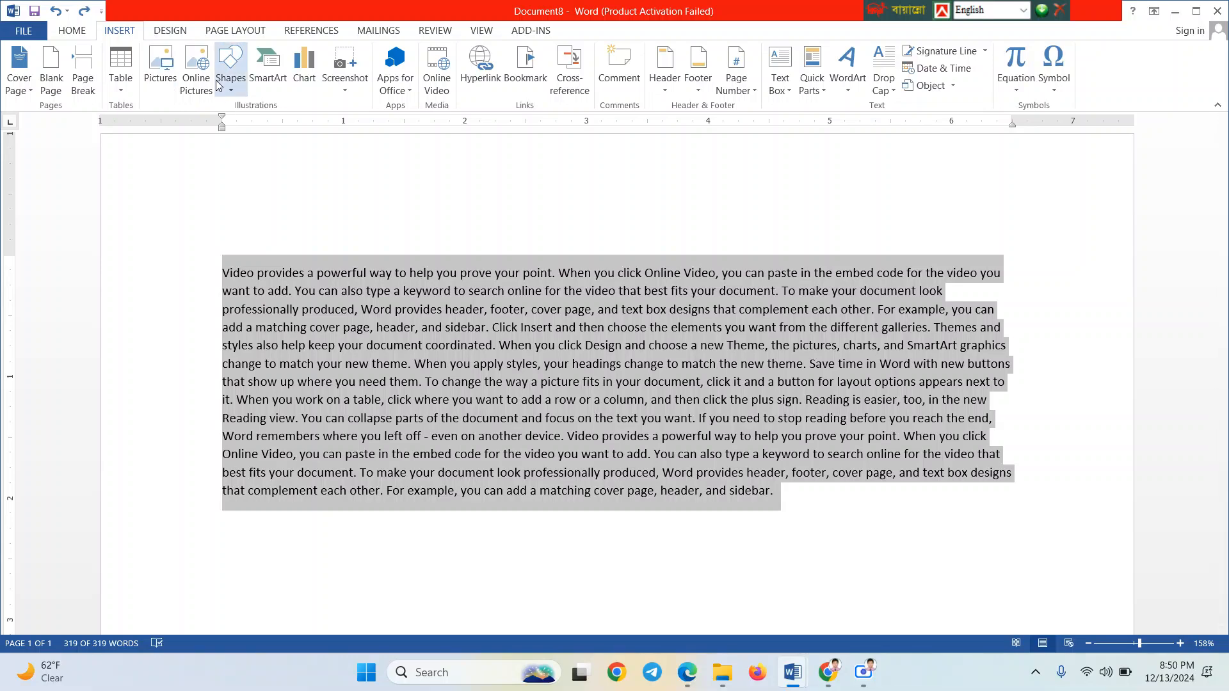
click(232, 90)
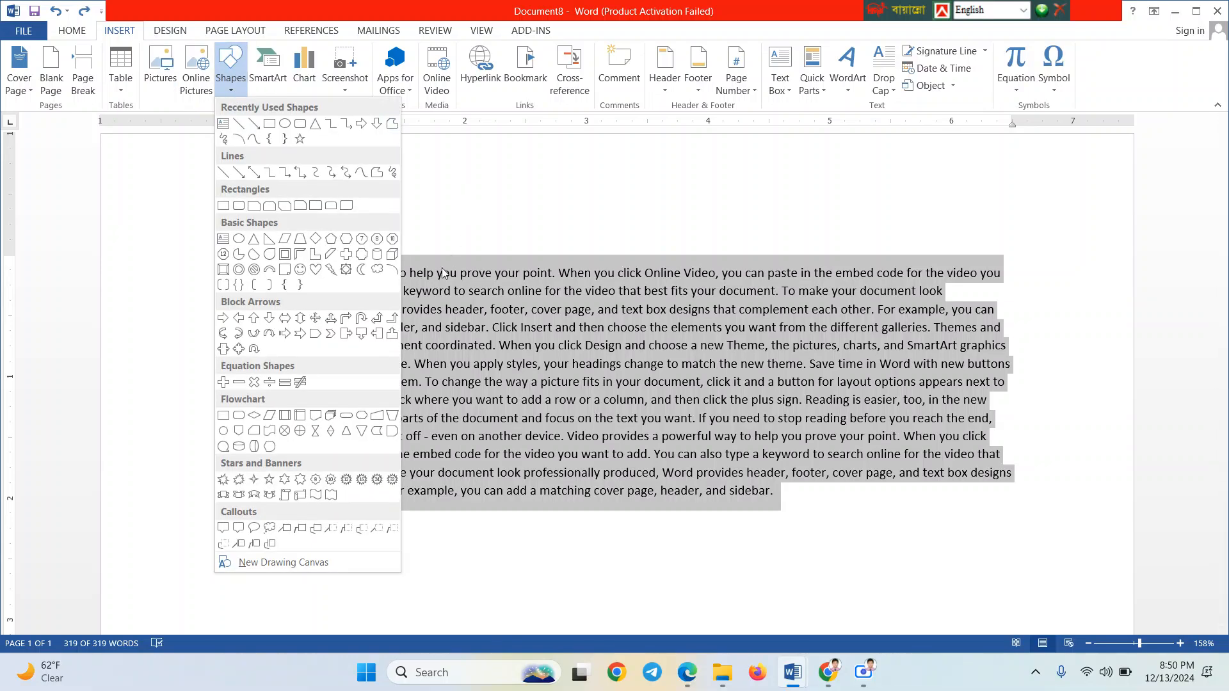
click(394, 220)
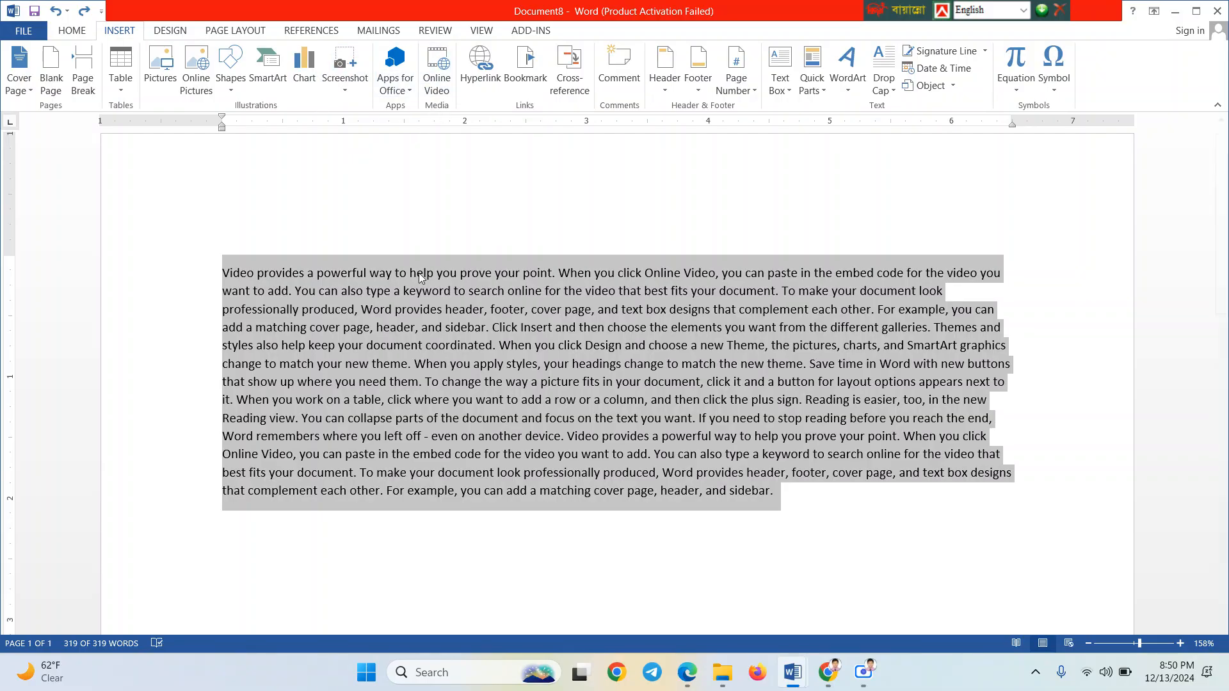
Switch to the Google Meet call, dismiss the raised-hand notification and move the floating keyboard language bar away from the window controls
mouse_move(687, 668)
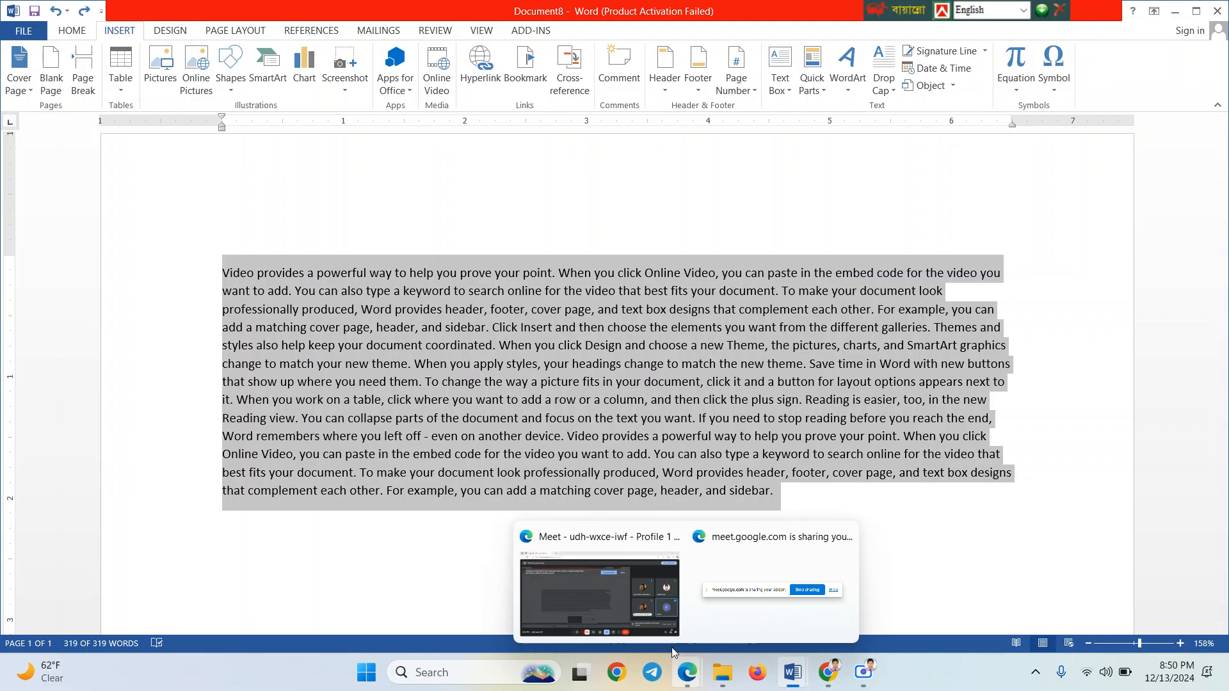
click(585, 588)
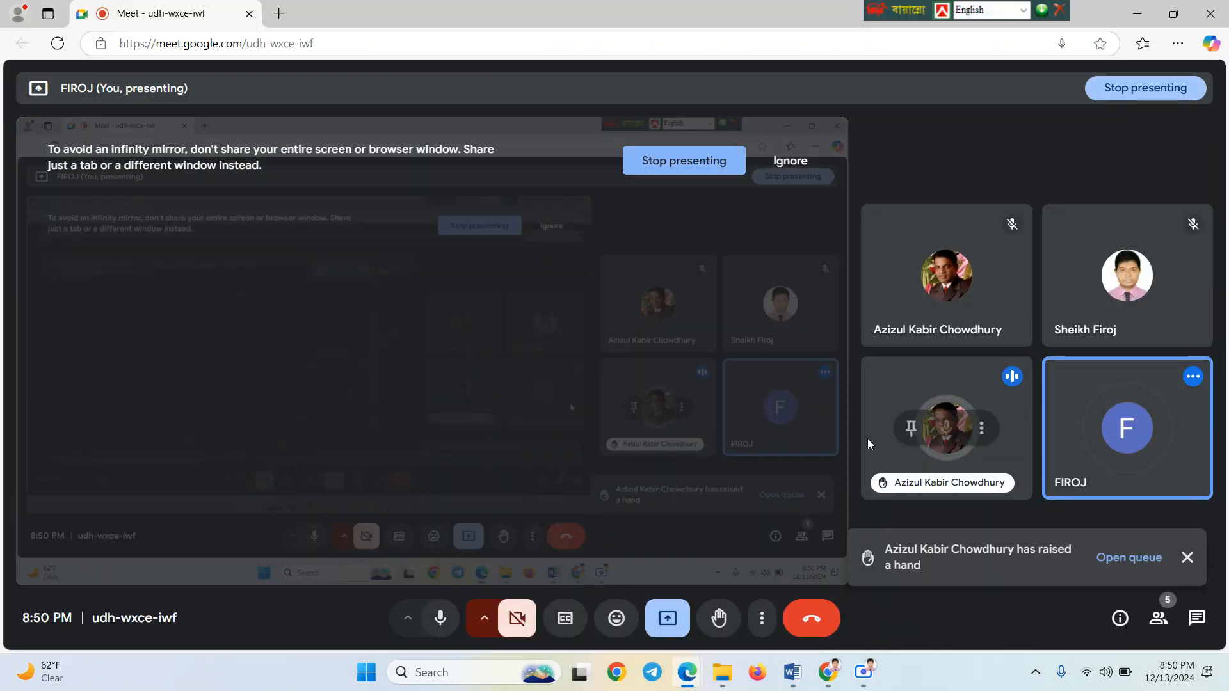
click(1187, 557)
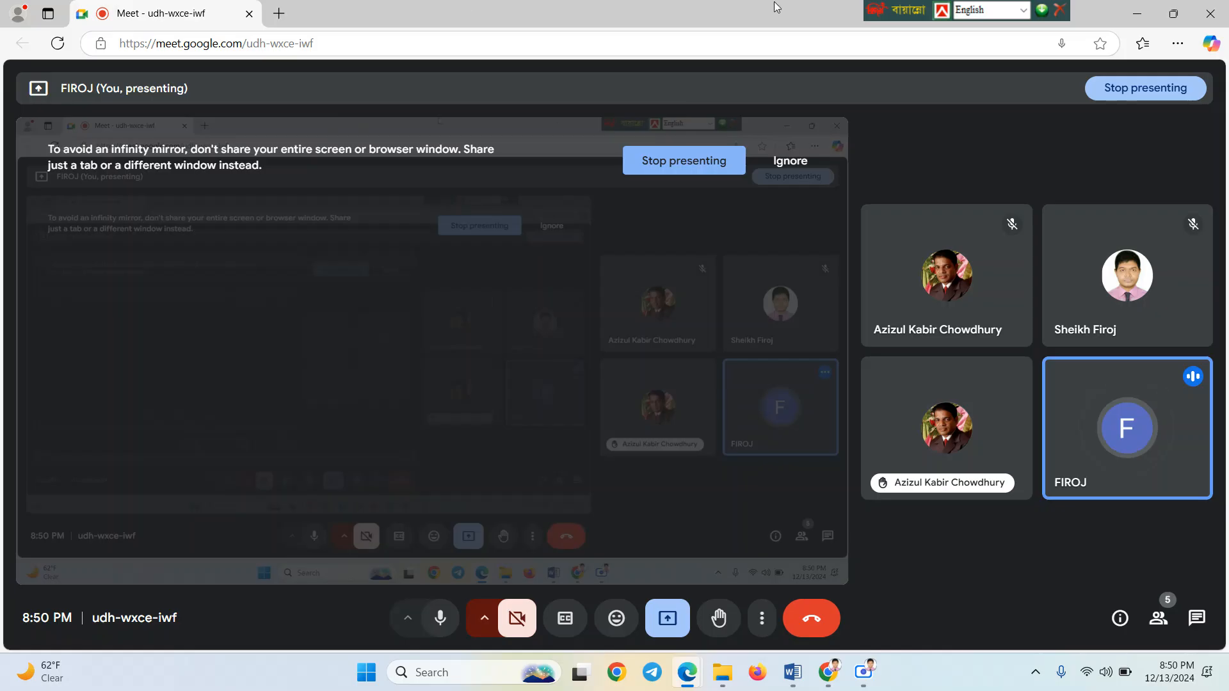
click(909, 7)
drag(909, 7, 608, 5)
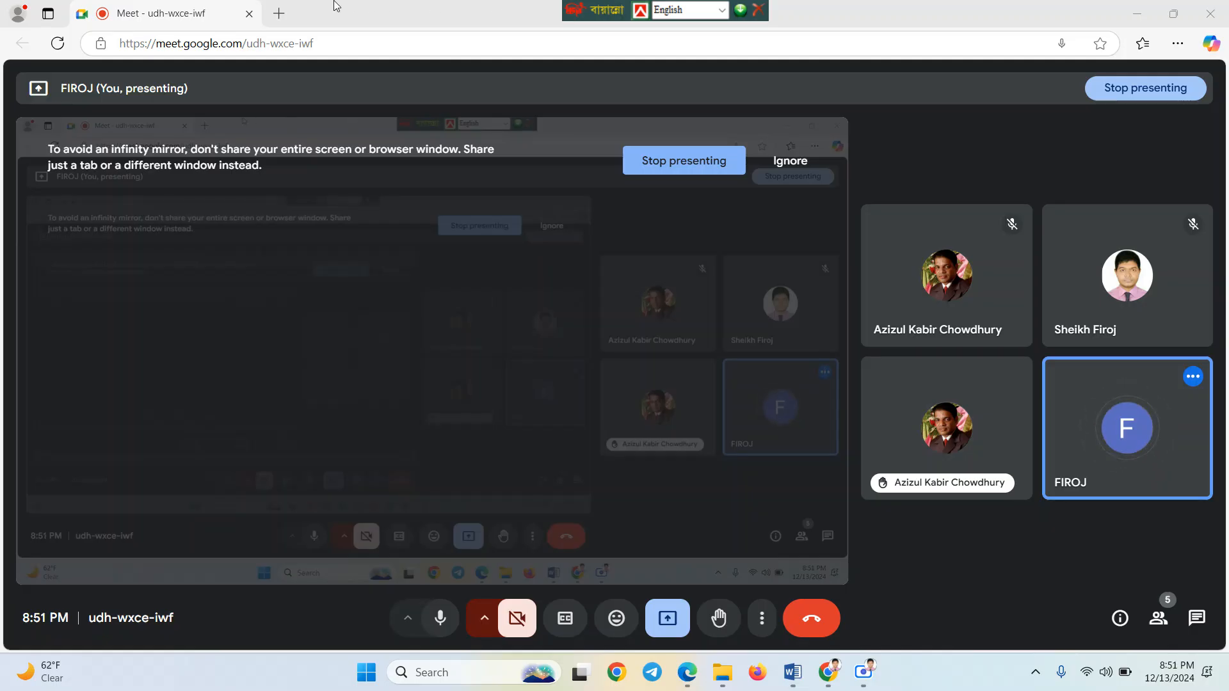
Switch to Document6 in Word and move the blue text-filled rectangle slightly up and right, close beside the outlined text box
mouse_move(794, 683)
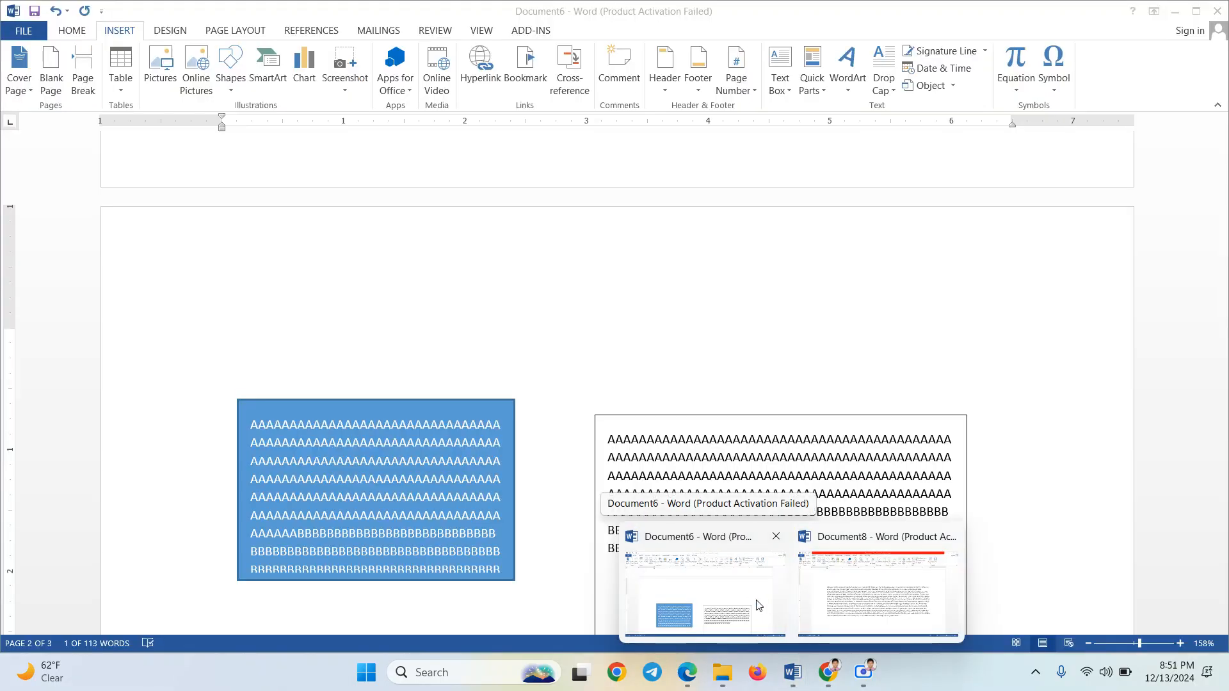
click(758, 605)
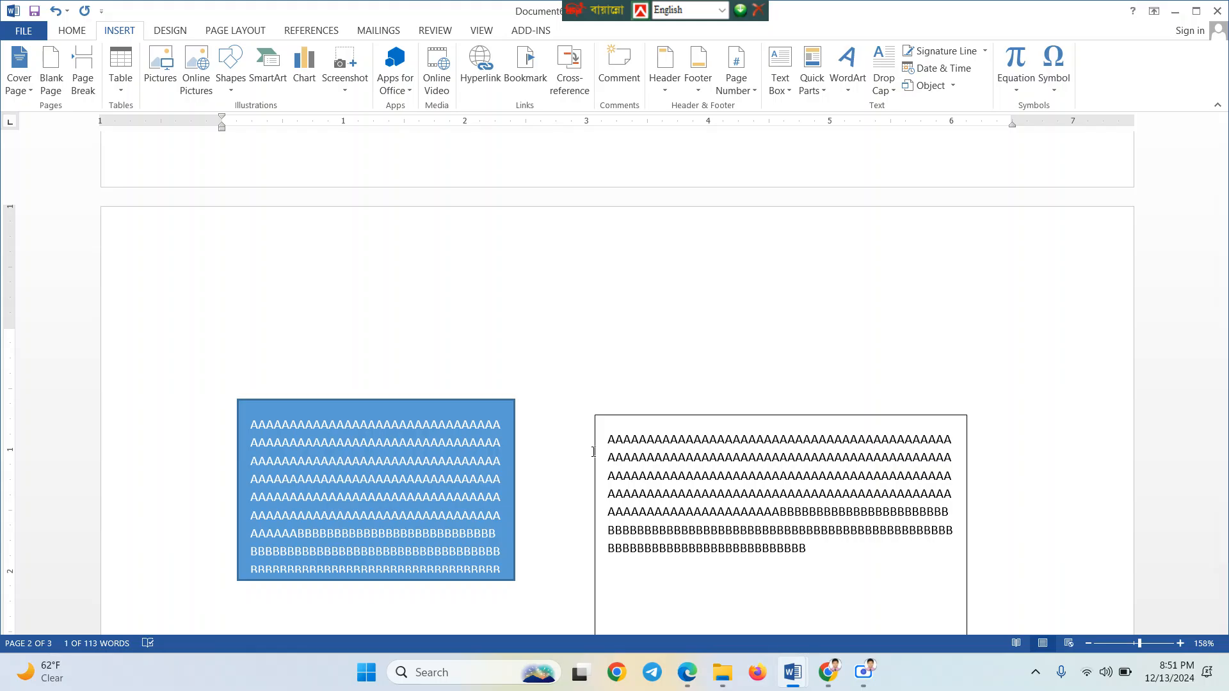
click(81, 37)
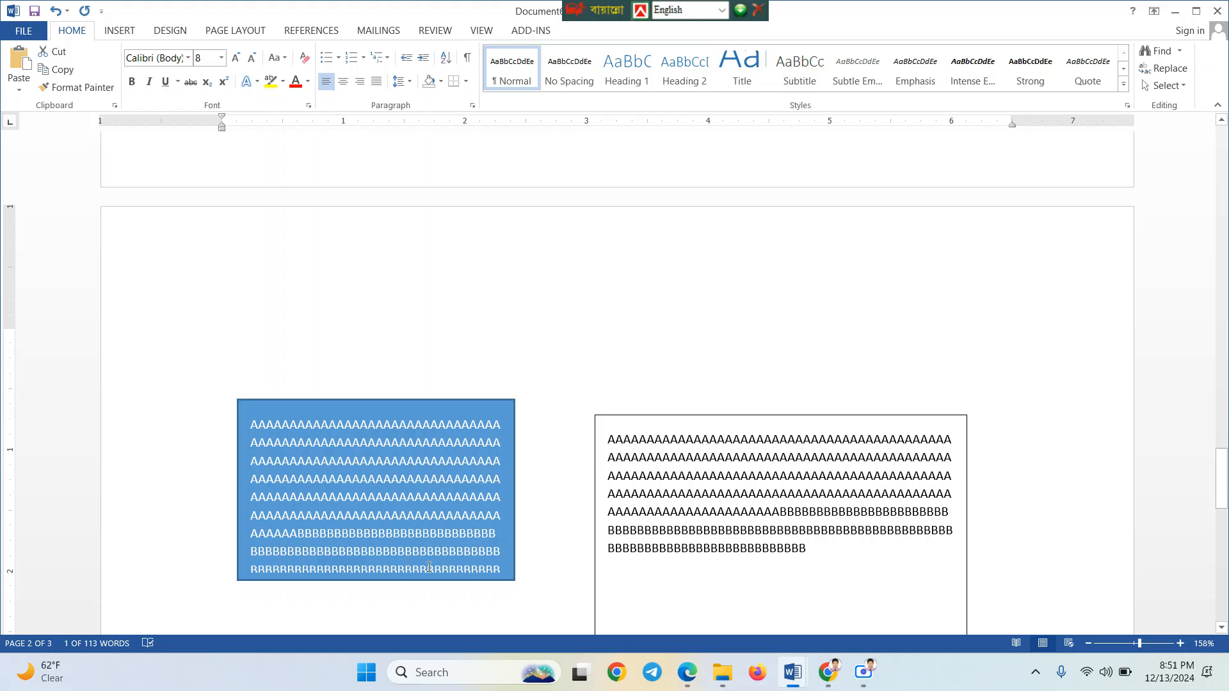
drag(375, 402, 450, 387)
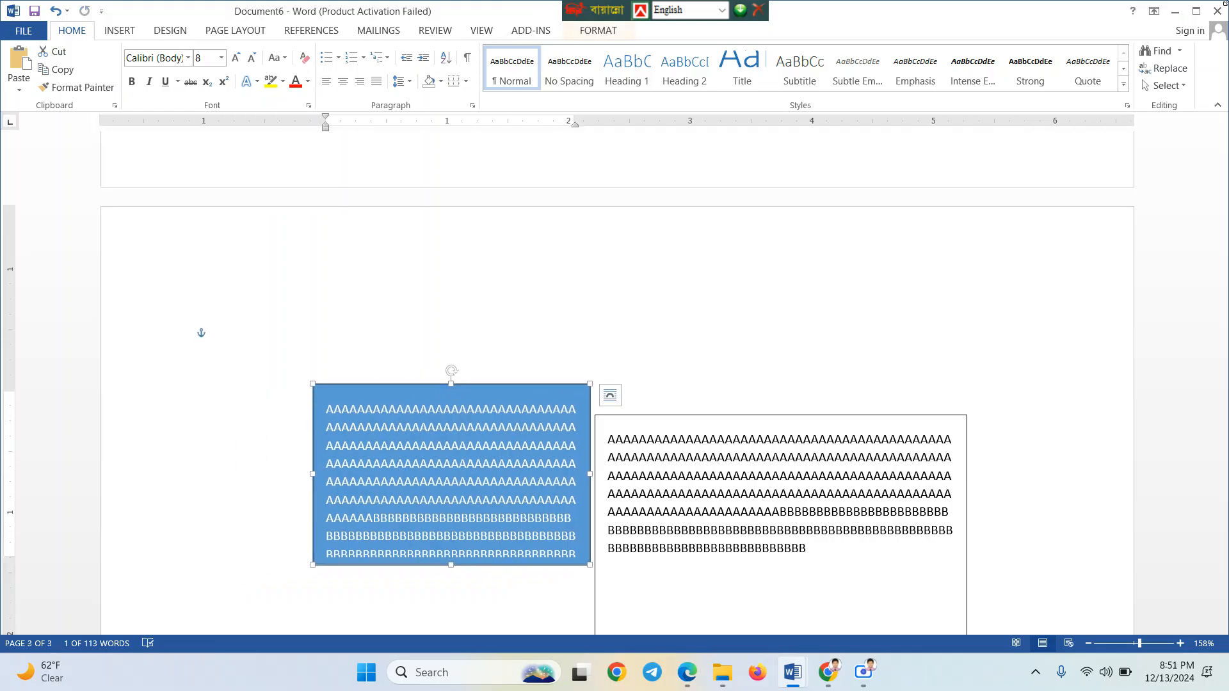
Switch back to the Google Meet call in Edge to check on the participants
mouse_move(684, 672)
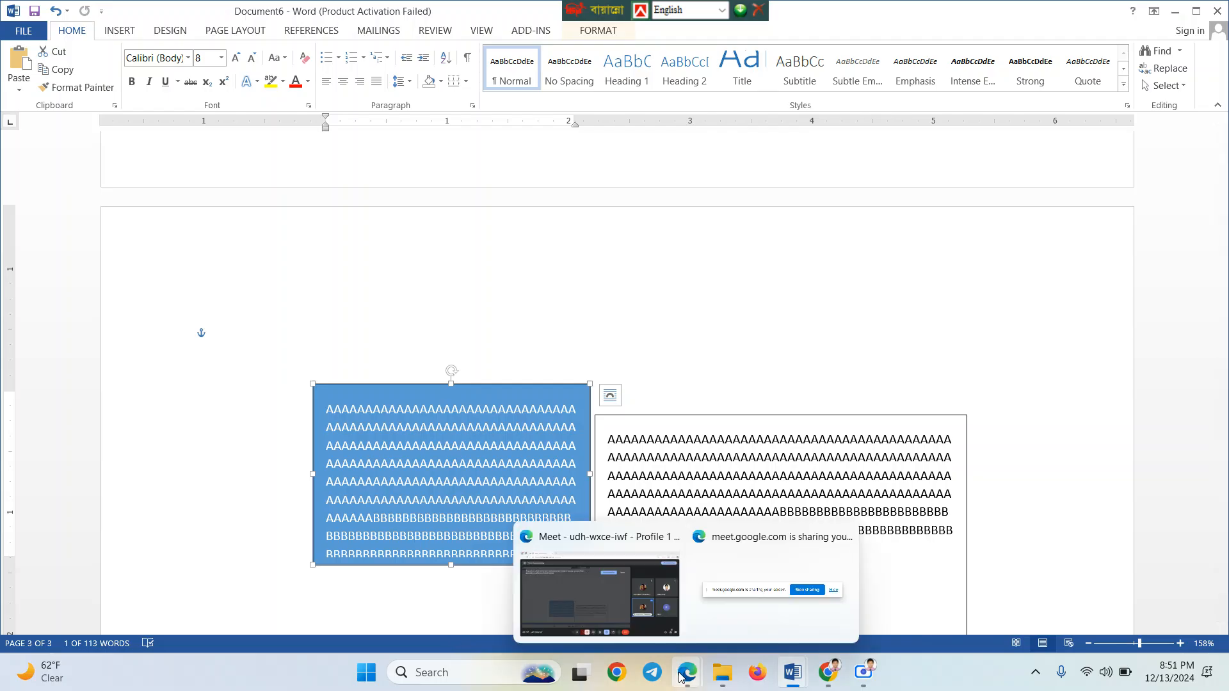
click(621, 585)
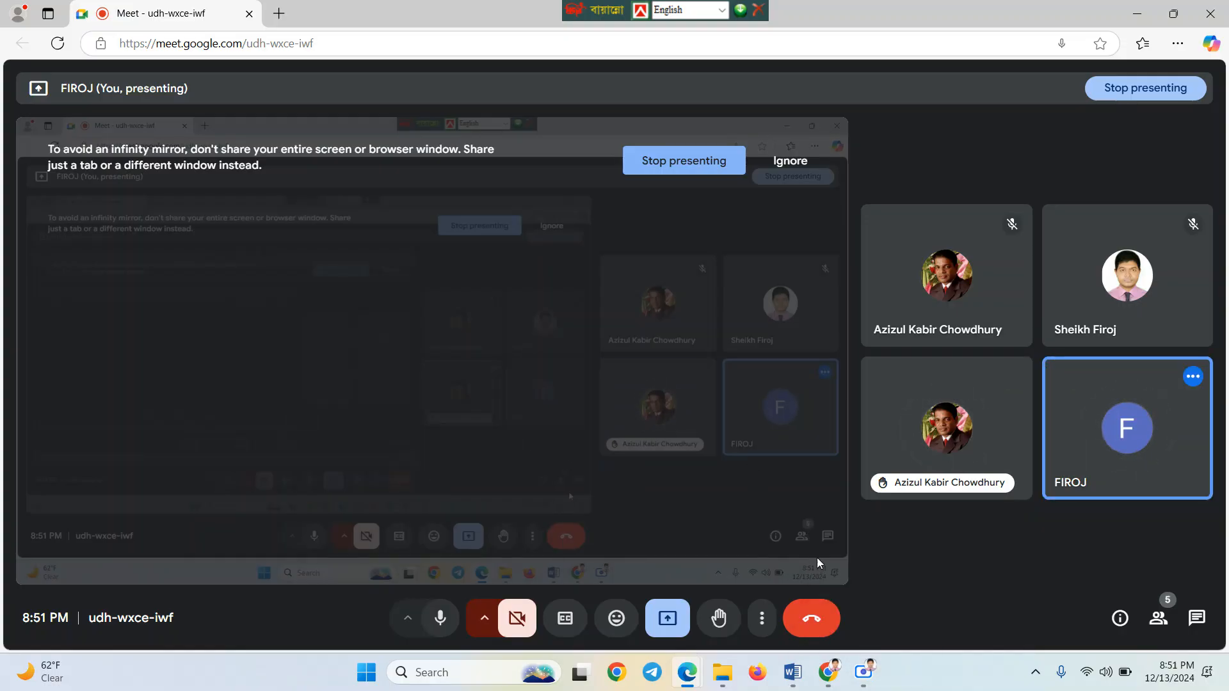
mouse_move(863, 671)
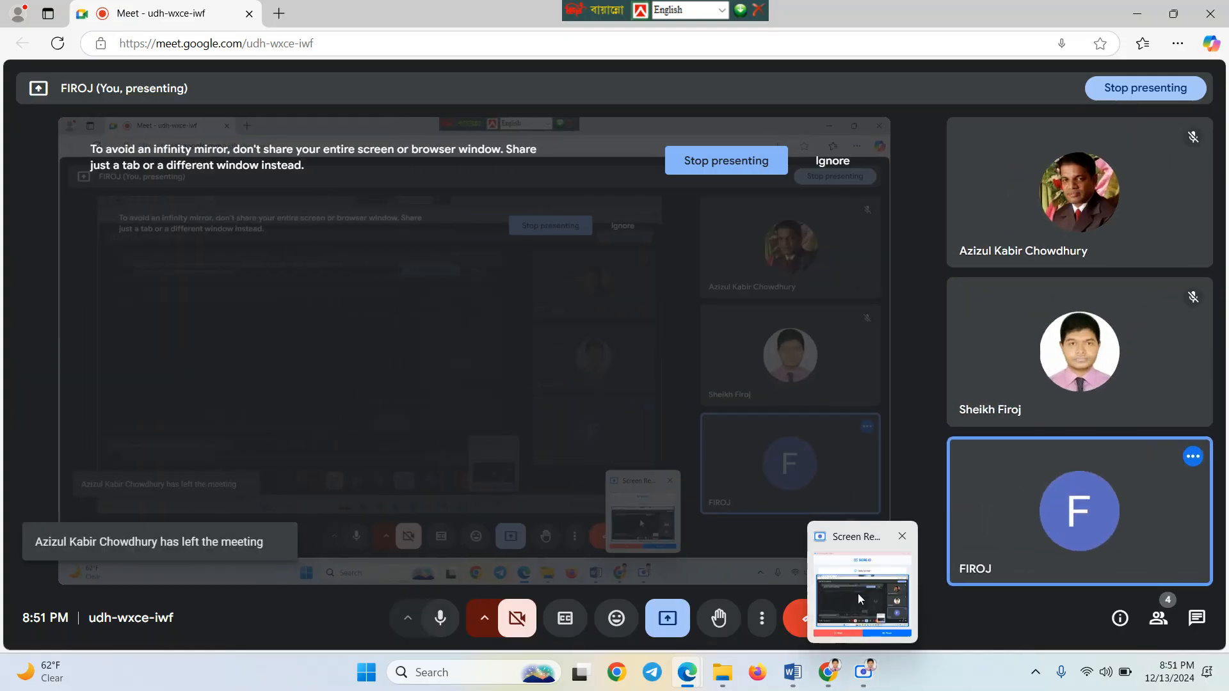